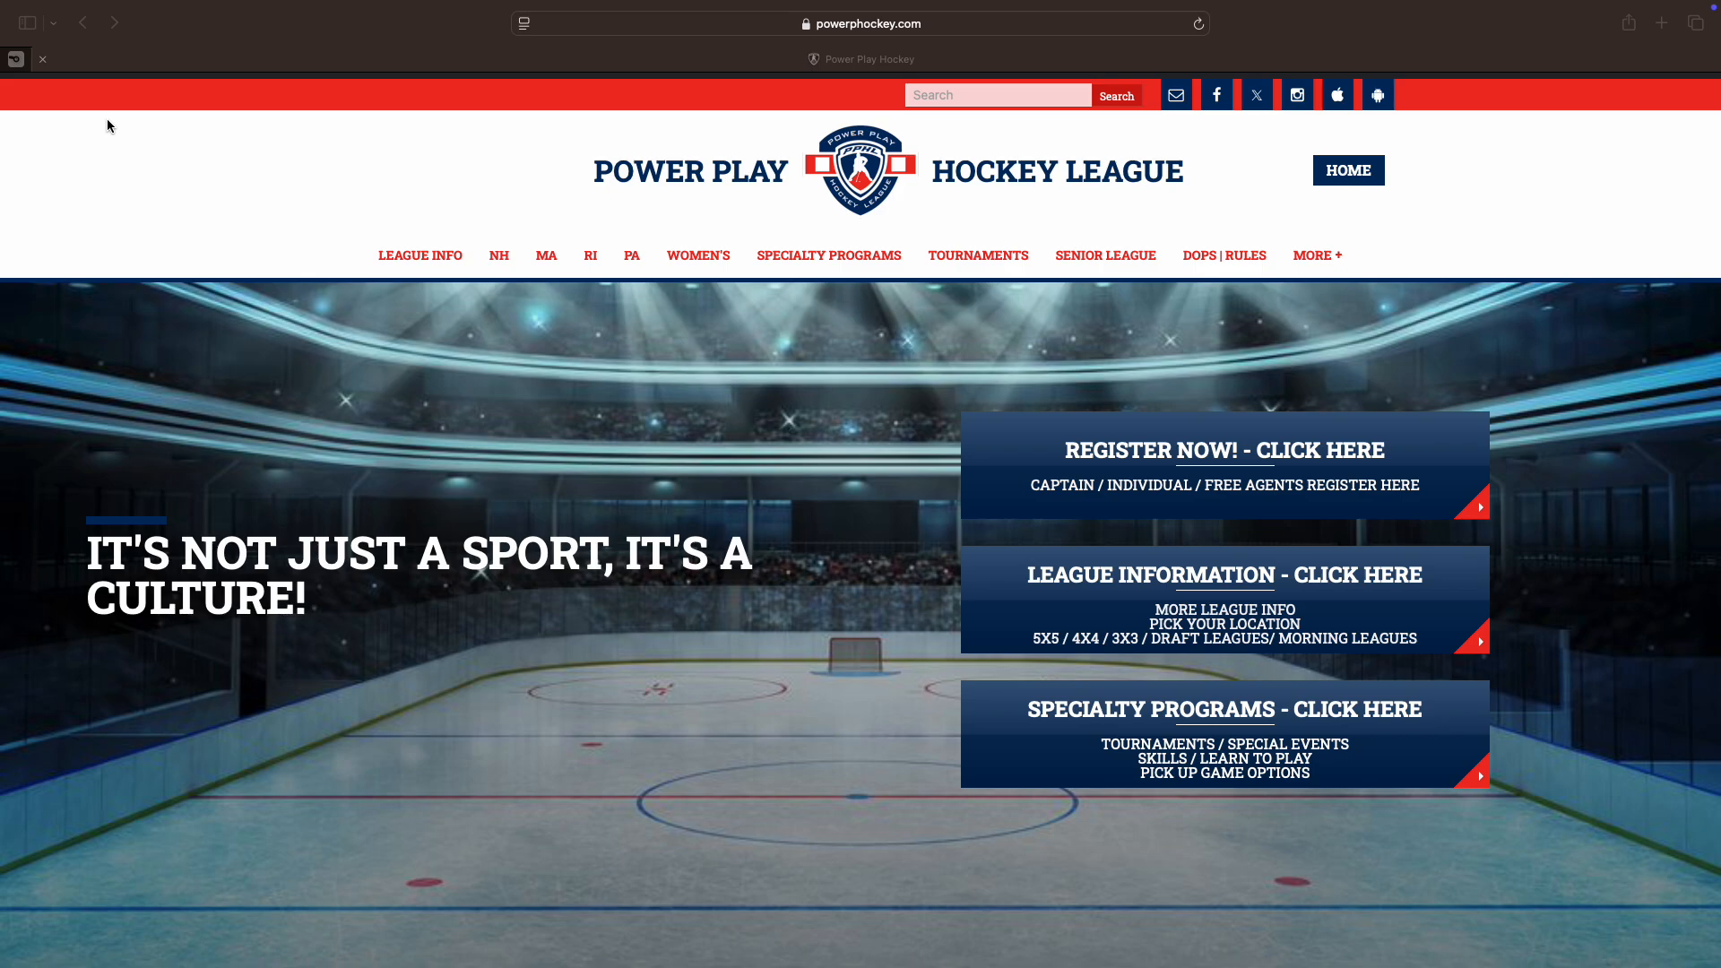
Step: Focus the browser and scroll to the top of the Power Play Hockey League home page
left_click(239, 28)
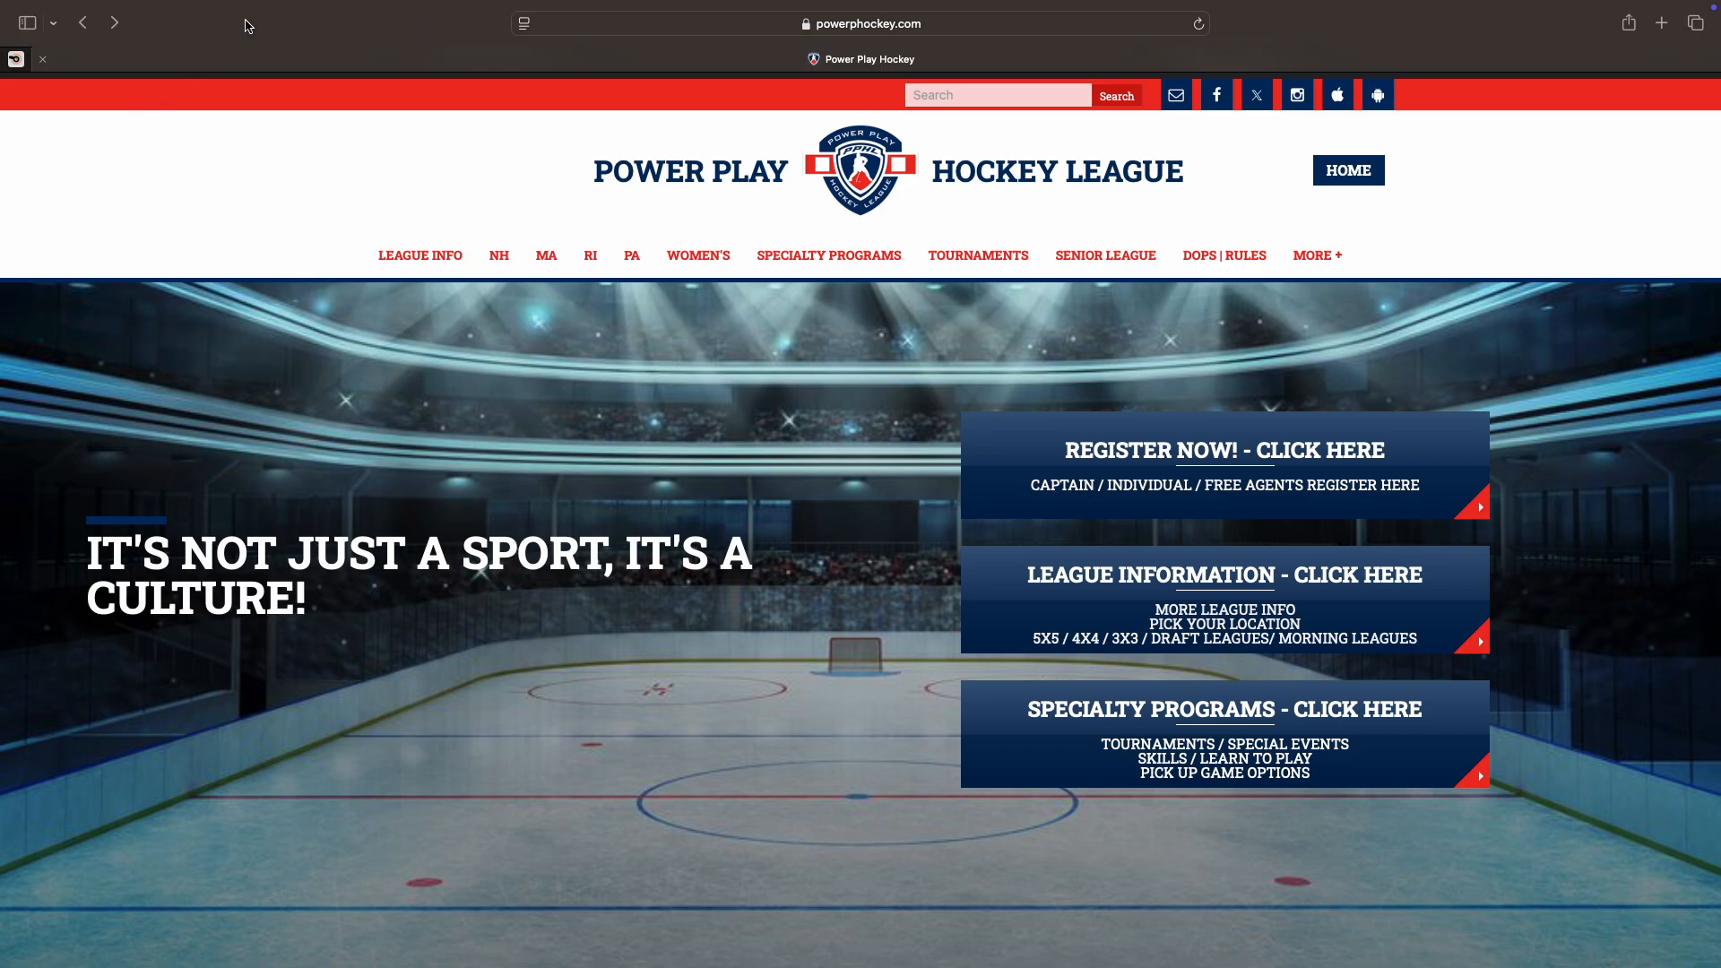
scroll(165, 192, "up", 1)
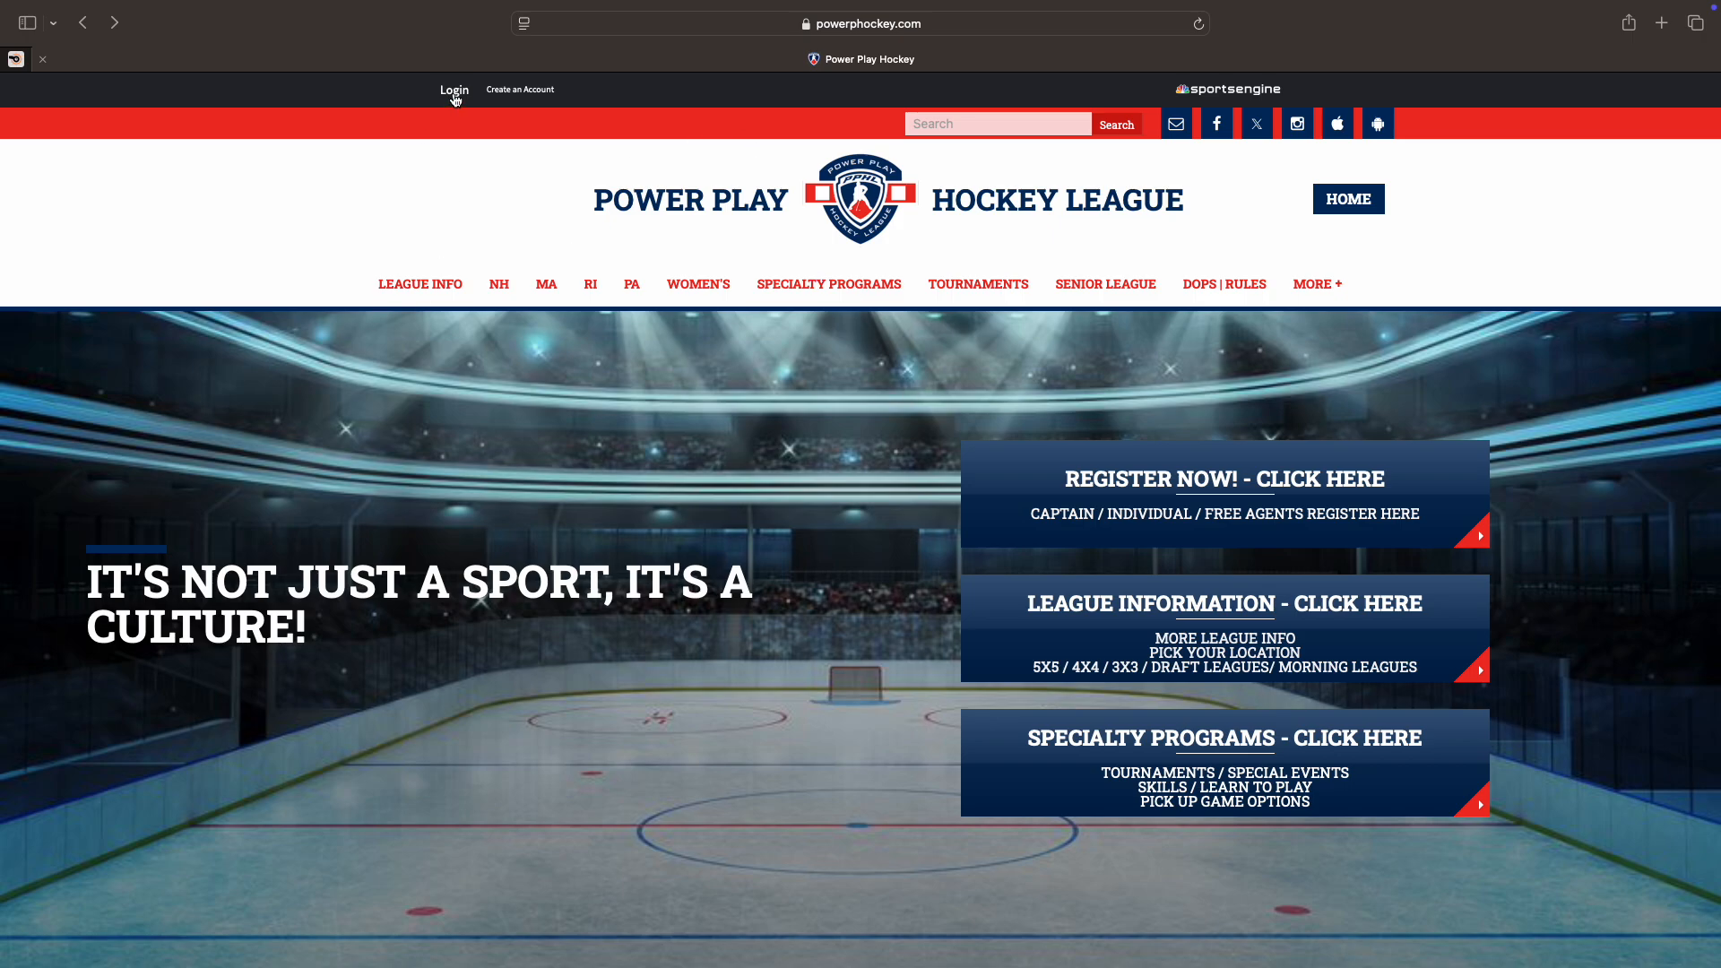
Step: Sign out of the current account from the account menu and reach the SportsEngine Sign In page
left_click(455, 99)
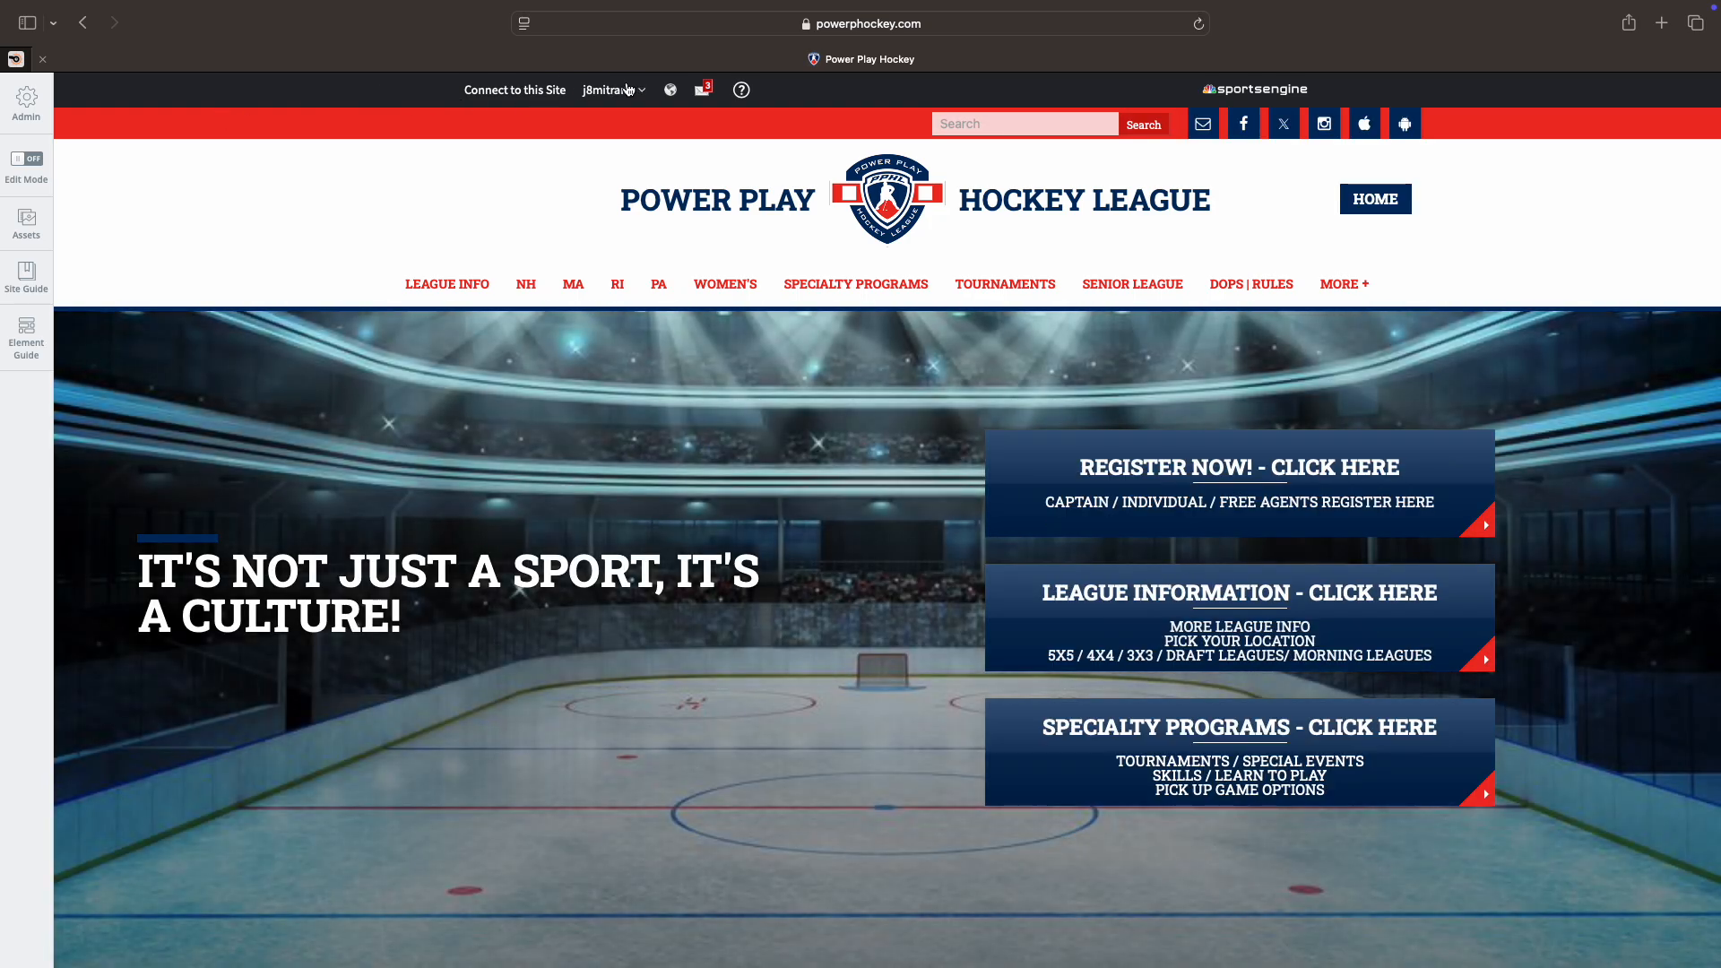
left_click(627, 90)
left_click(618, 316)
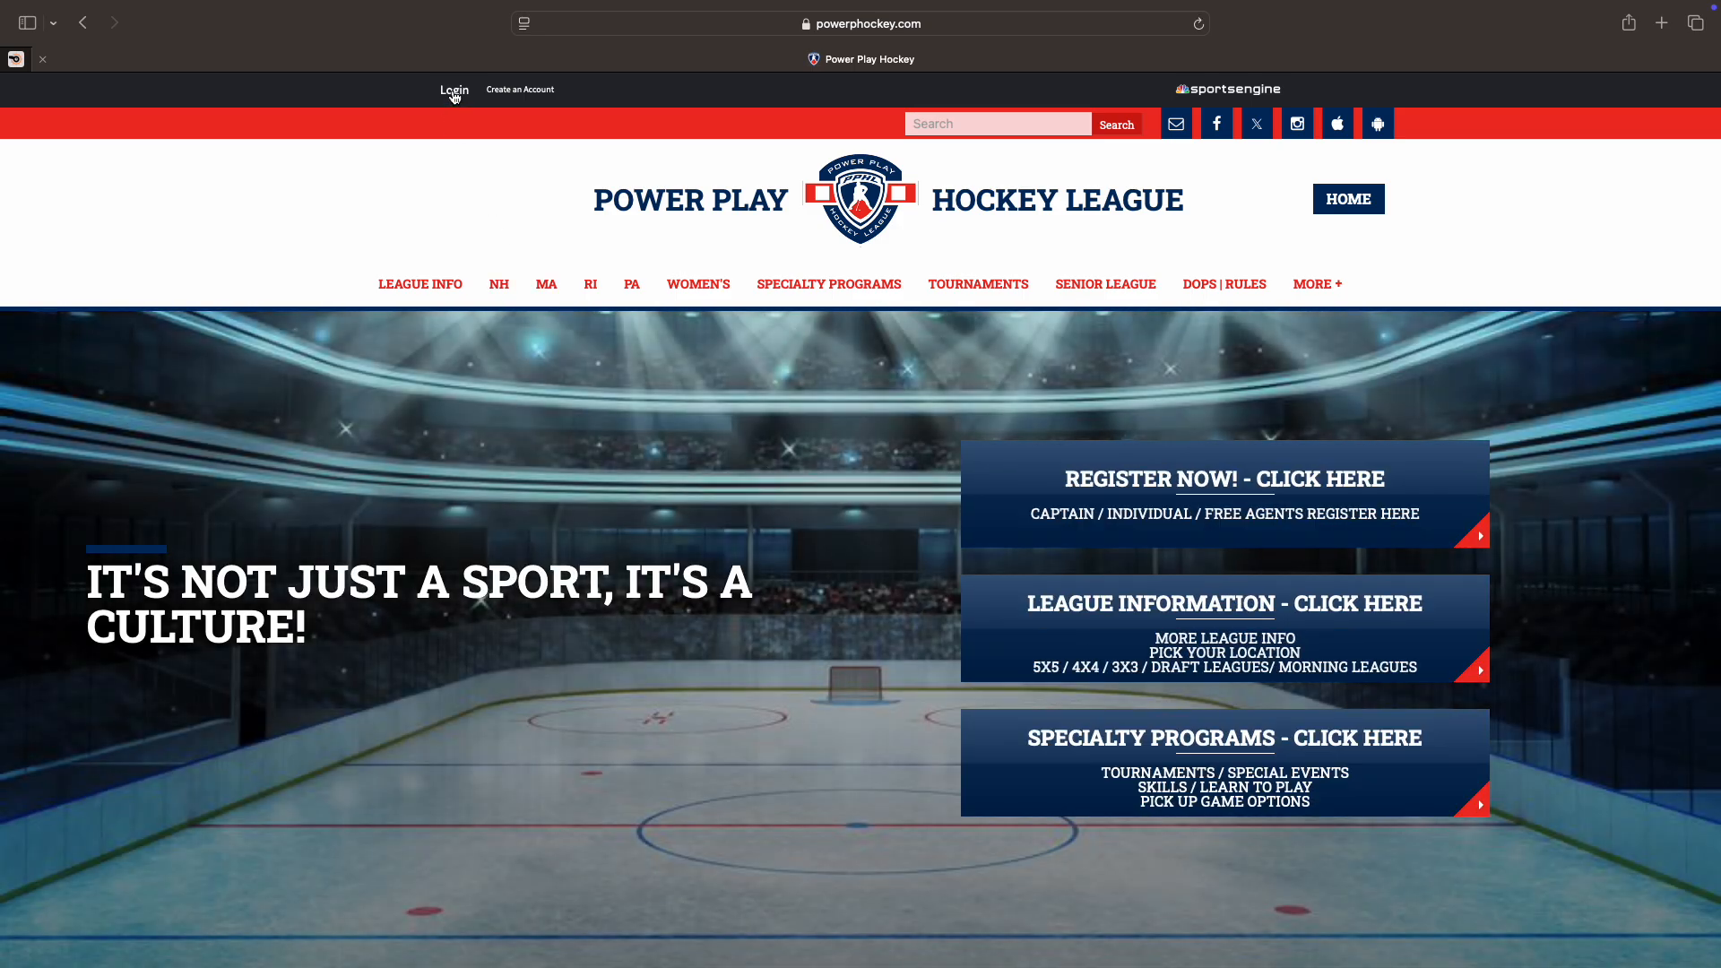
left_click(455, 90)
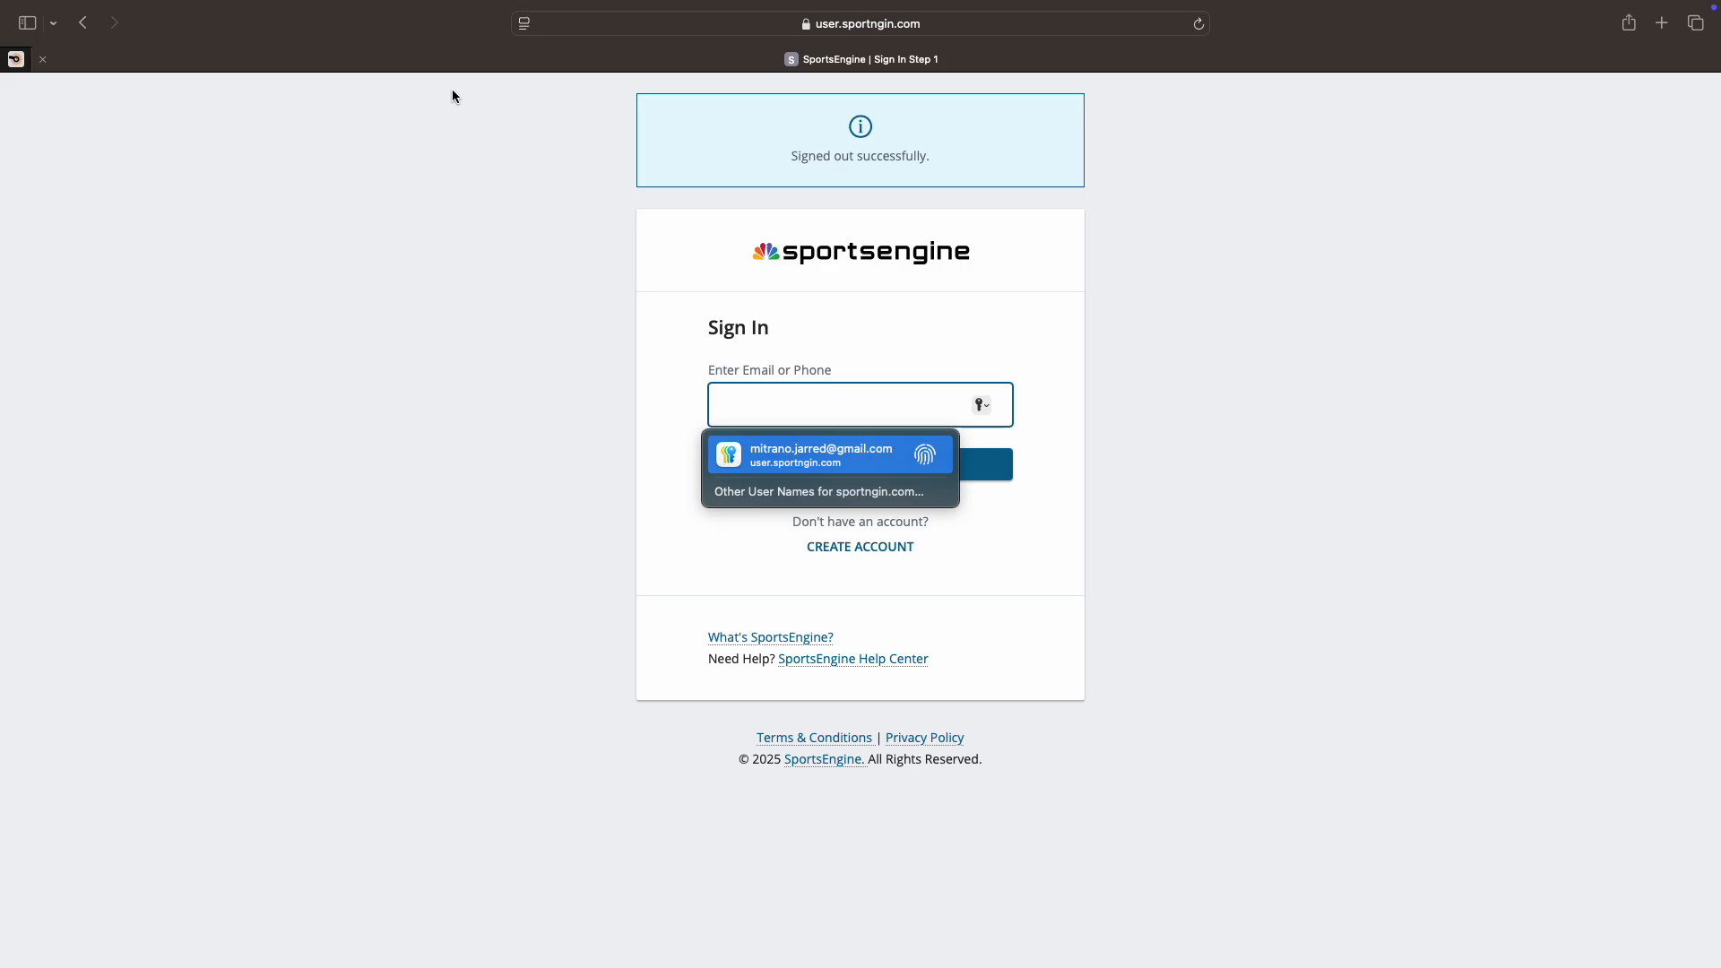
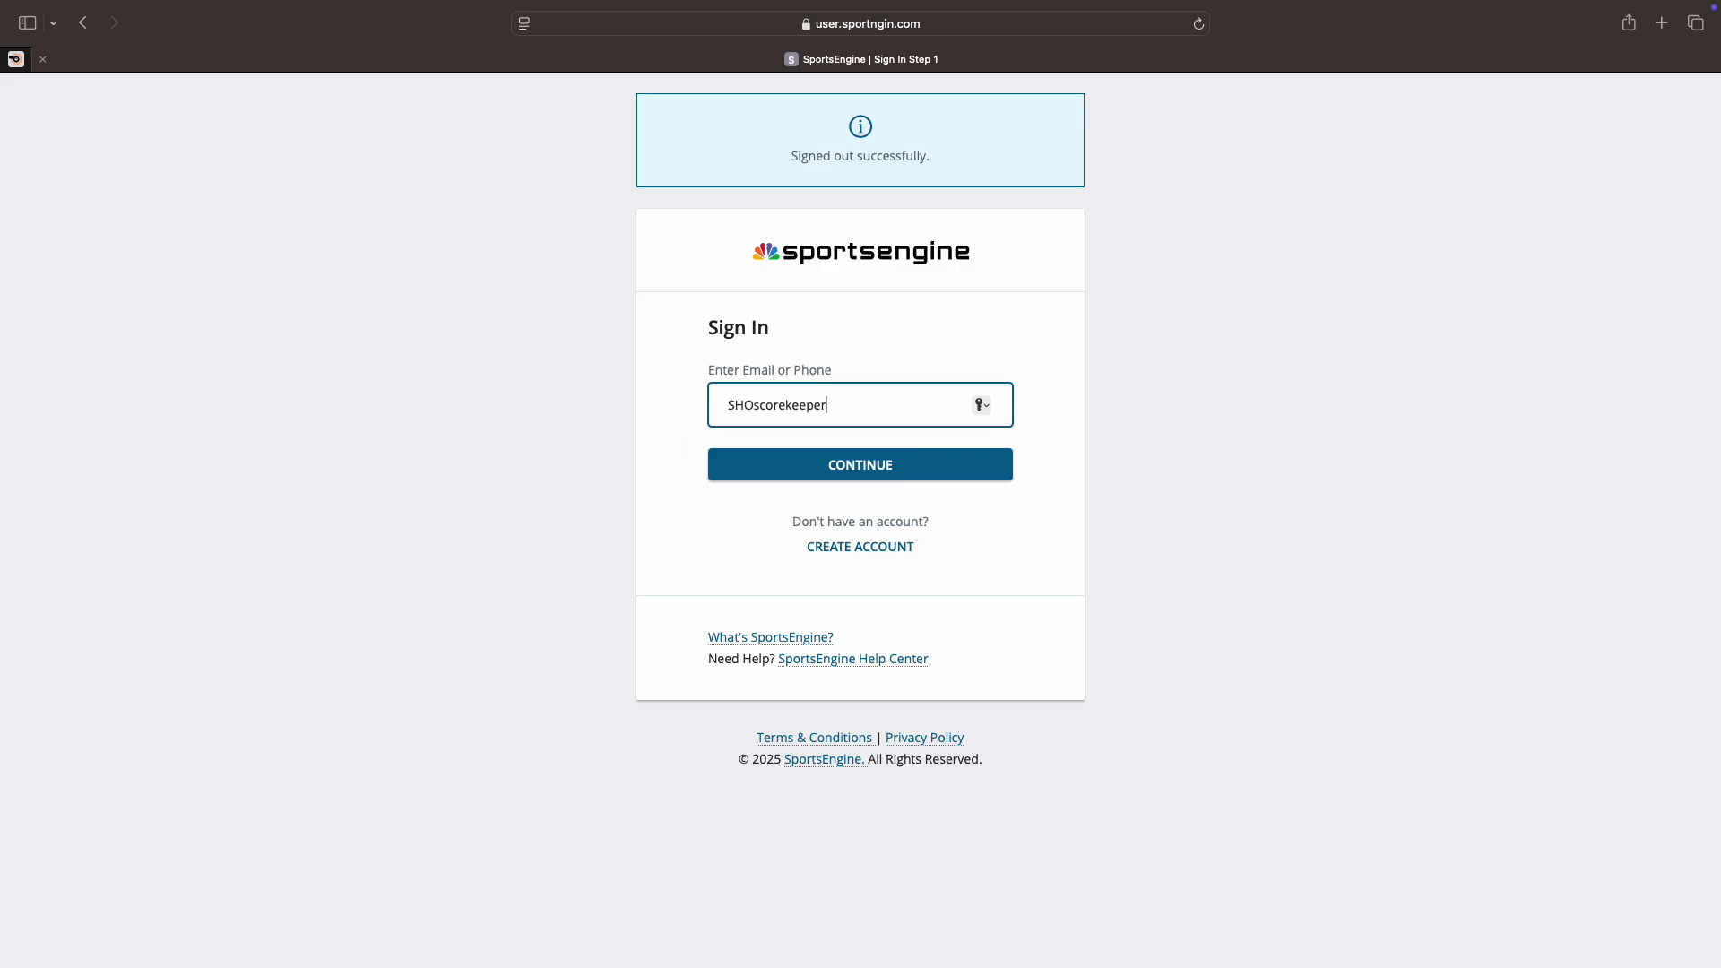
Step: Sign in with the scorekeeper account's e-mail address and password, and save the password
left_click(771, 463)
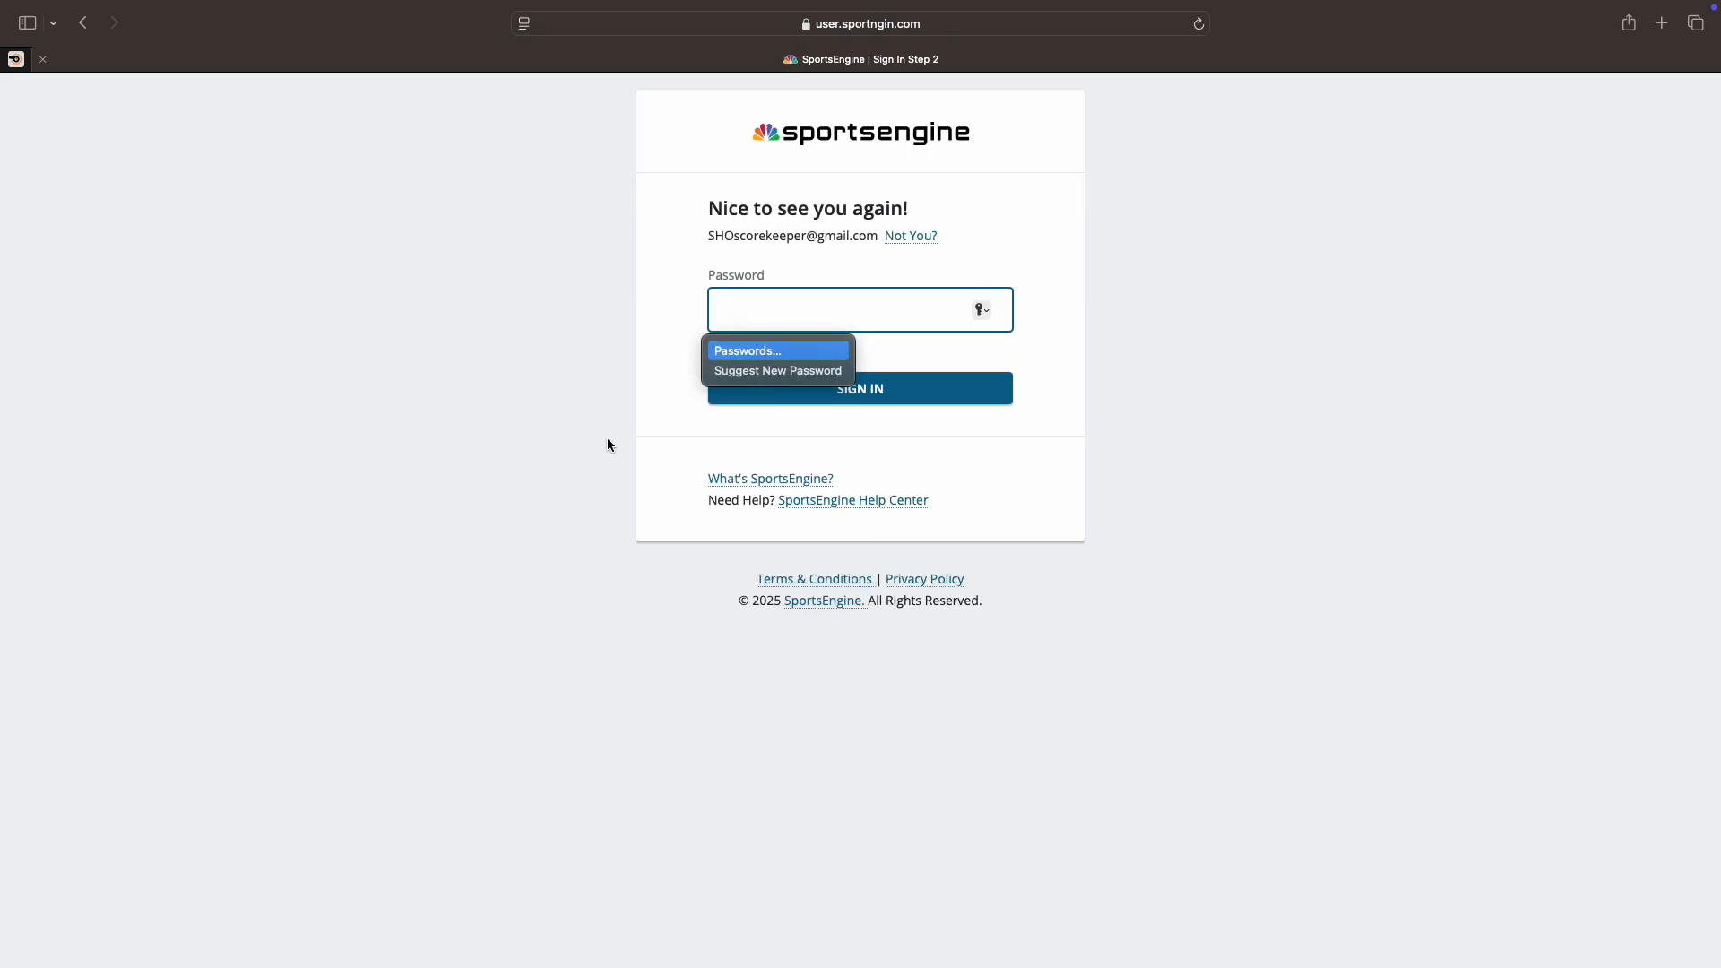
type("•")
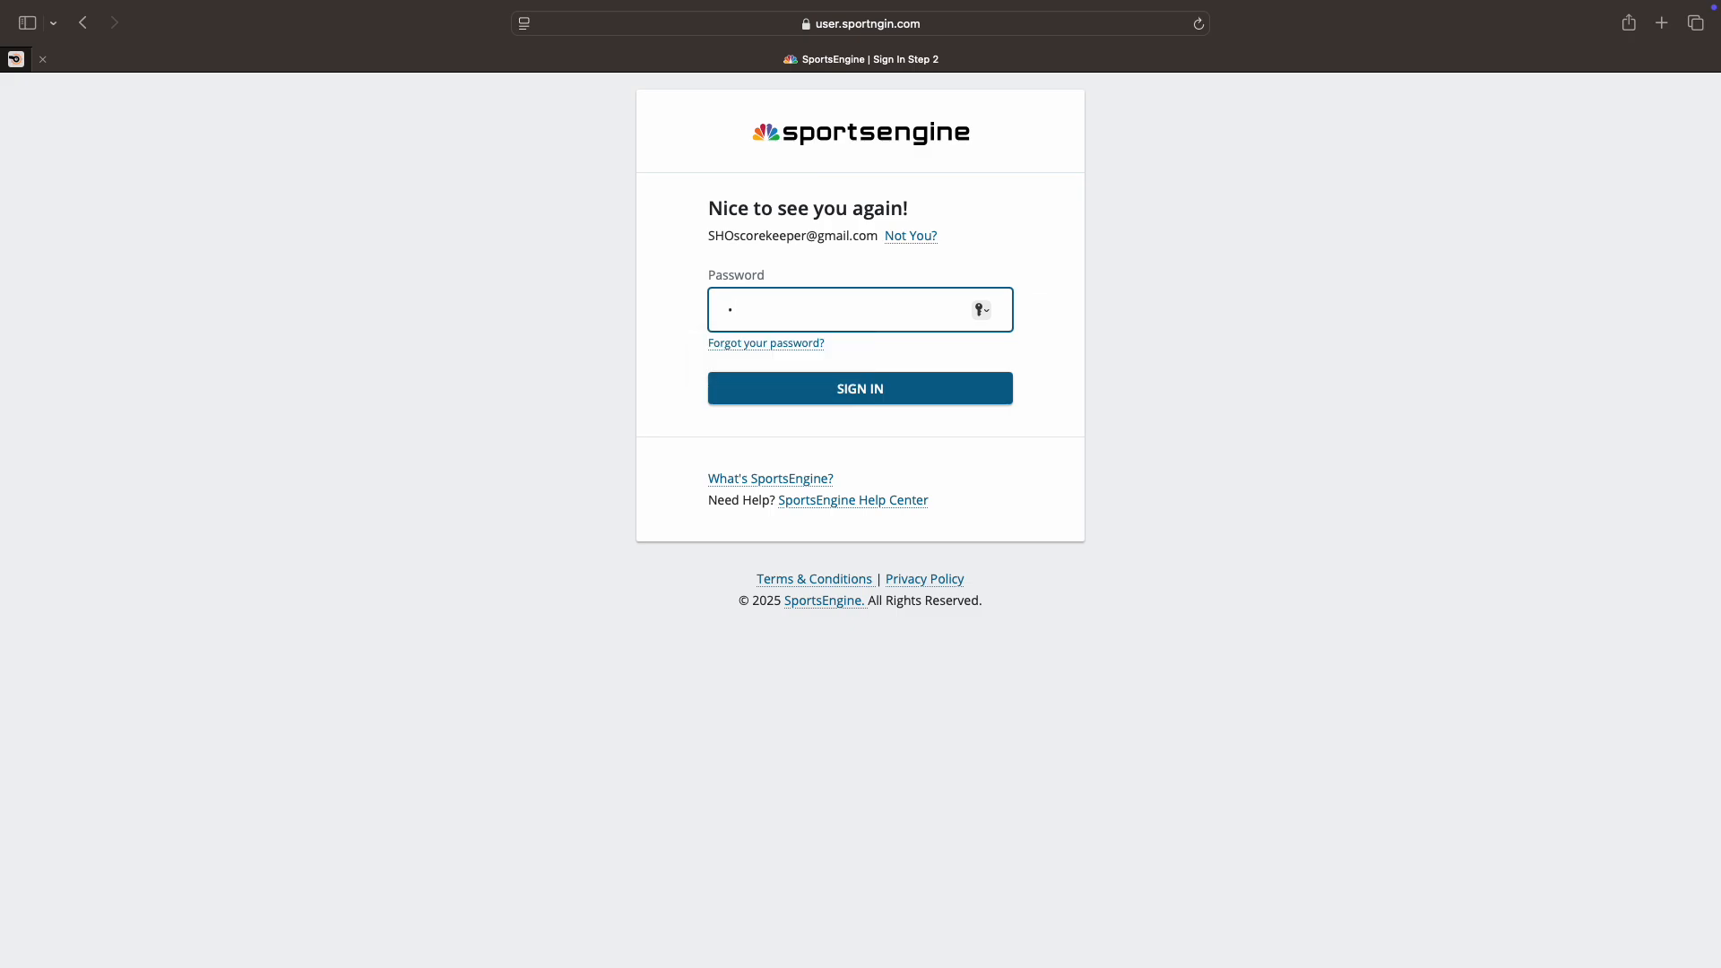
type("•••")
type("•••••••••••")
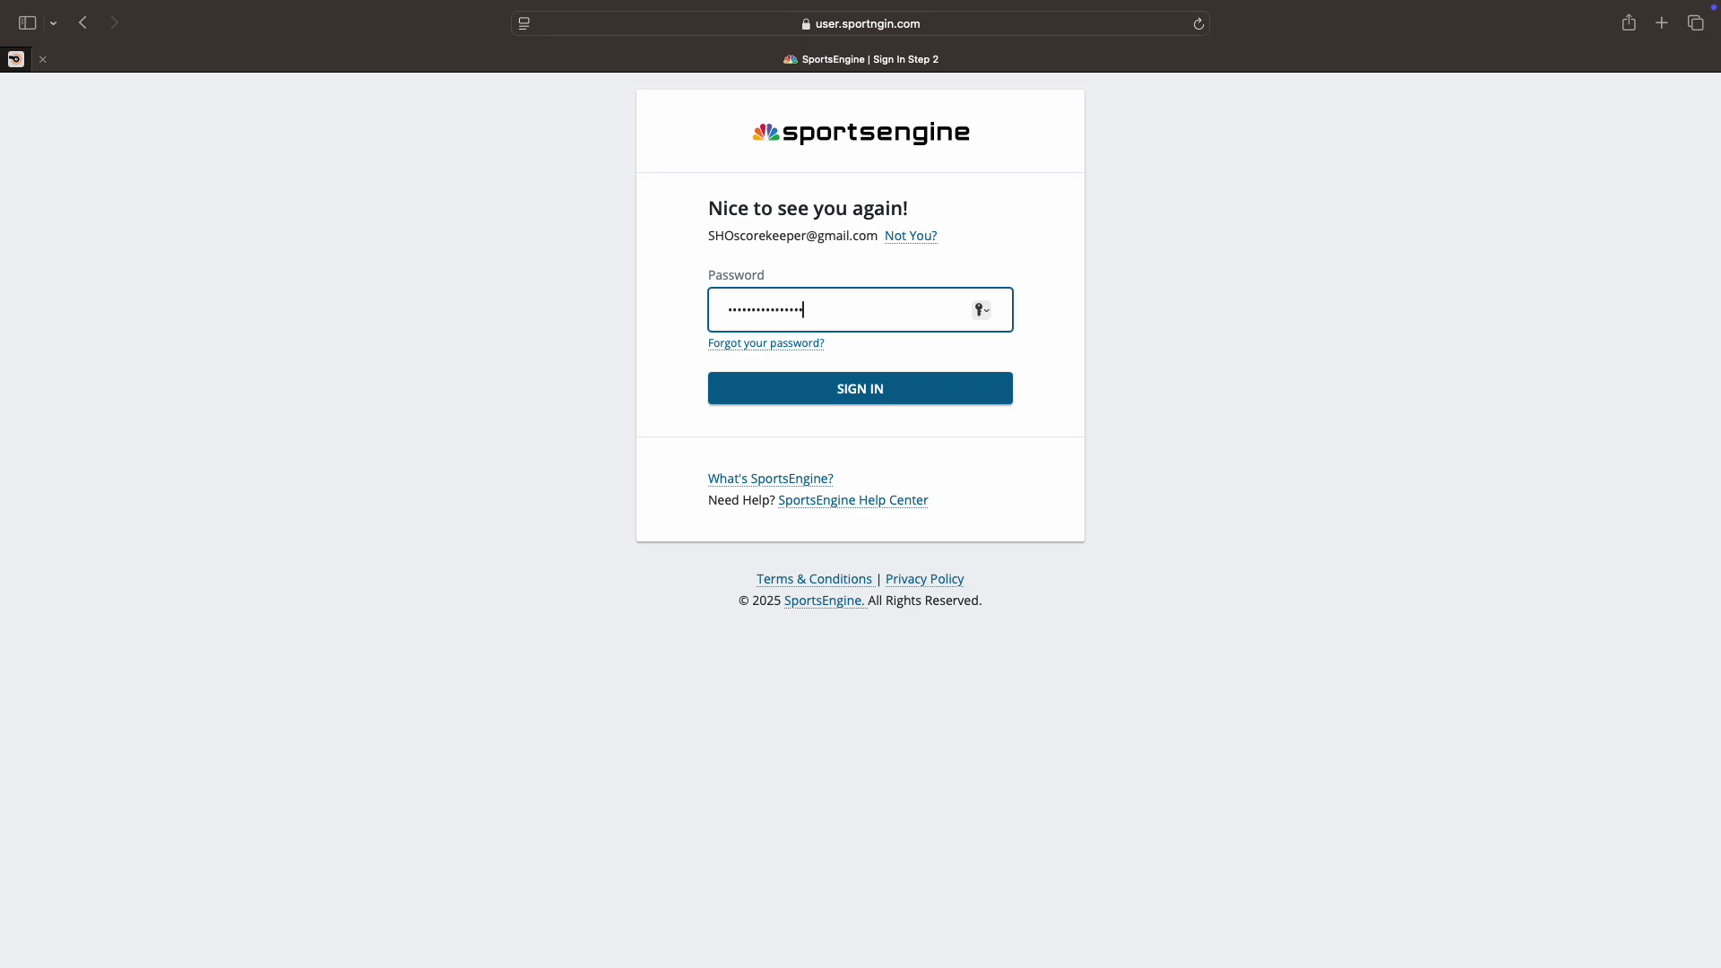
left_click(788, 400)
left_click(840, 547)
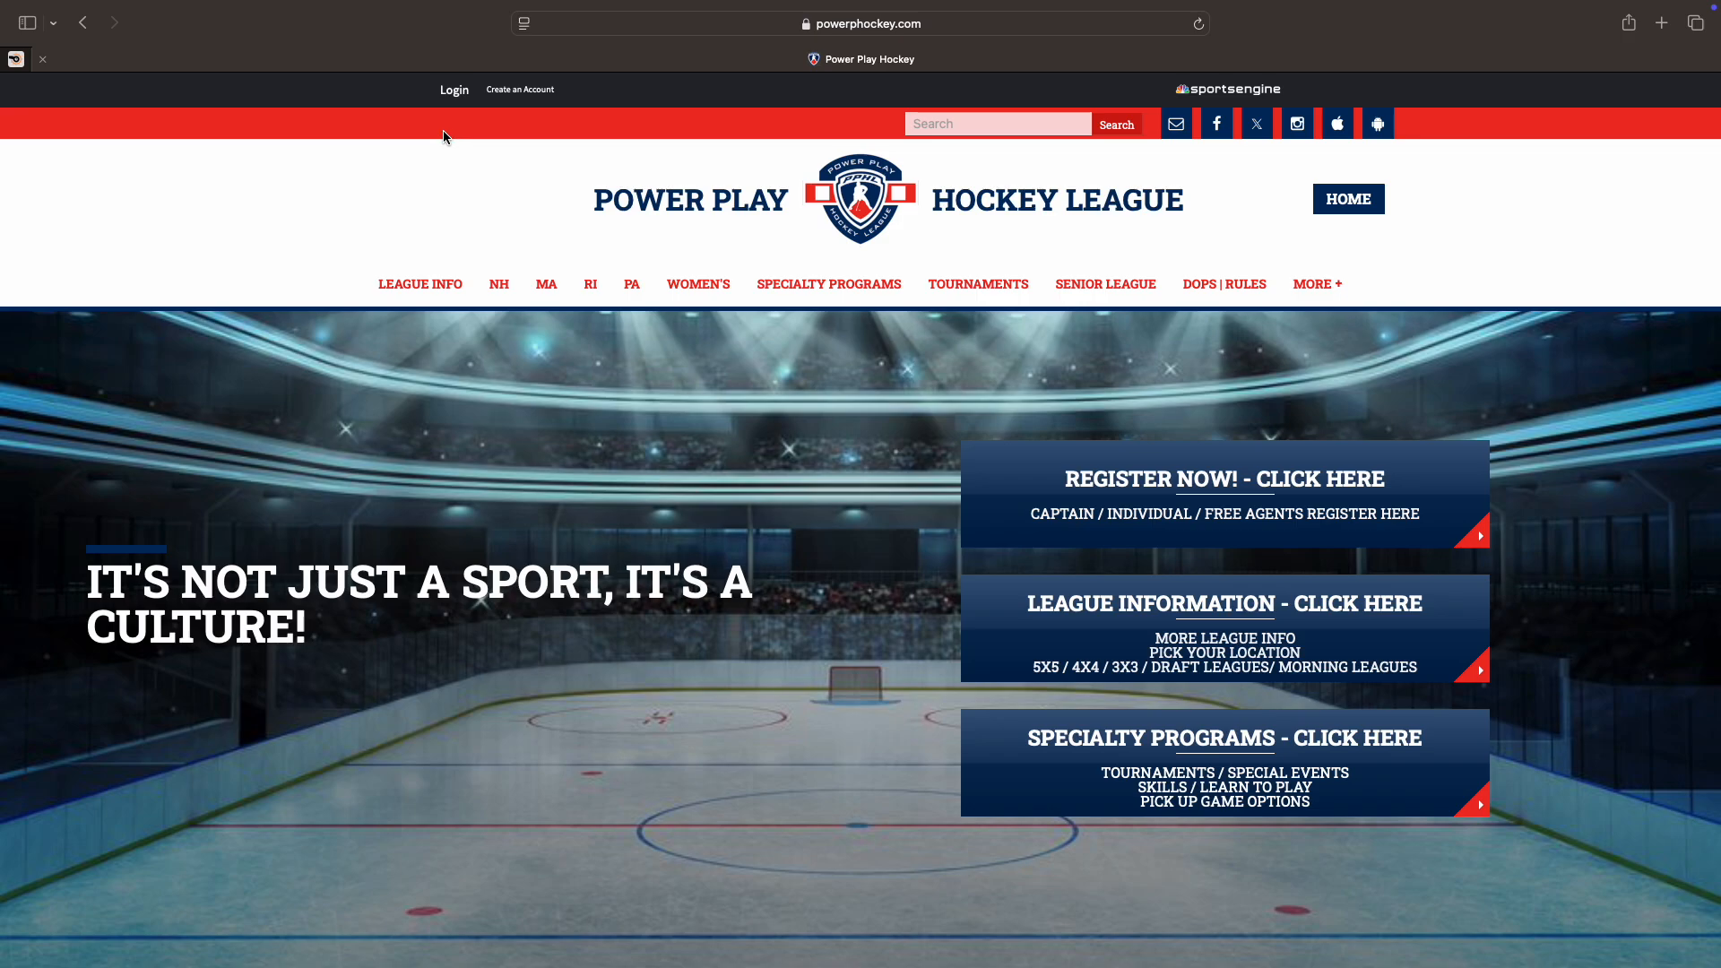
Step: Log in to the league site as the scorekeeper, check the Messages inbox, then go back home
left_click(451, 90)
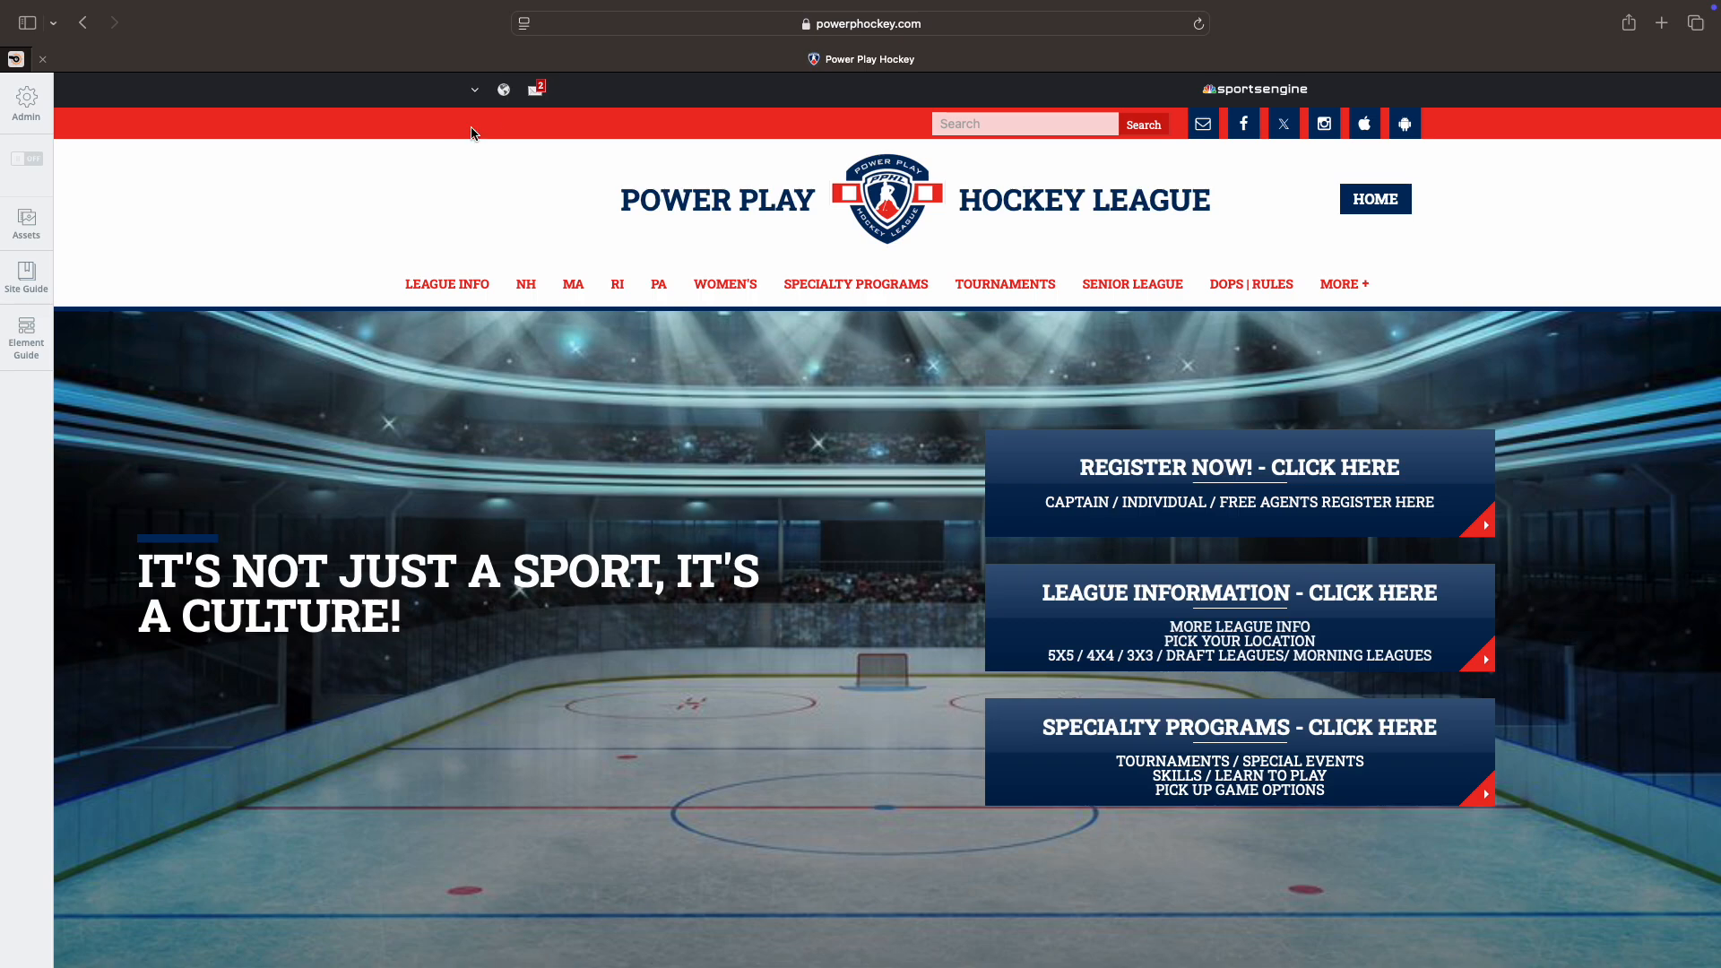
left_click(537, 92)
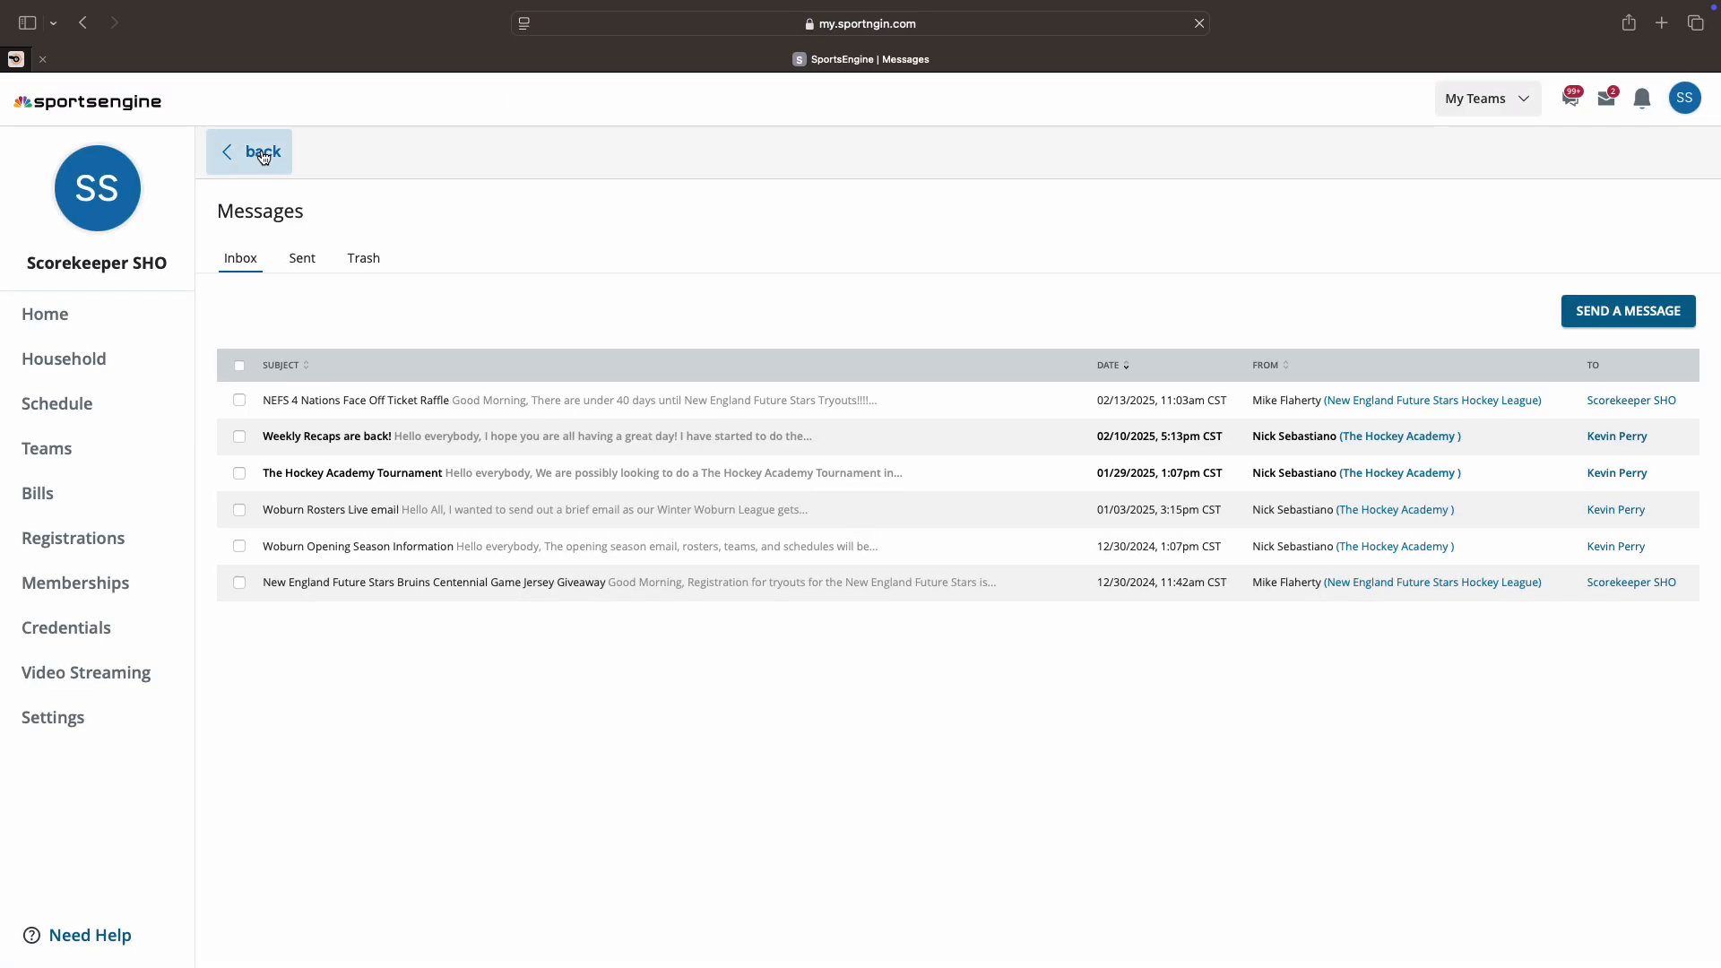
left_click(262, 154)
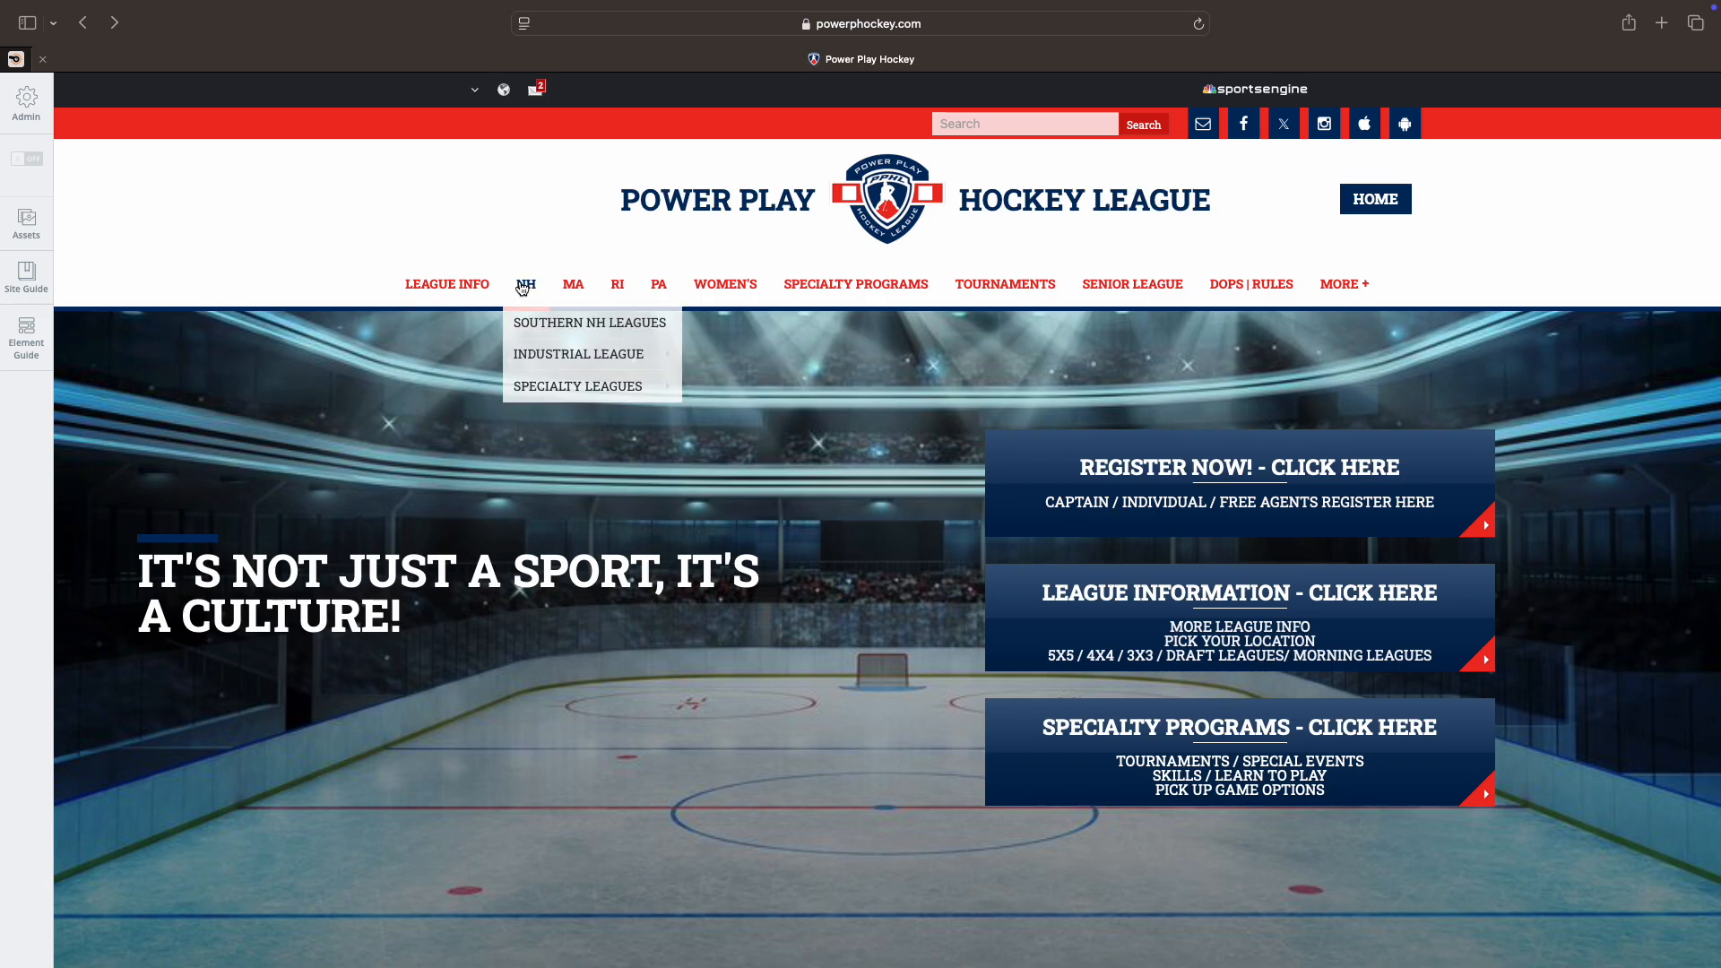
left_click(628, 331)
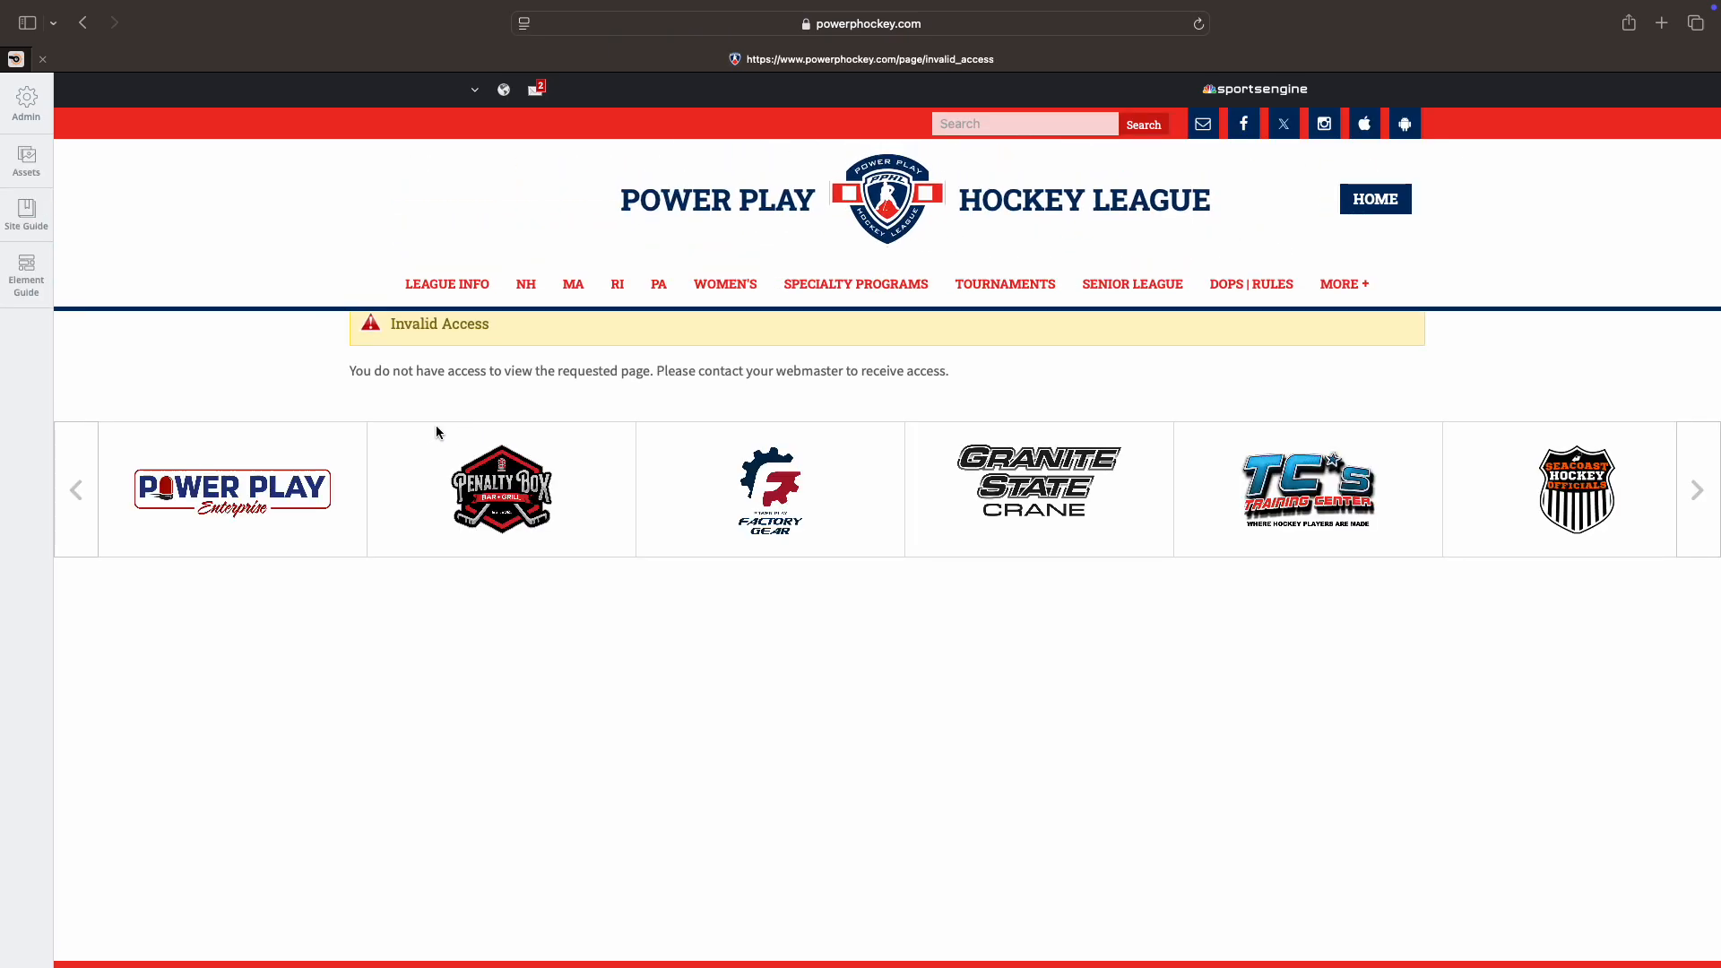
mouse_move(538, 297)
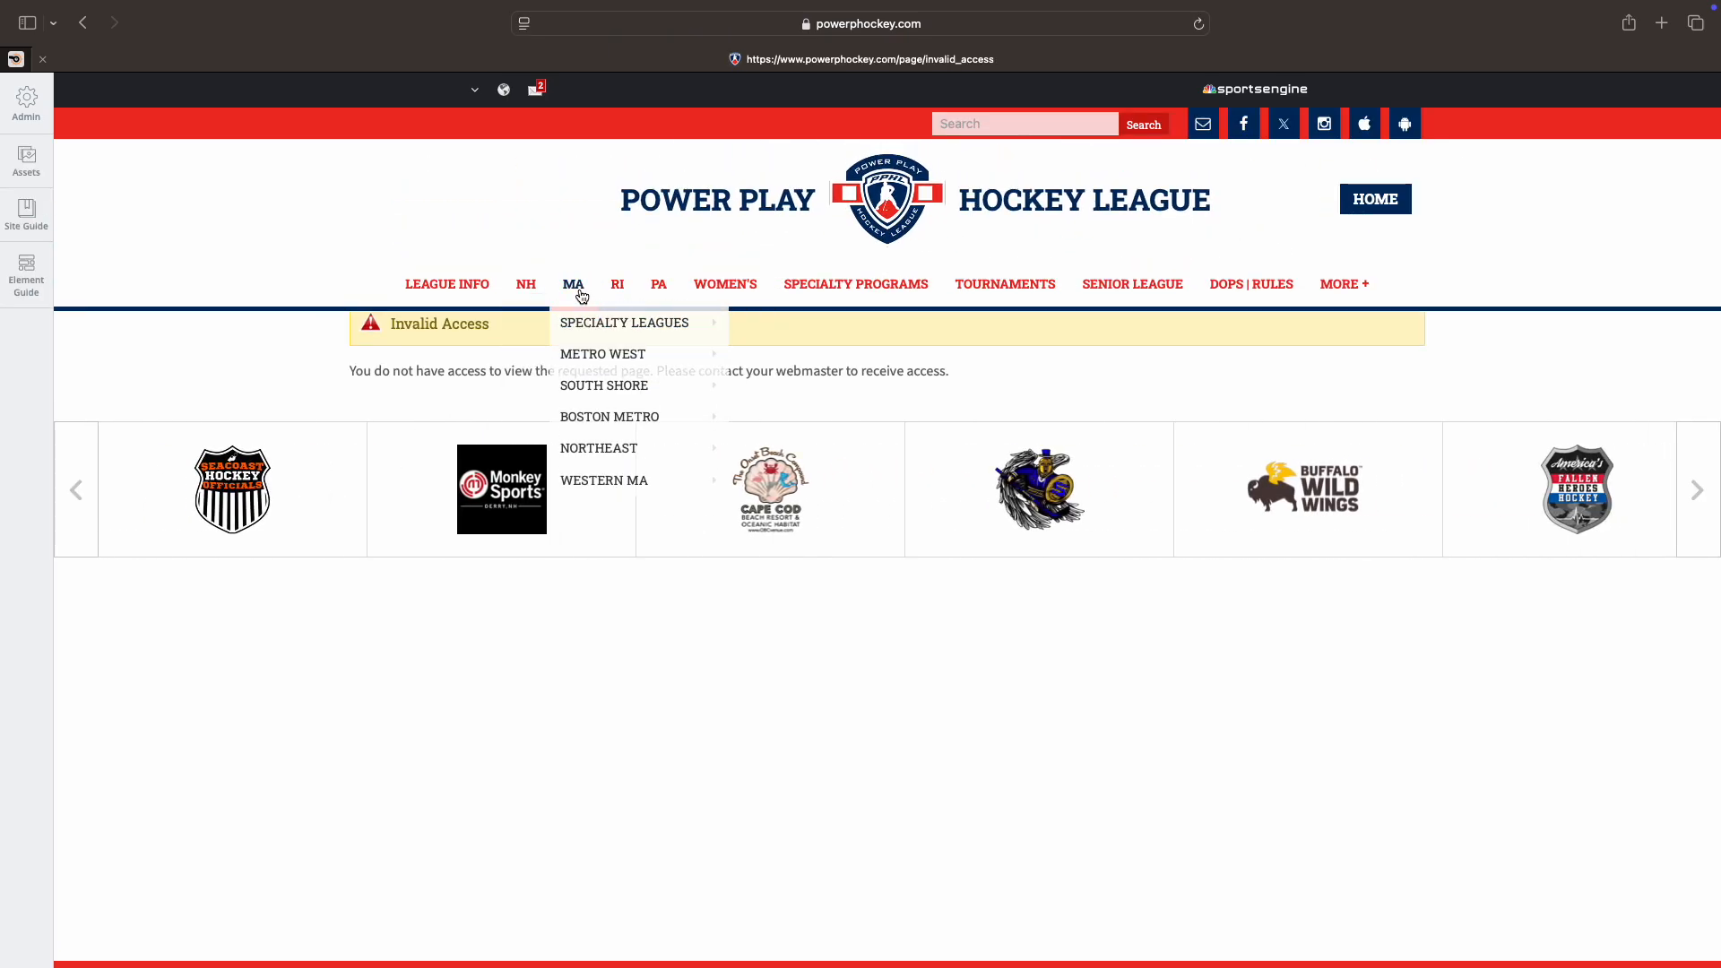
mouse_move(605, 363)
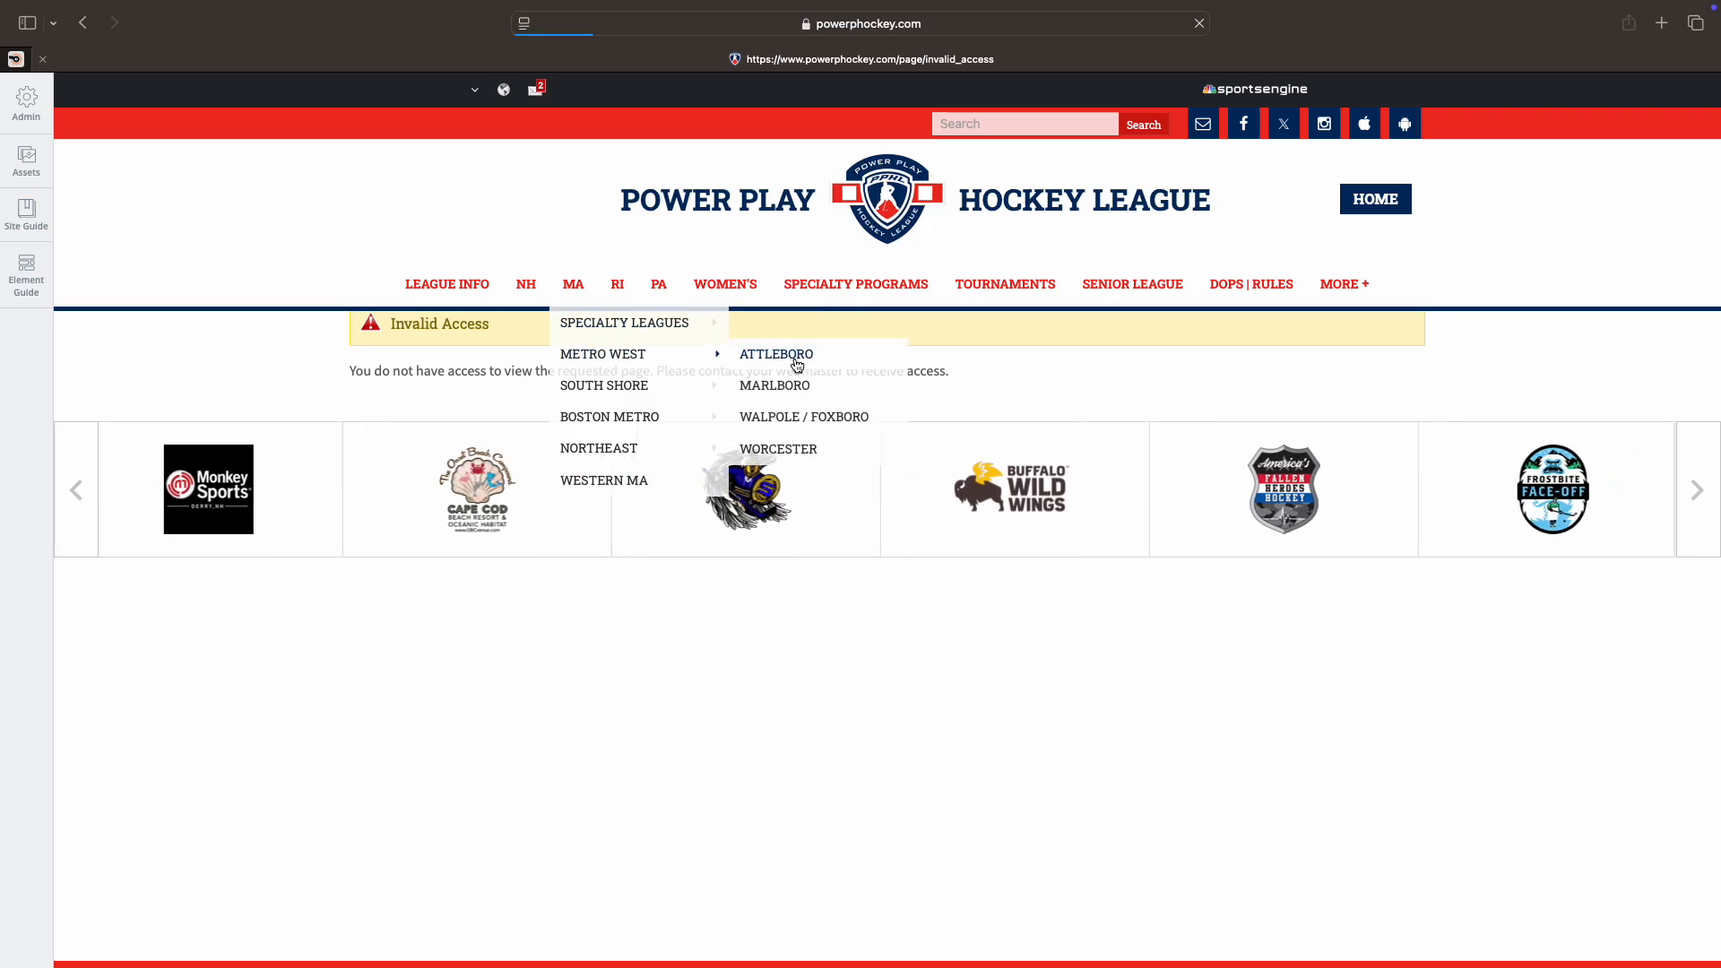
left_click(780, 399)
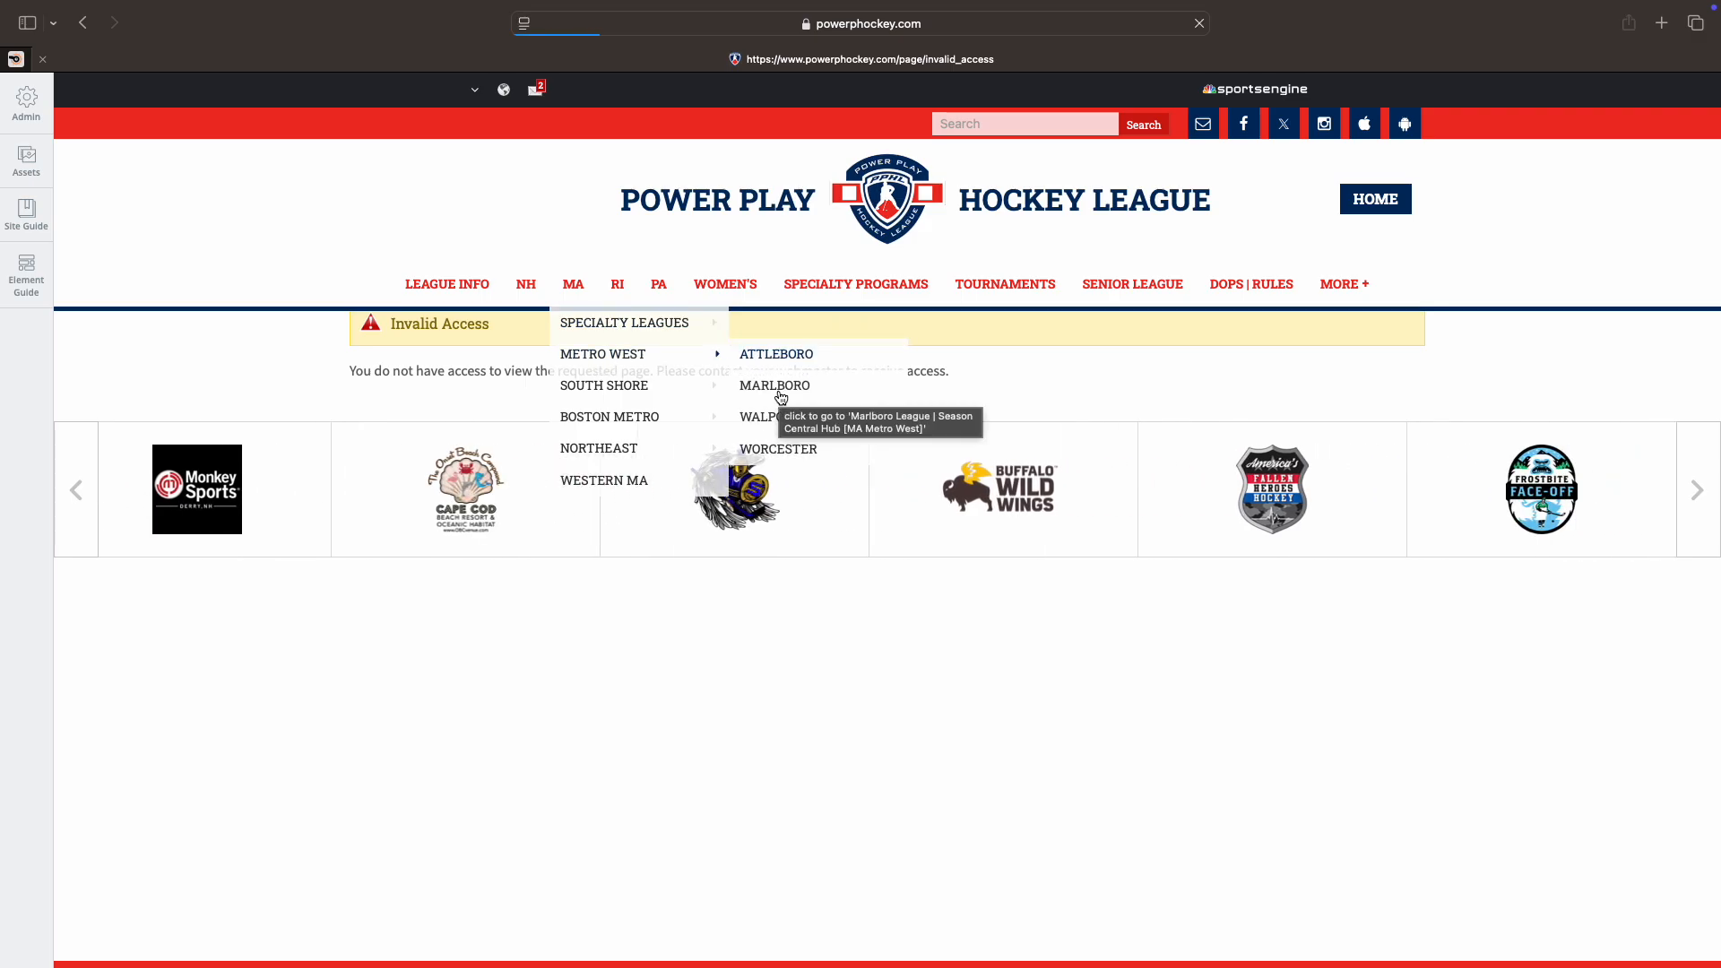
left_click(467, 564)
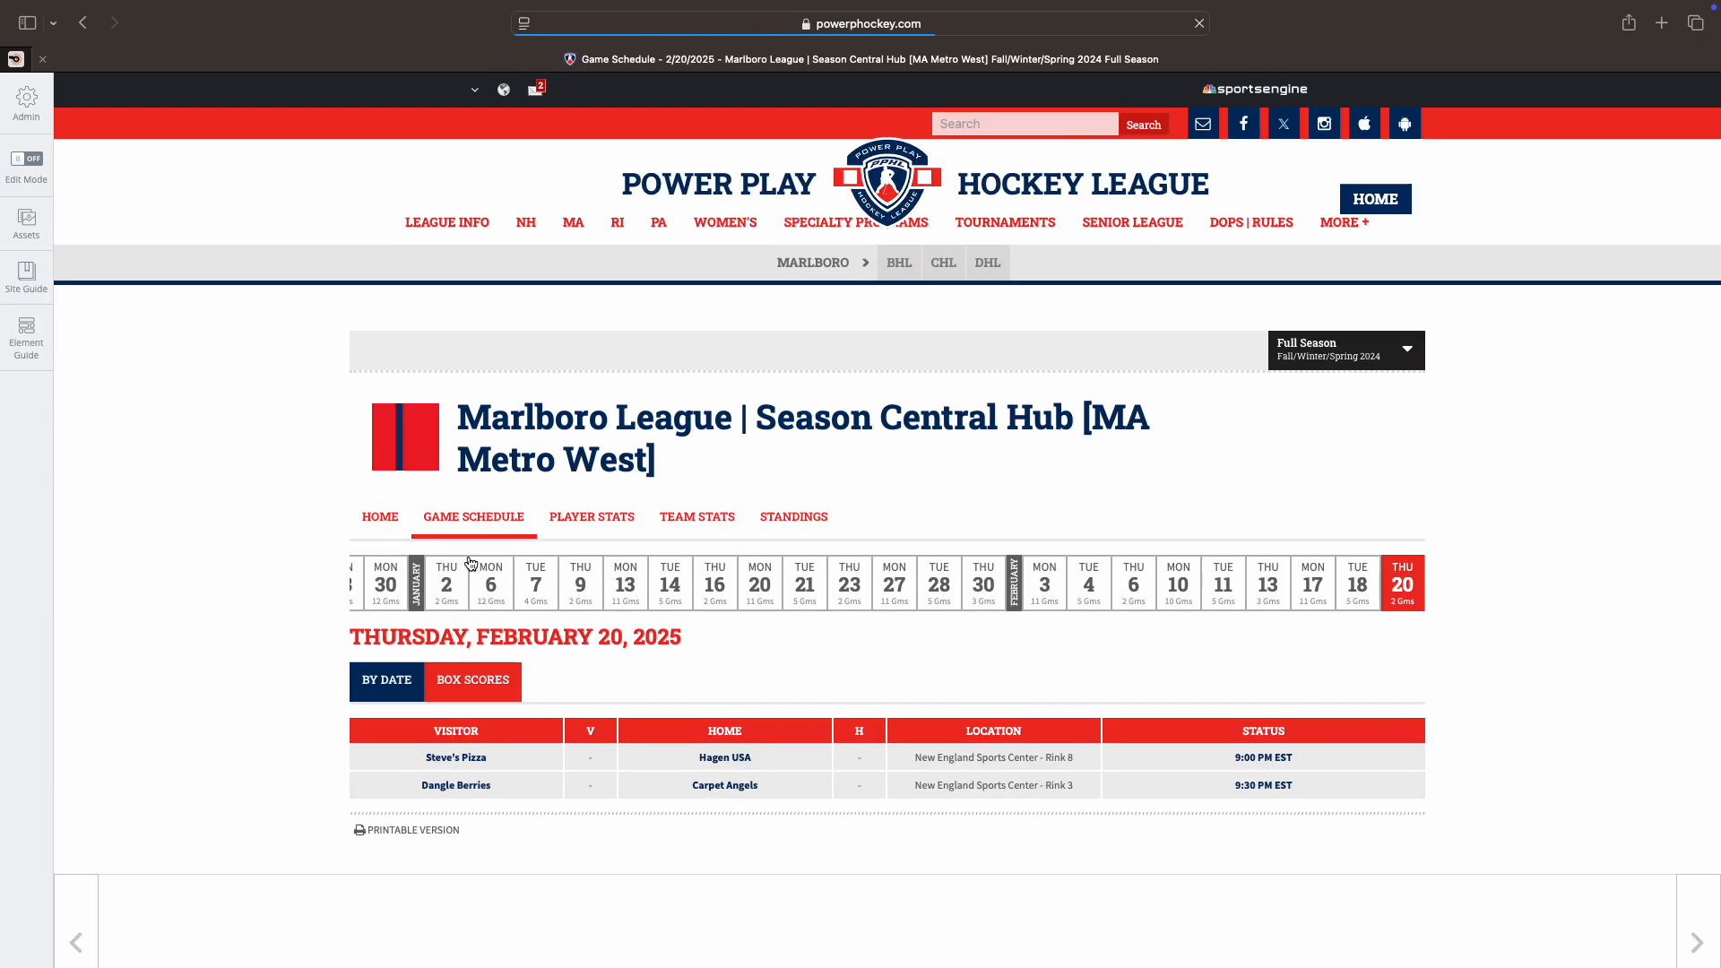
scroll(279, 567, "down", 3)
scroll(280, 571, "up", 1)
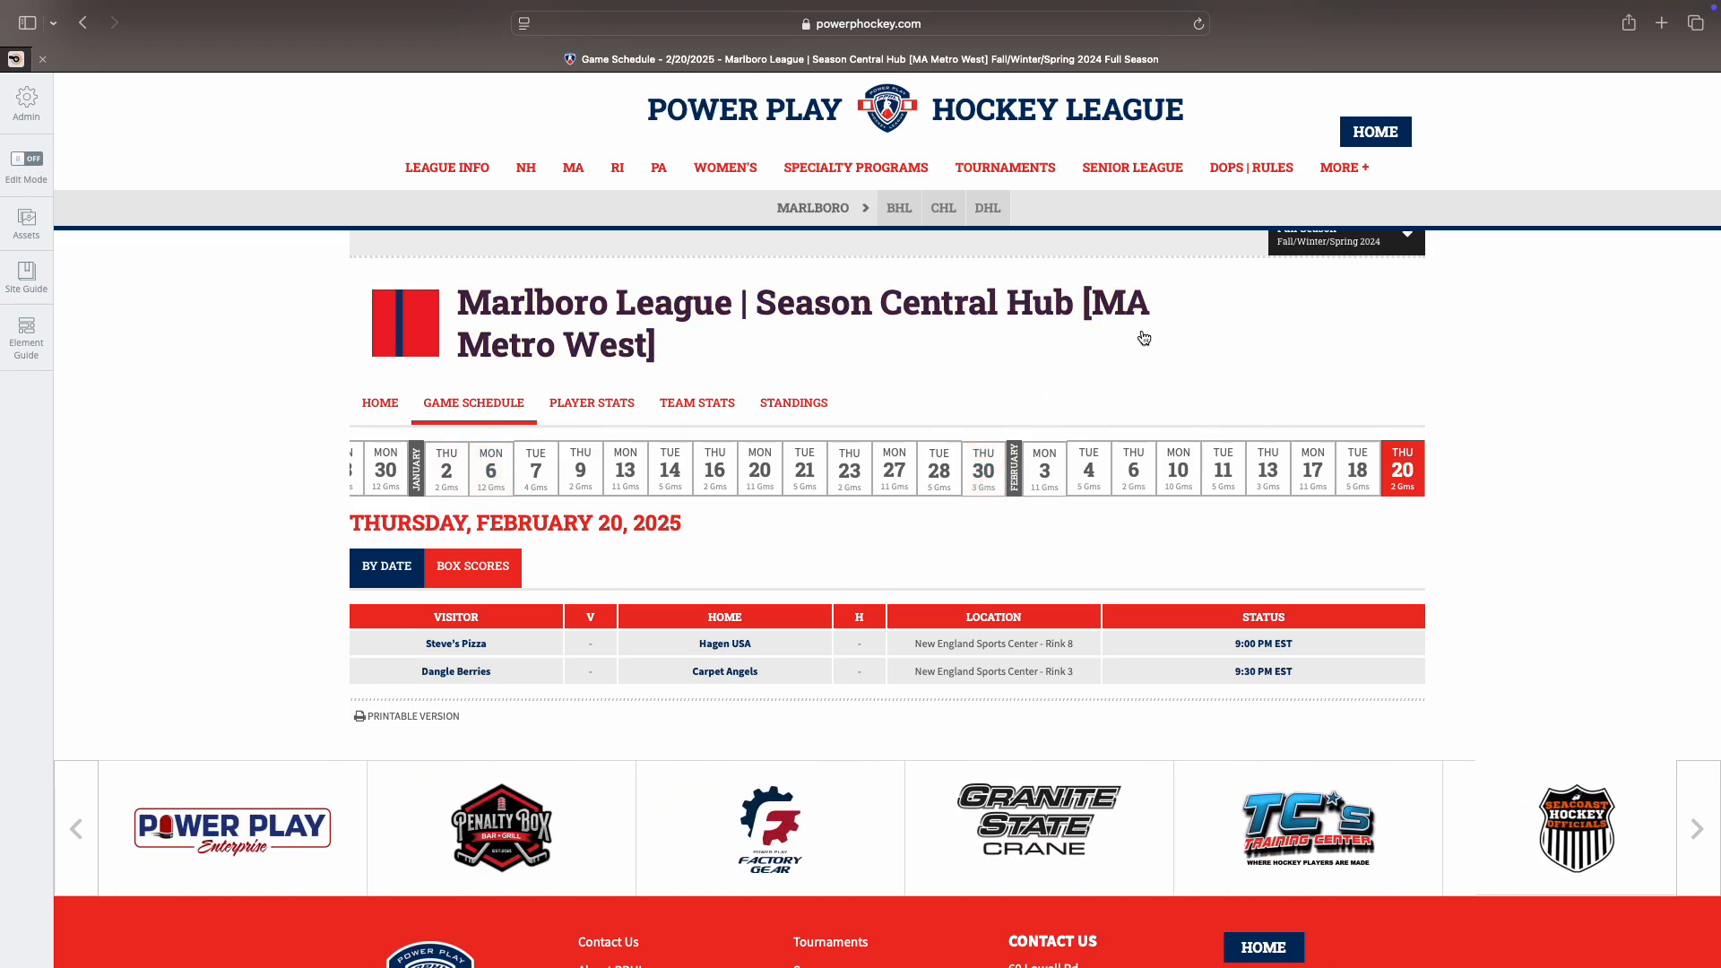
mouse_move(621, 171)
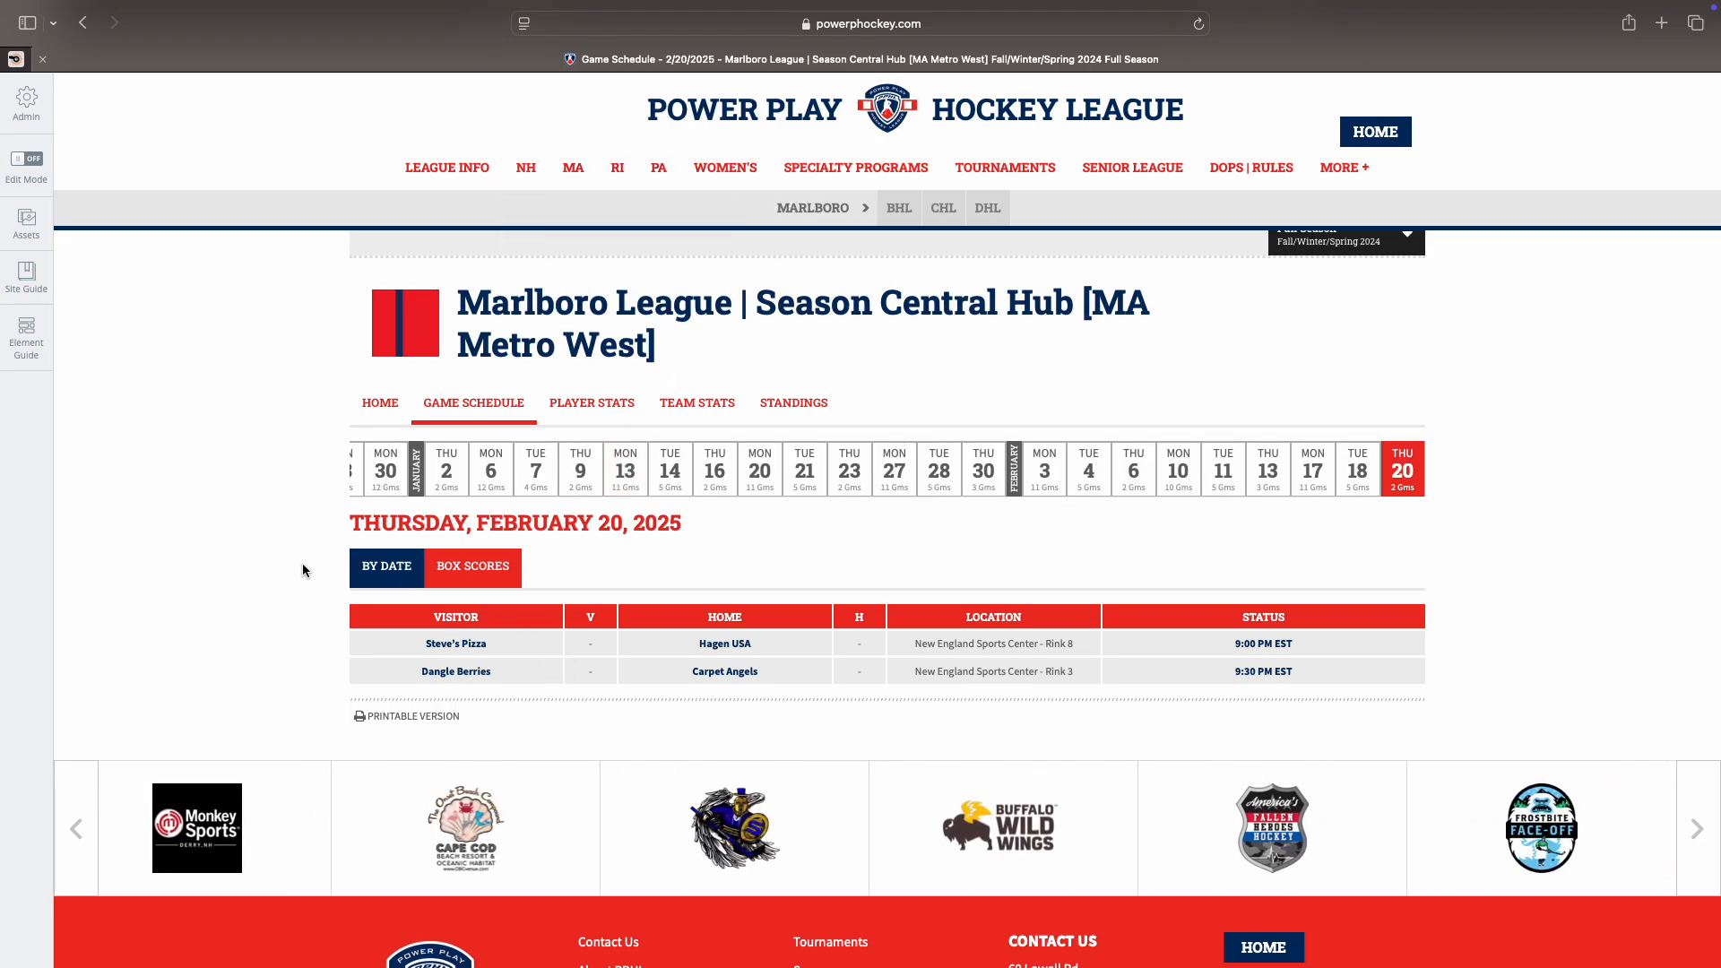
left_click(914, 100)
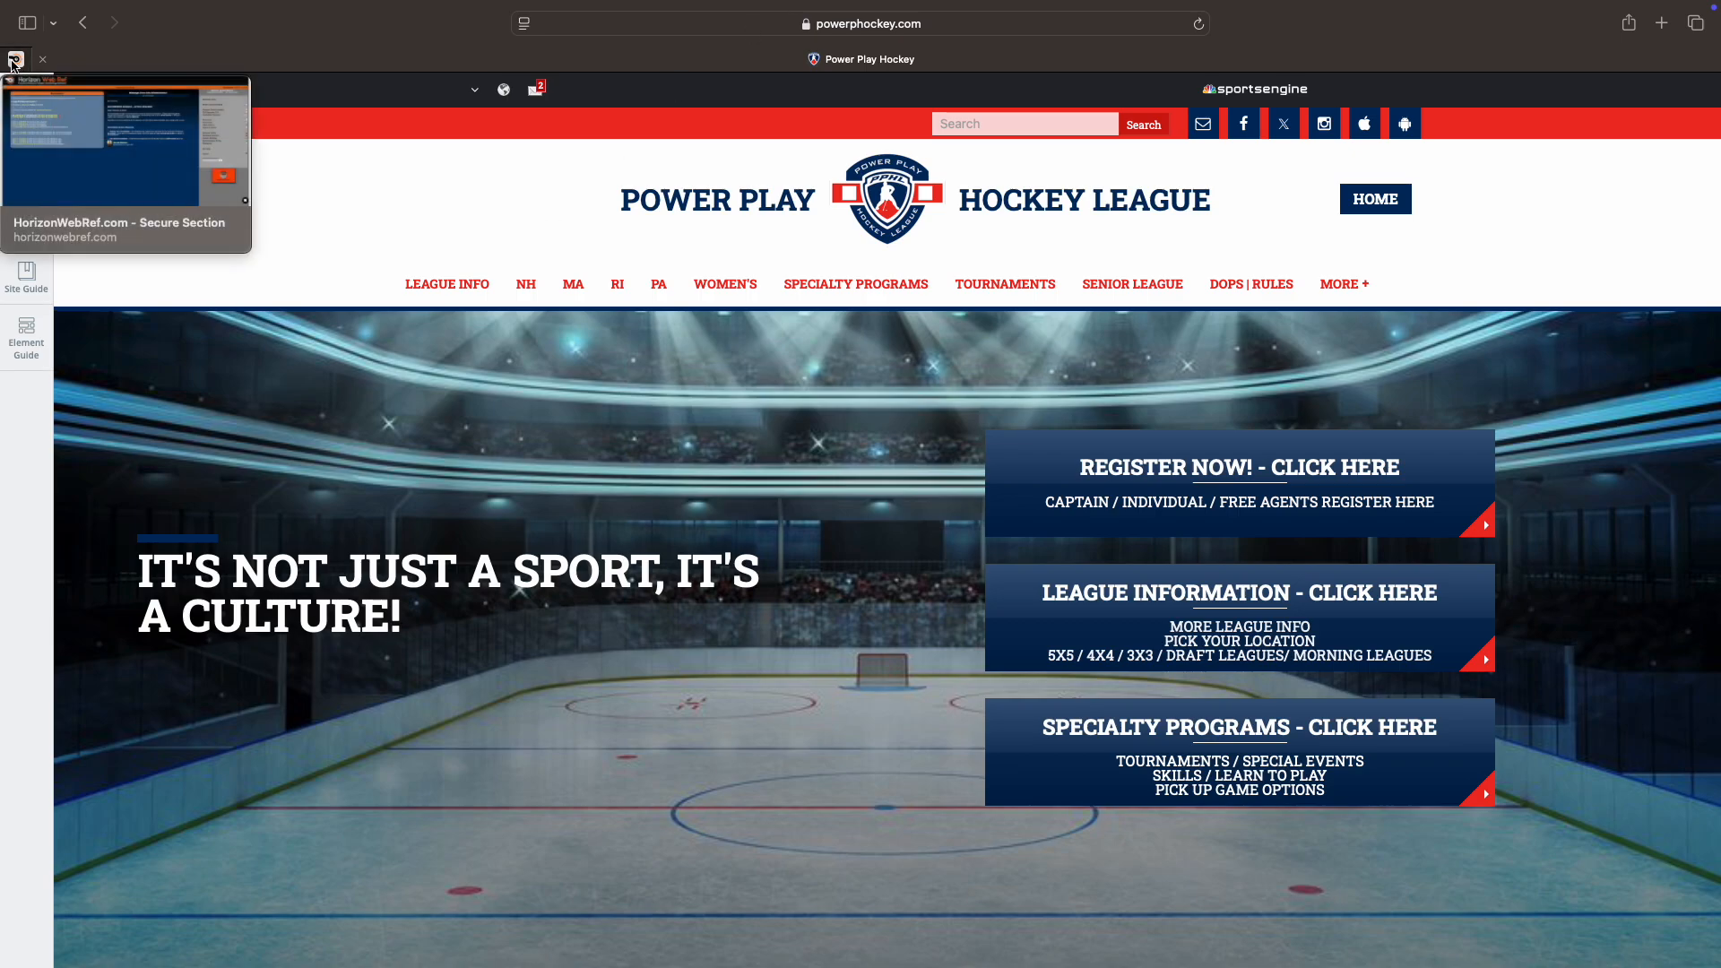
left_click(15, 59)
Step: Review the 02/20/2025 Hagen USA vs Steves Pizza game in Horizon's Personal Game Schedule, then return to Power Play Hockey
left_click(1463, 306)
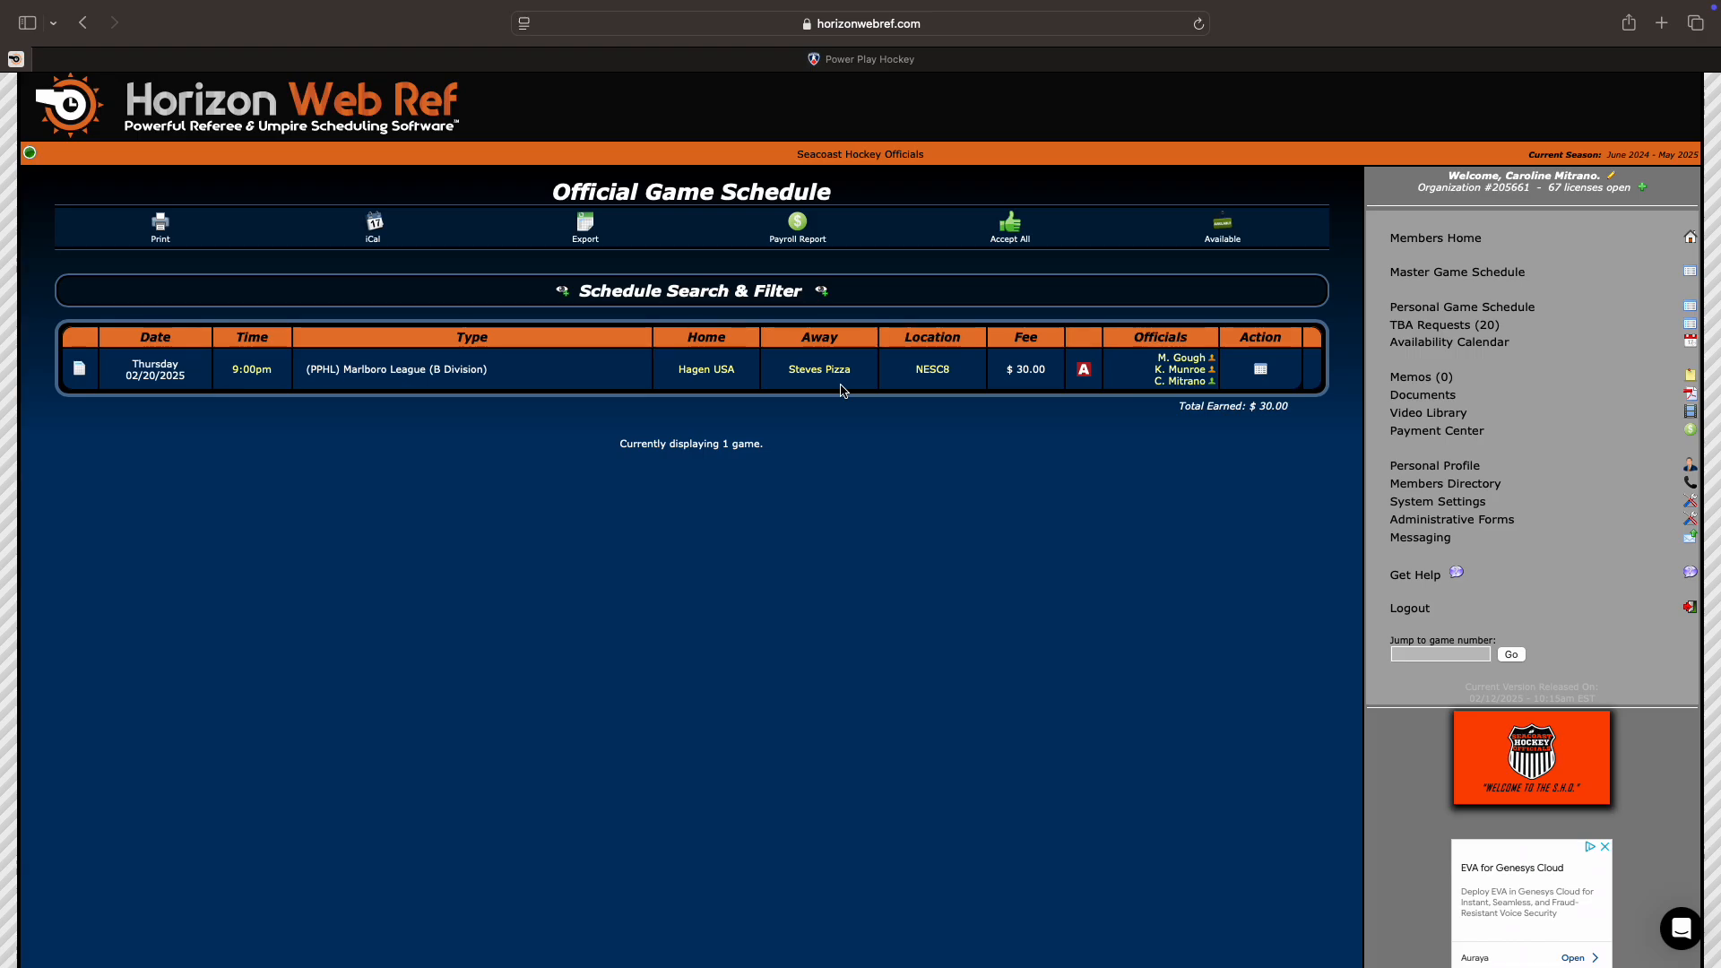
scroll(723, 384, "down", 1)
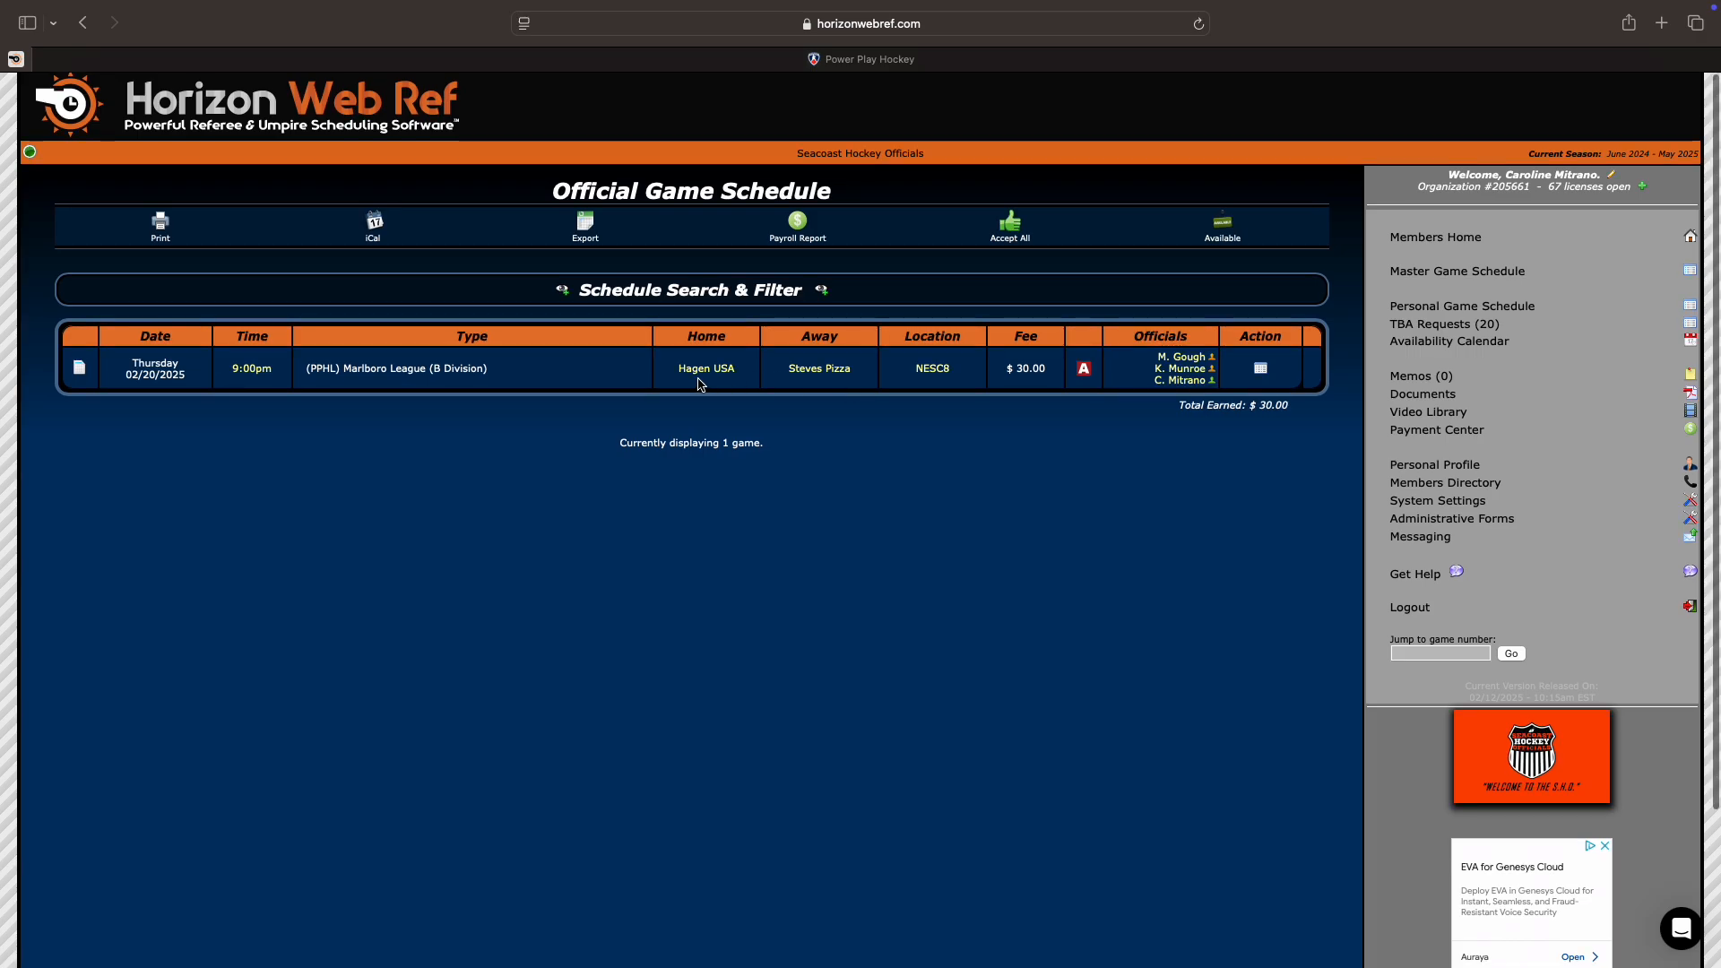
scroll(701, 384, "down", 1)
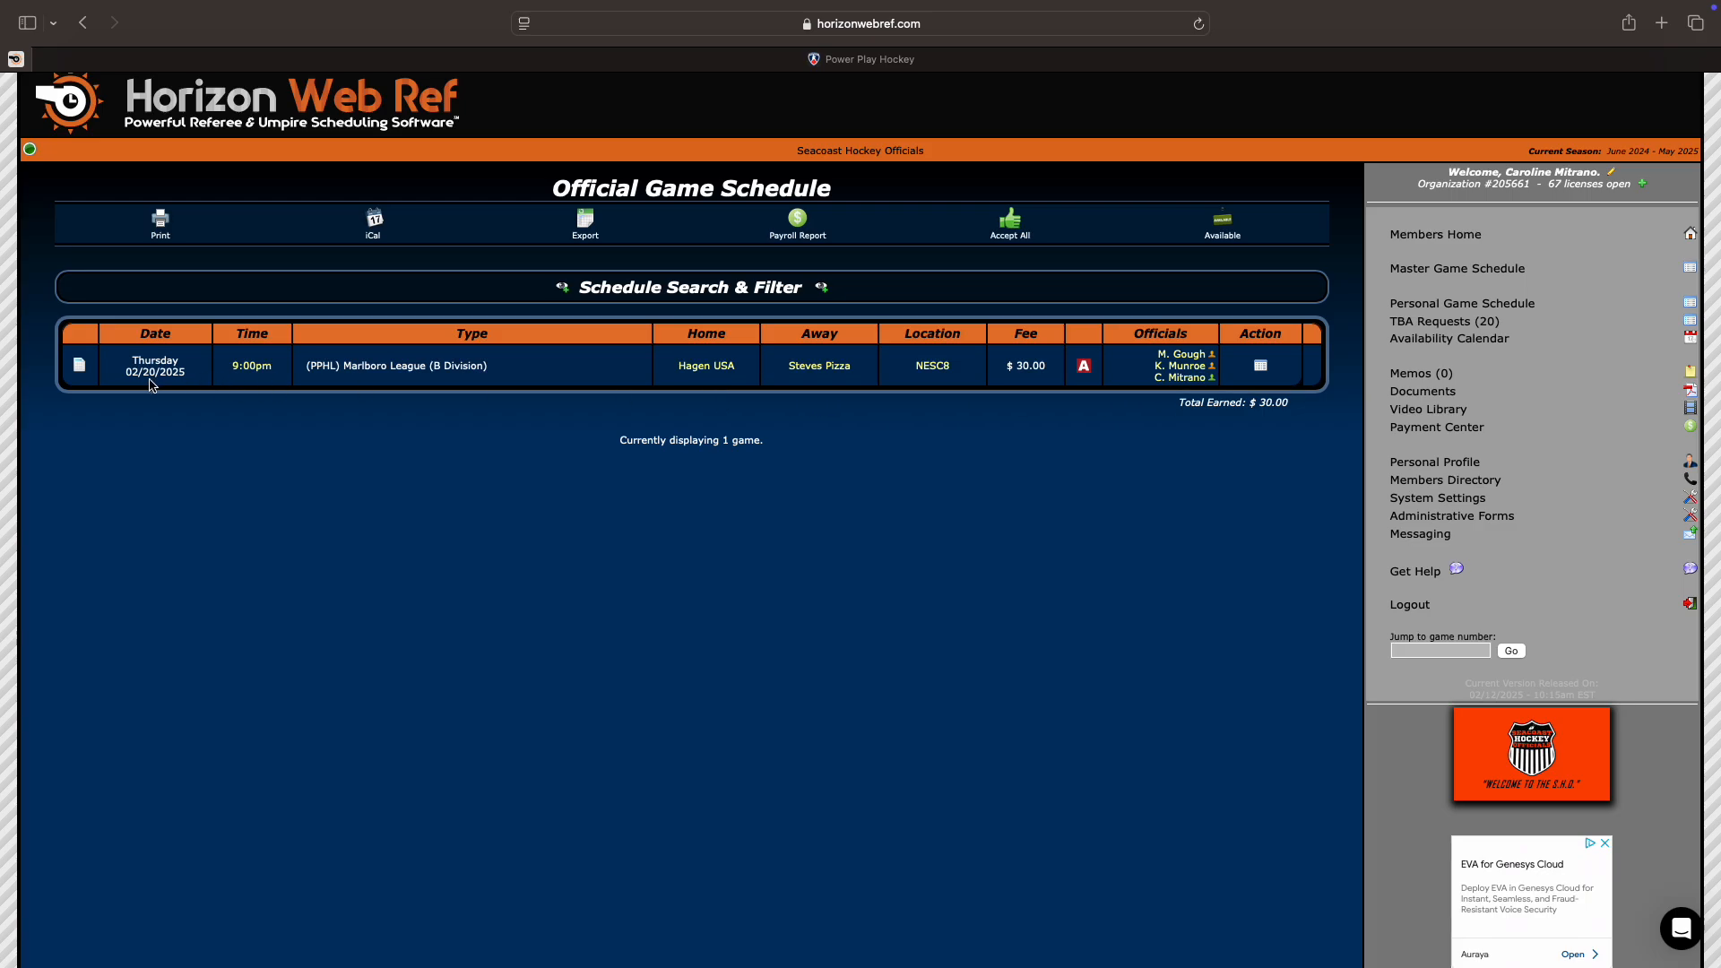
scroll(372, 381, "up", 1)
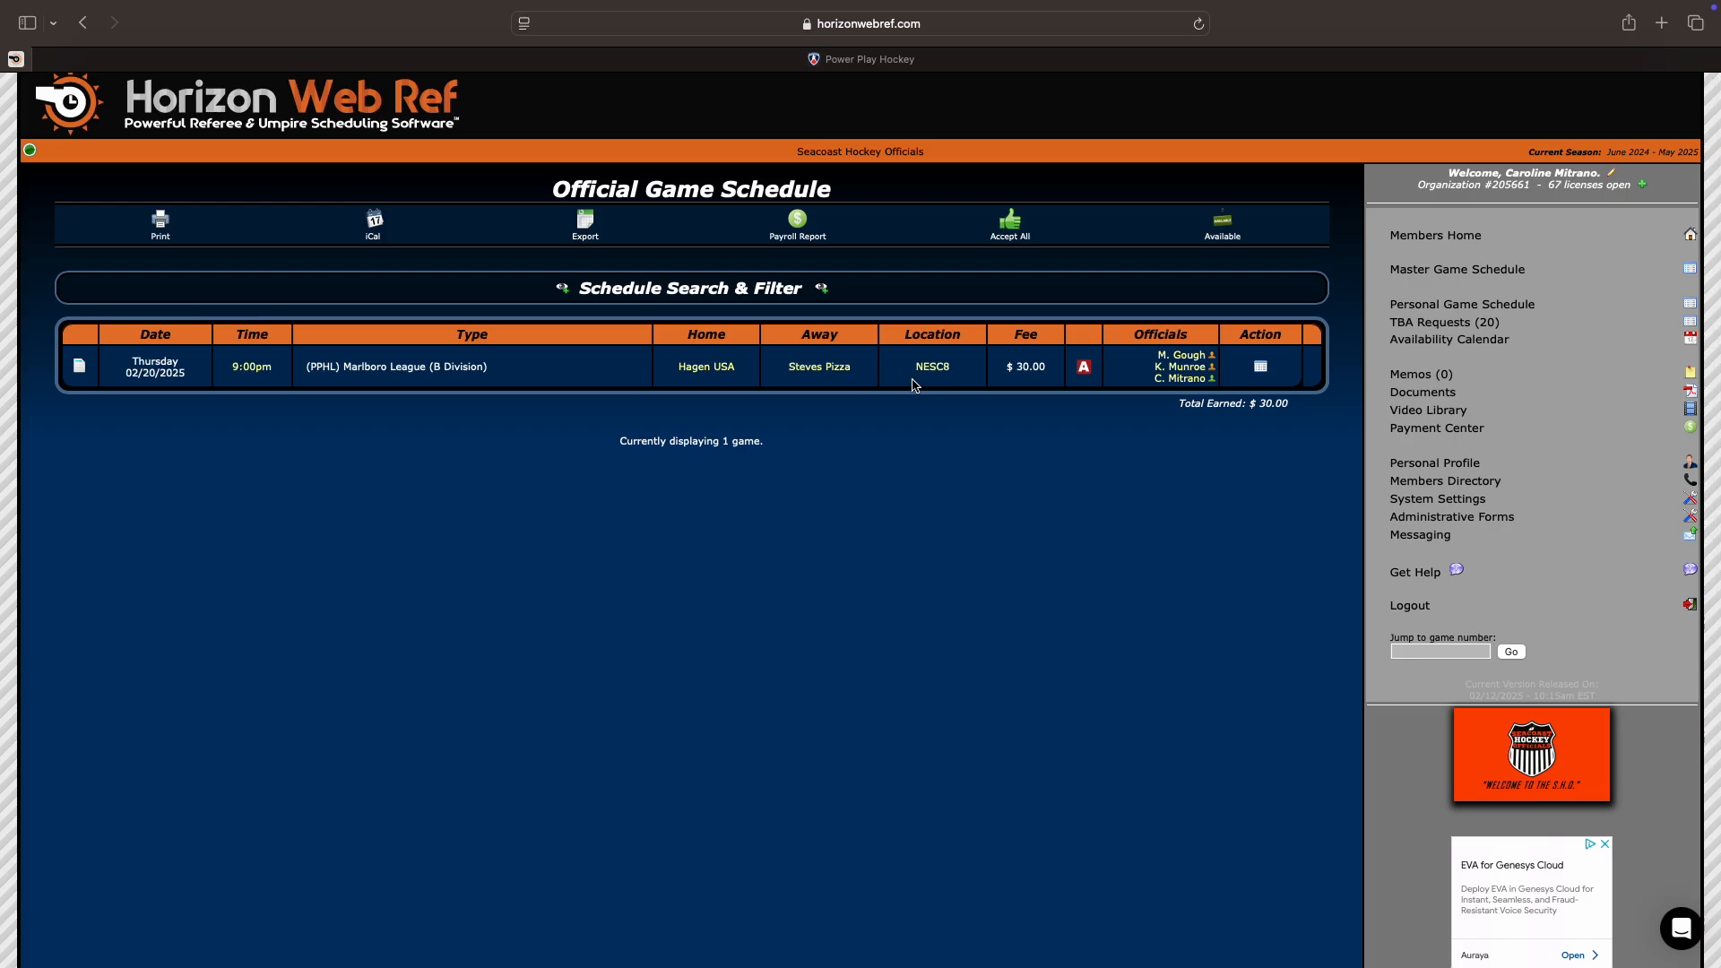
left_click(657, 70)
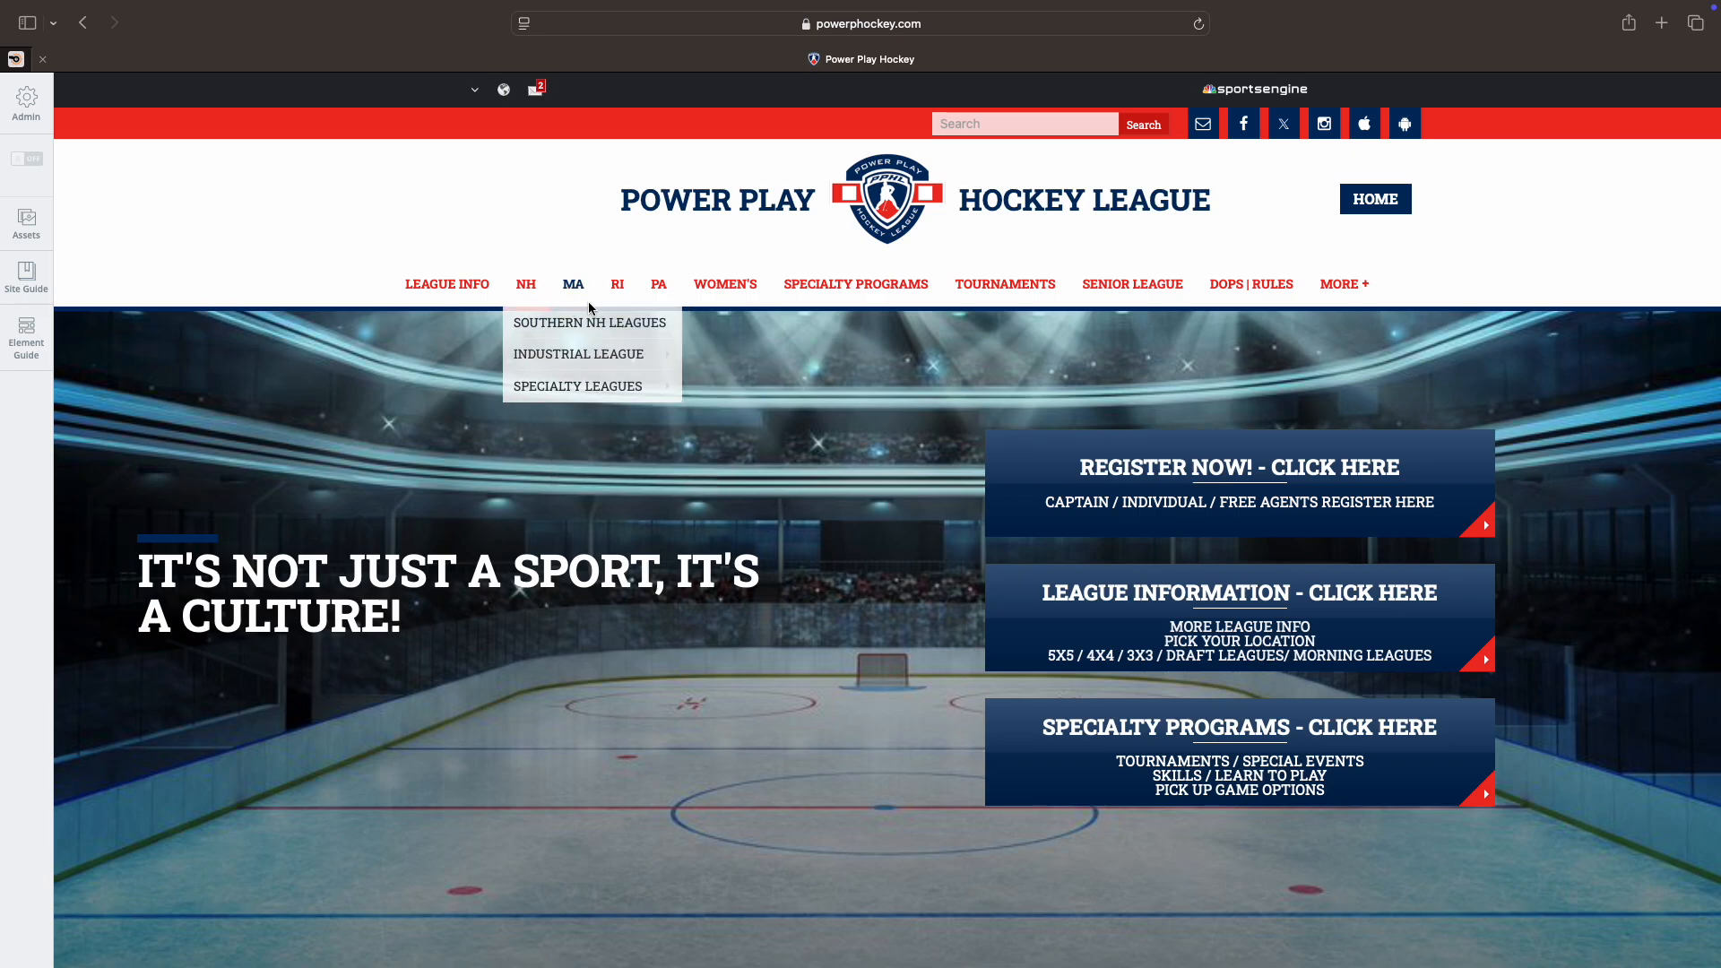
Step: Go through the Marlboro League season hub to its game schedule for Thursday, February 20, 2025
mouse_move(571, 297)
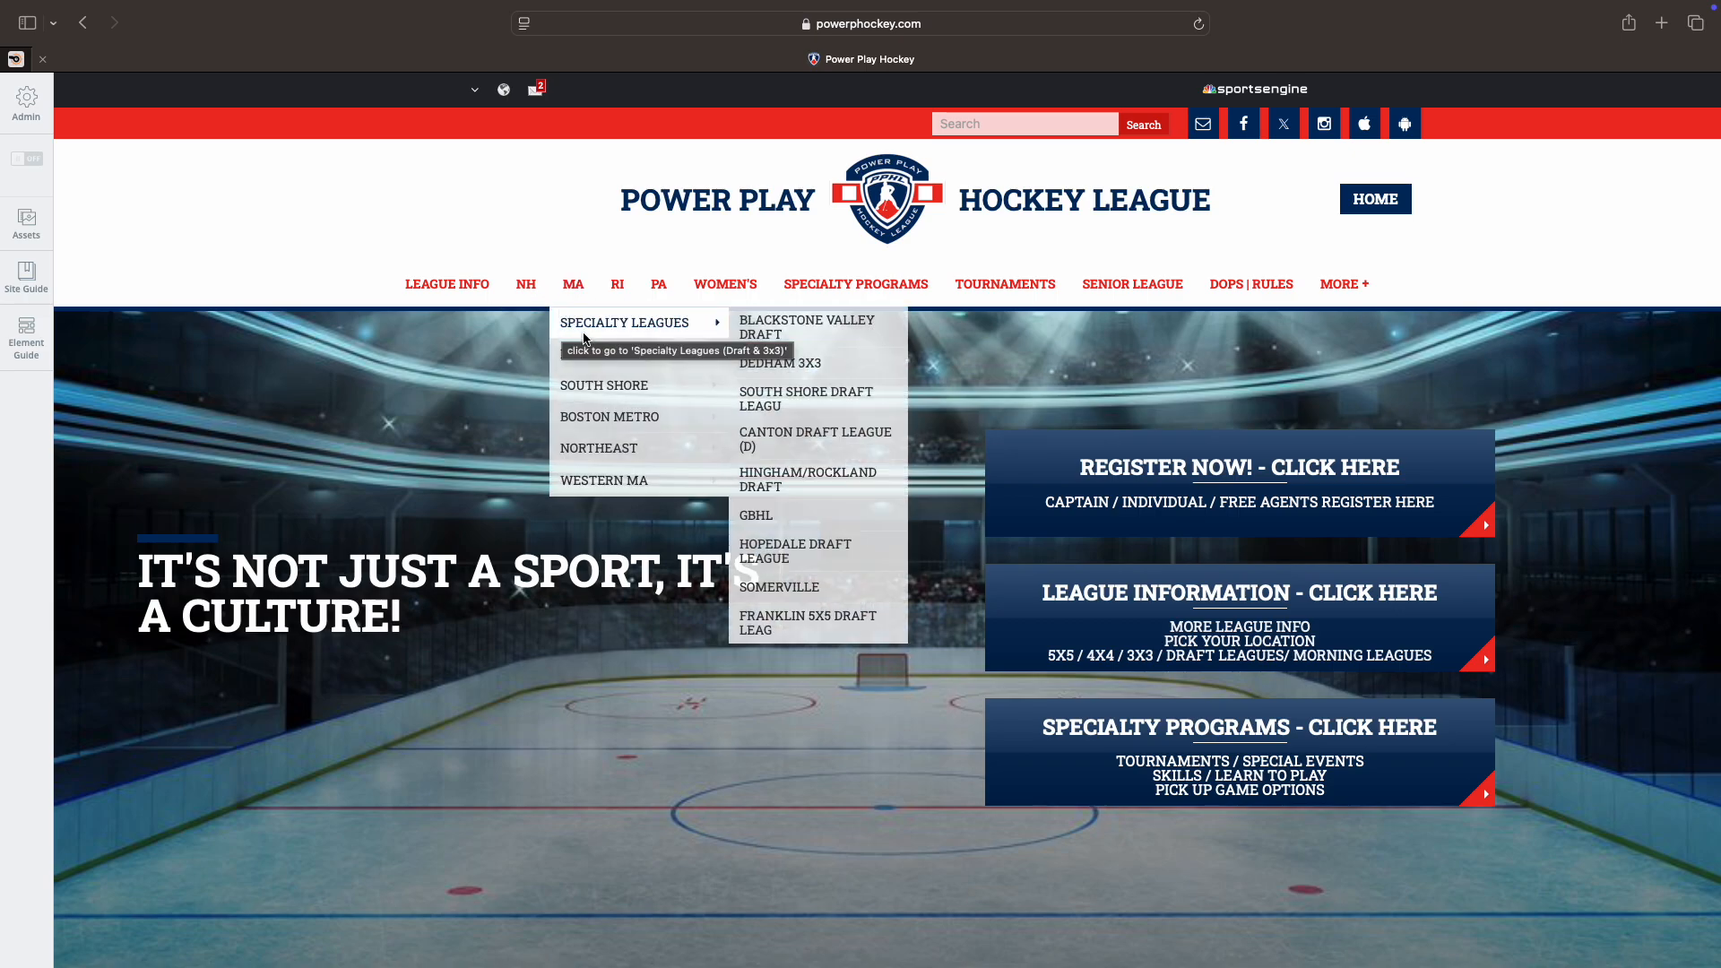
mouse_move(578, 366)
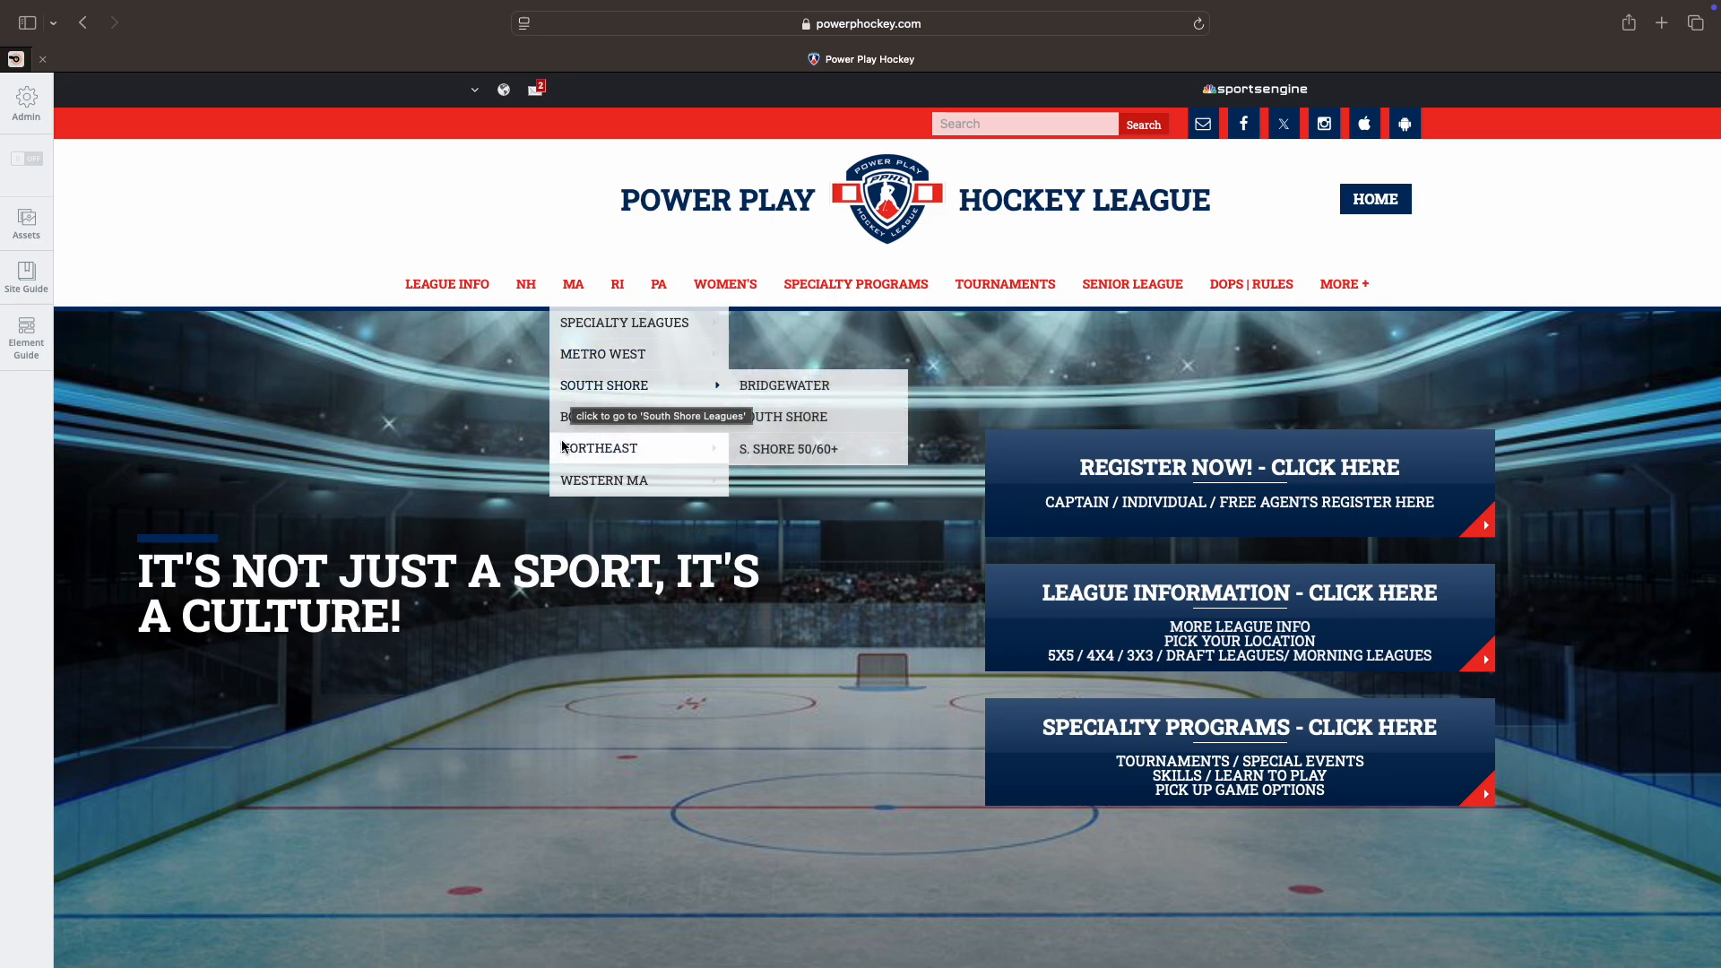
mouse_move(596, 427)
mouse_move(592, 487)
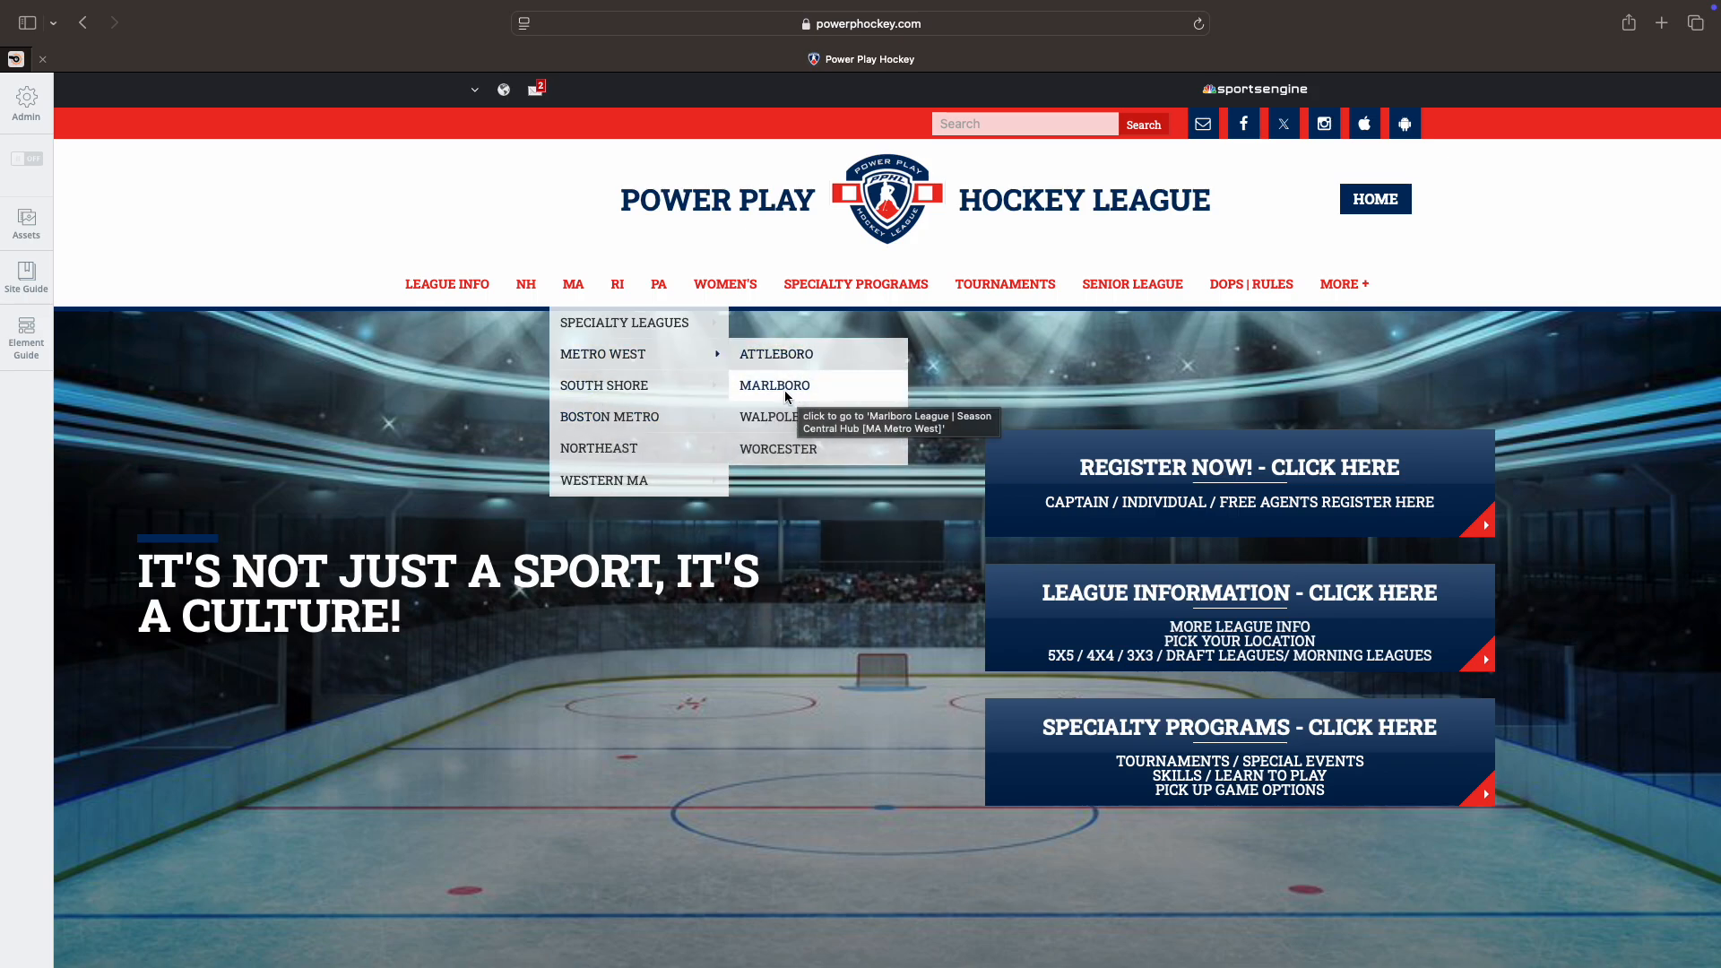
left_click(778, 387)
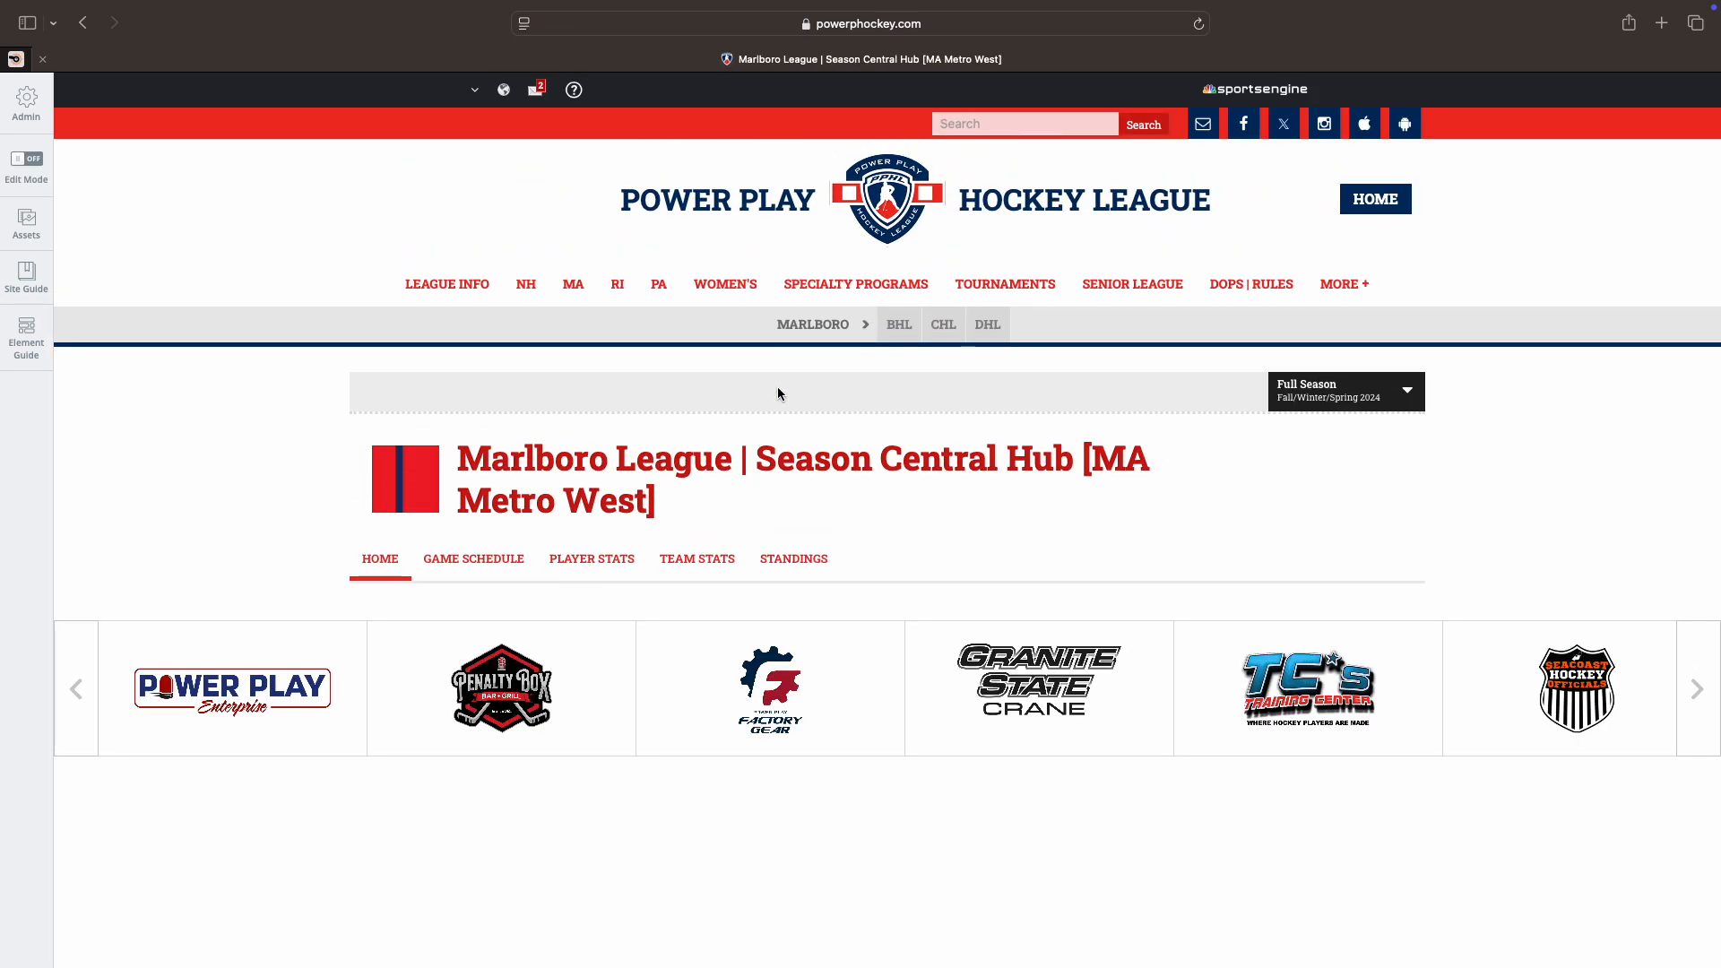
left_click(465, 567)
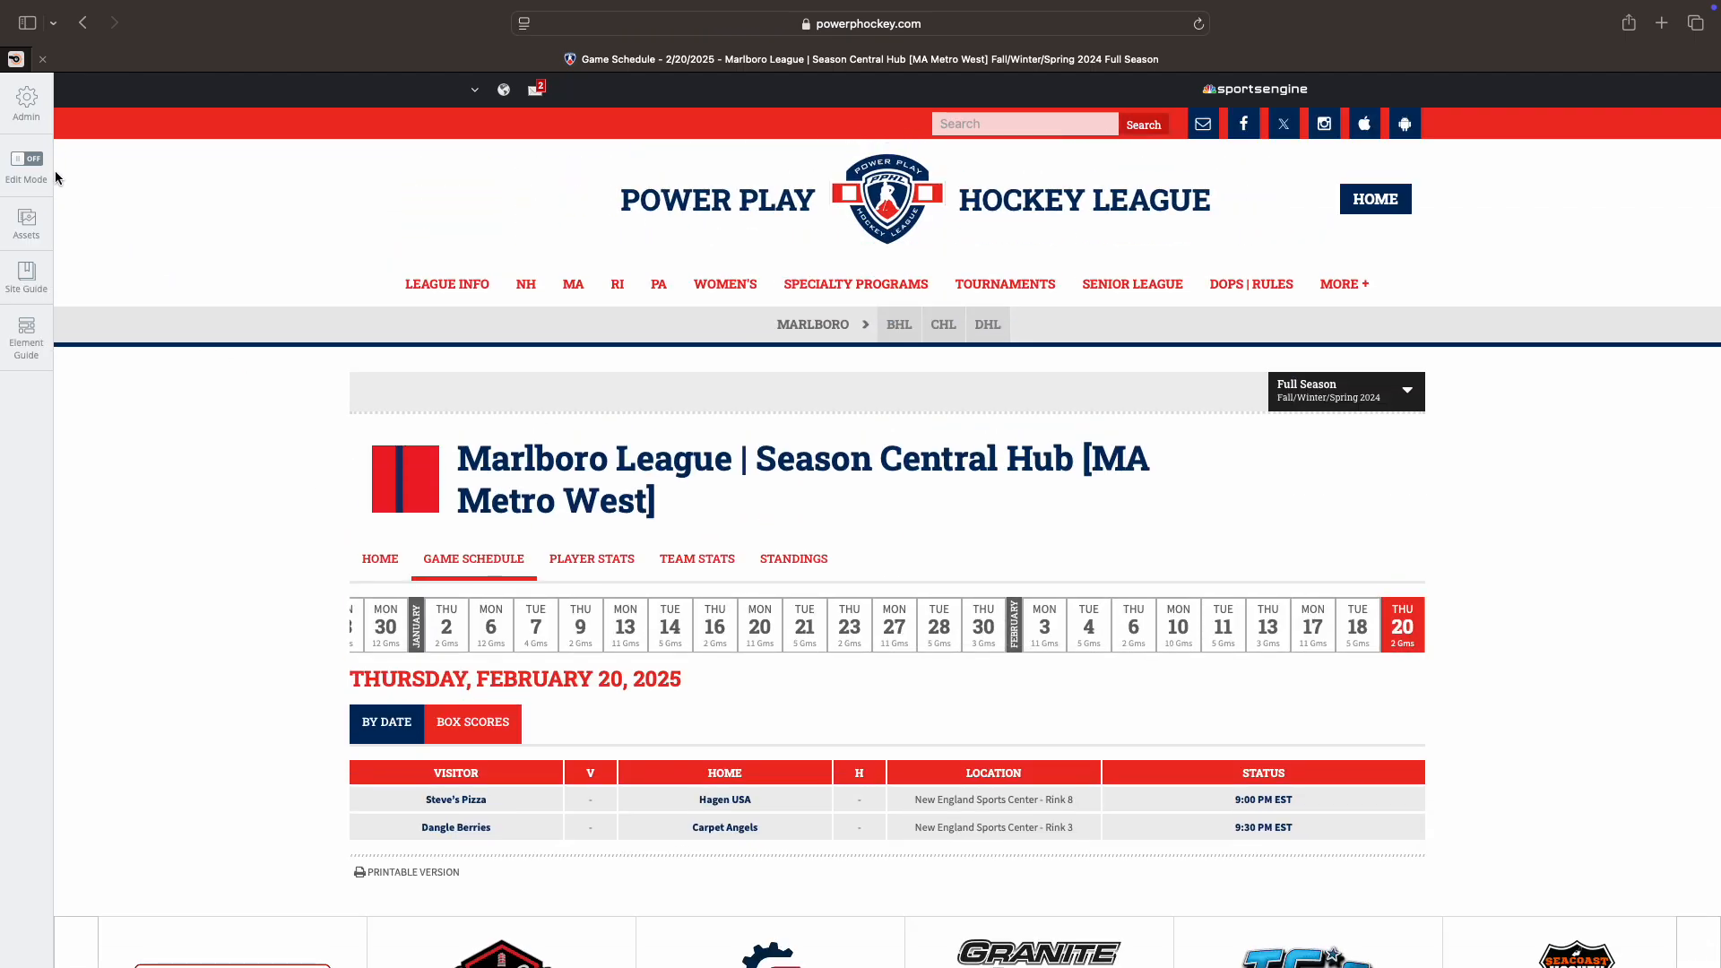
Step: Switch Edit Mode on and locate Steve's Pizza at Hagen USA, 9:00 PM EST on Rink 8
left_click(31, 163)
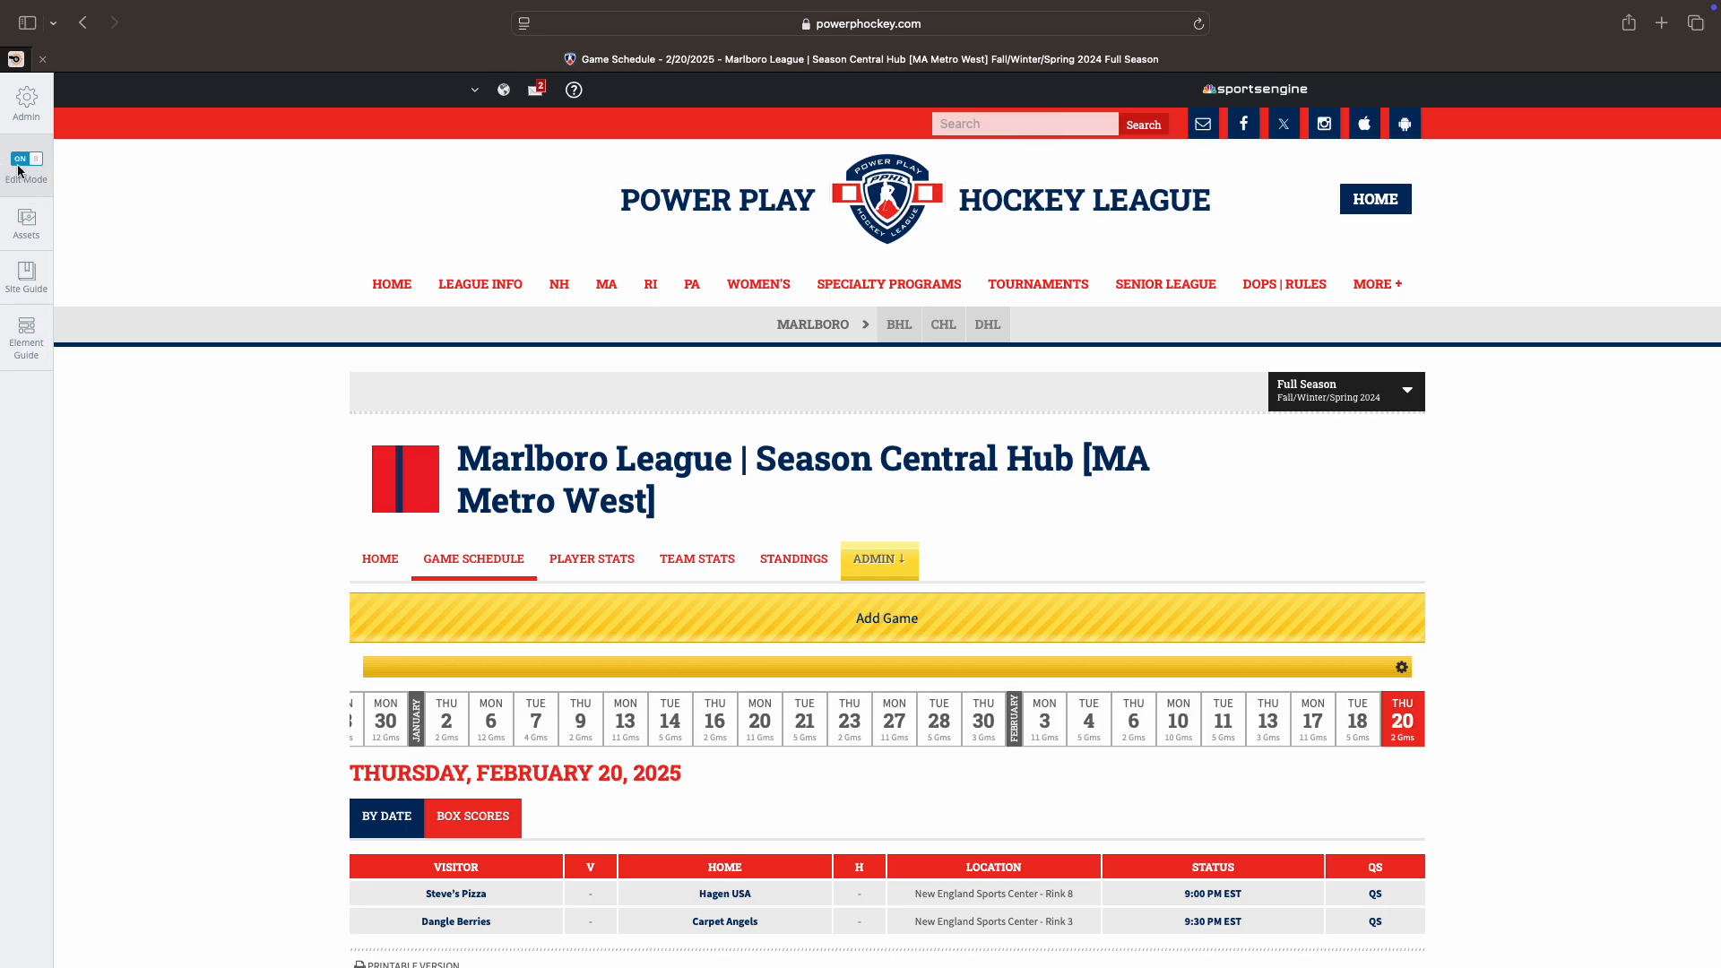
scroll(459, 636, "down", 3)
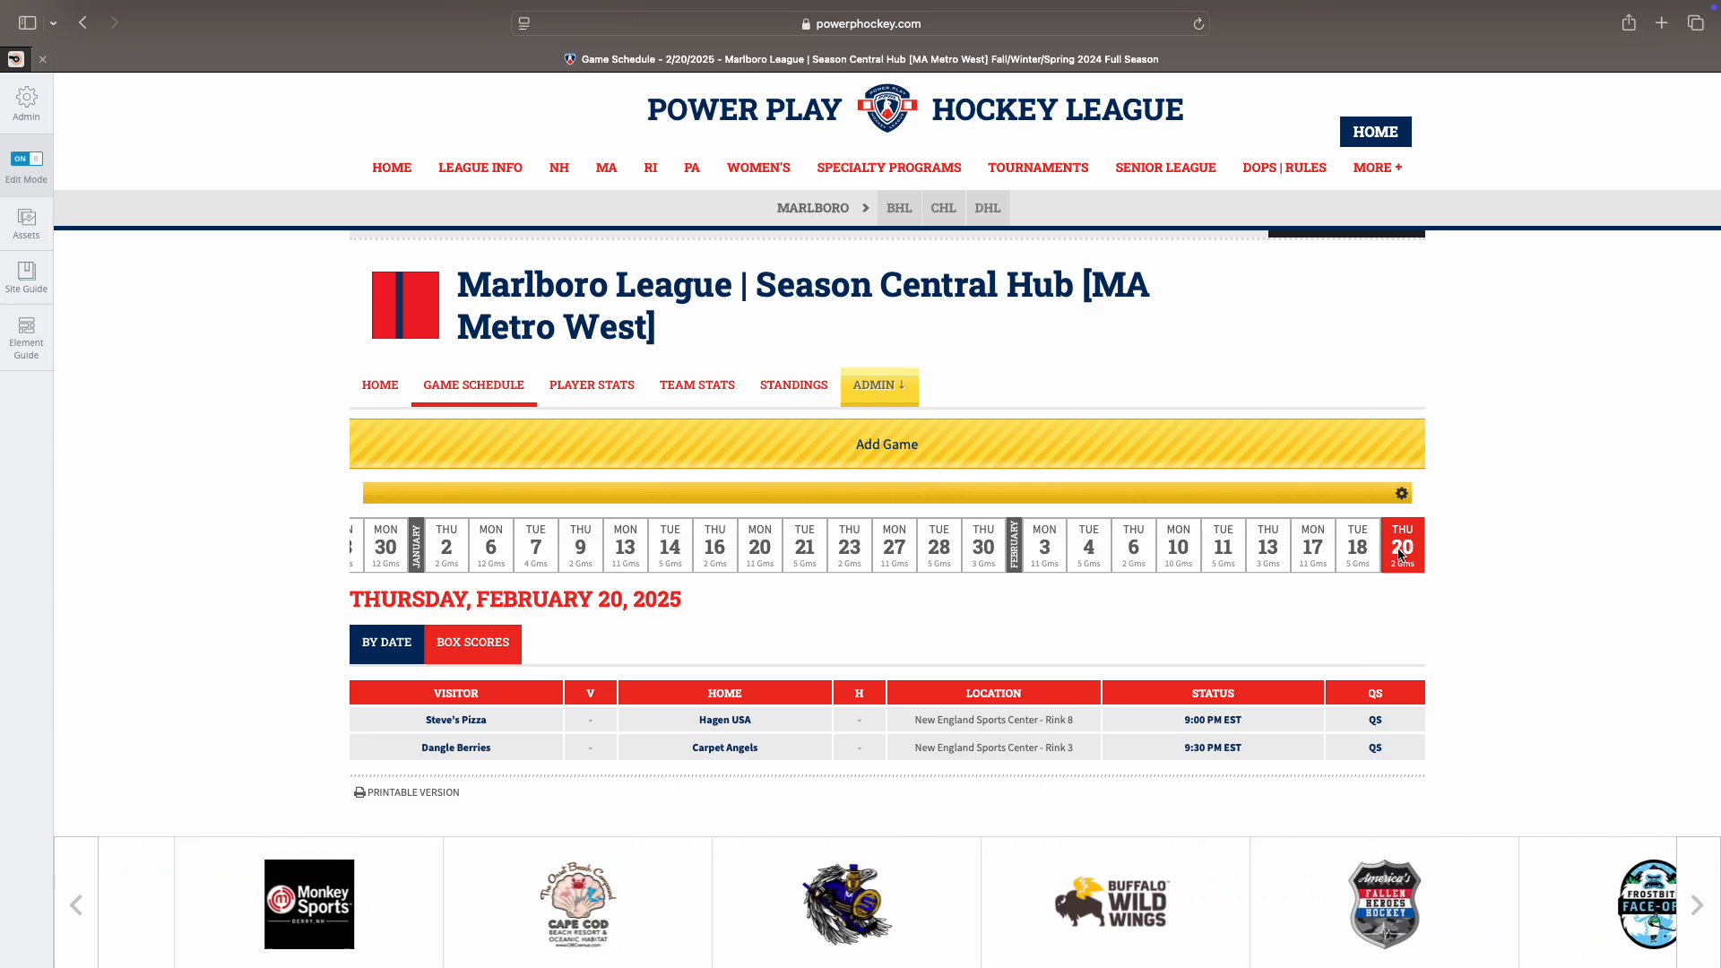
scroll(1382, 554, "right", 2)
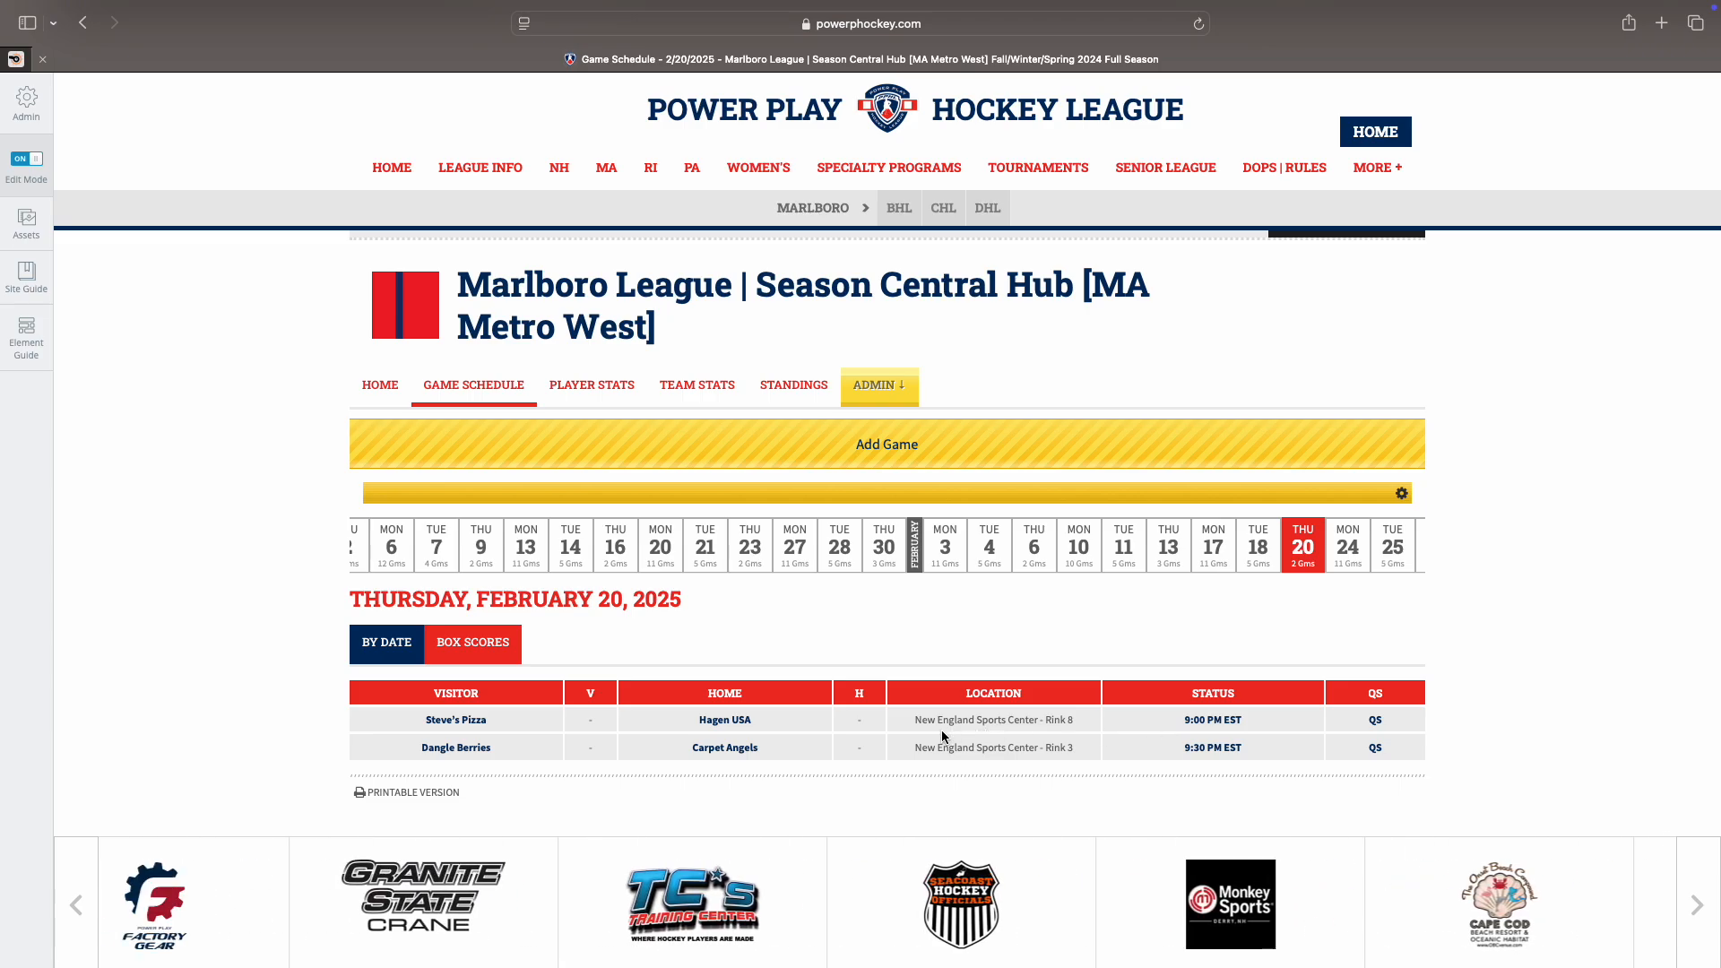
scroll(1054, 728, "up", 1)
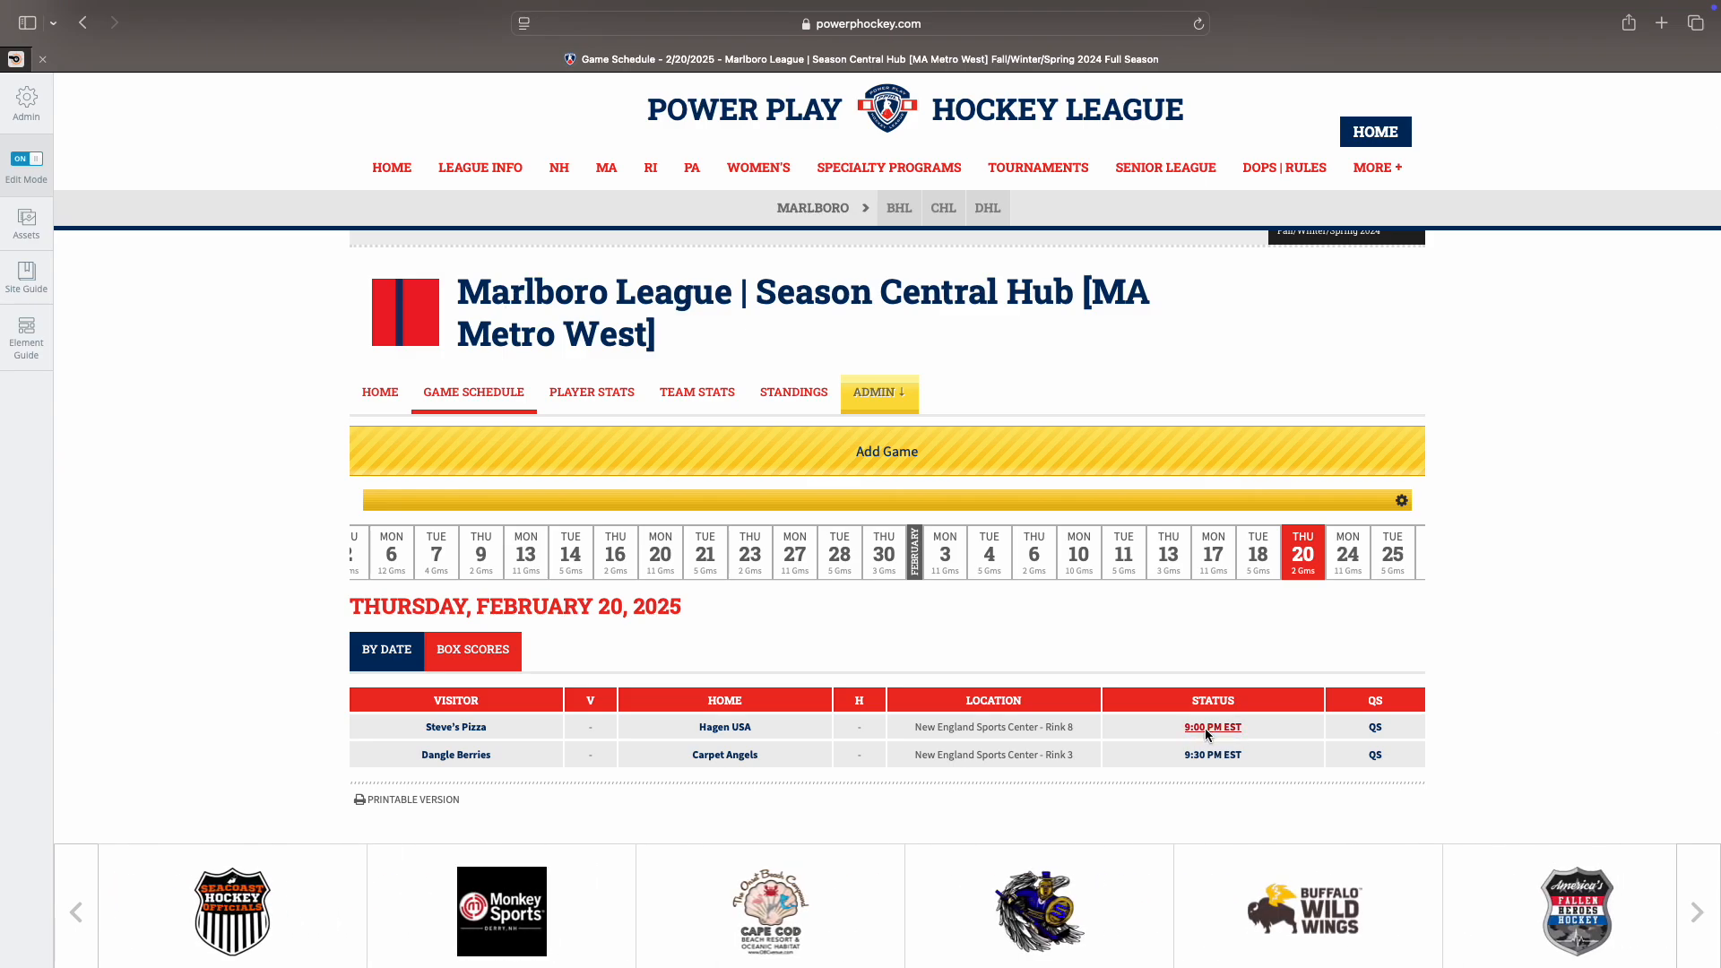
scroll(1126, 724, "down", 1)
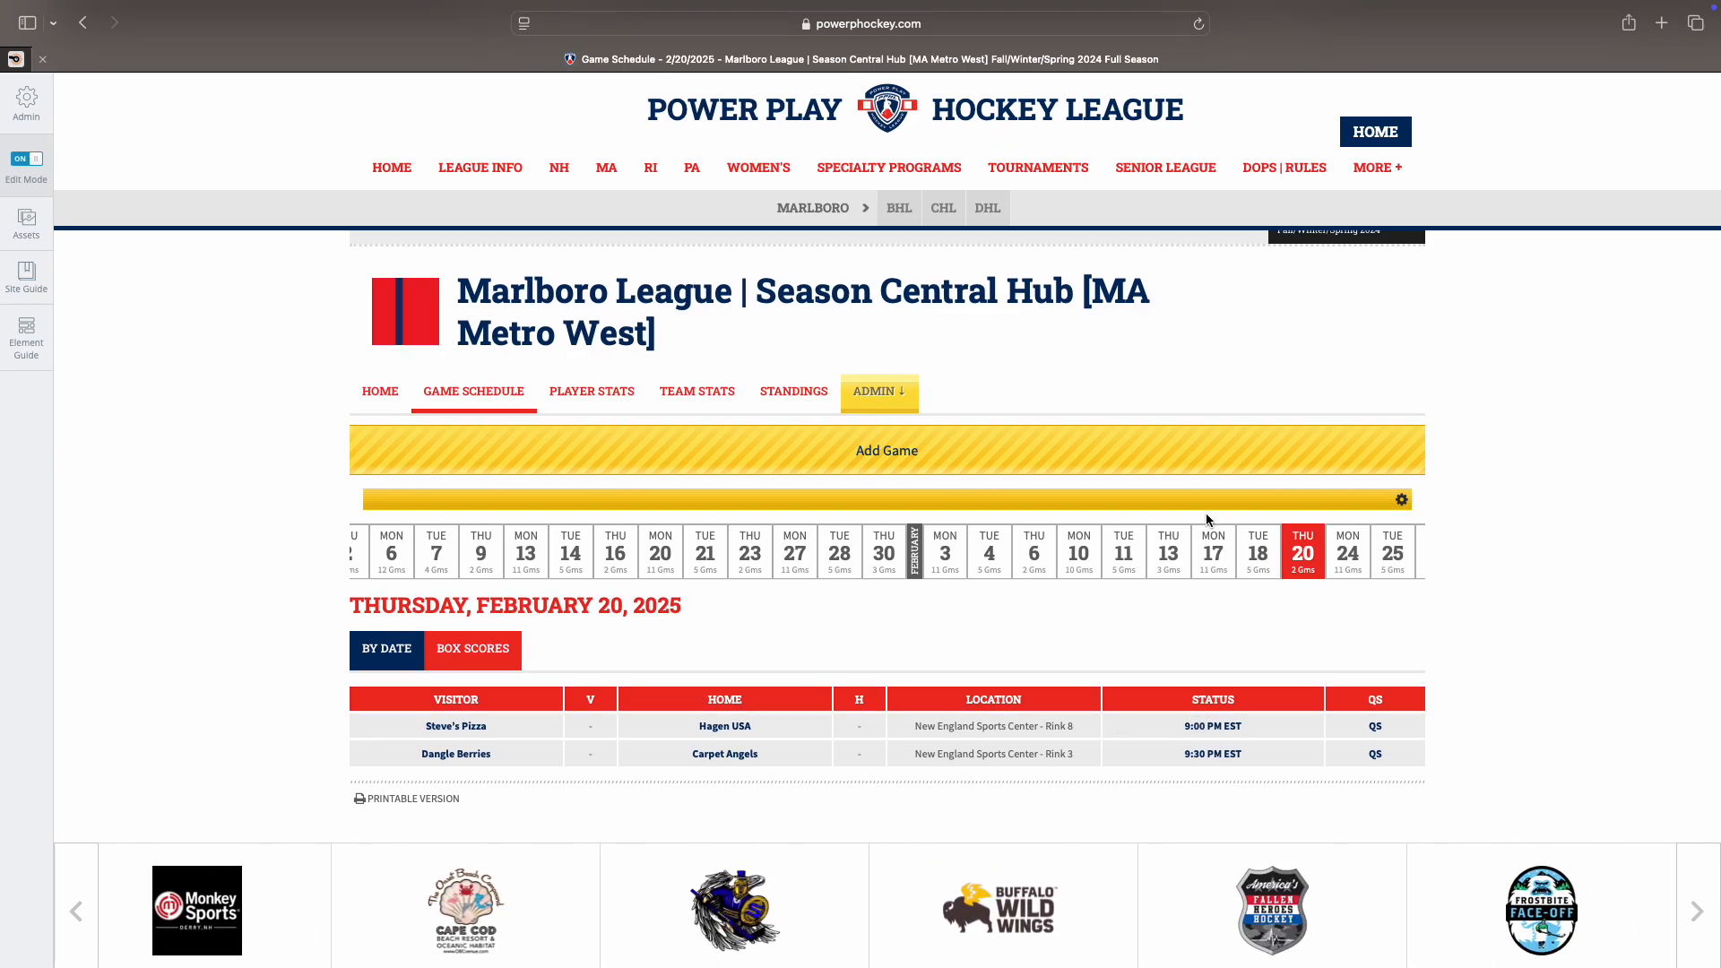
Step: Open the game page from the 9:00 PM EST link in the Steve's Pizza vs Hagen USA row
left_click(1202, 728)
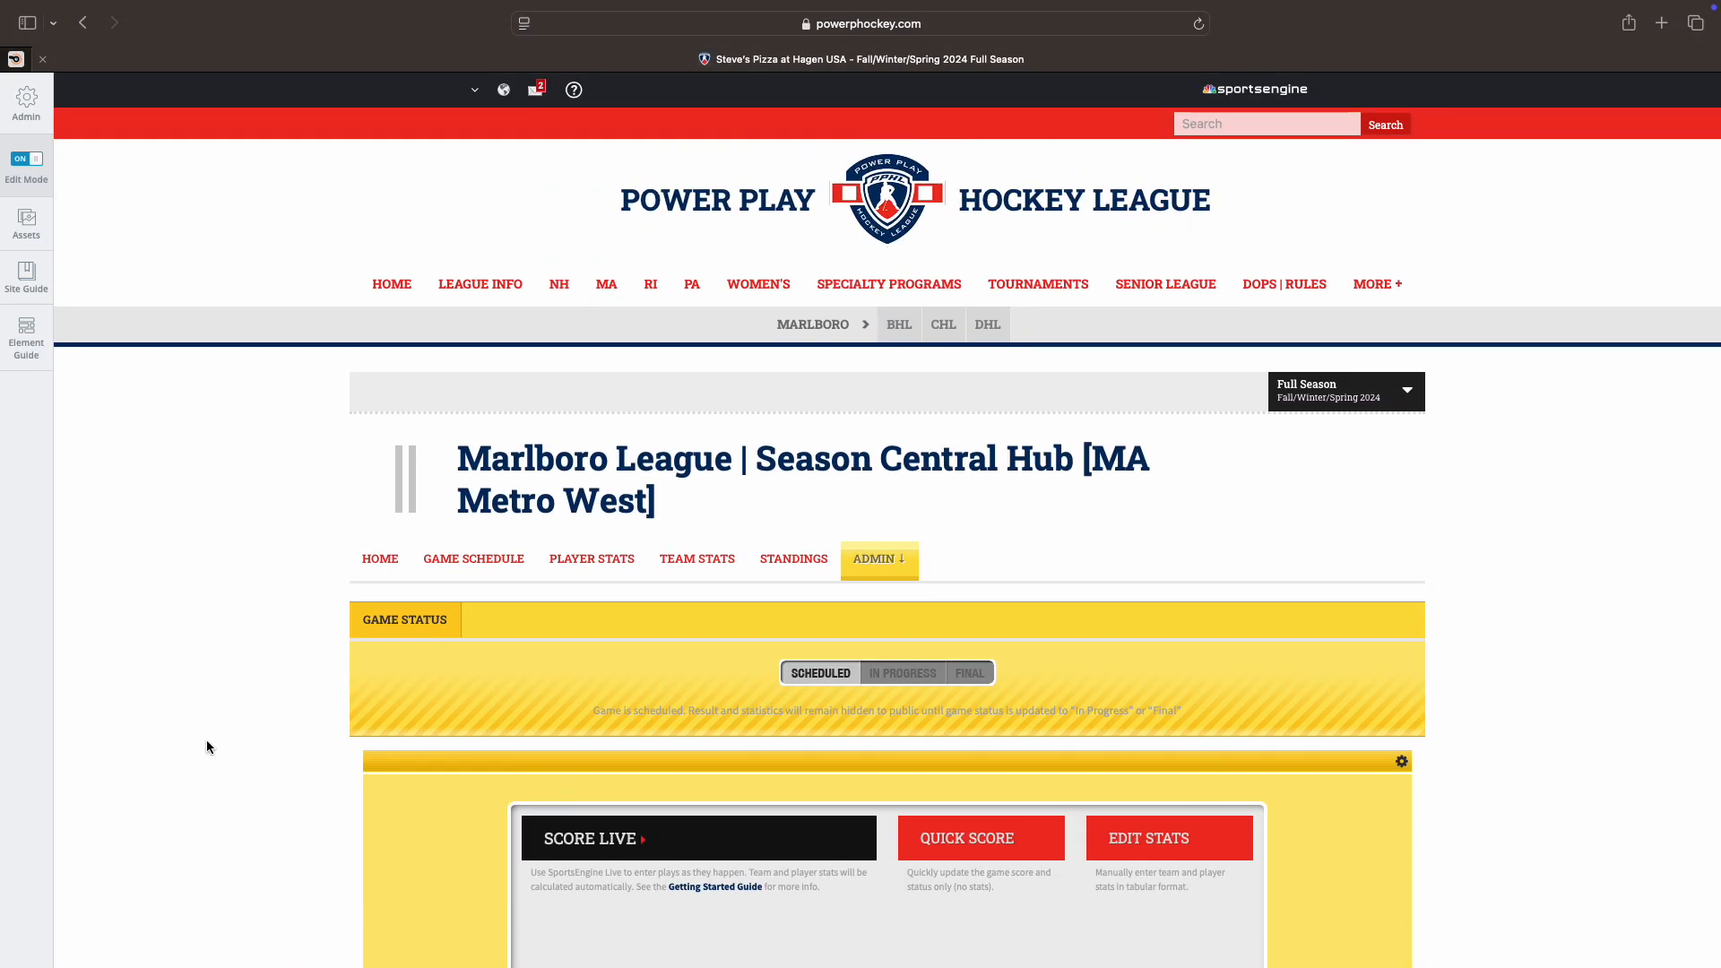
scroll(209, 741, "down", 3)
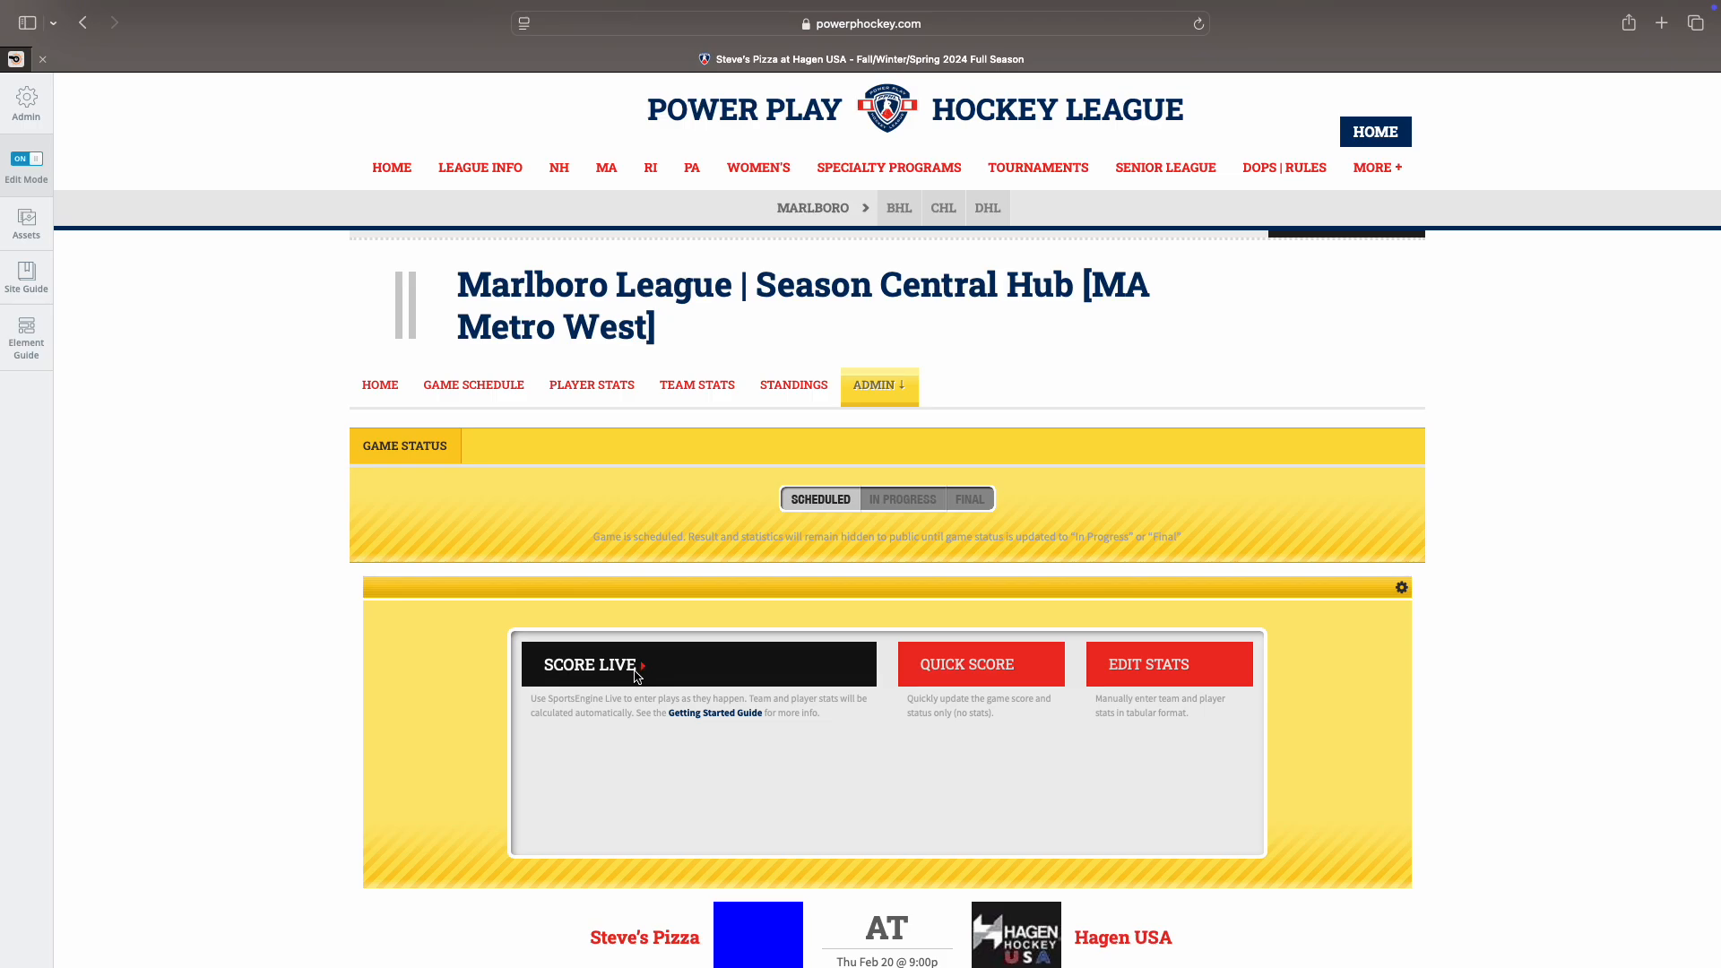
Step: Launch SCORE LIVE, look over the Game Details and Teams/Rosters tabs, then return to the Game Schedule
left_click(597, 663)
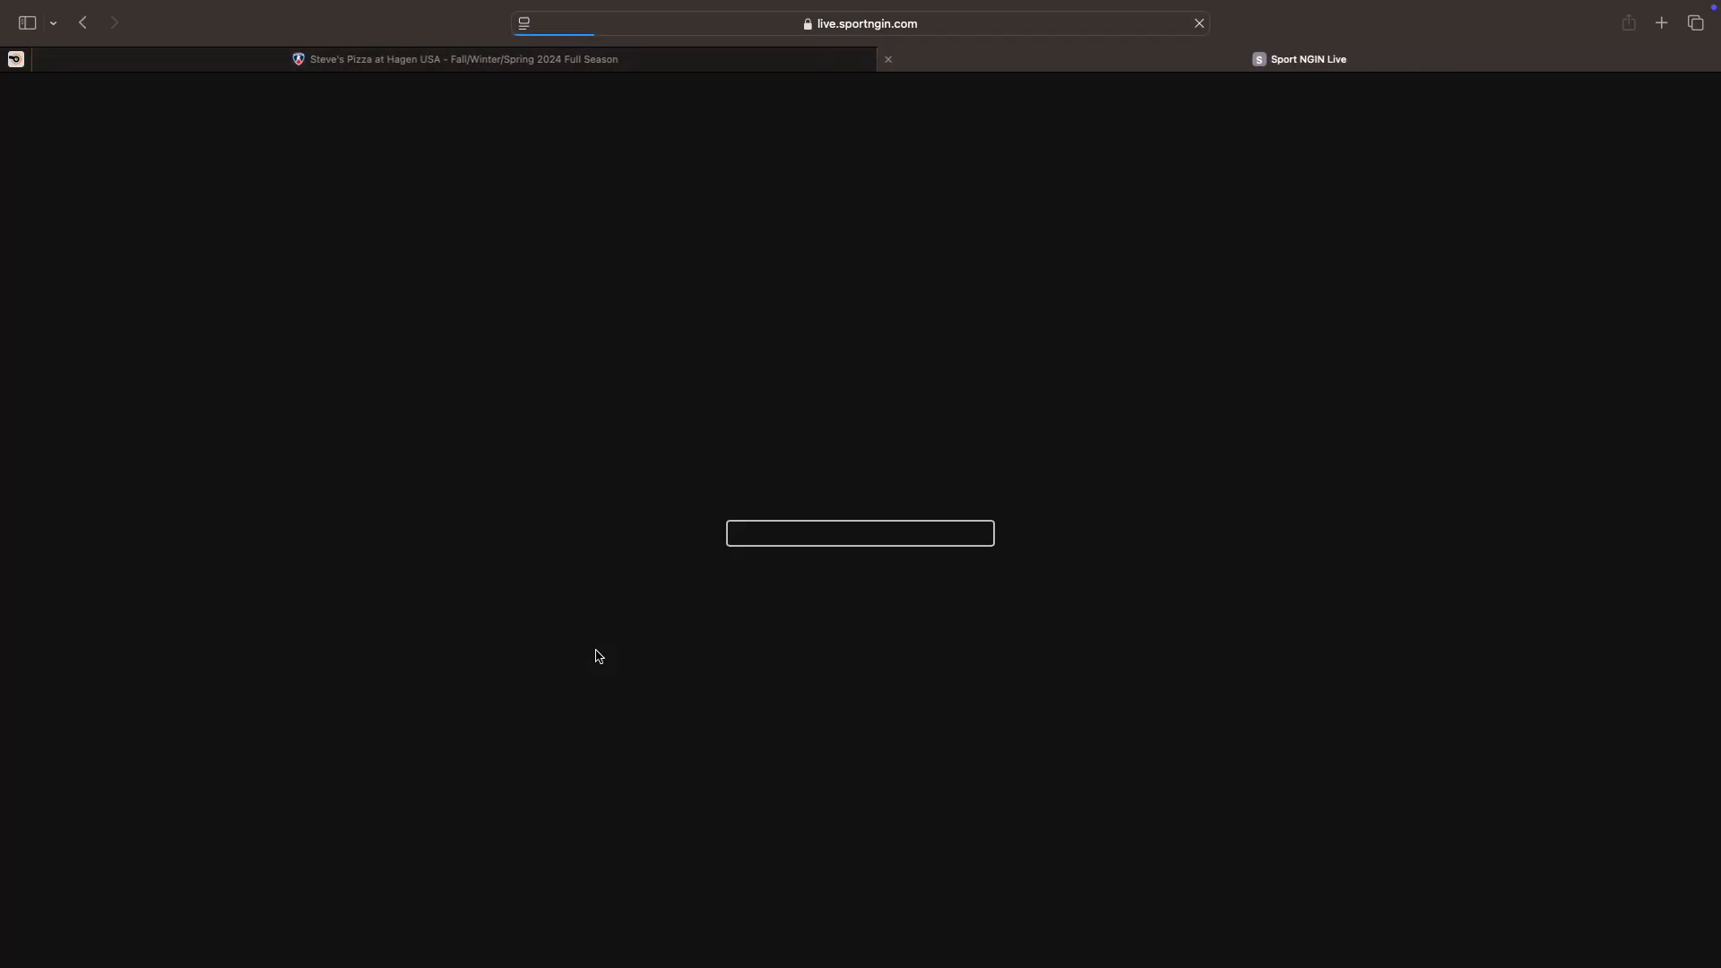
left_click(451, 61)
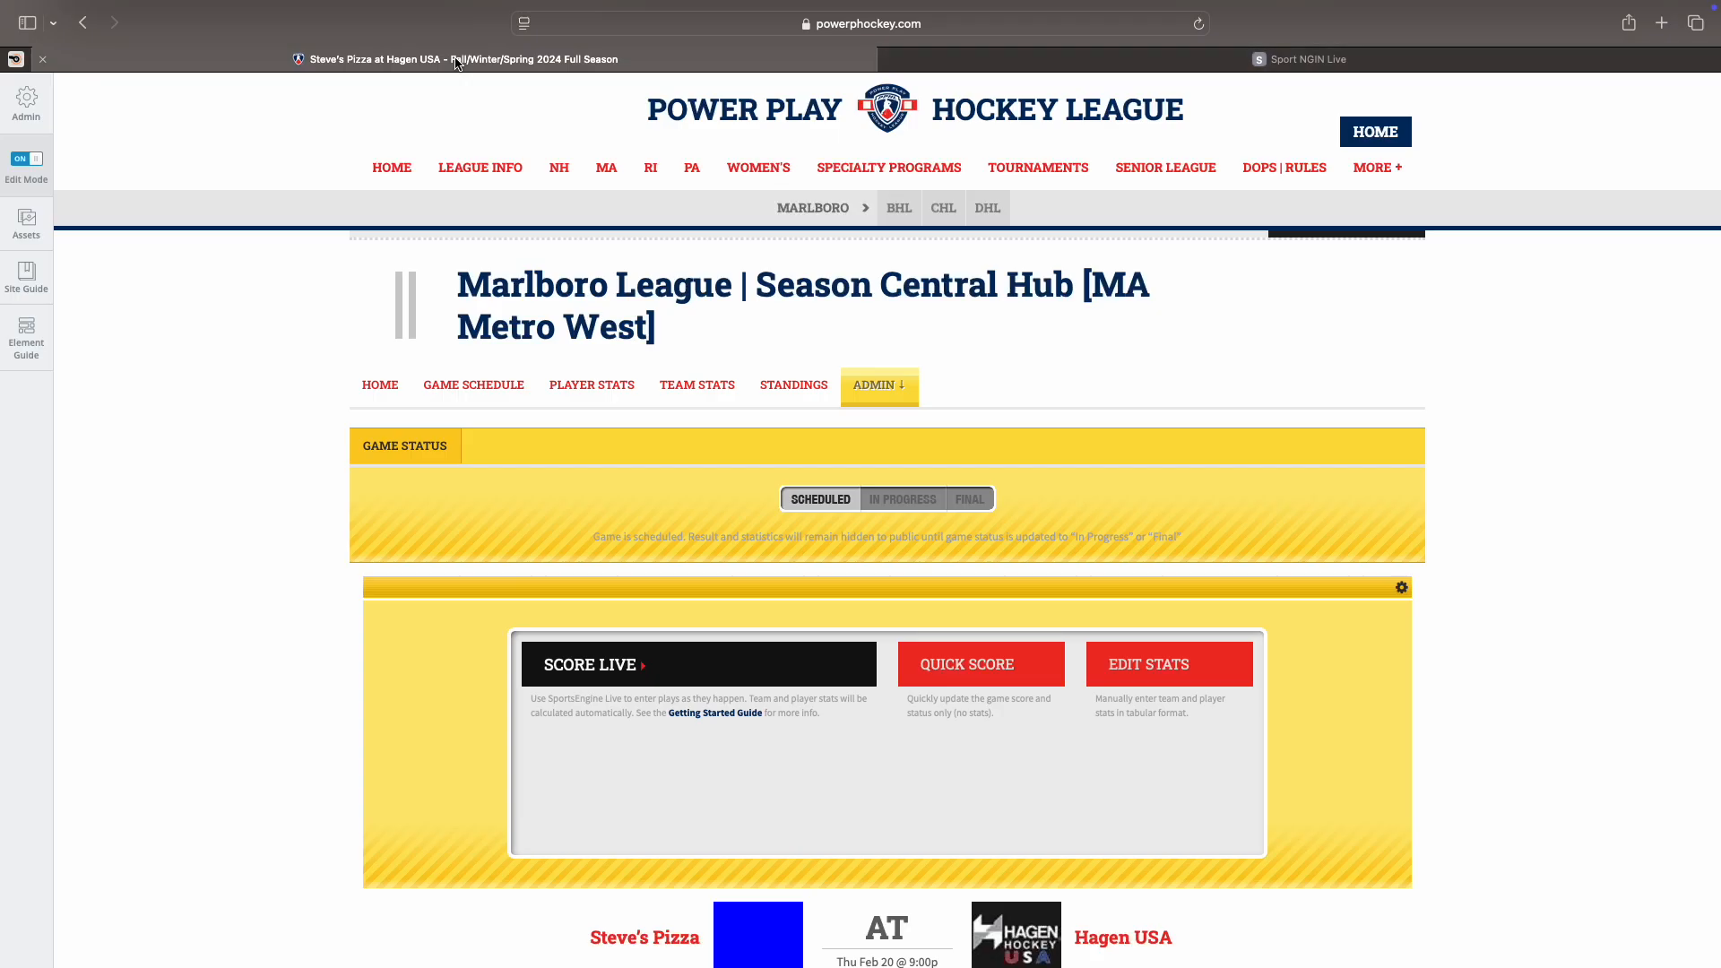
left_click(454, 394)
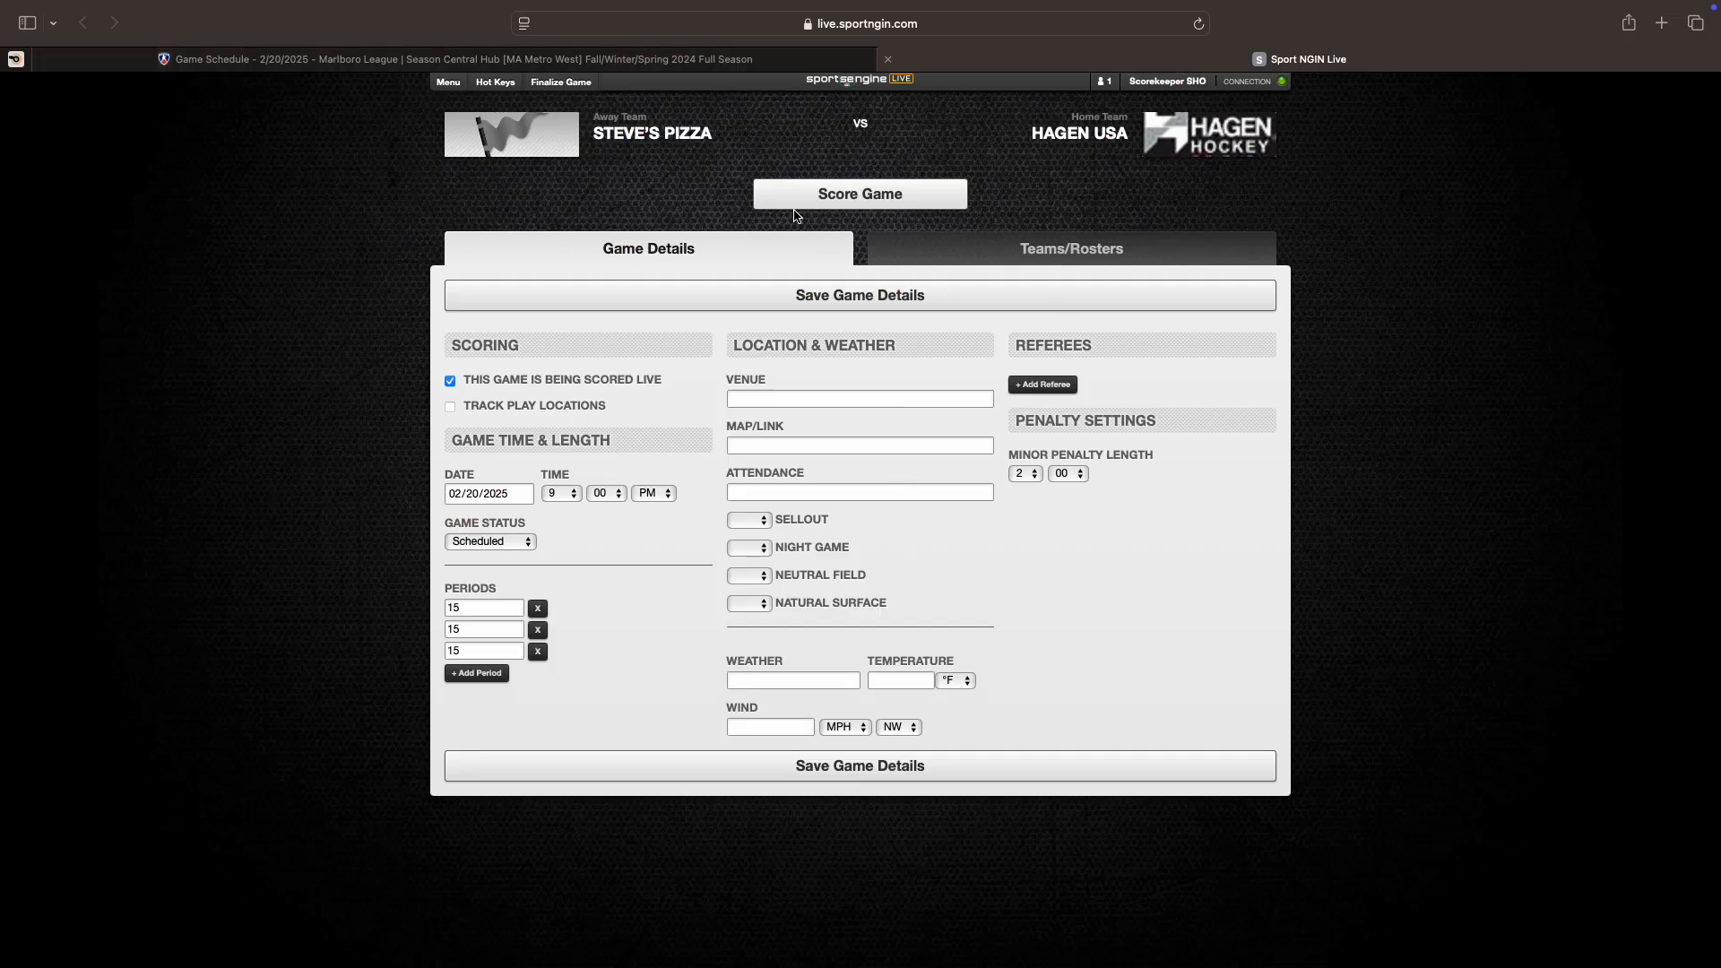
left_click(932, 249)
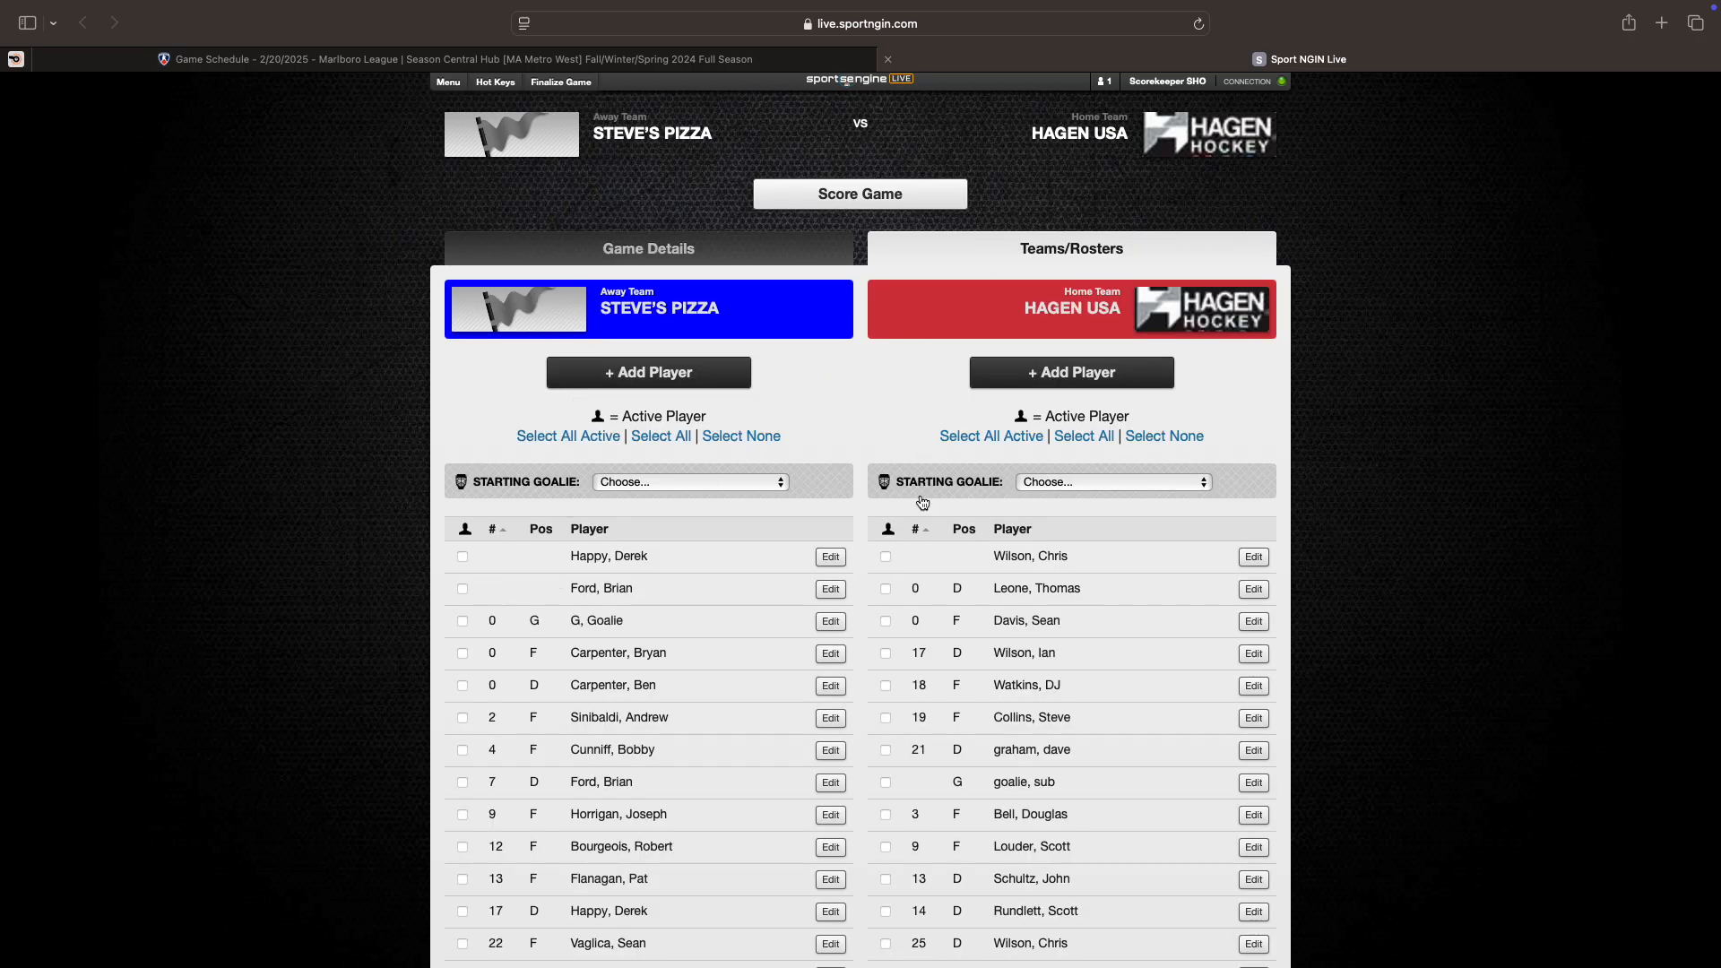
left_click(622, 251)
left_click(498, 58)
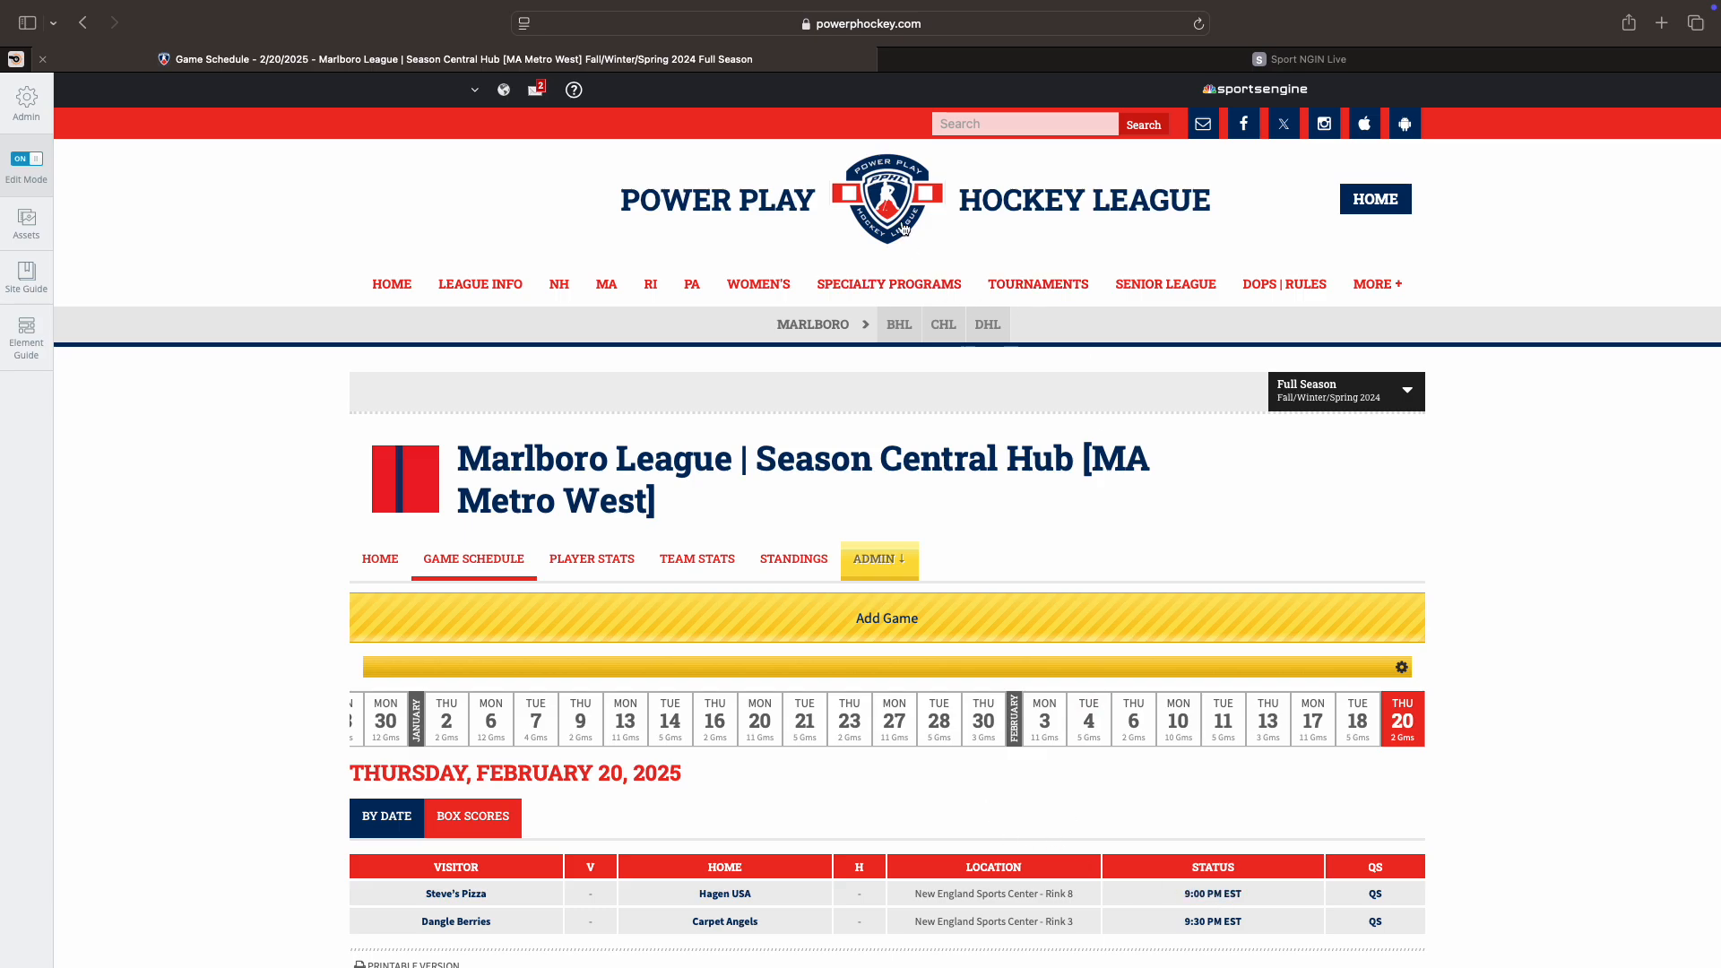
Step: Reopen the 9:00 PM Steve's Pizza vs Hagen USA game and launch SCORE LIVE to its Game Details
left_click(1199, 894)
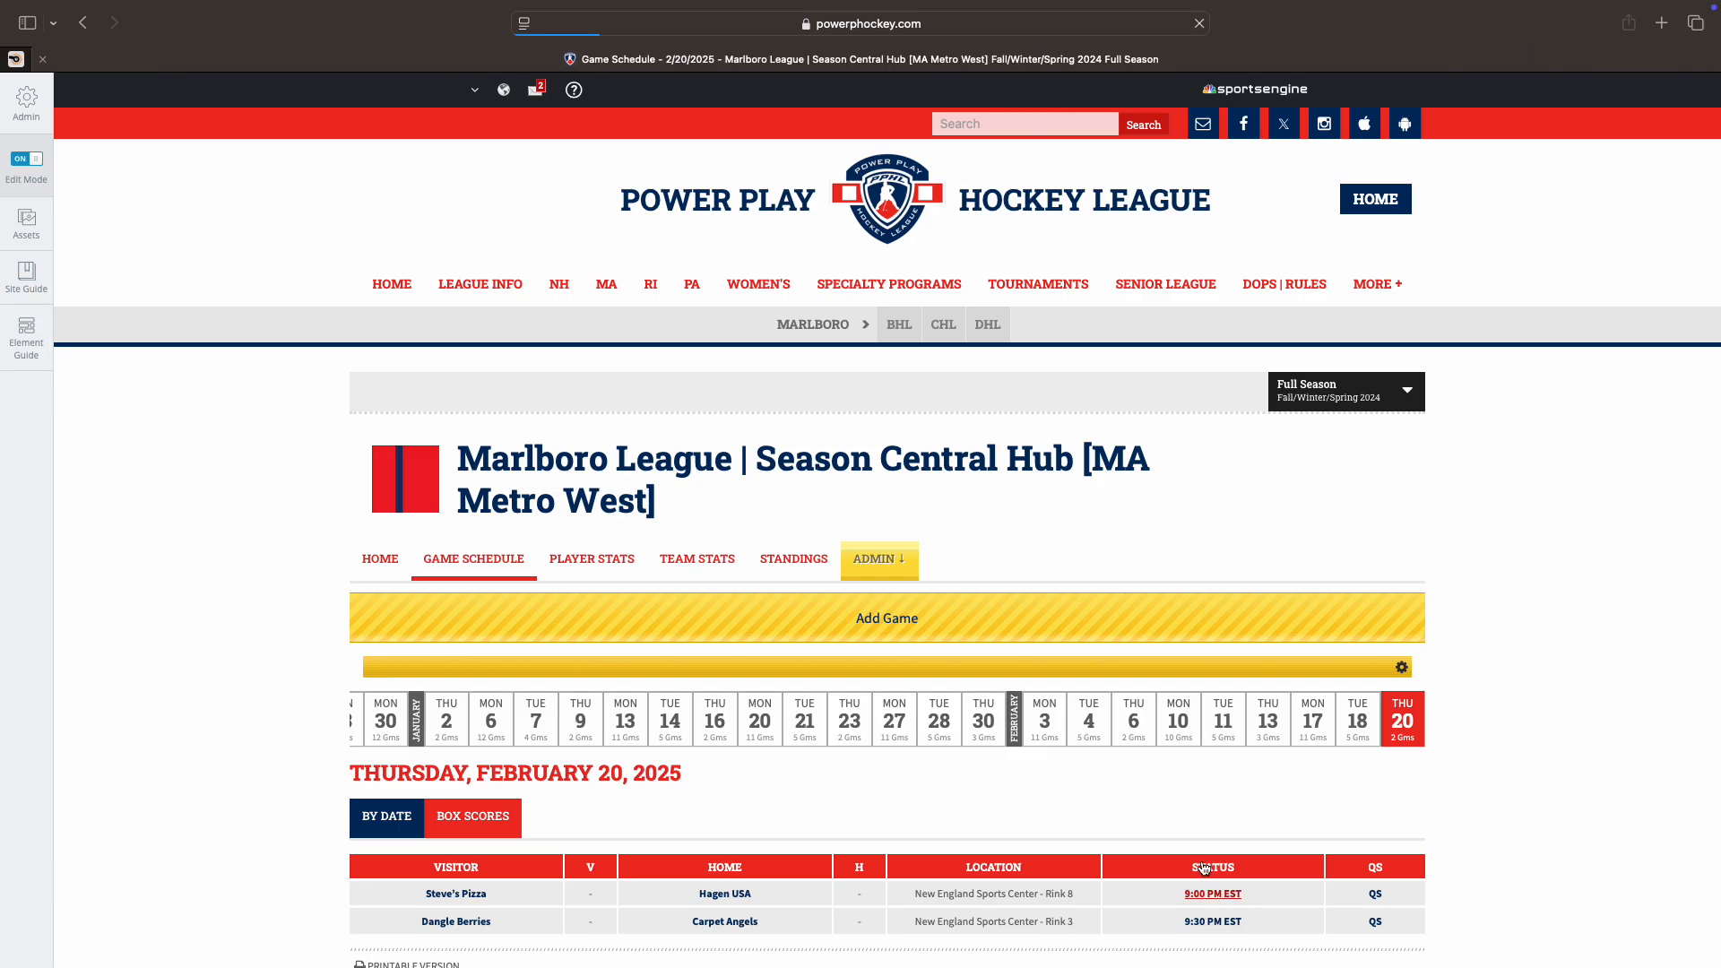
scroll(486, 759, "down", 1)
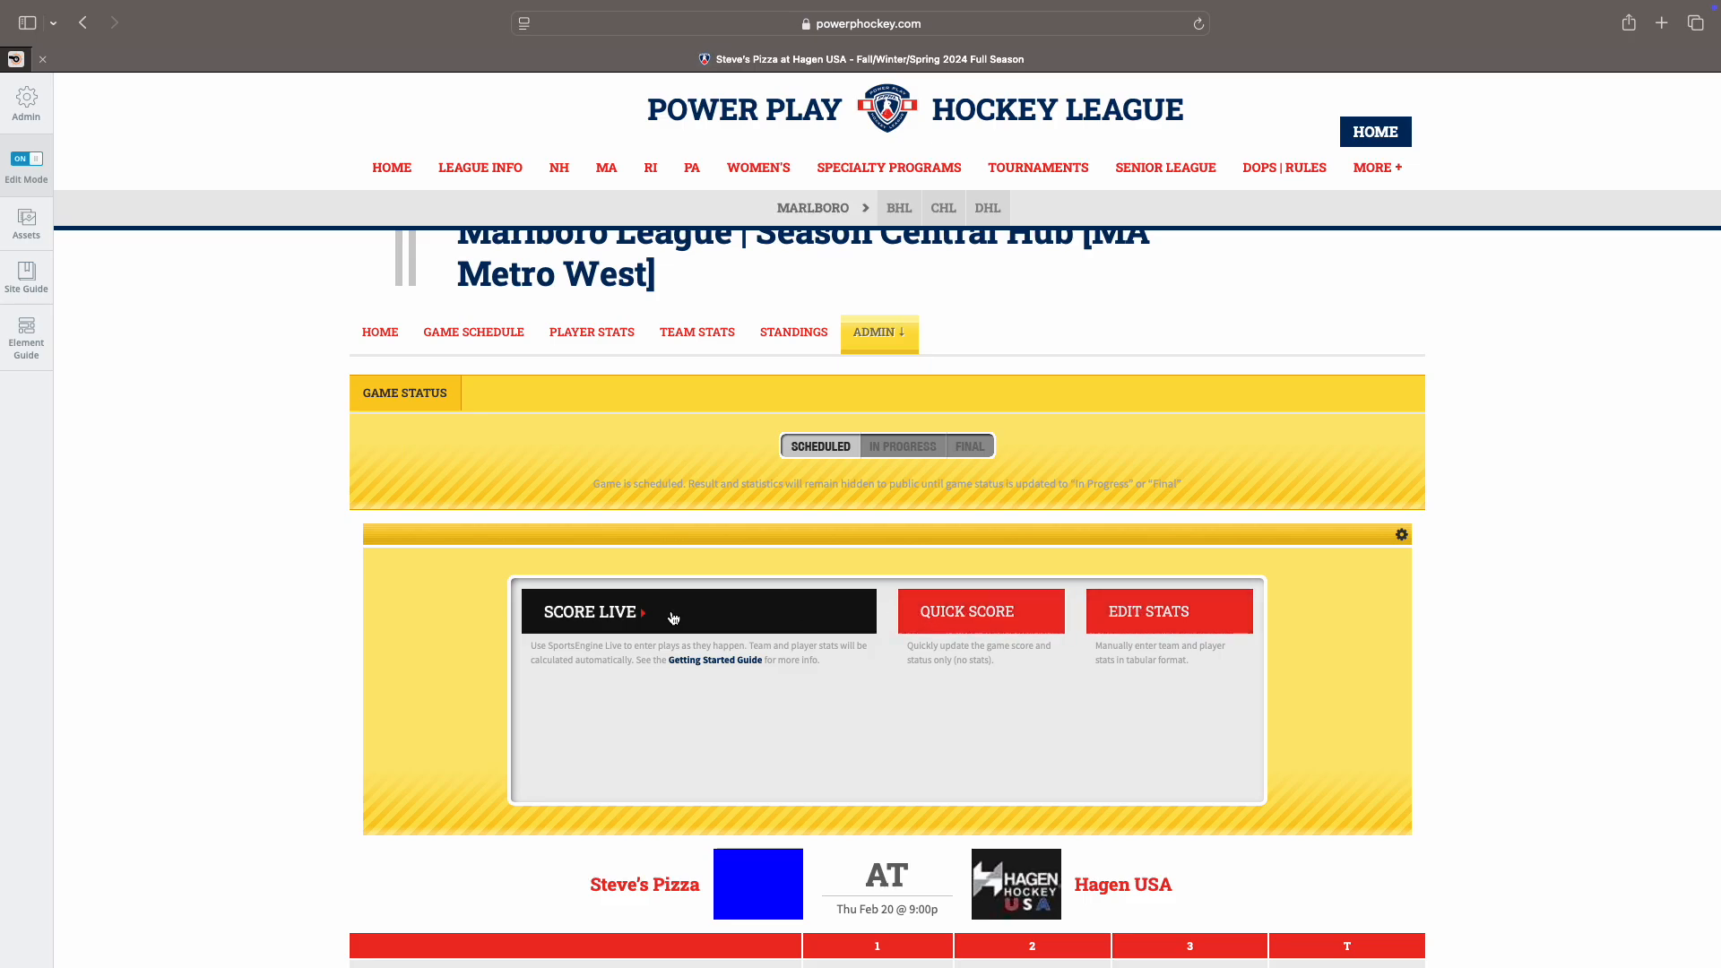
left_click(609, 614)
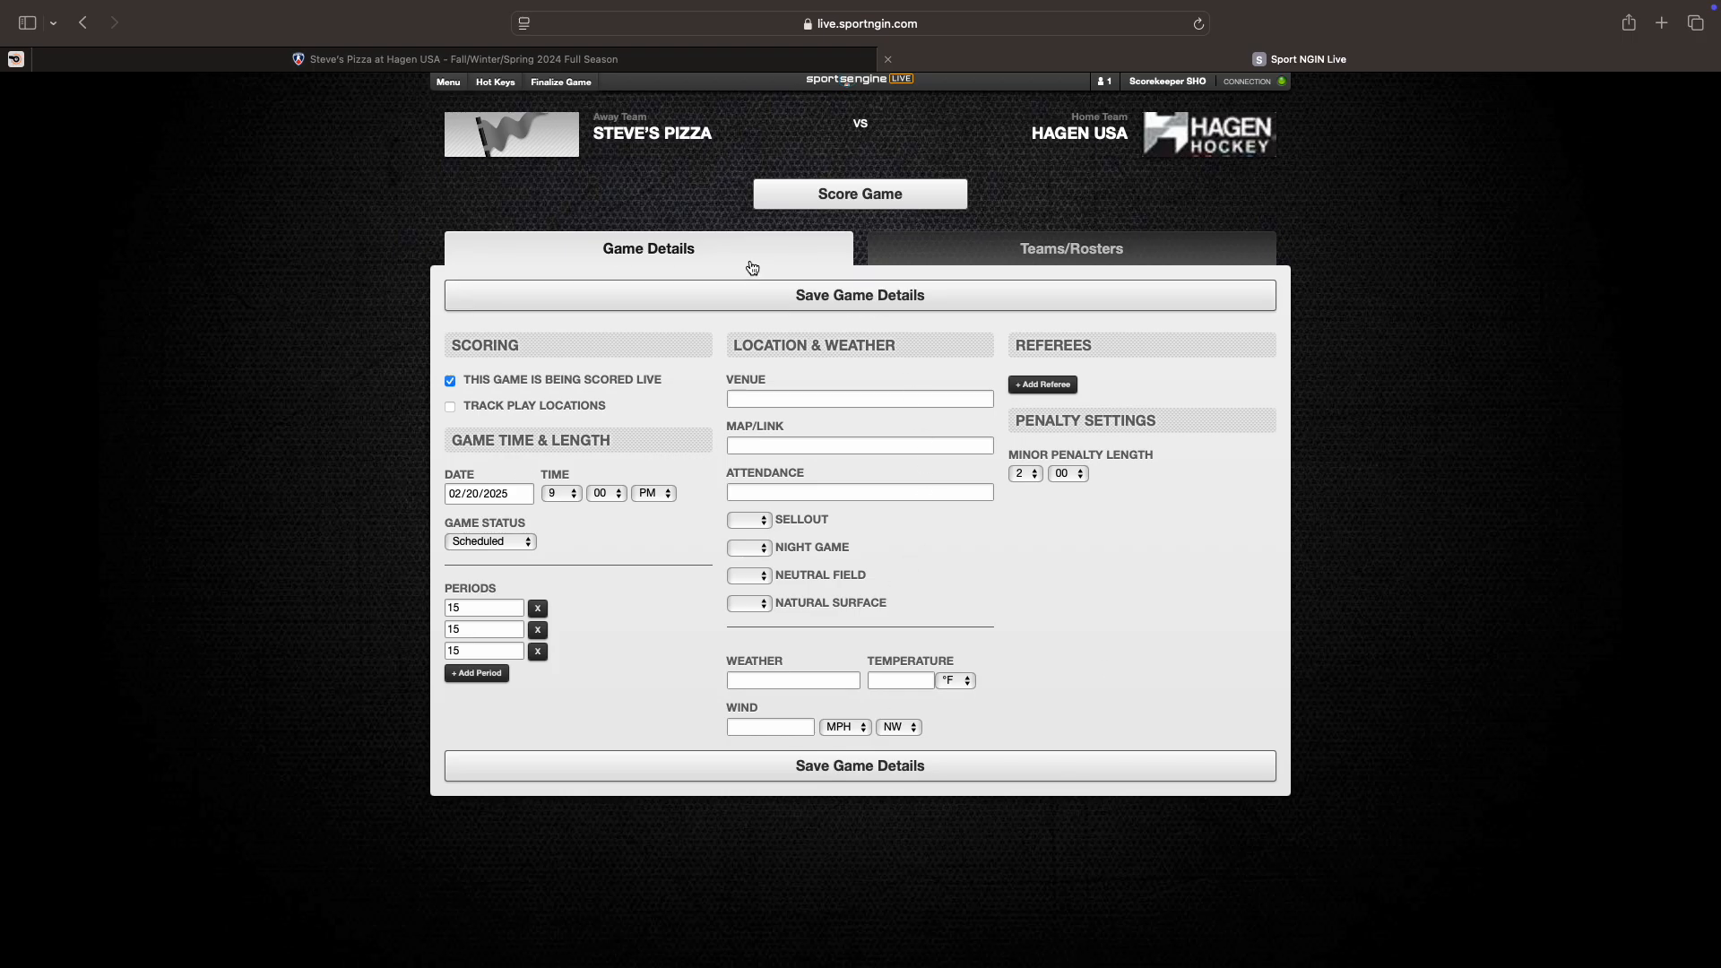
left_click(992, 253)
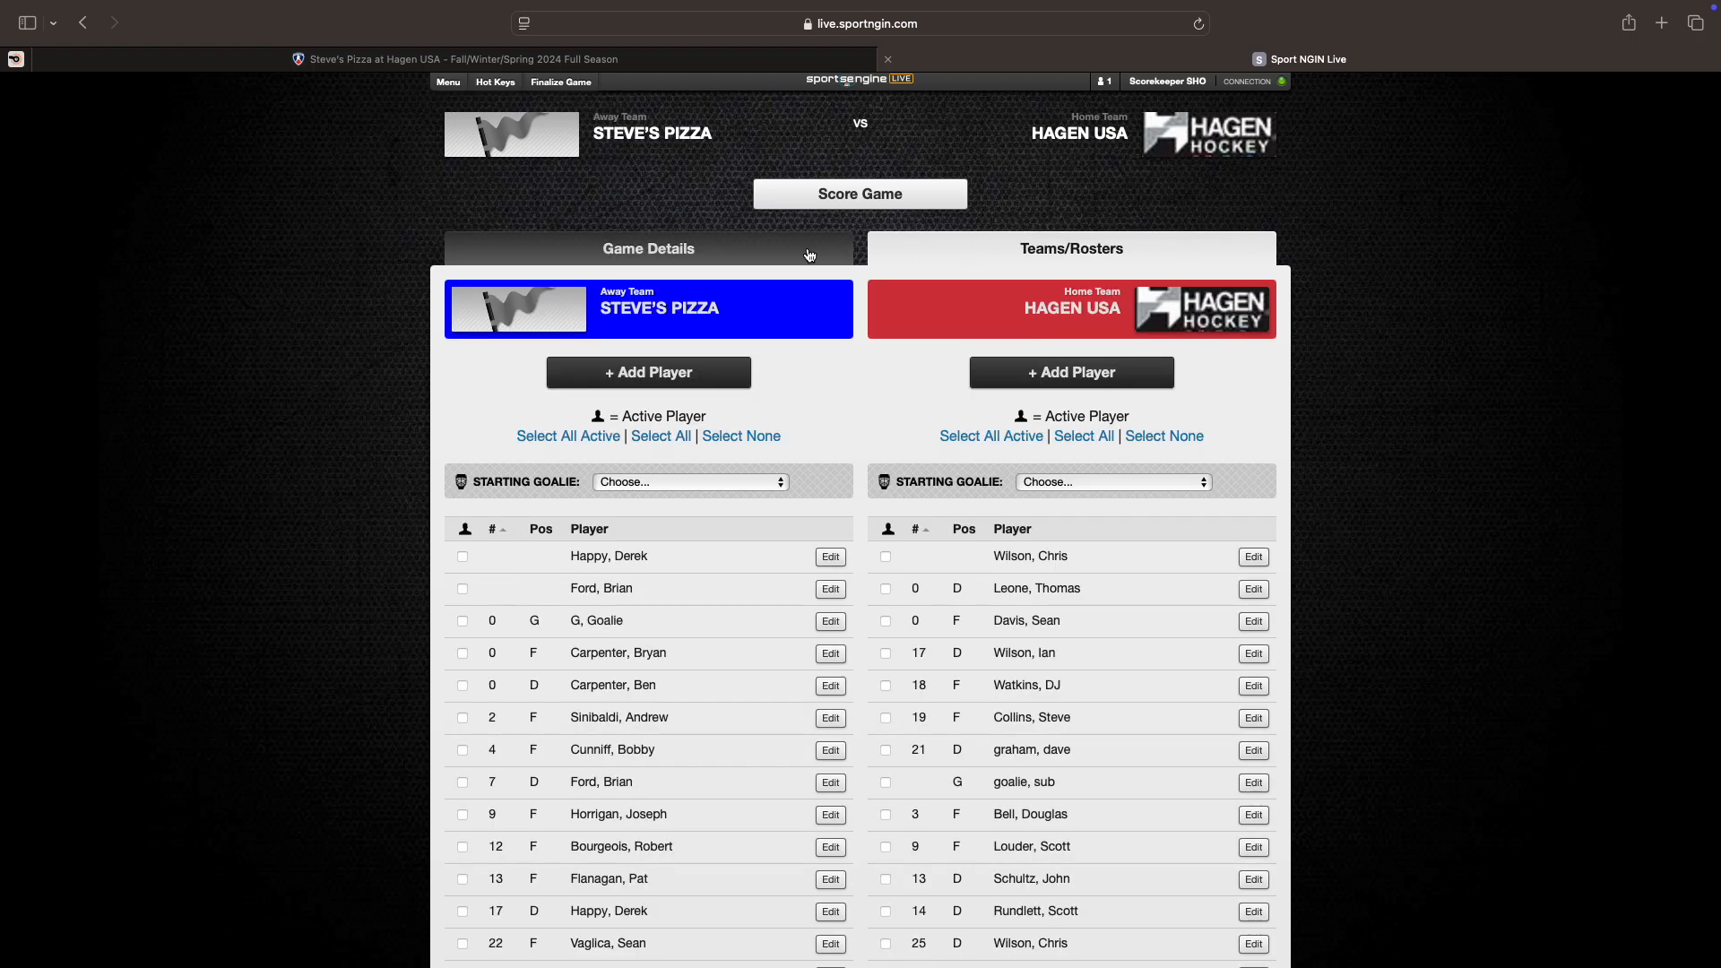
left_click(809, 256)
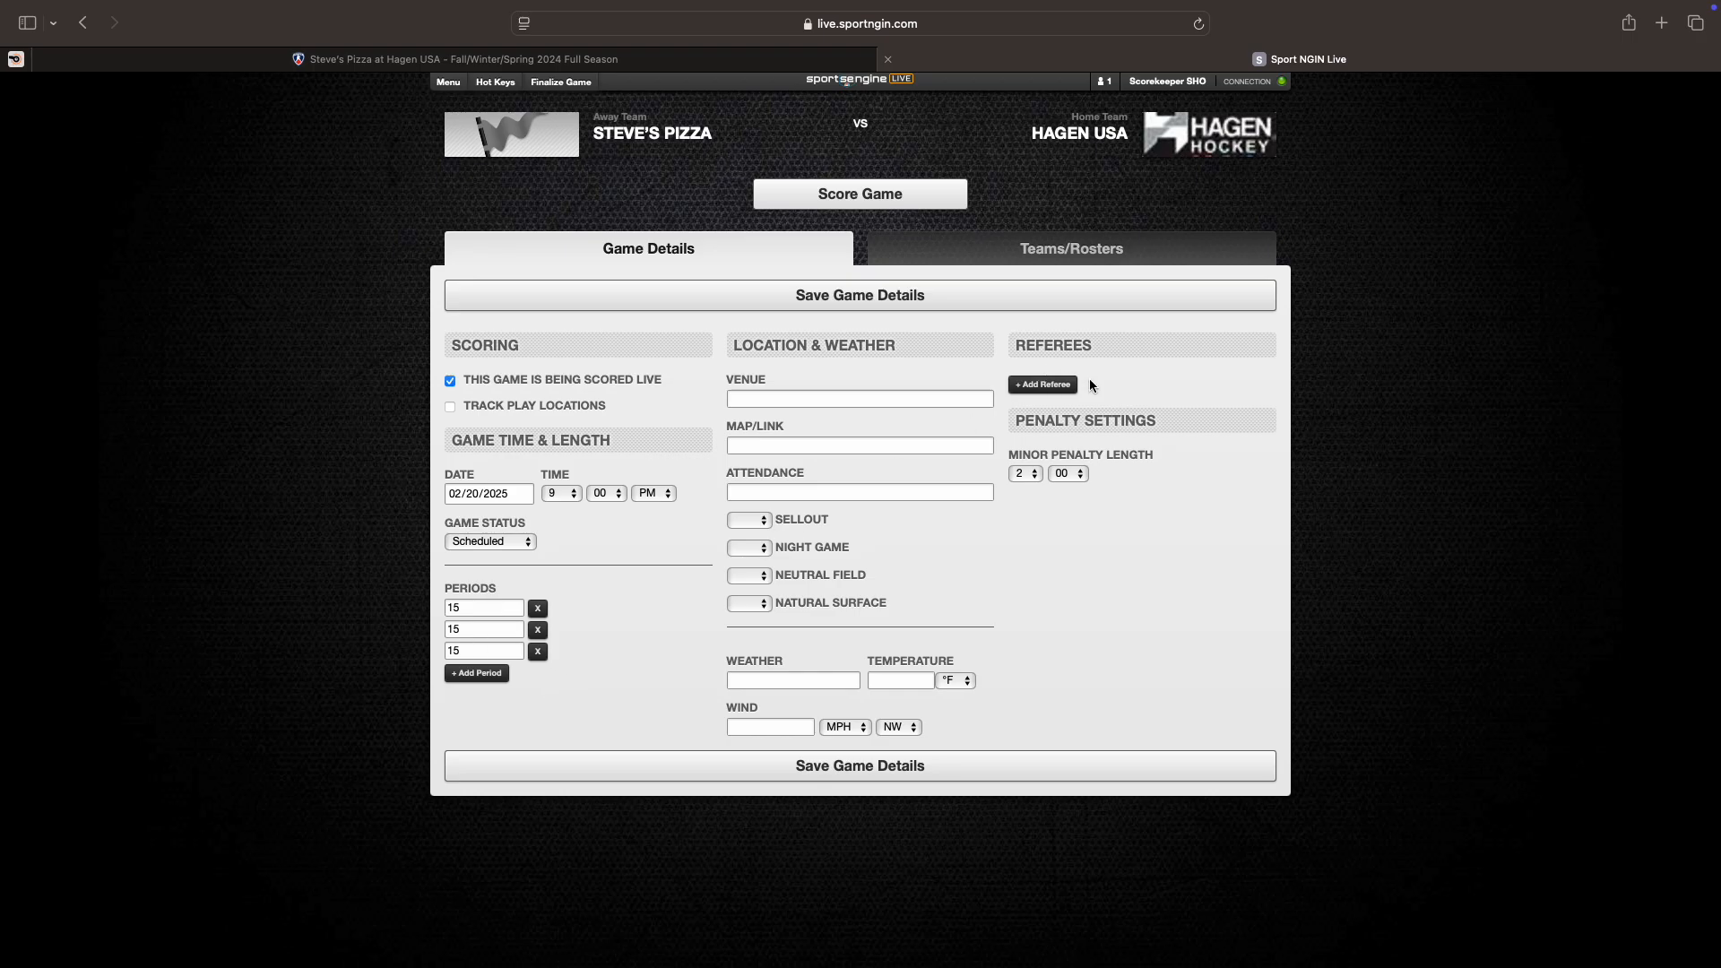
left_click(1042, 387)
Step: Add two more referee rows and make the third a Score Keeper with the scorekeeper's name
left_click(1039, 407)
left_click(1037, 430)
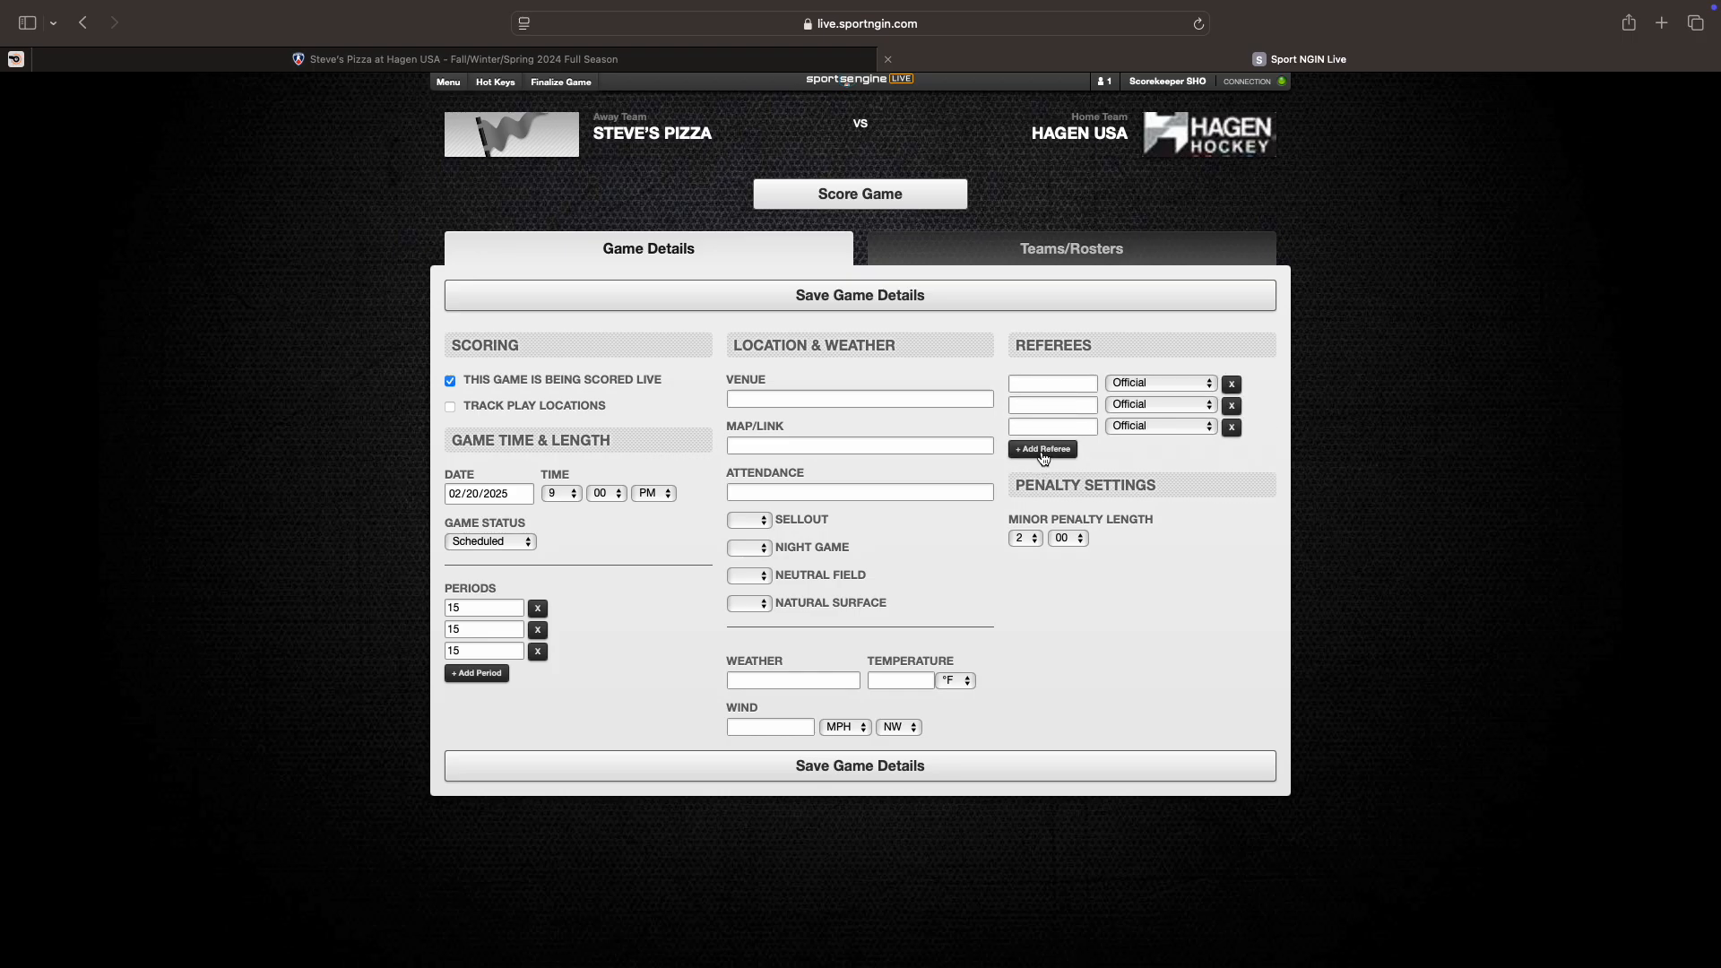
left_click(1138, 425)
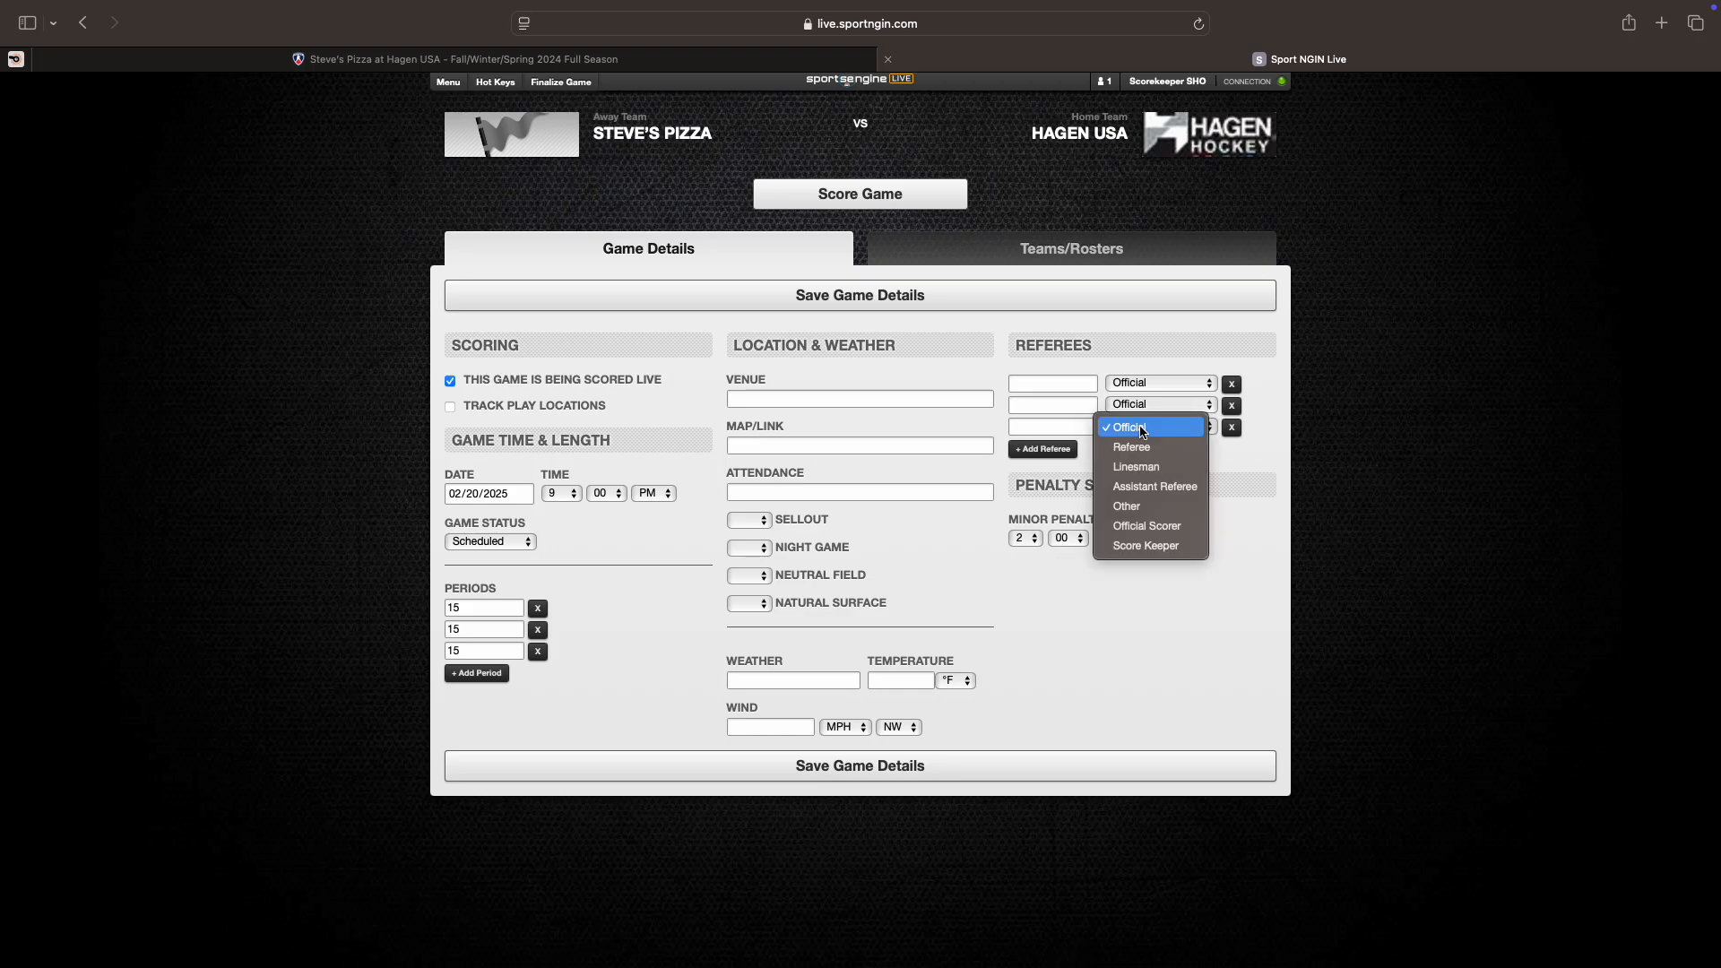
left_click(1124, 546)
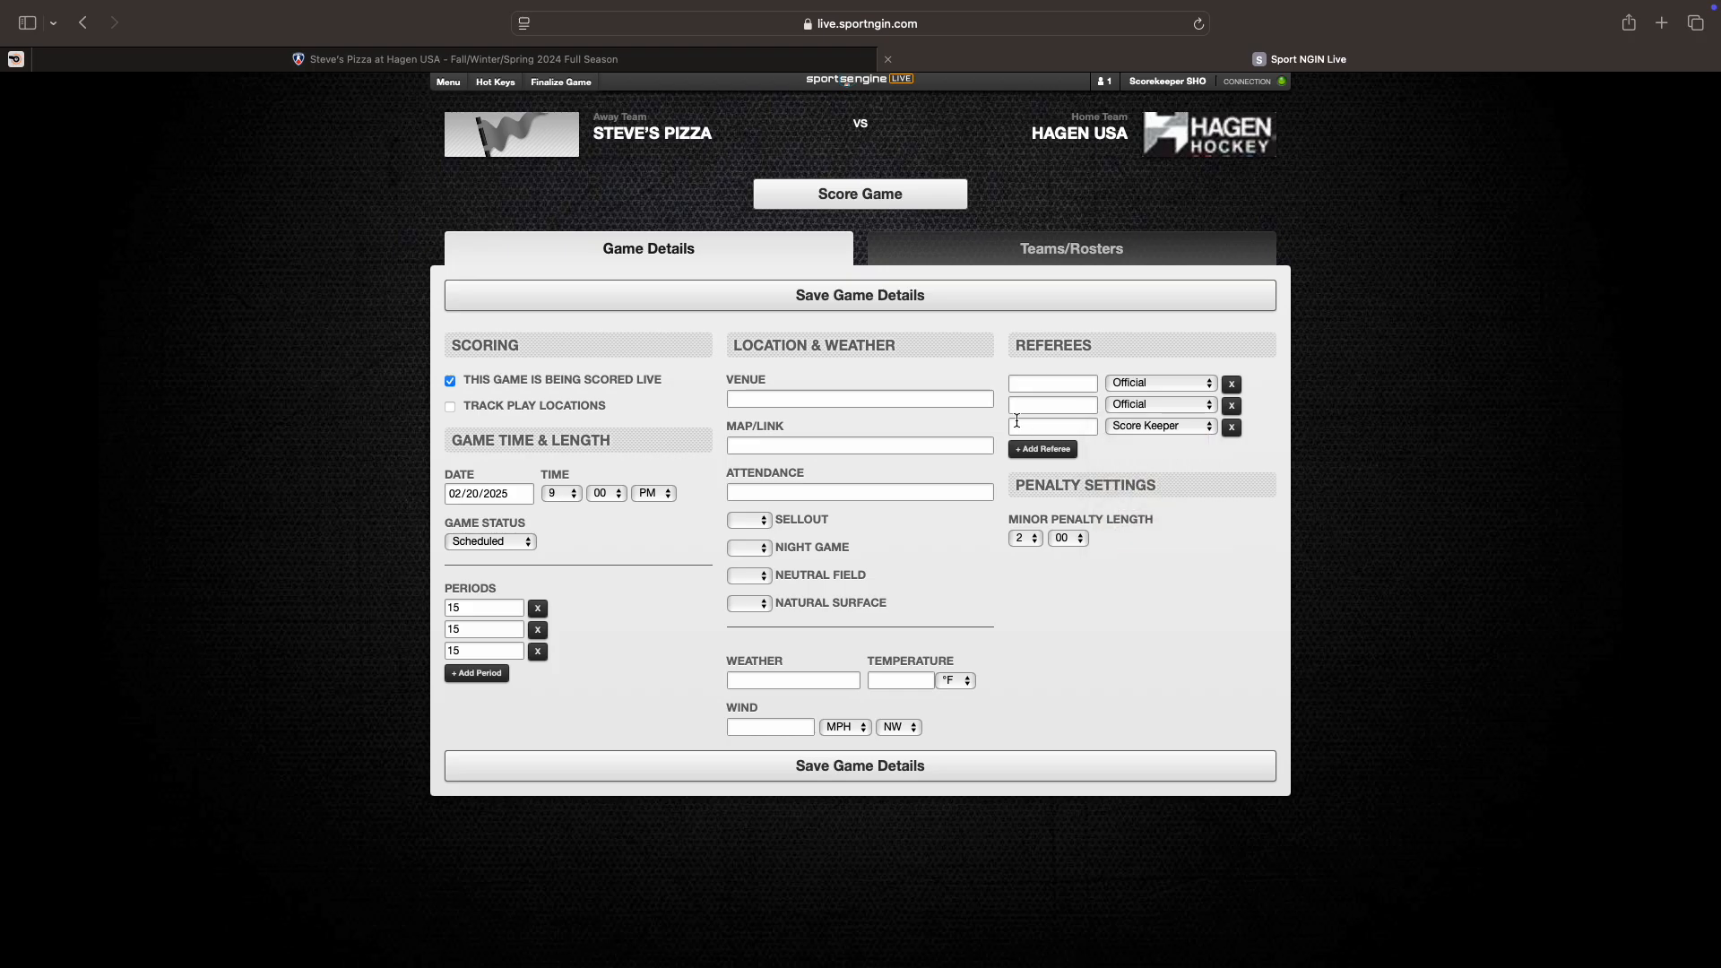
left_click(1058, 424)
type("C Mitrano")
Step: Check the assigned officials in Horizon Web Ref, then return to the first referee name field
left_click(15, 61)
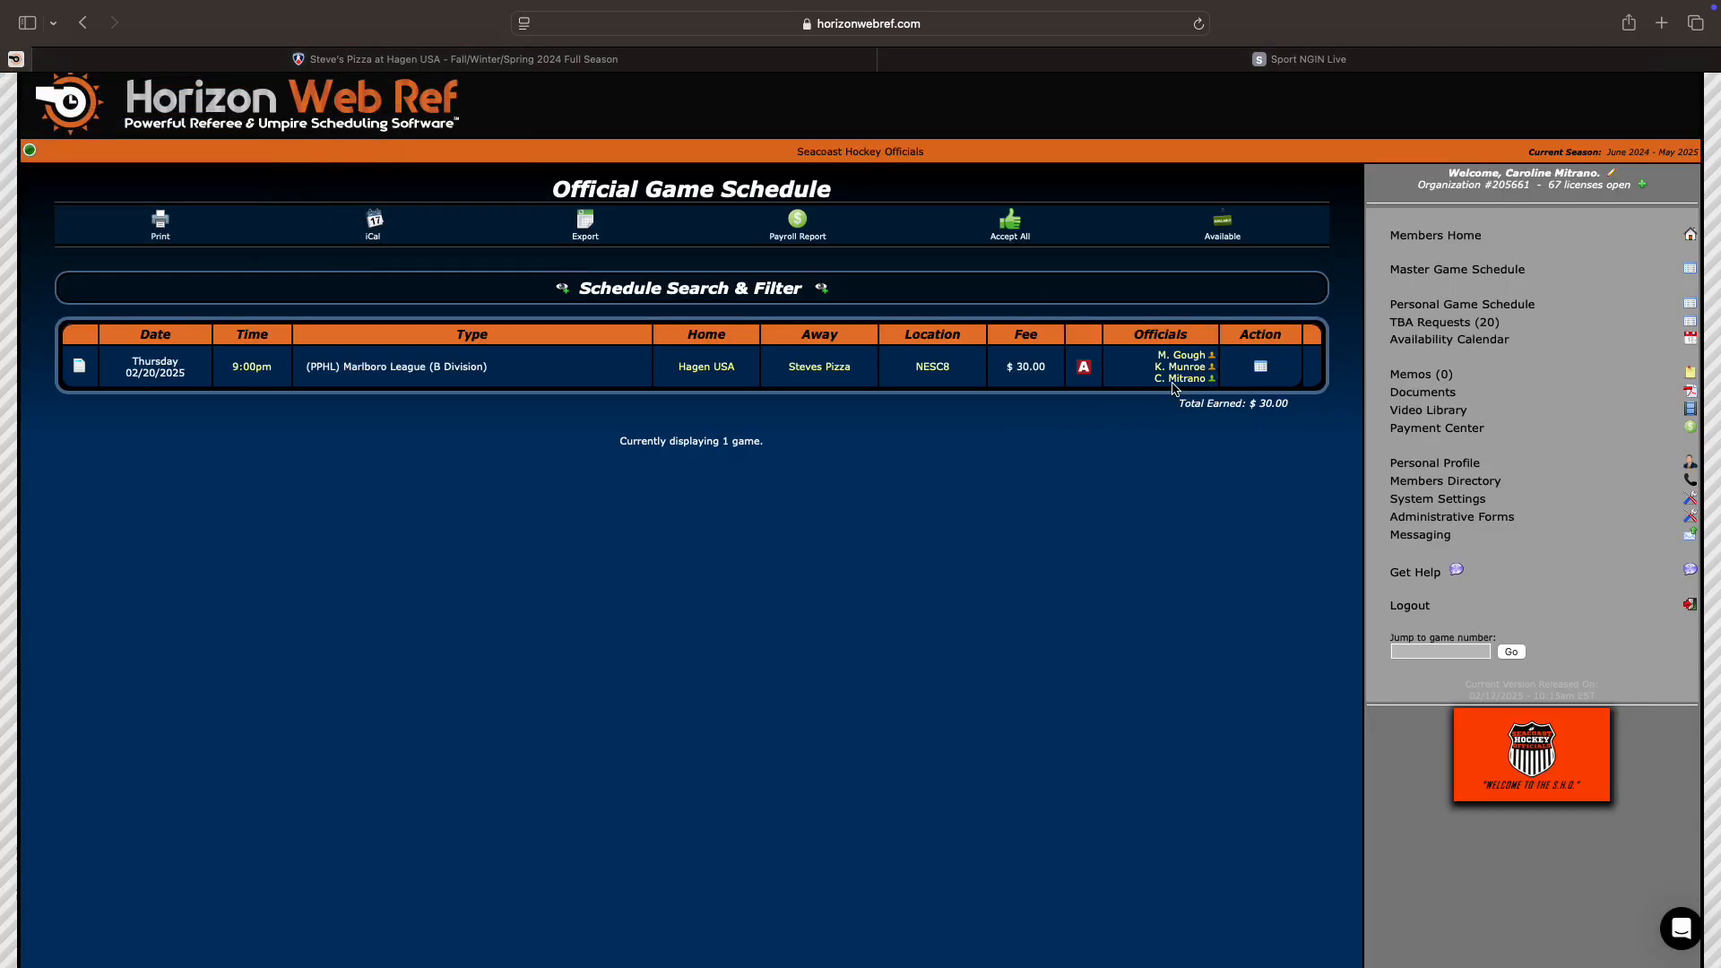
mouse_move(1177, 374)
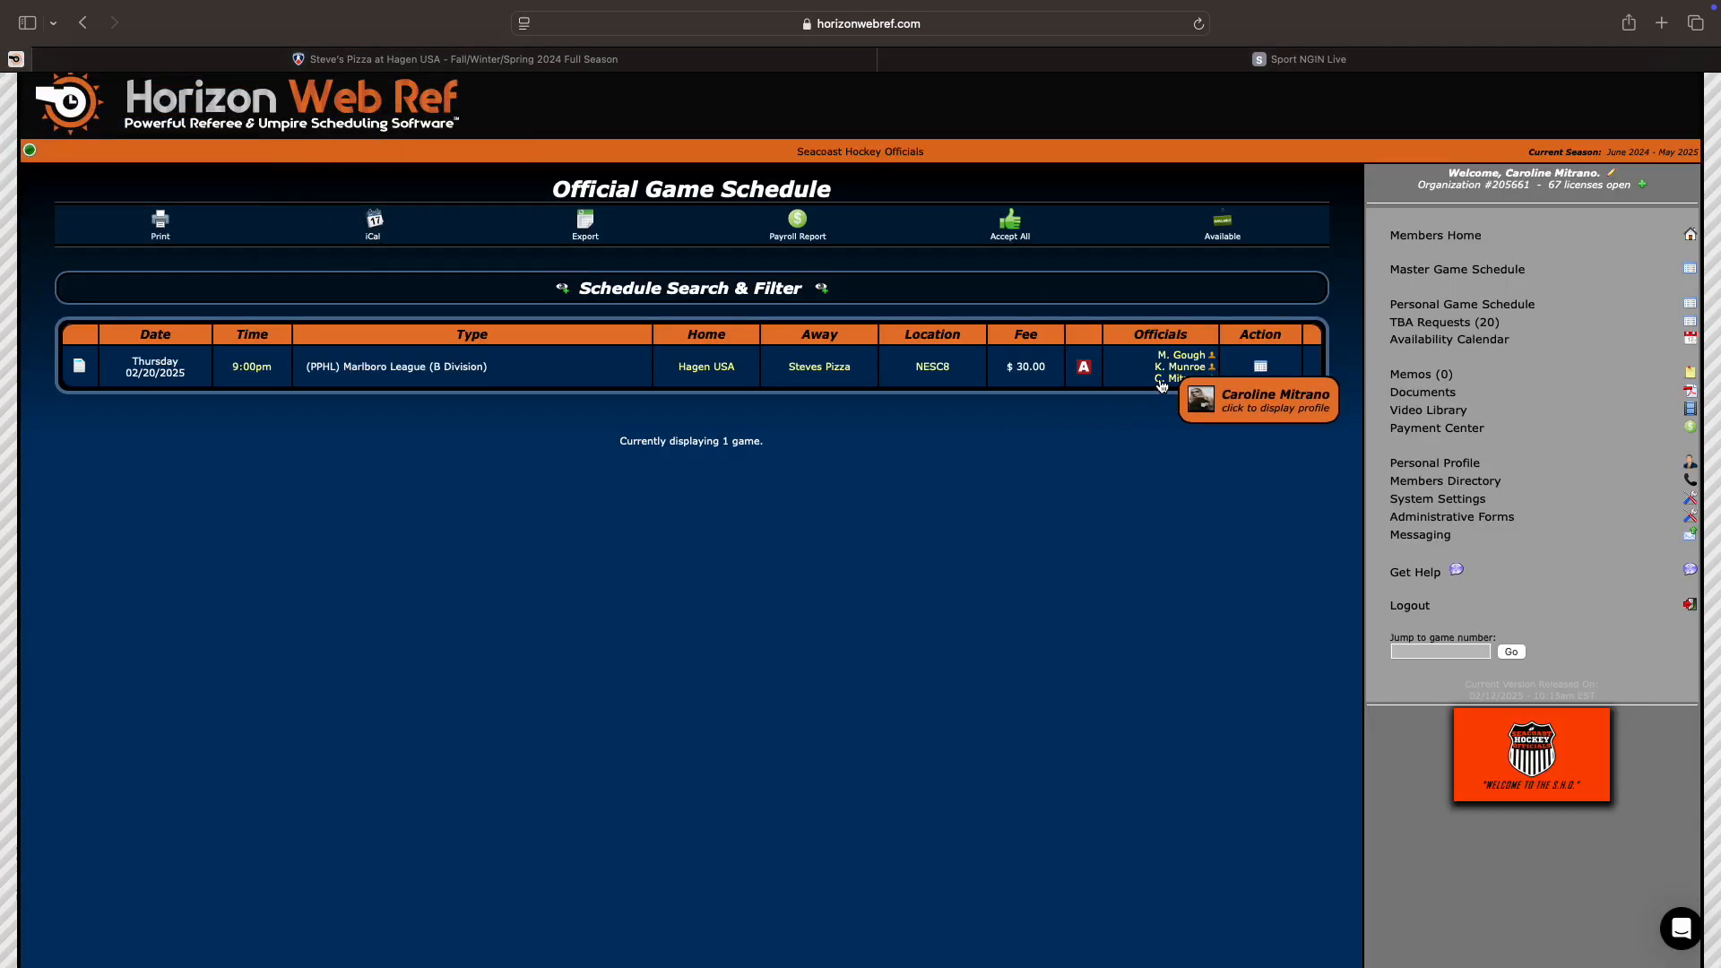
left_click(1307, 60)
left_click(1065, 388)
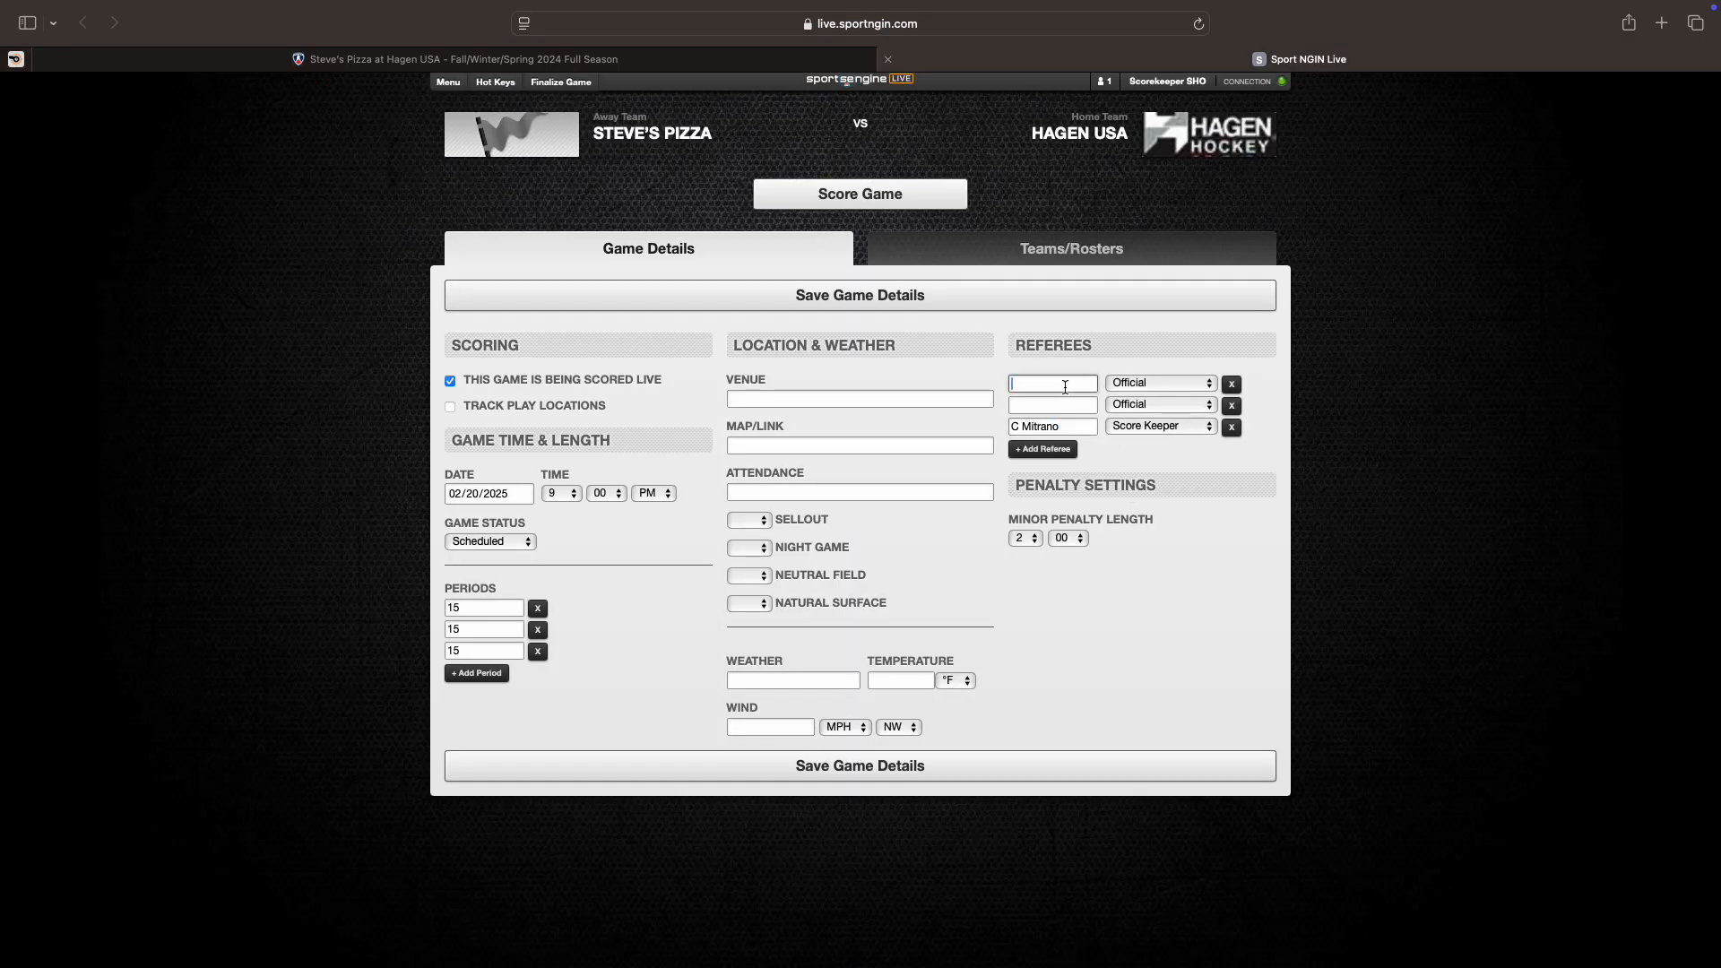
Step: Enter the first and second referees' names, checking the officials in Horizon Web Ref
type("M Gough")
key("Tab")
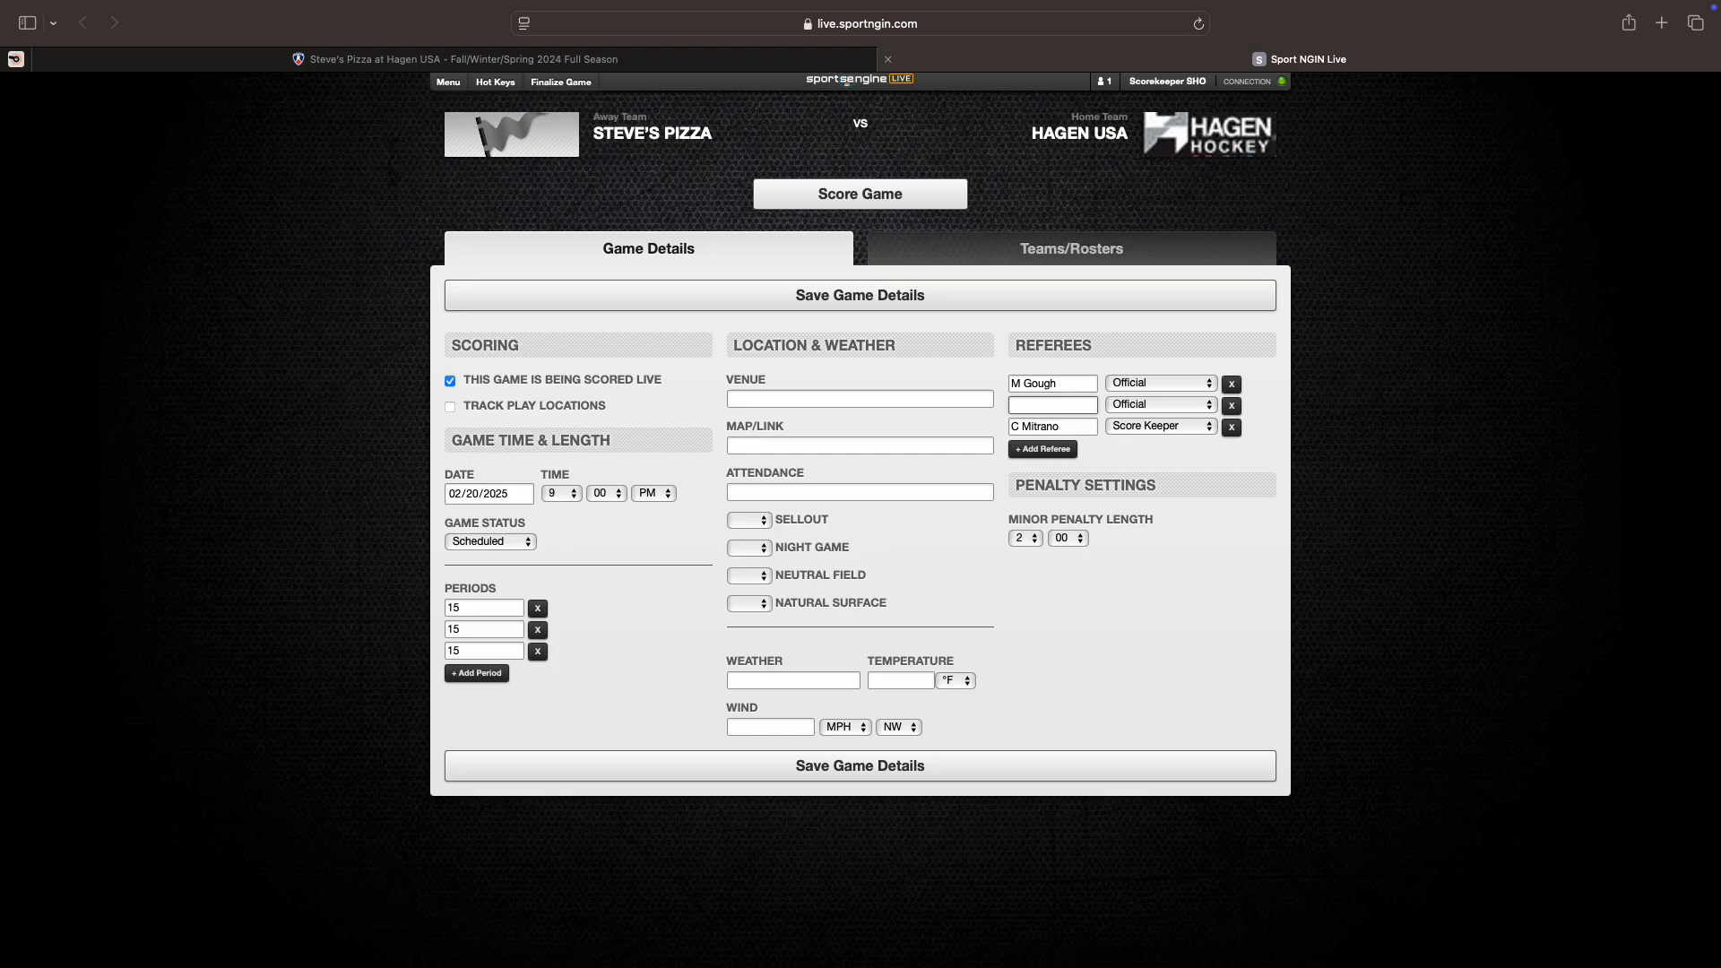
left_click(15, 59)
left_click(932, 55)
type("K Mubroe")
key("BackSpace")
key("BackSpace")
key("BackSpace")
key("BackSpace")
type("nroe")
Step: Save the game details, dismiss the confirmation, and bring up both team rosters
left_click(855, 774)
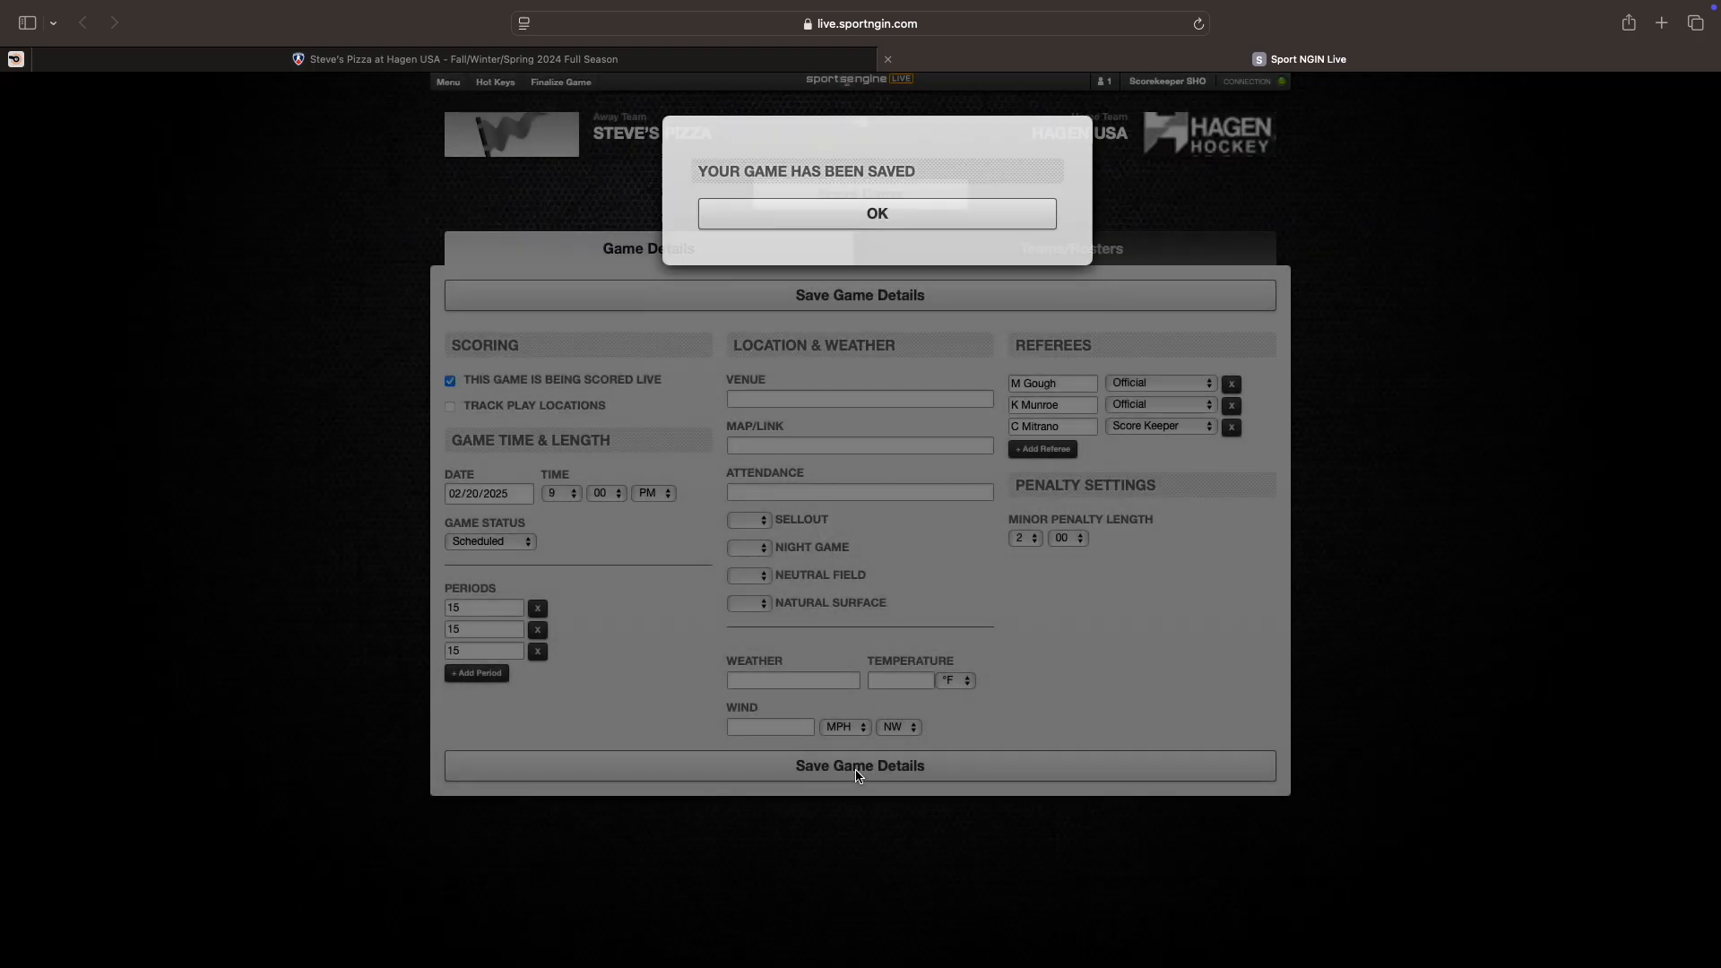
left_click(848, 203)
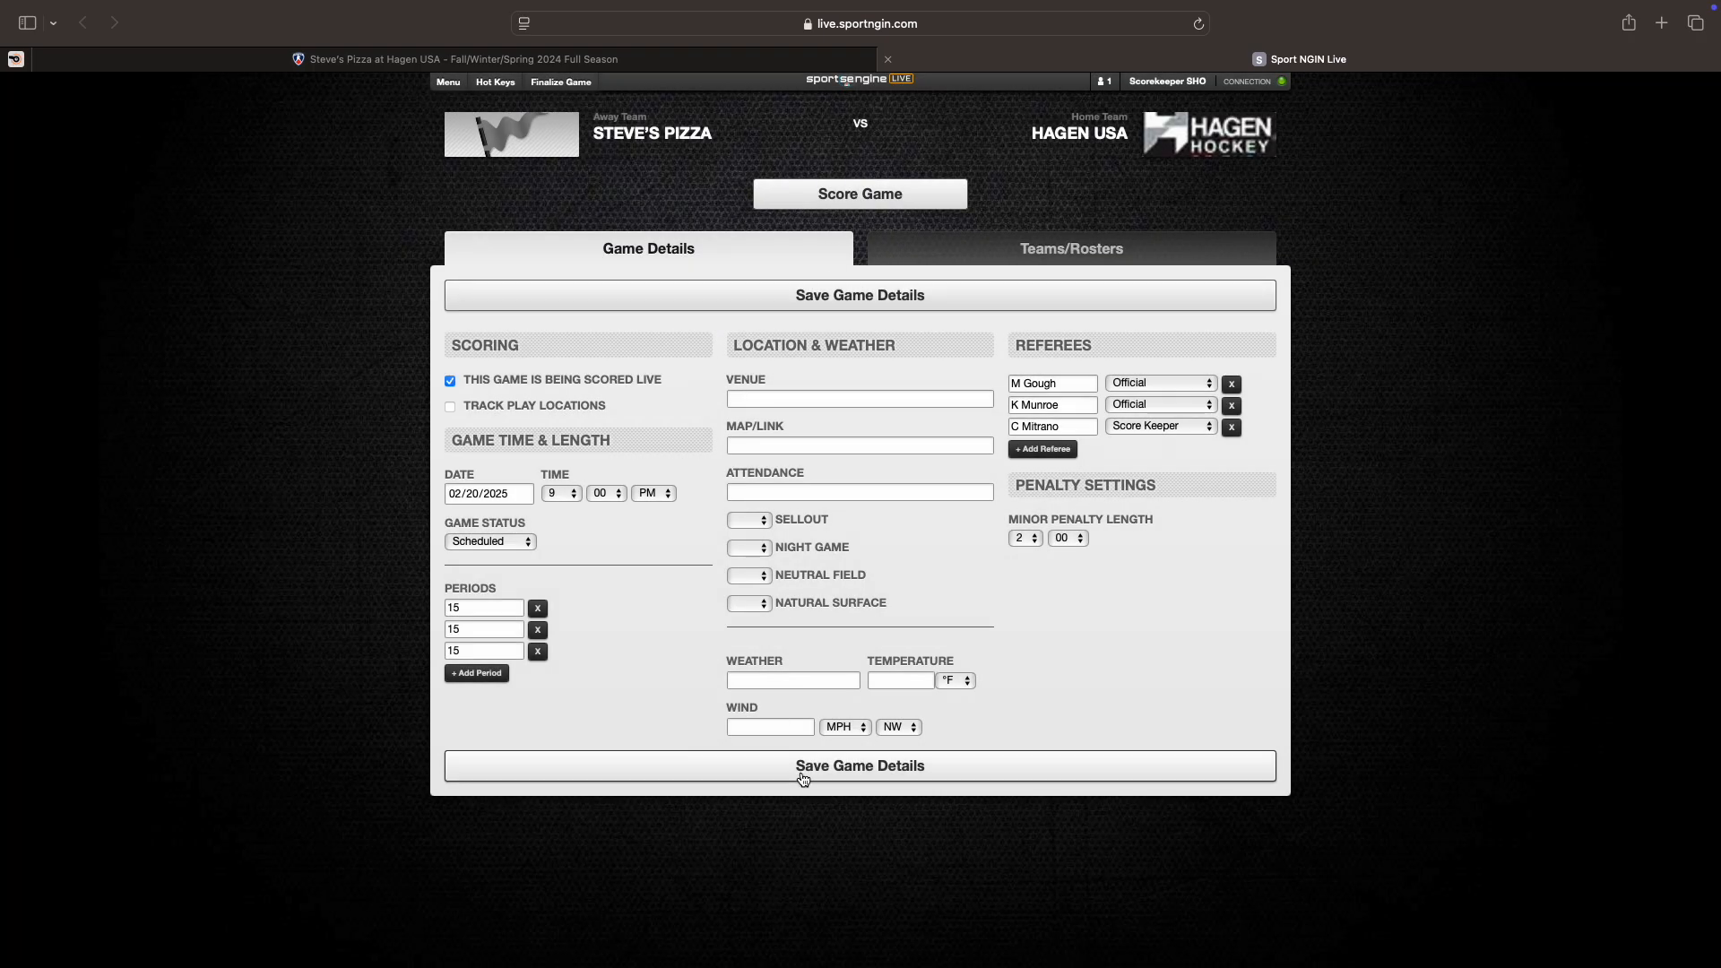
left_click(946, 258)
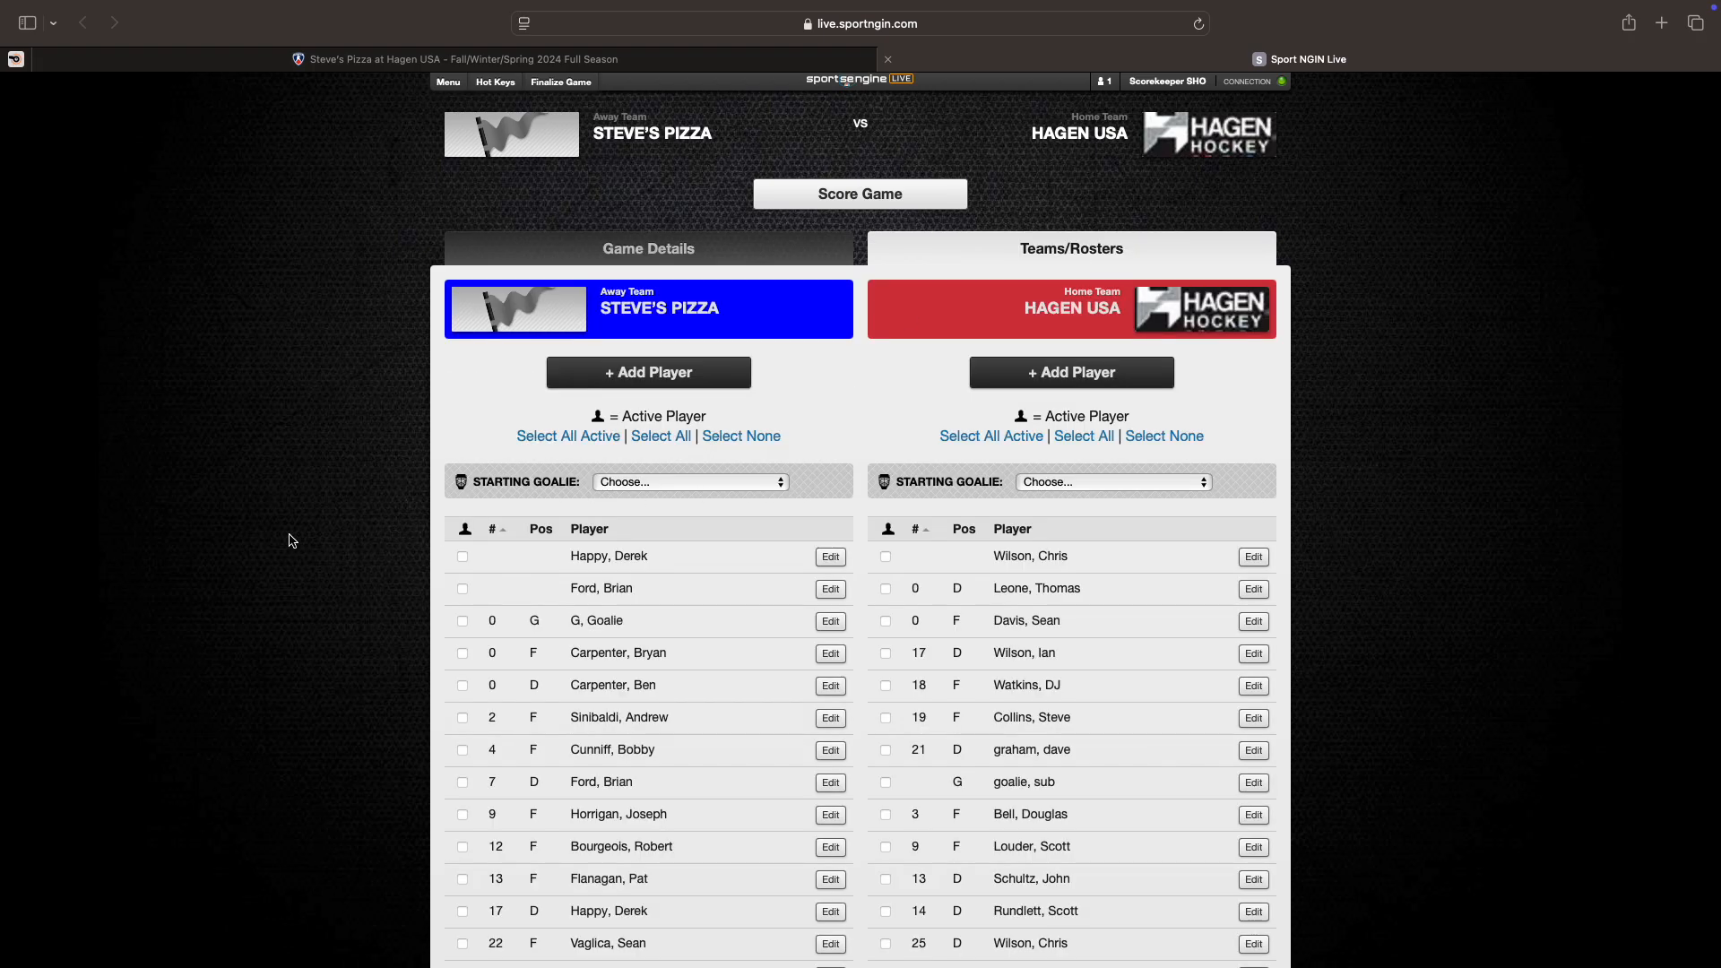
Step: Scroll through the Steve's Pizza and Hagen USA rosters to review the listed players
scroll(291, 540, "down", 3)
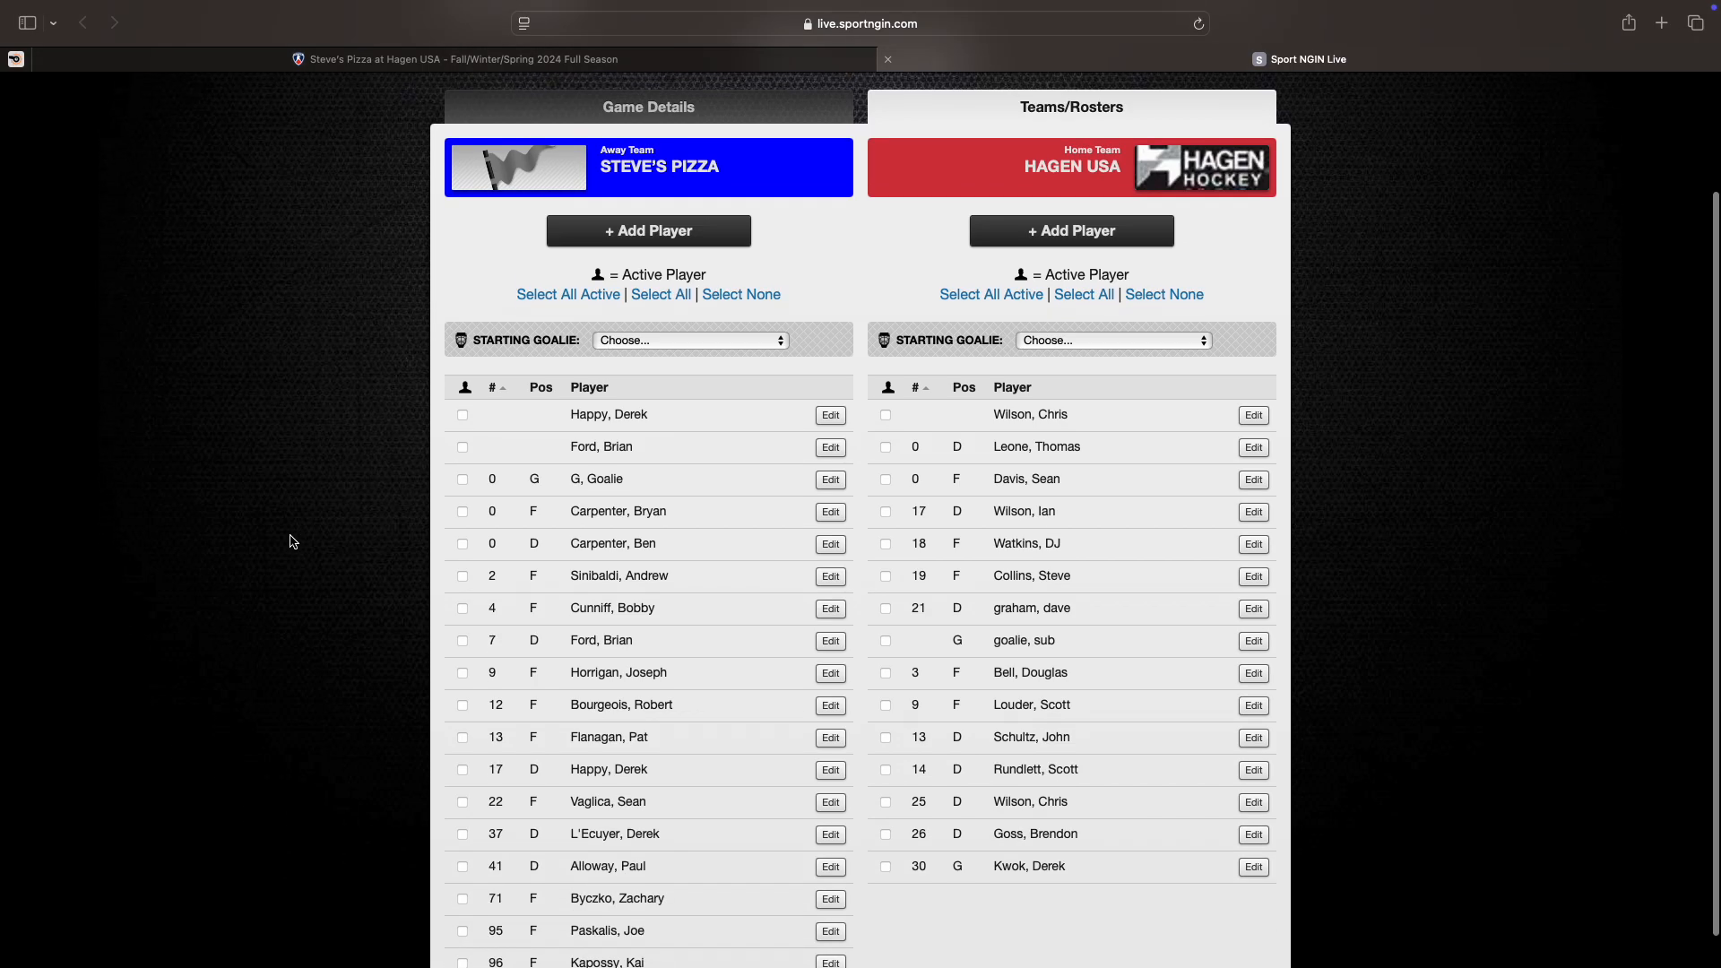
scroll(292, 540, "down", 1)
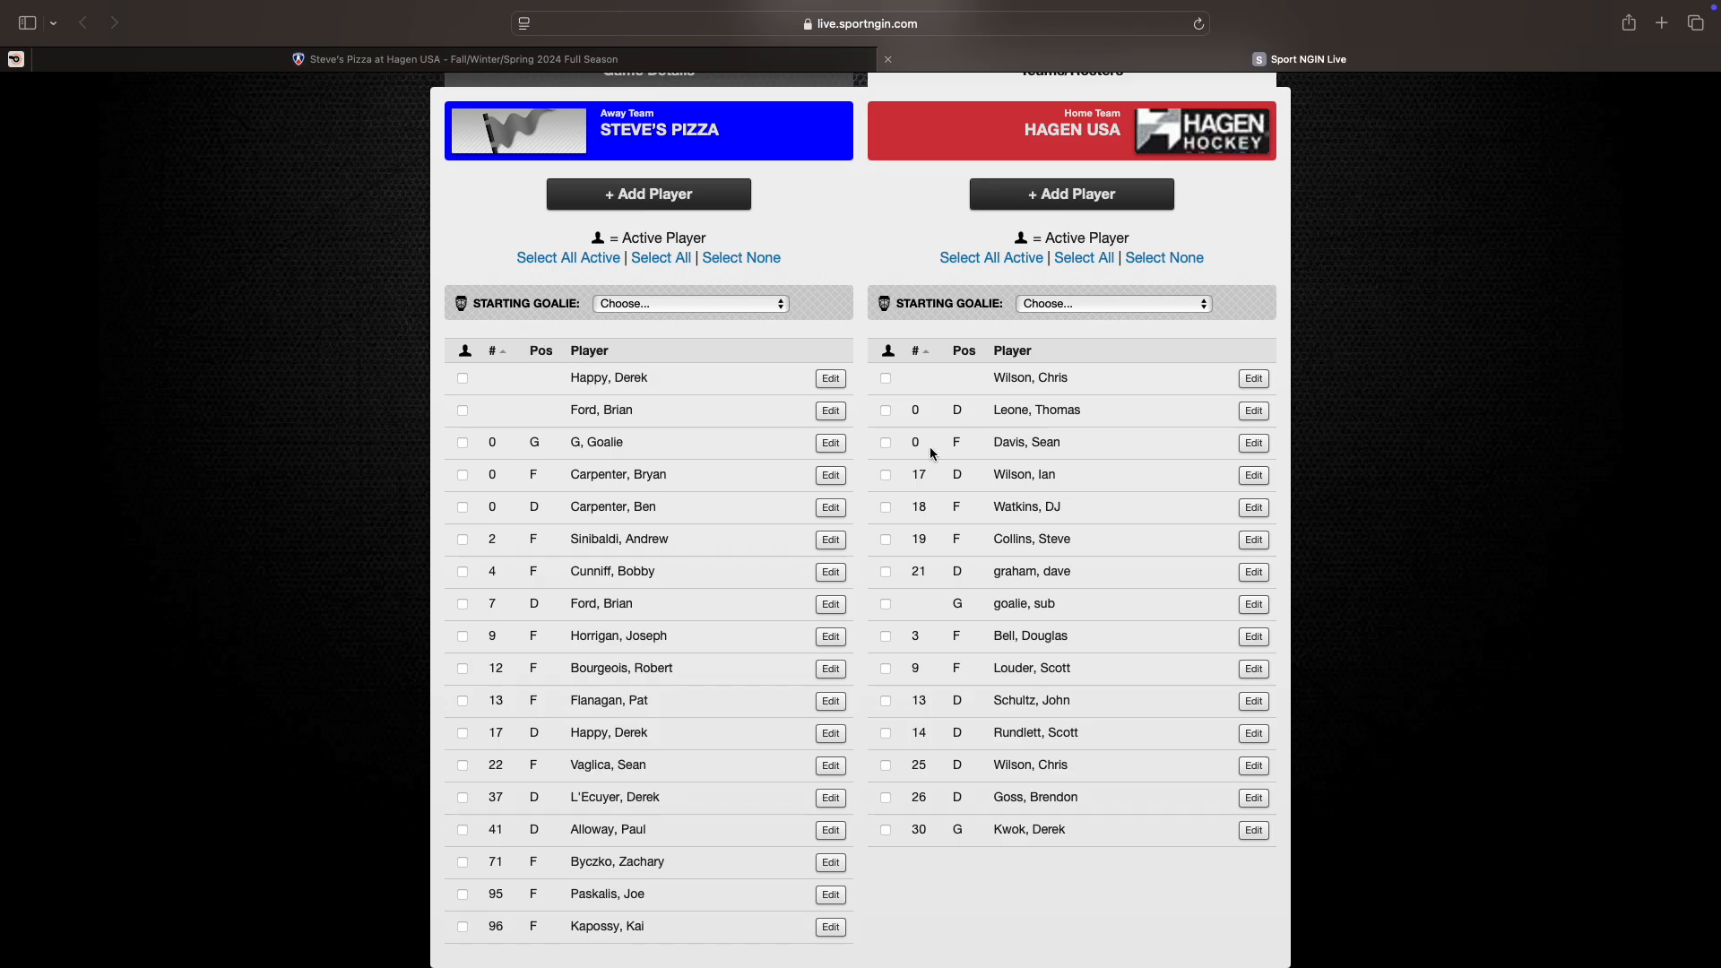
scroll(669, 587, "down", 1)
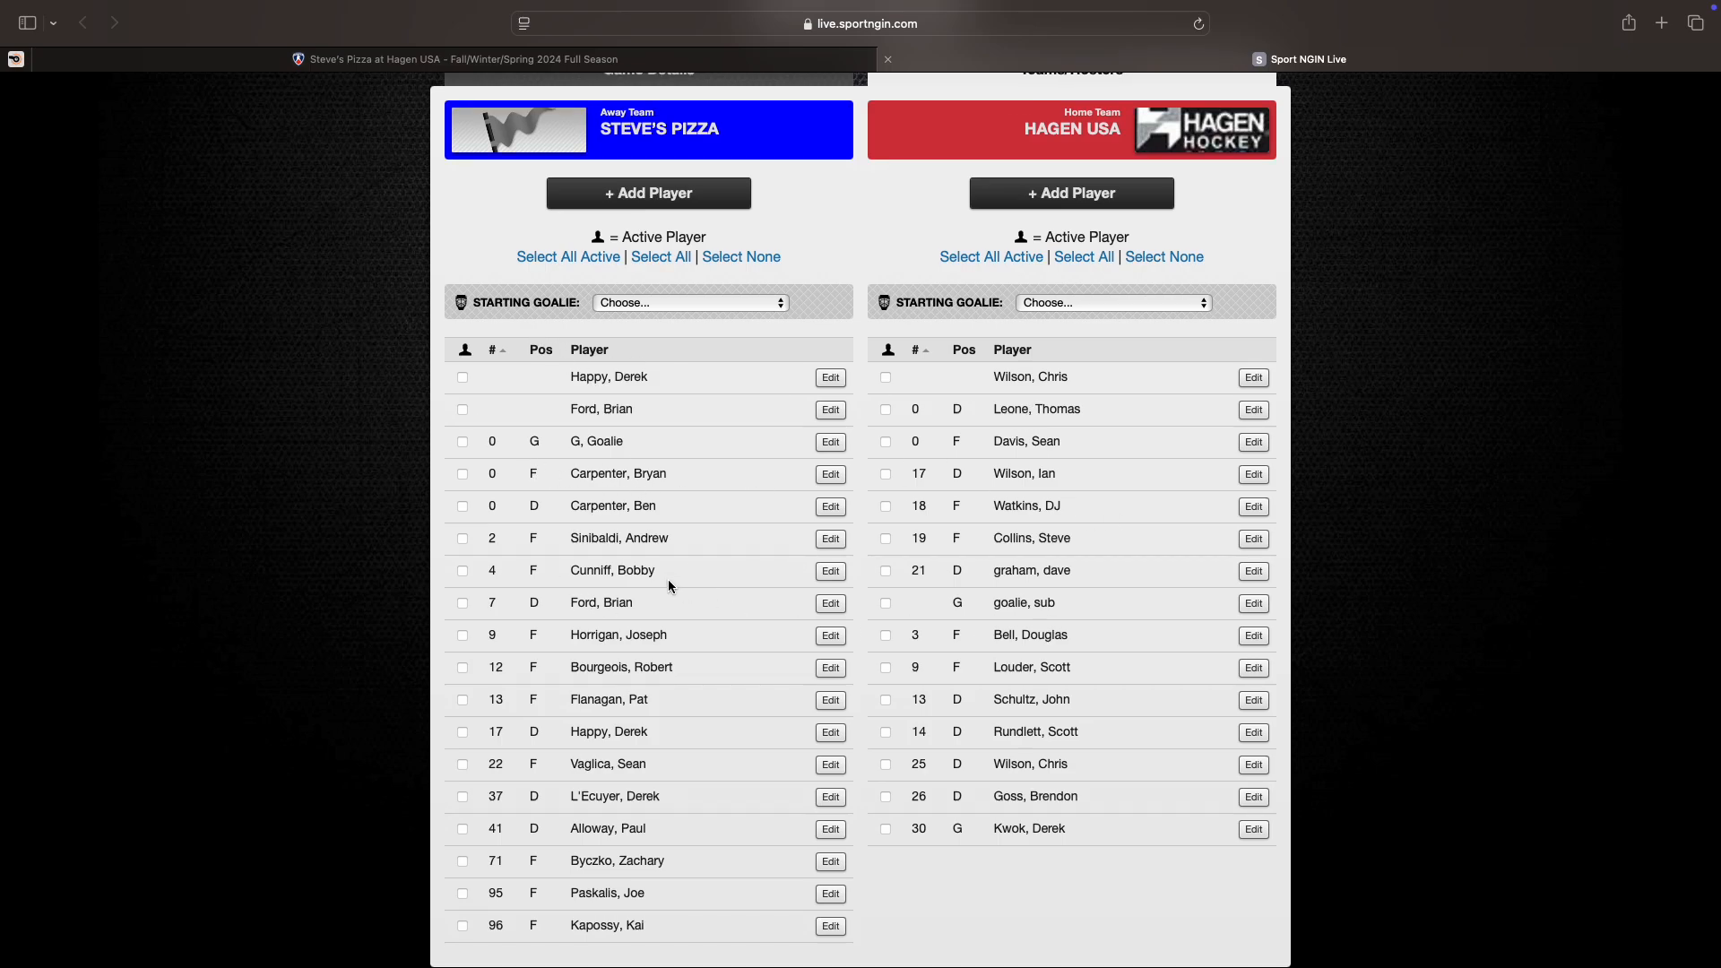
scroll(668, 587, "up", 1)
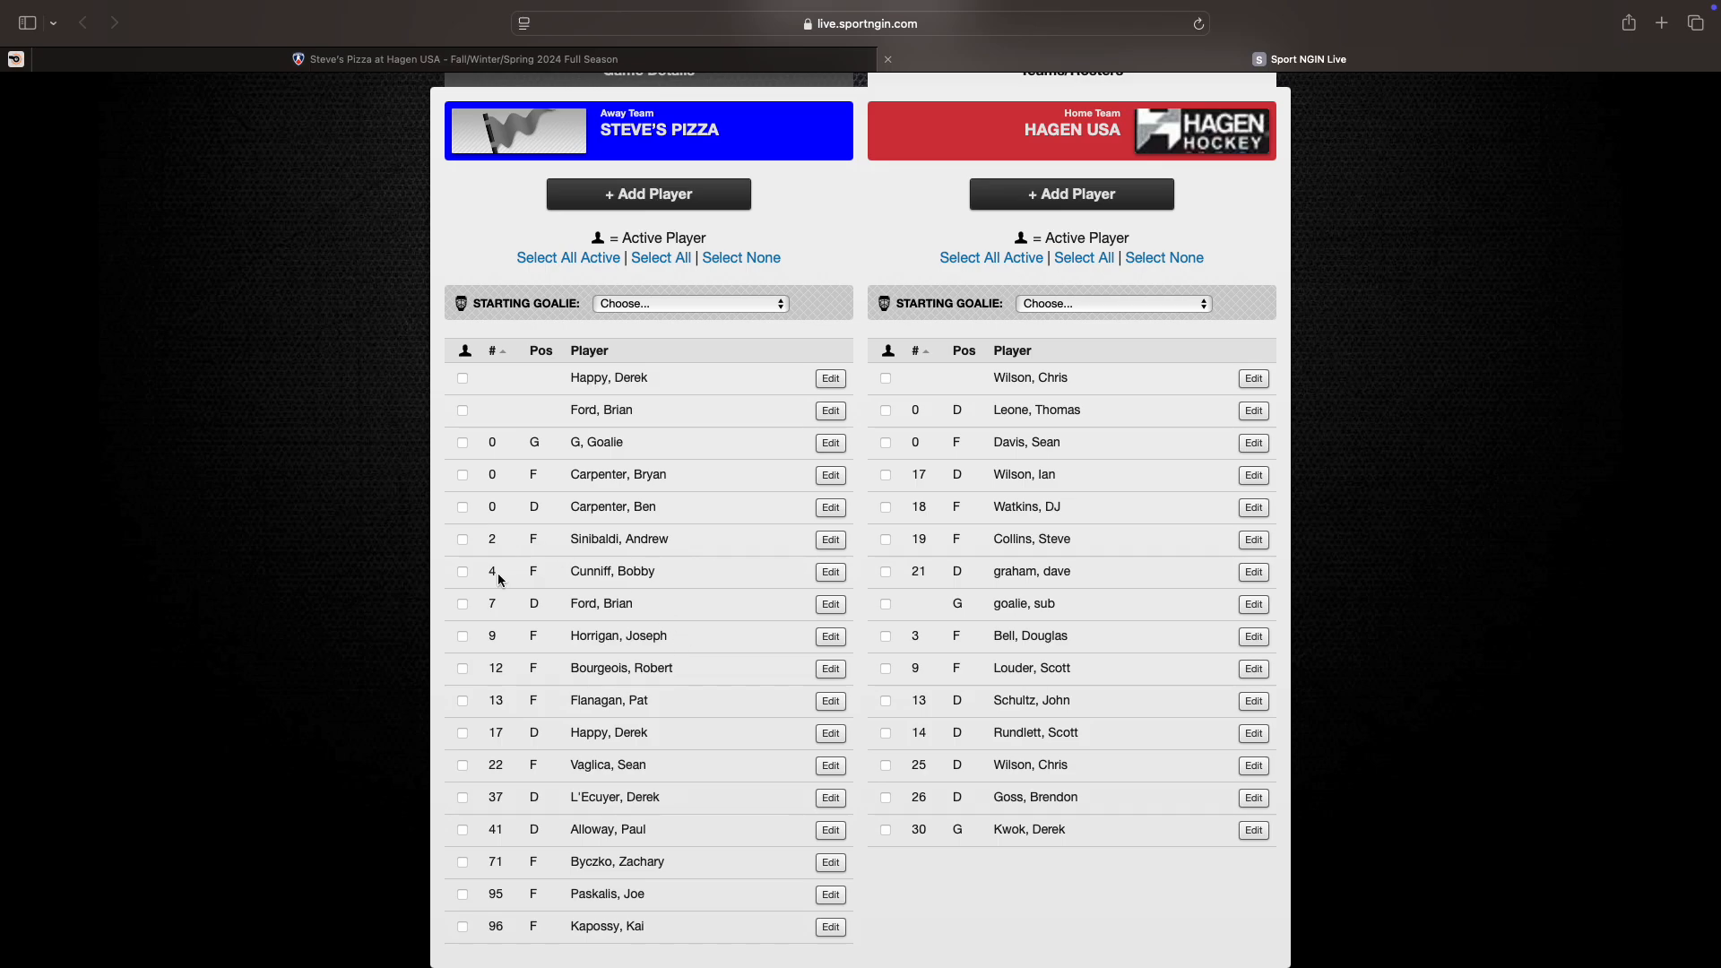
Step: Mark four Steve's Pizza skaters, including #17, and the #0 goalie as active
scroll(453, 544, "up", 1)
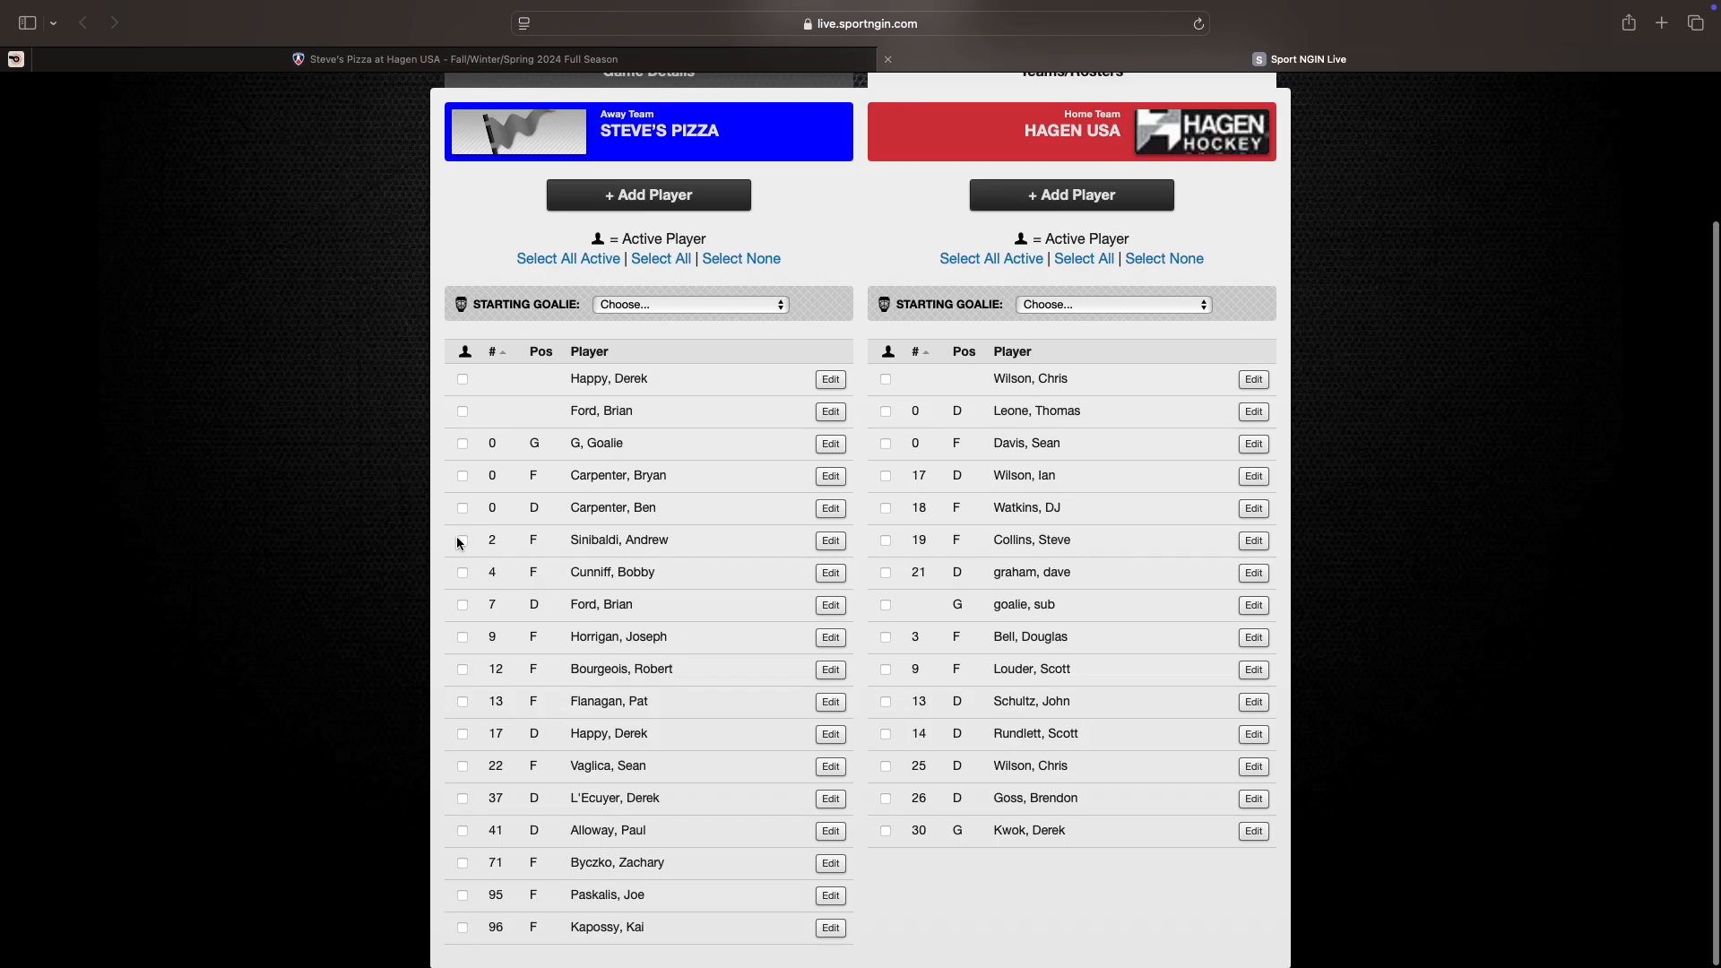
left_click(459, 541)
left_click(460, 572)
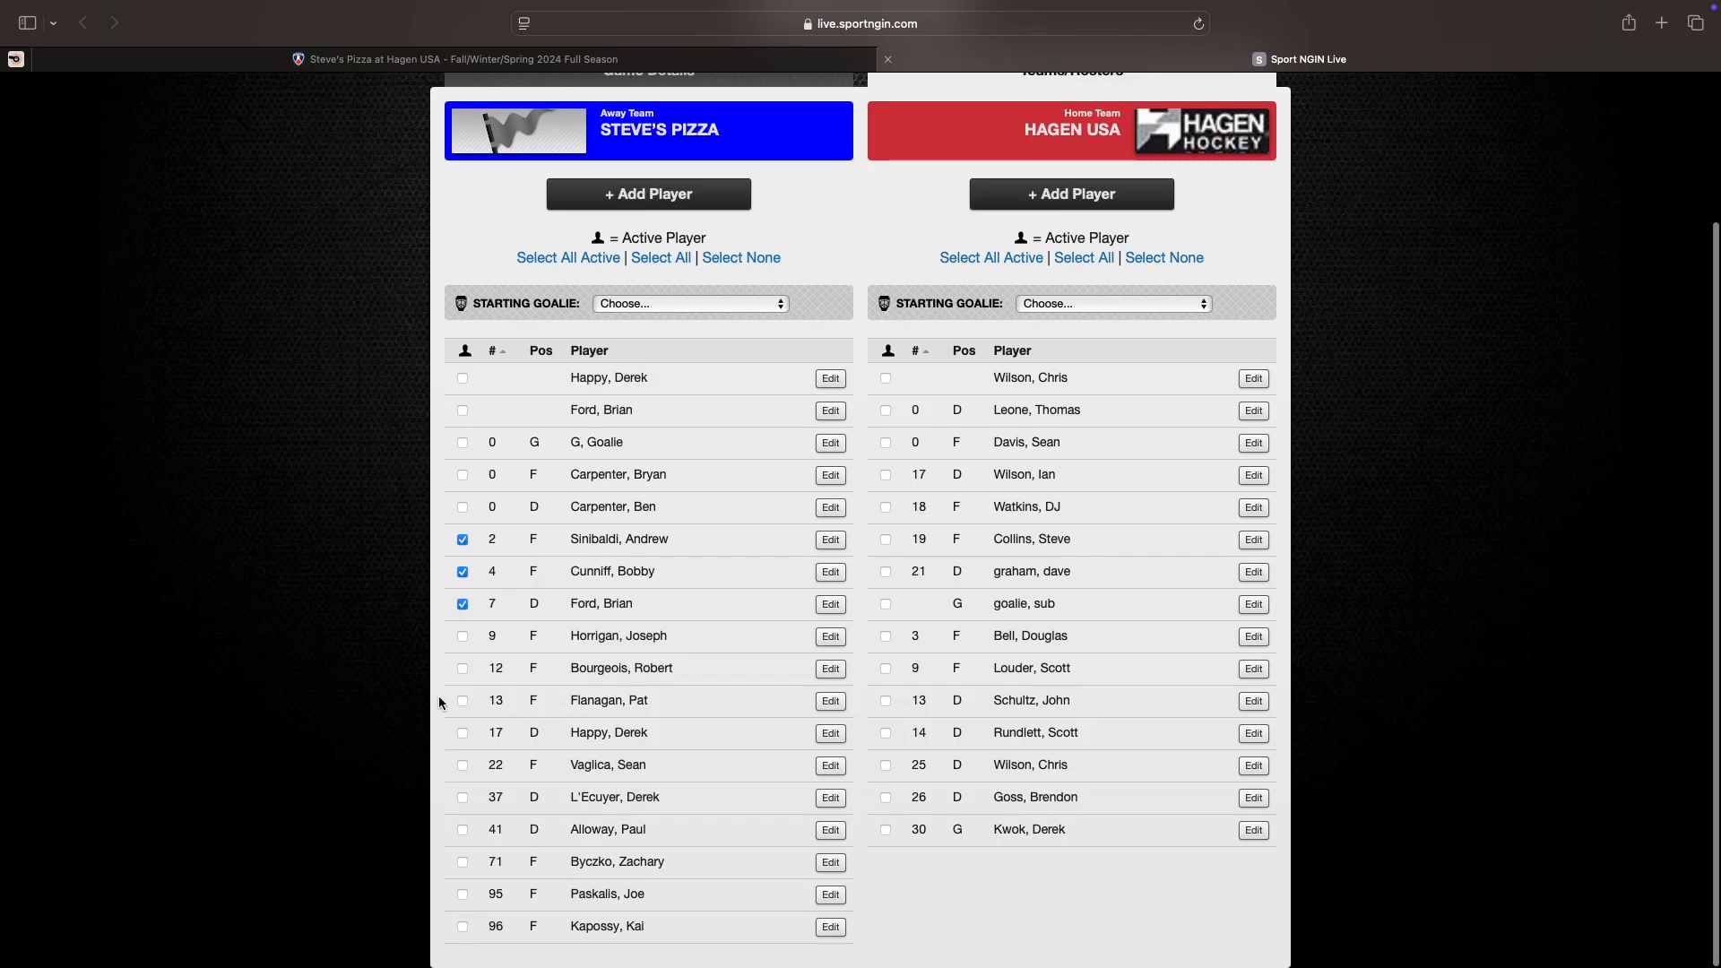
left_click(462, 733)
left_click(461, 799)
left_click(463, 443)
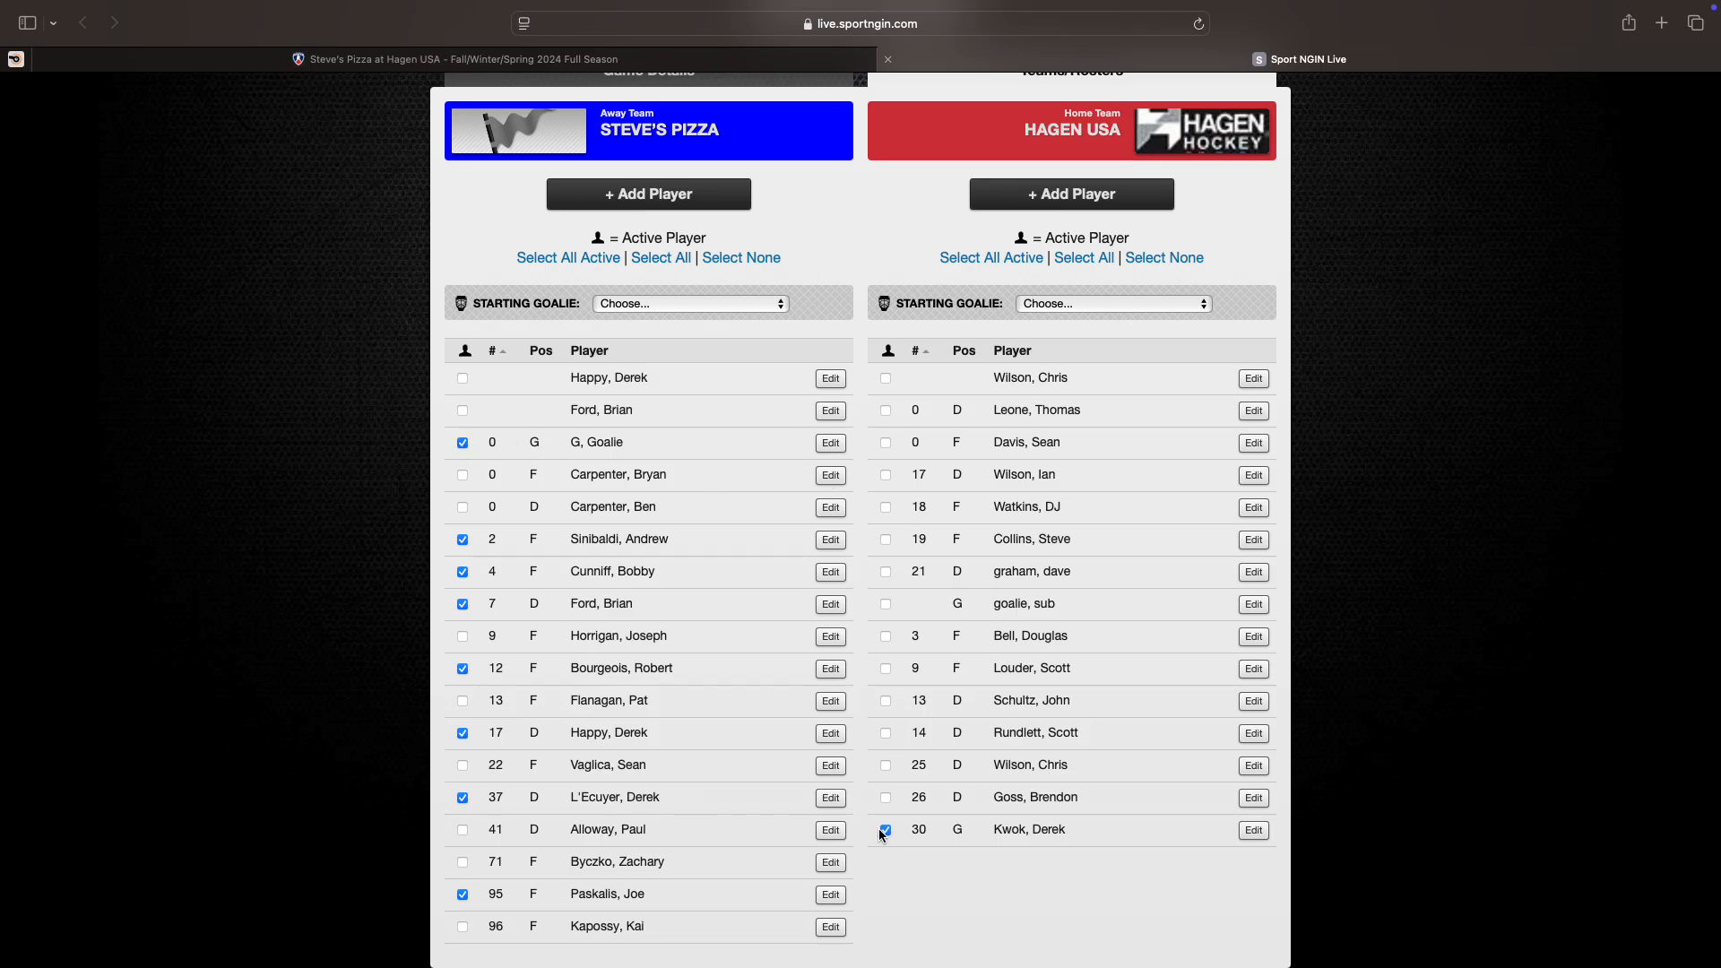
Step: Mark three Hagen USA players, including #25, as active
left_click(886, 766)
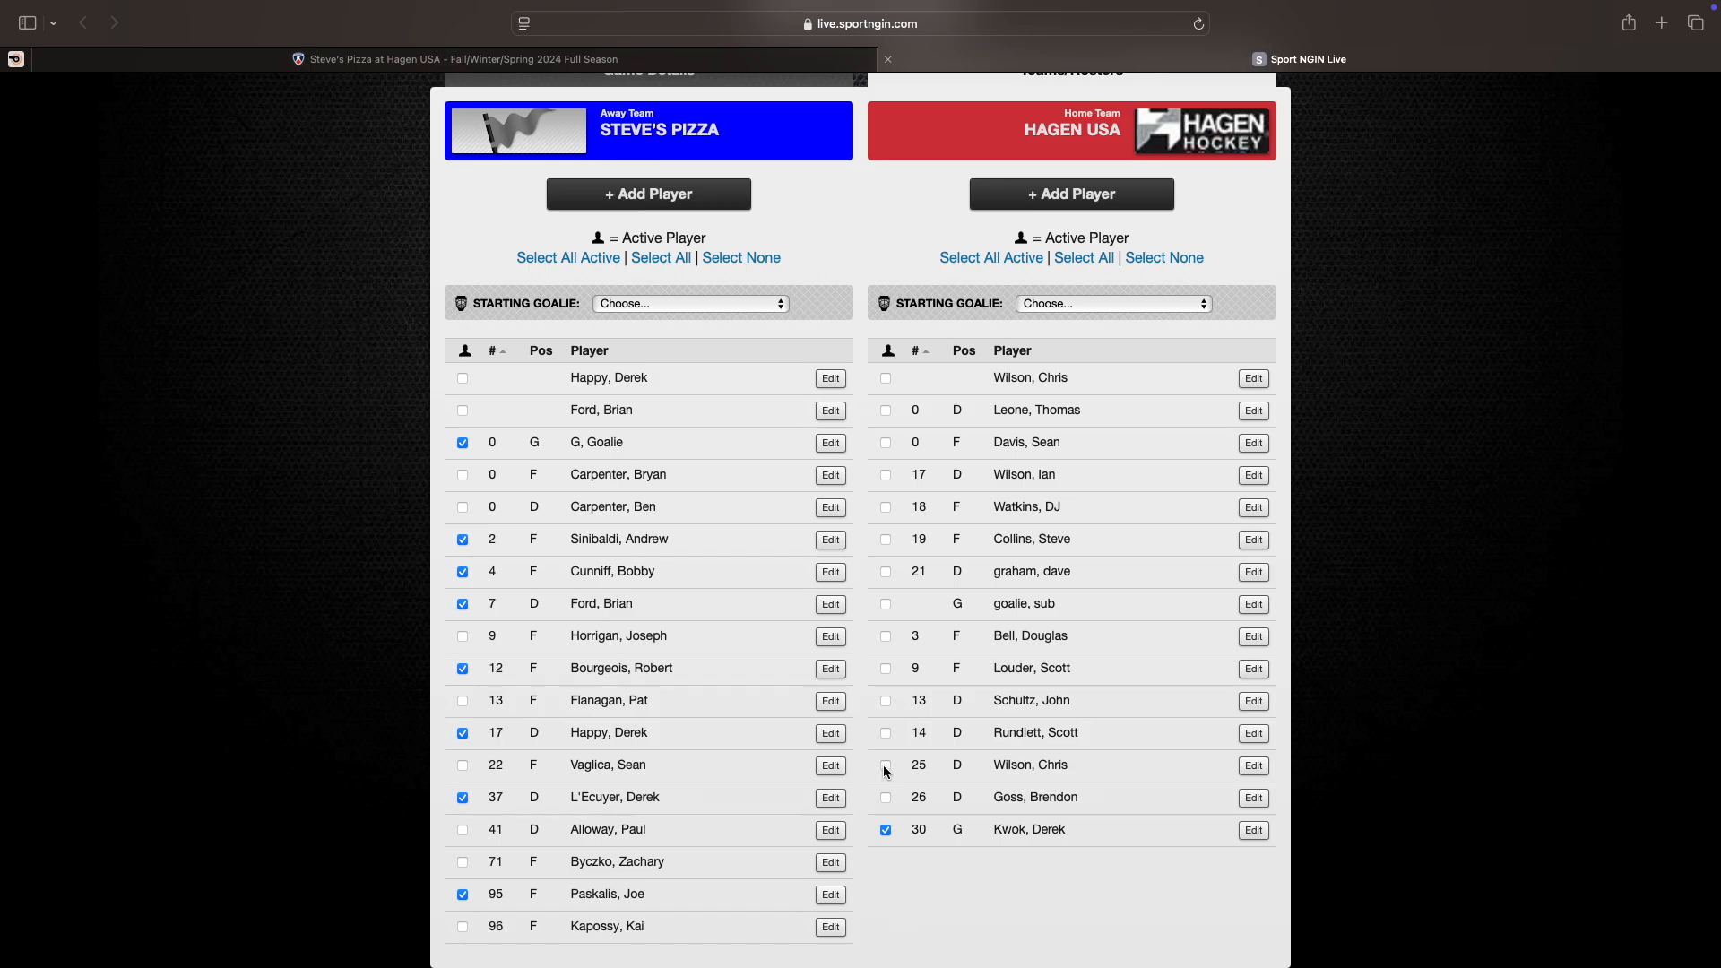
left_click(885, 637)
left_click(885, 571)
Step: Set #0 as Steve's Pizza's starting goalie and pick, then clear, #30 for Hagen USA
left_click(641, 303)
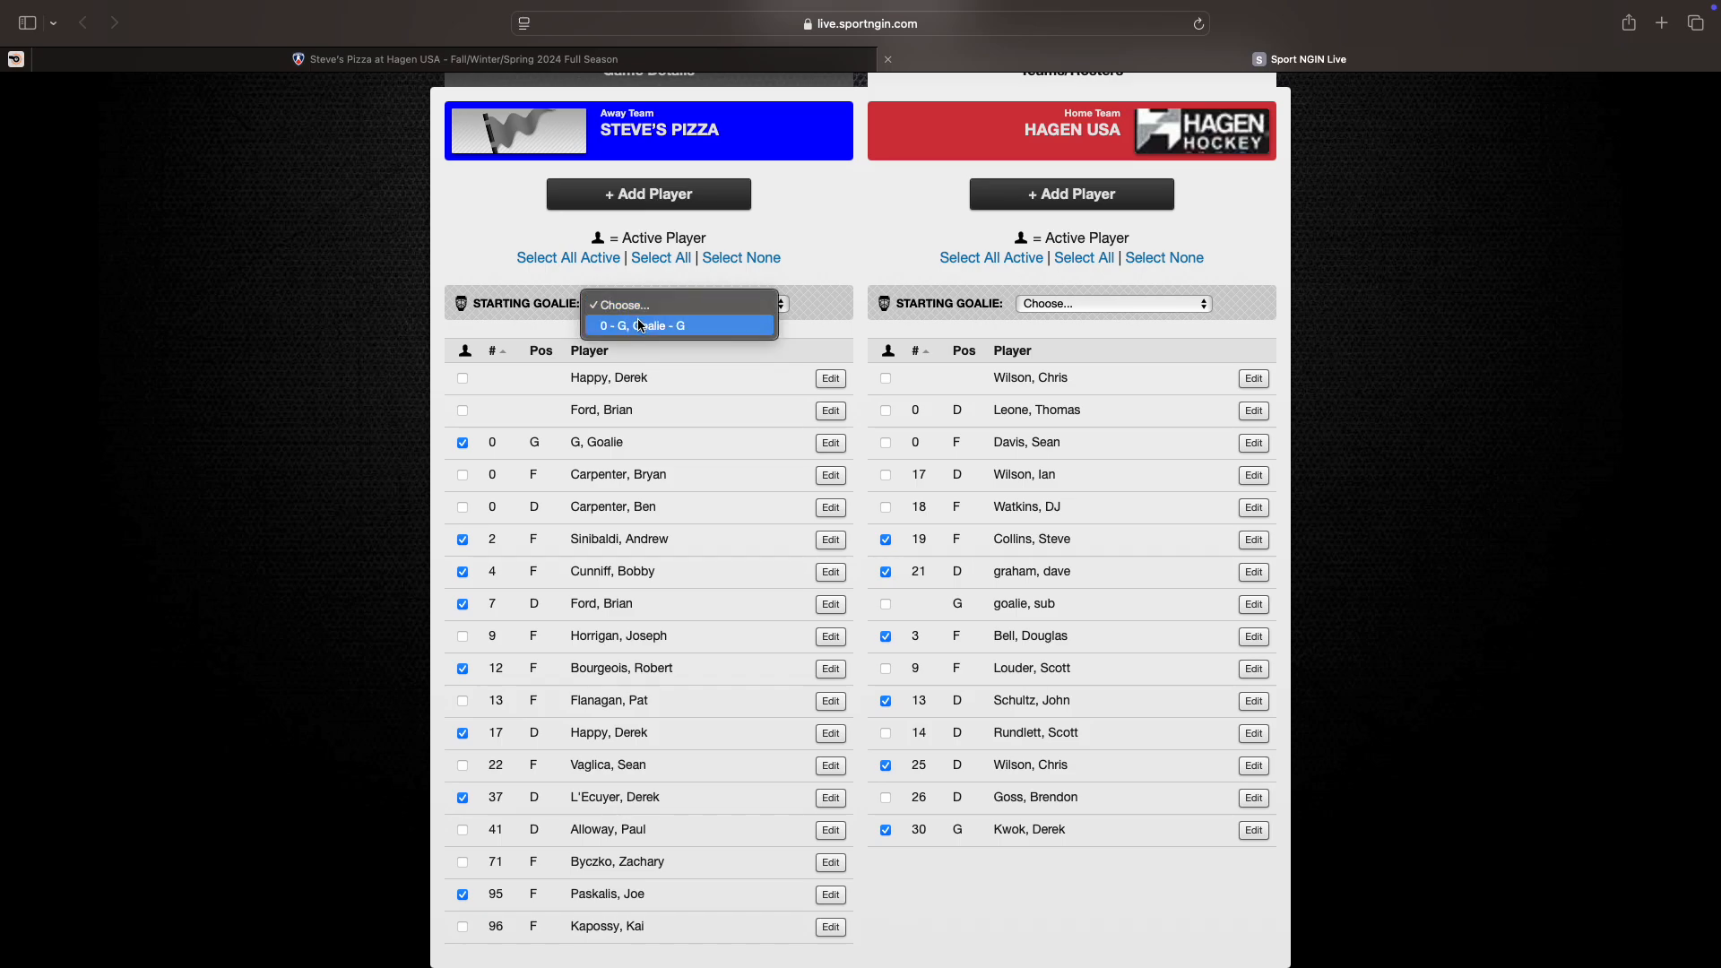
left_click(642, 326)
left_click(1079, 300)
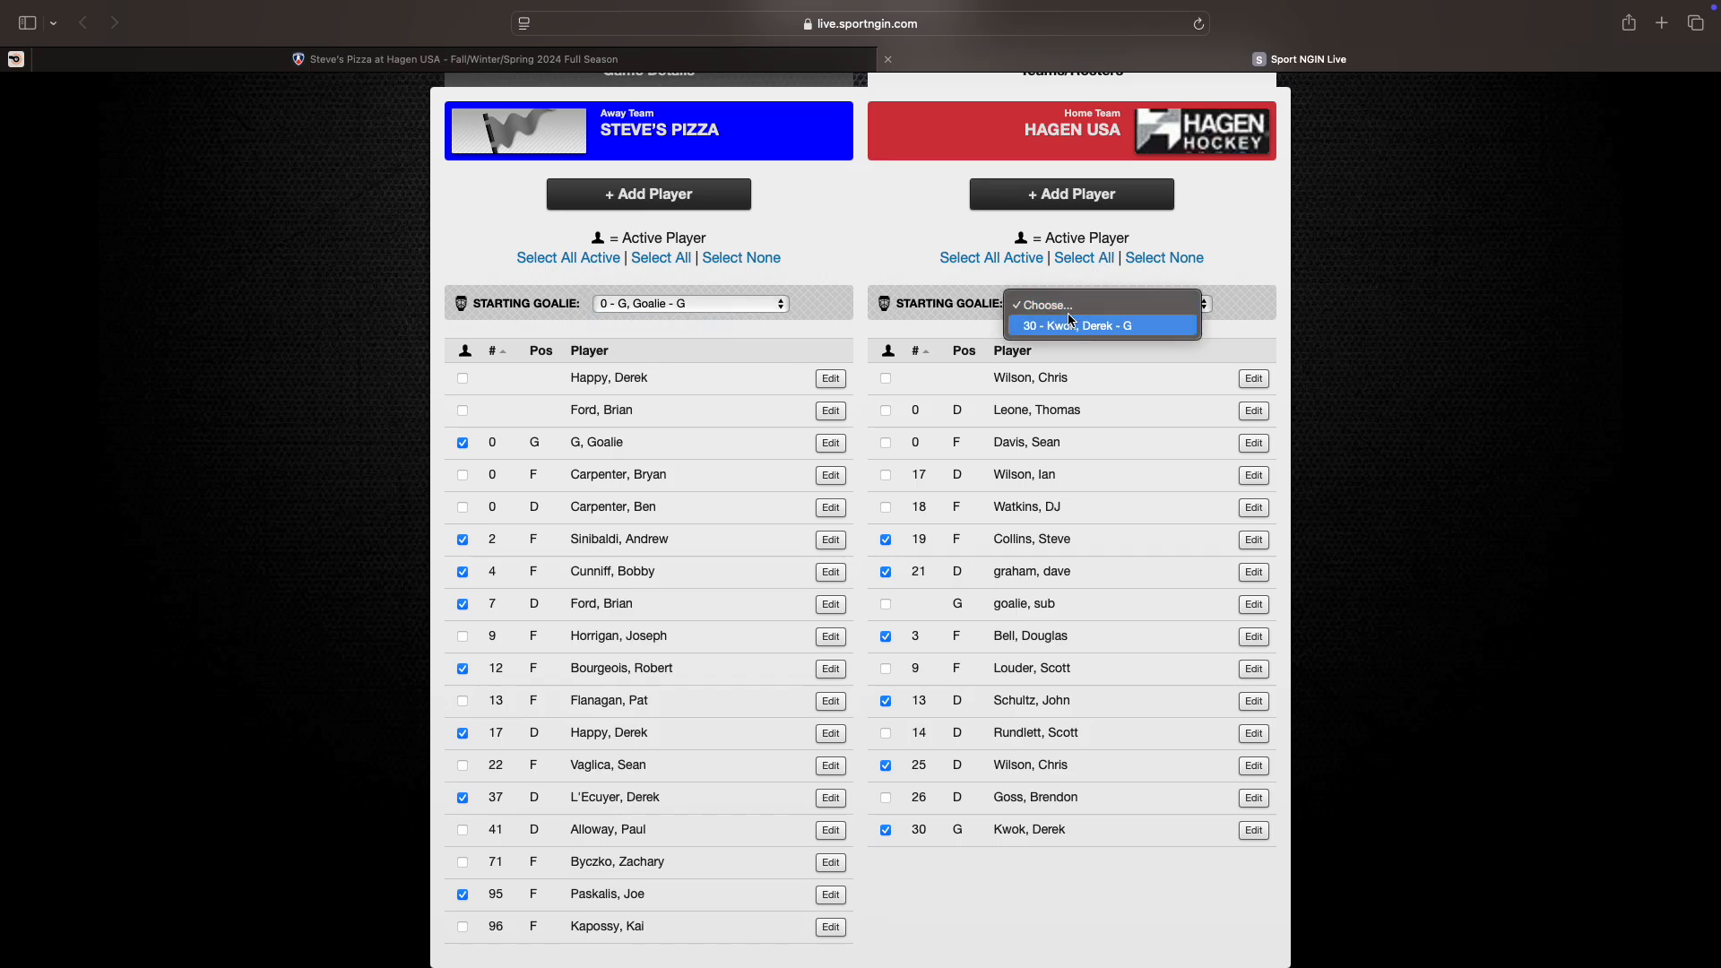
left_click(1062, 327)
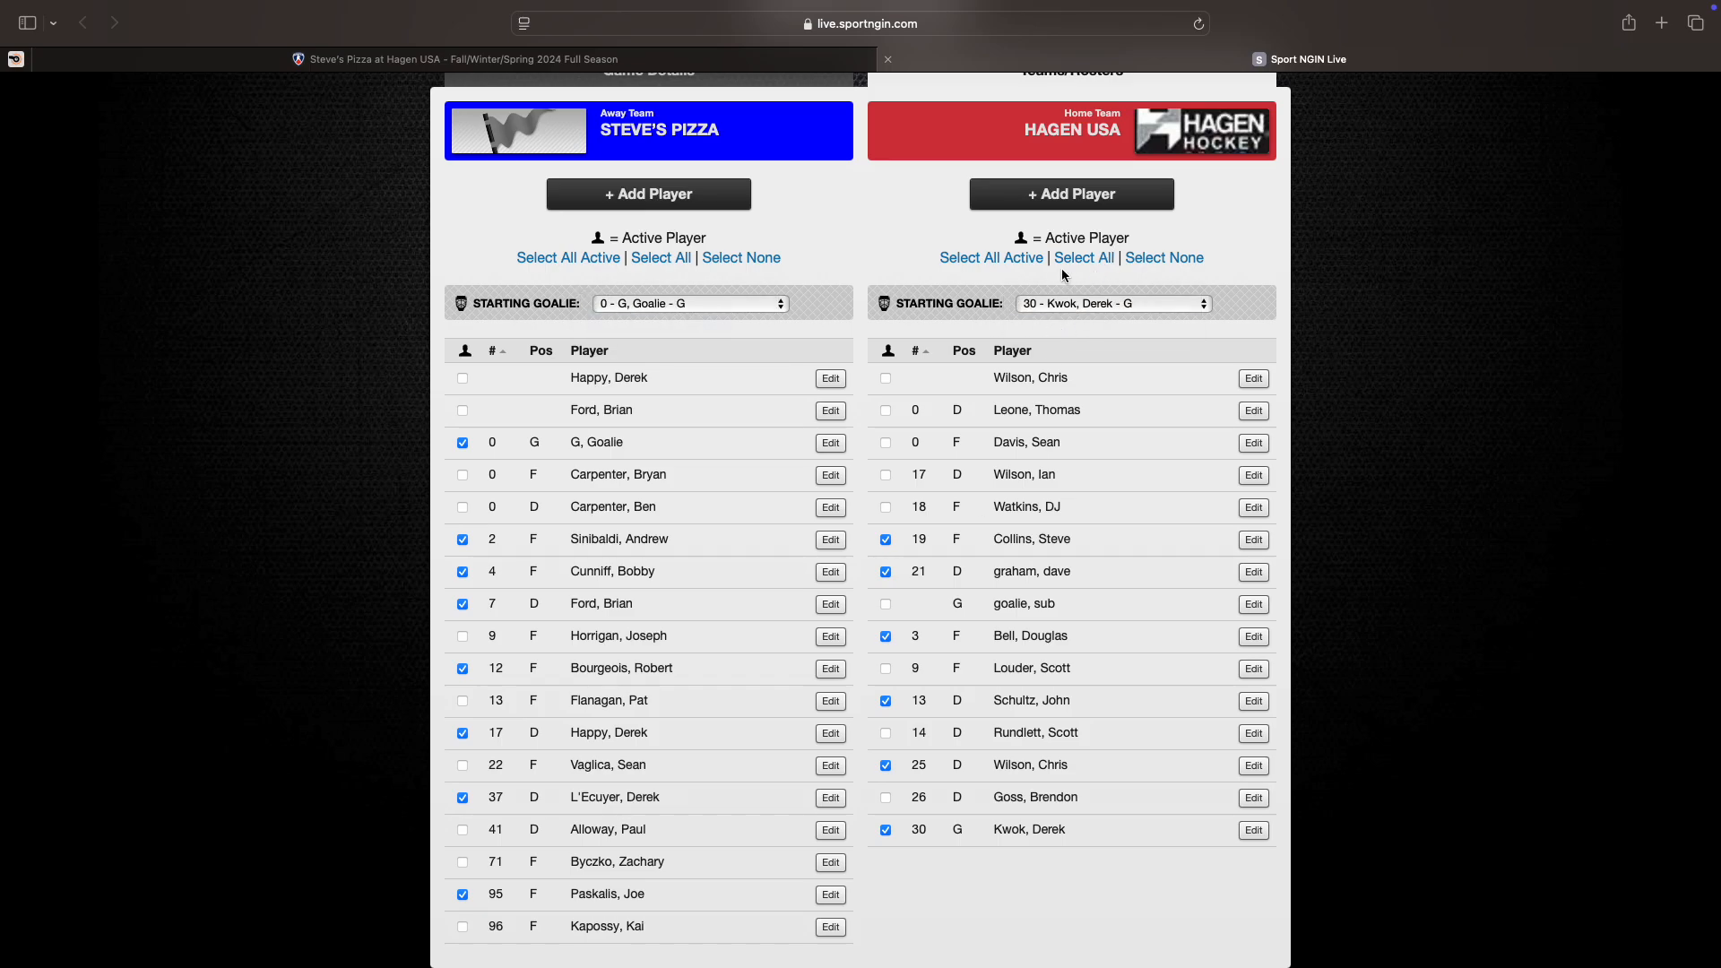
left_click(1056, 306)
left_click(1049, 285)
Step: Reselect #30 as Hagen USA's starting goalie and review both active rosters
left_click(1063, 301)
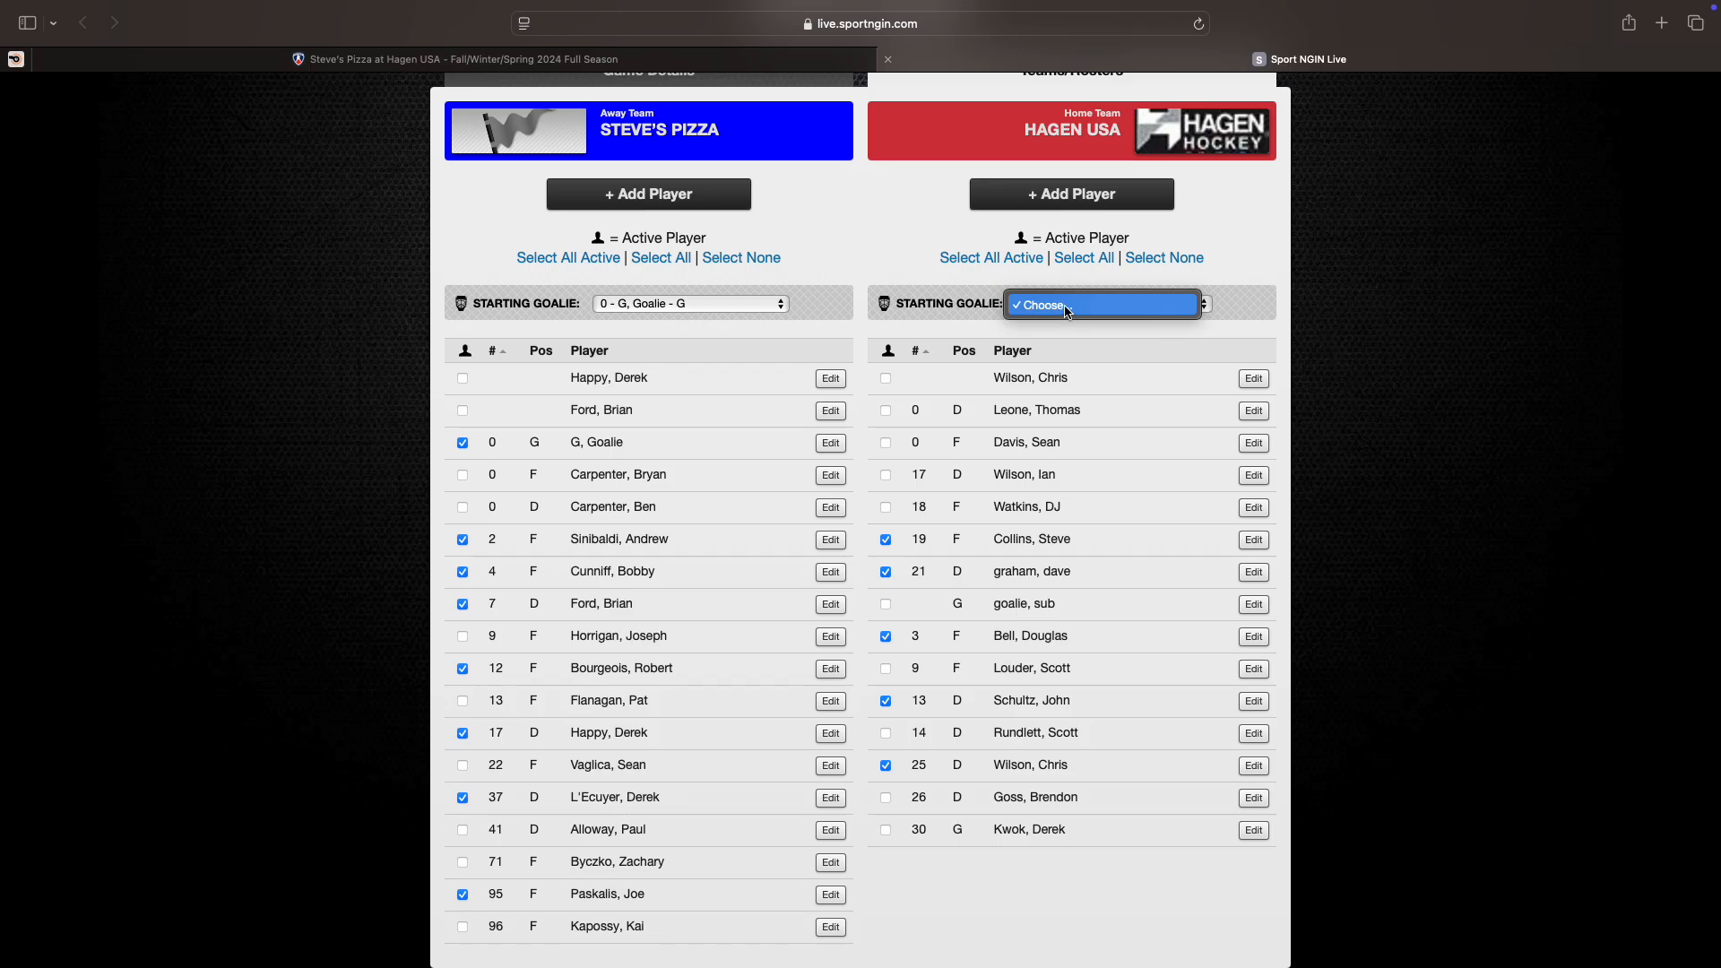
left_click(1024, 308)
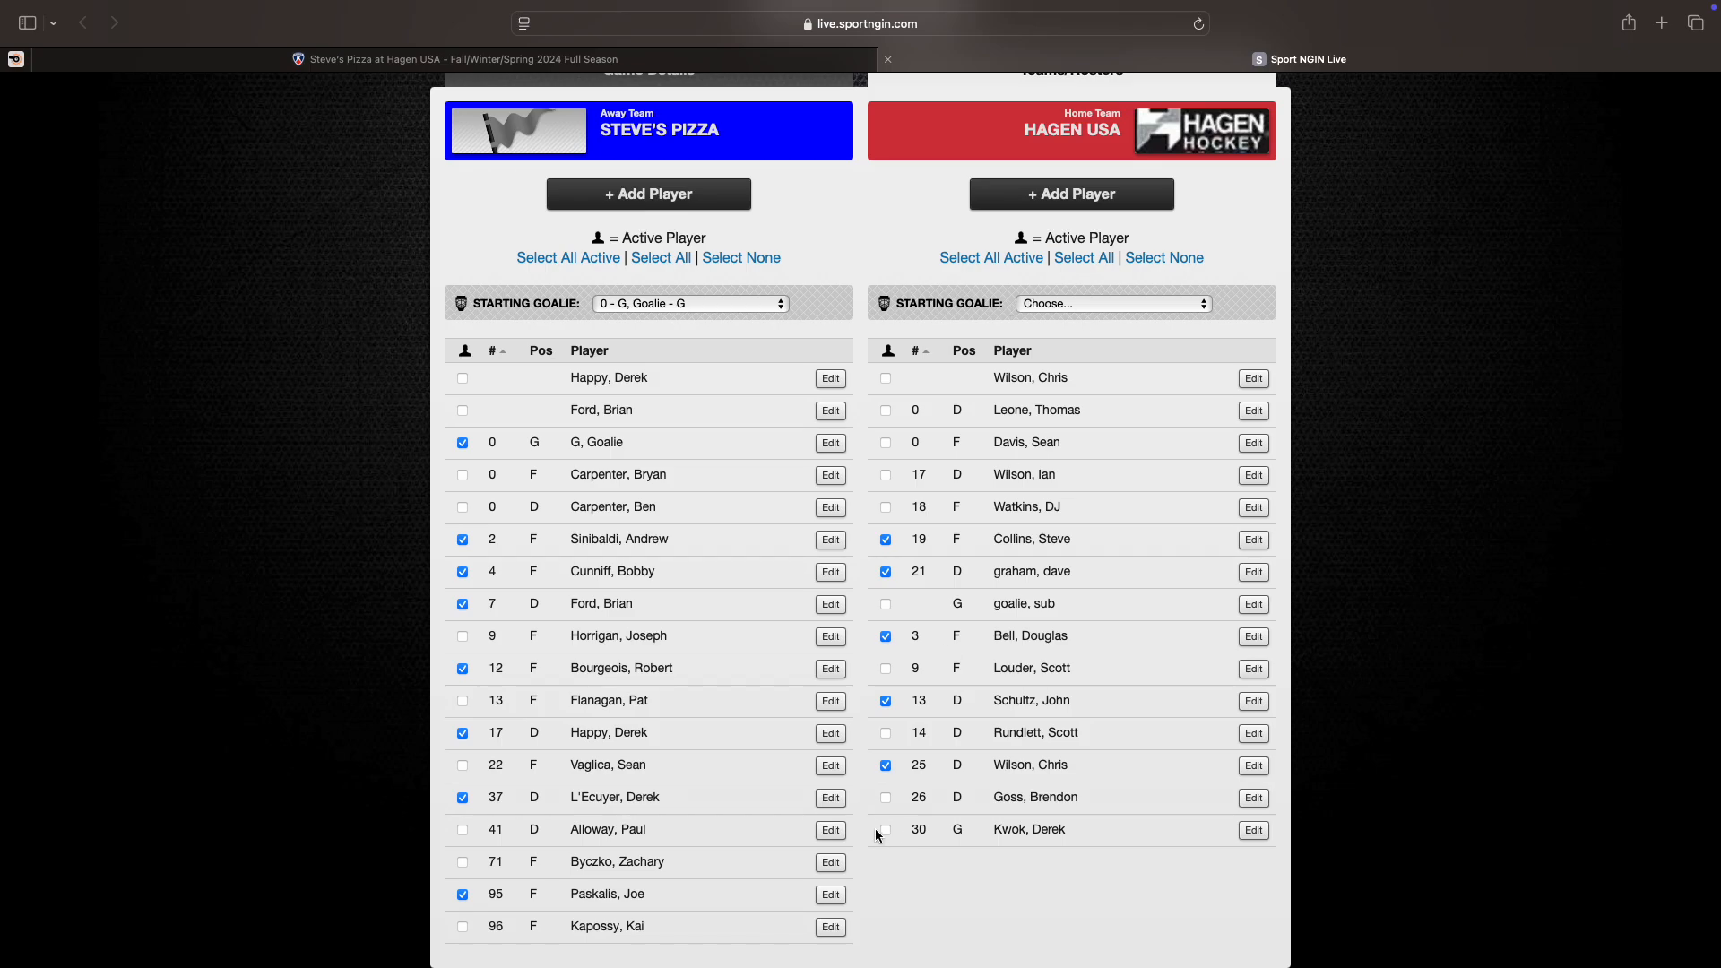
left_click(1081, 298)
left_click(1075, 329)
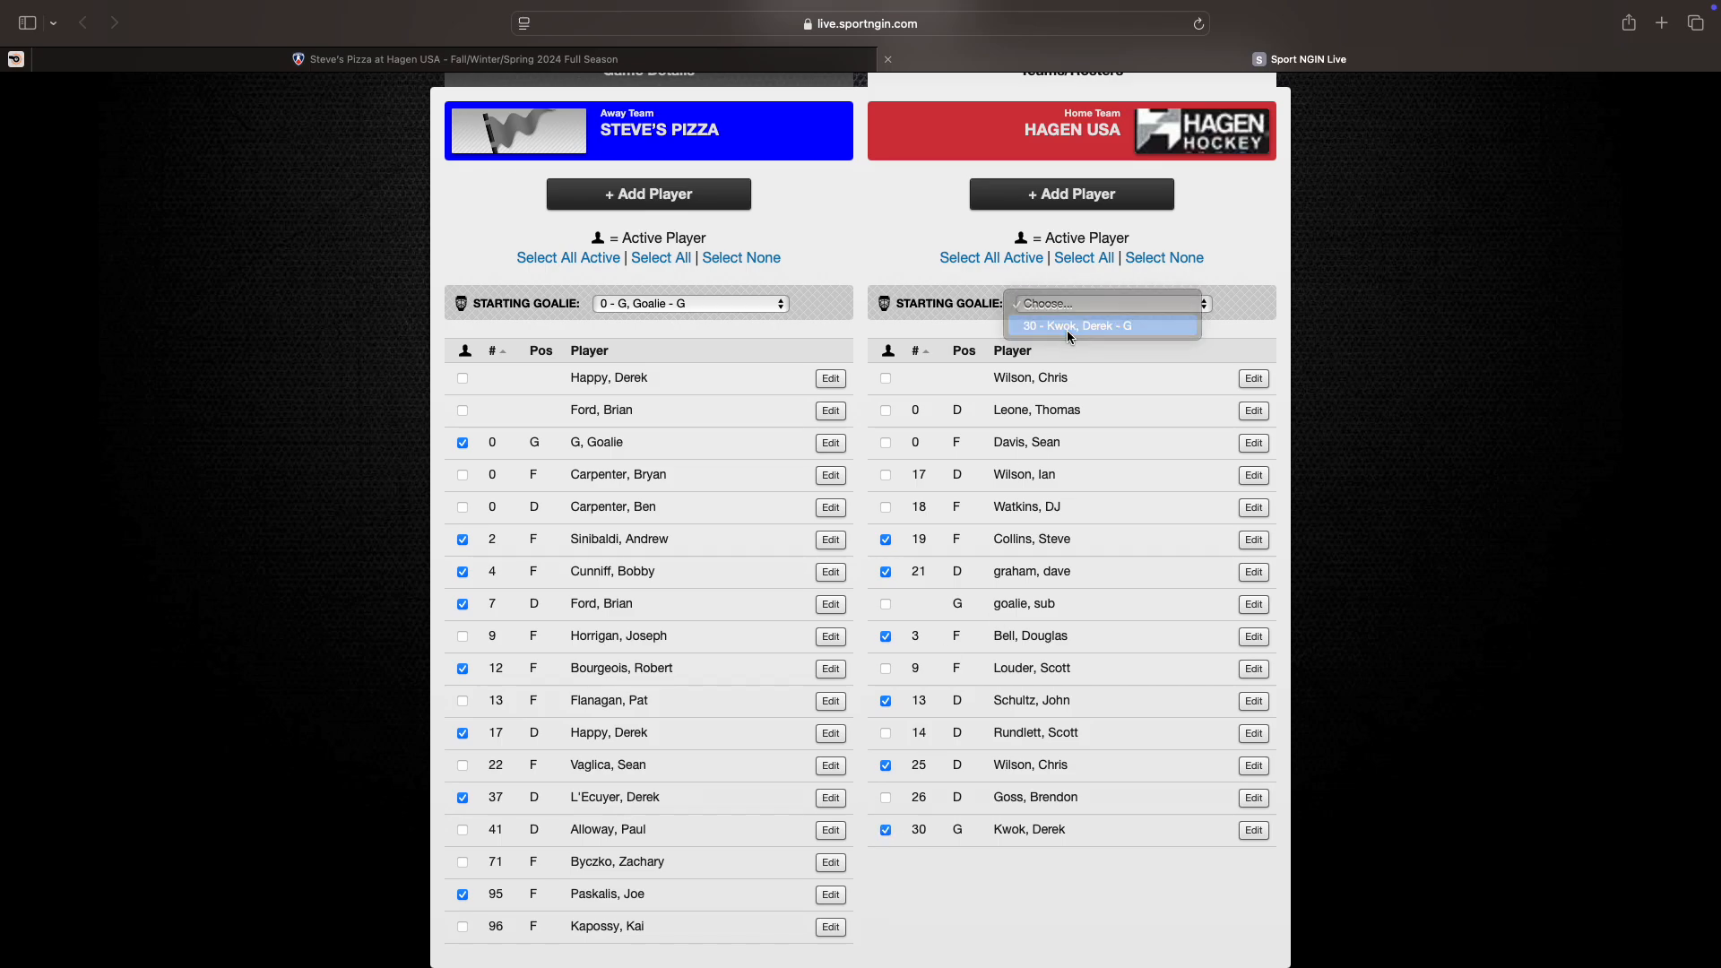
scroll(825, 326, "up", 1)
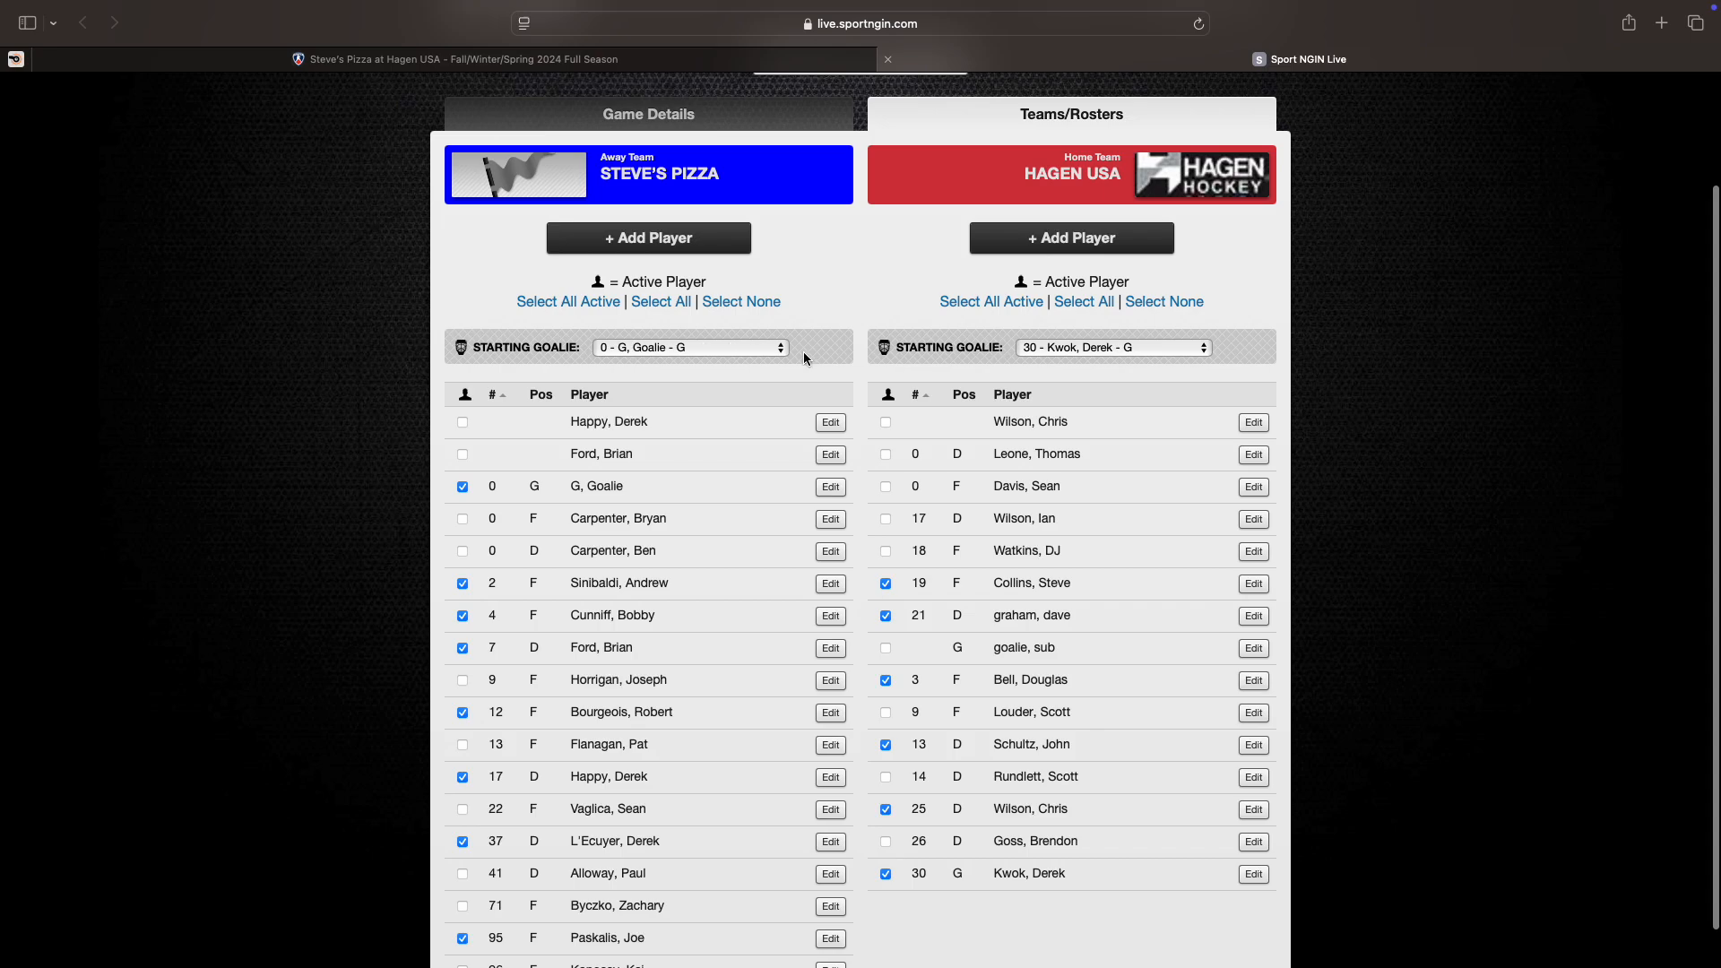
scroll(876, 353, "up", 2)
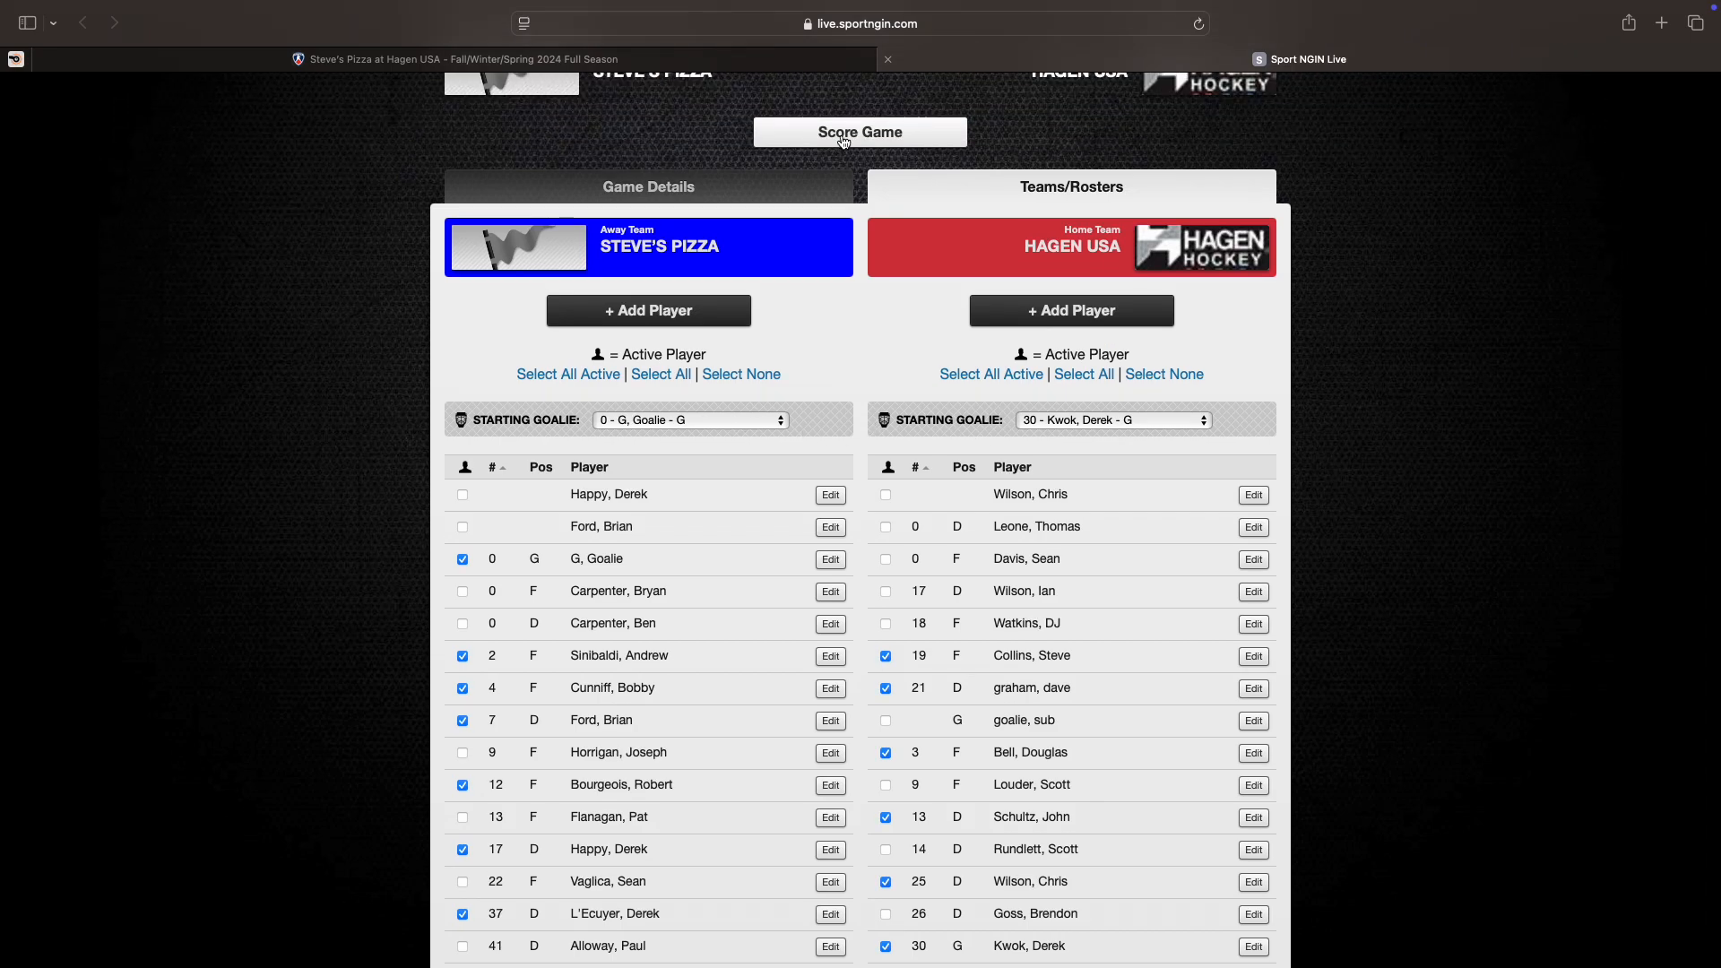
scroll(893, 369, "down", 3)
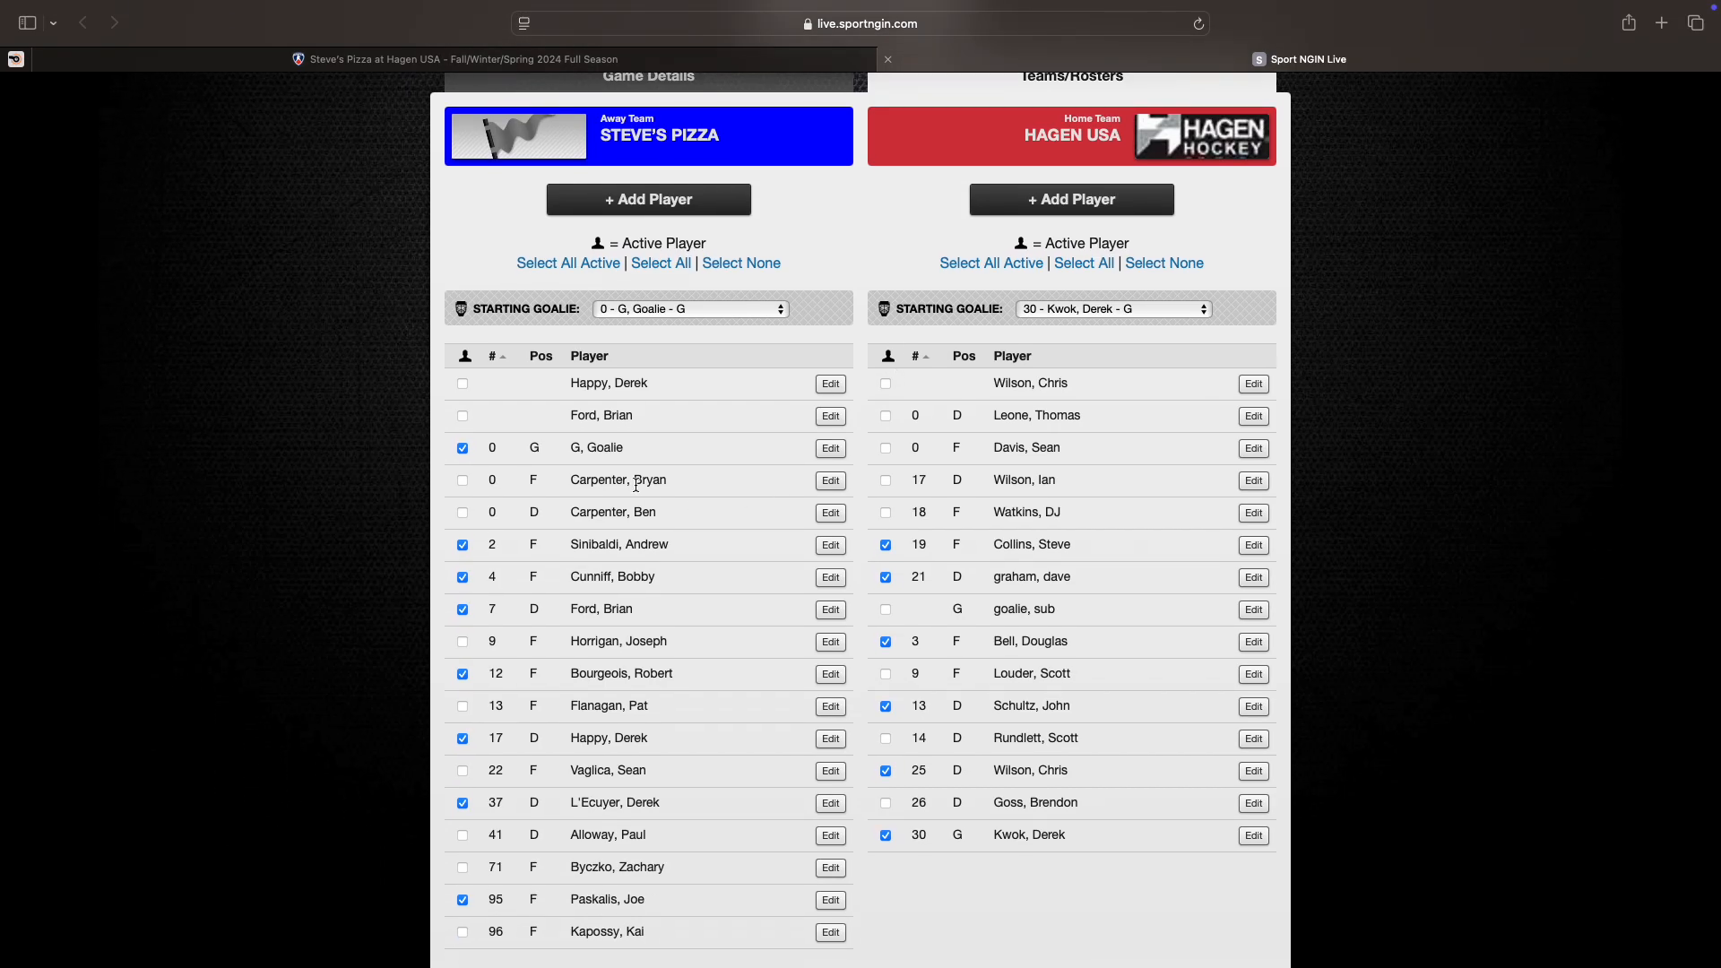
scroll(628, 502, "down", 1)
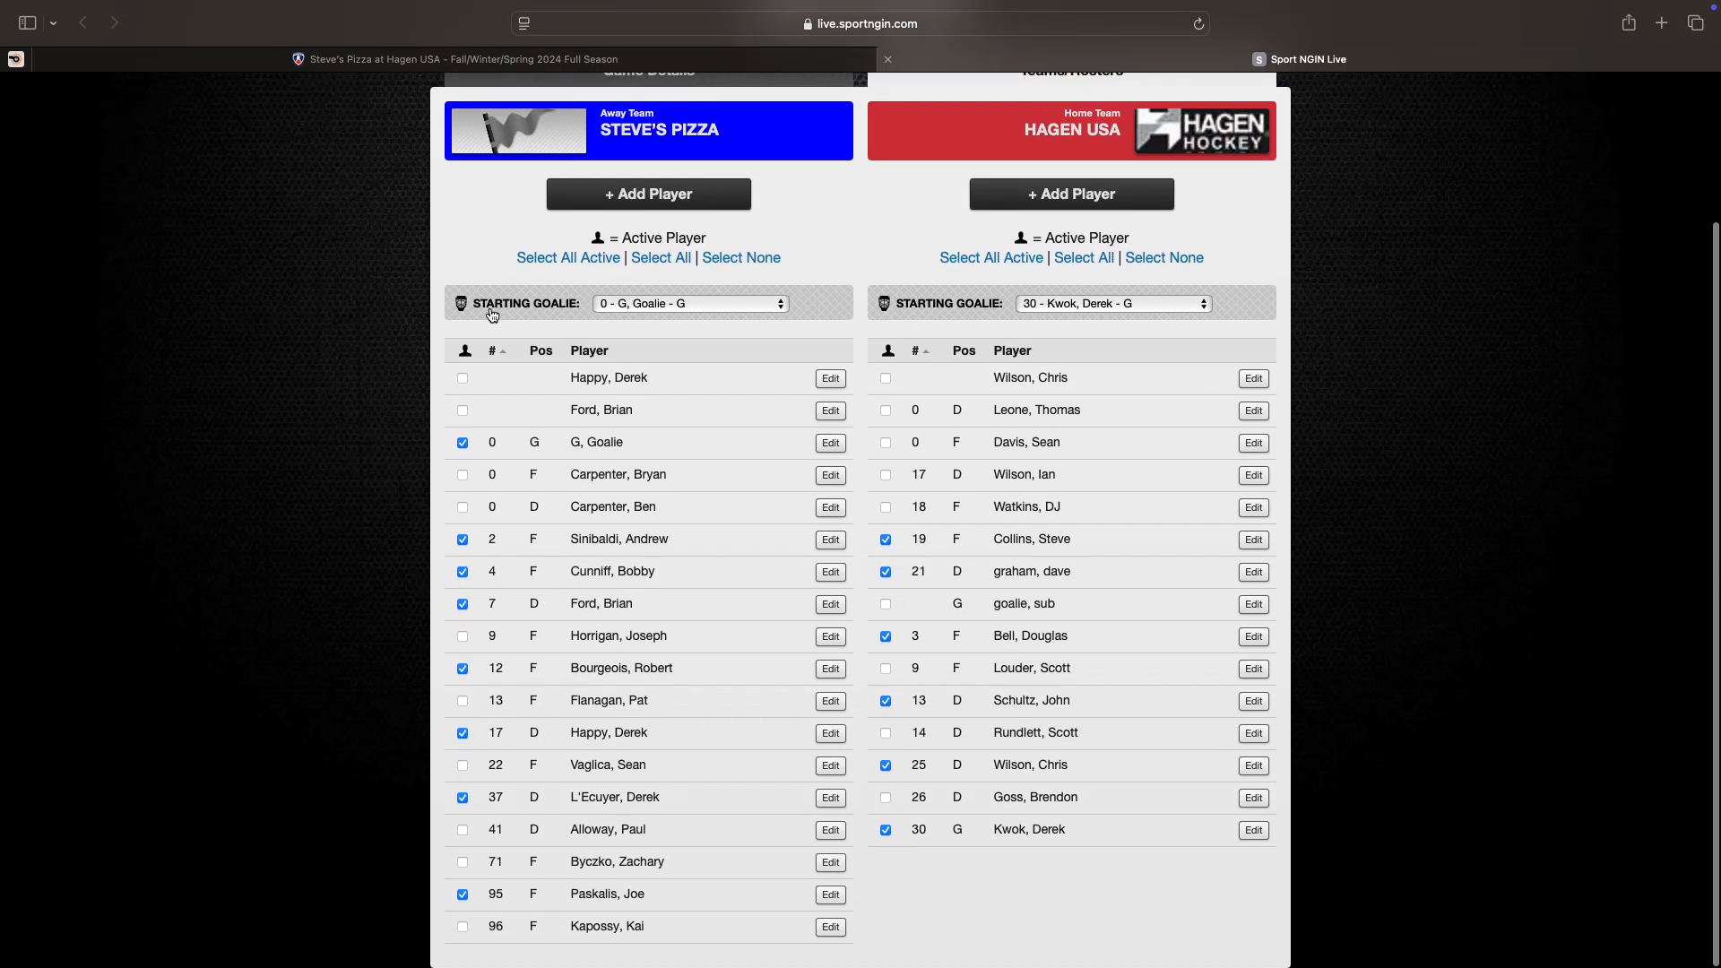
scroll(948, 339, "up", 1)
scroll(949, 341, "up", 1)
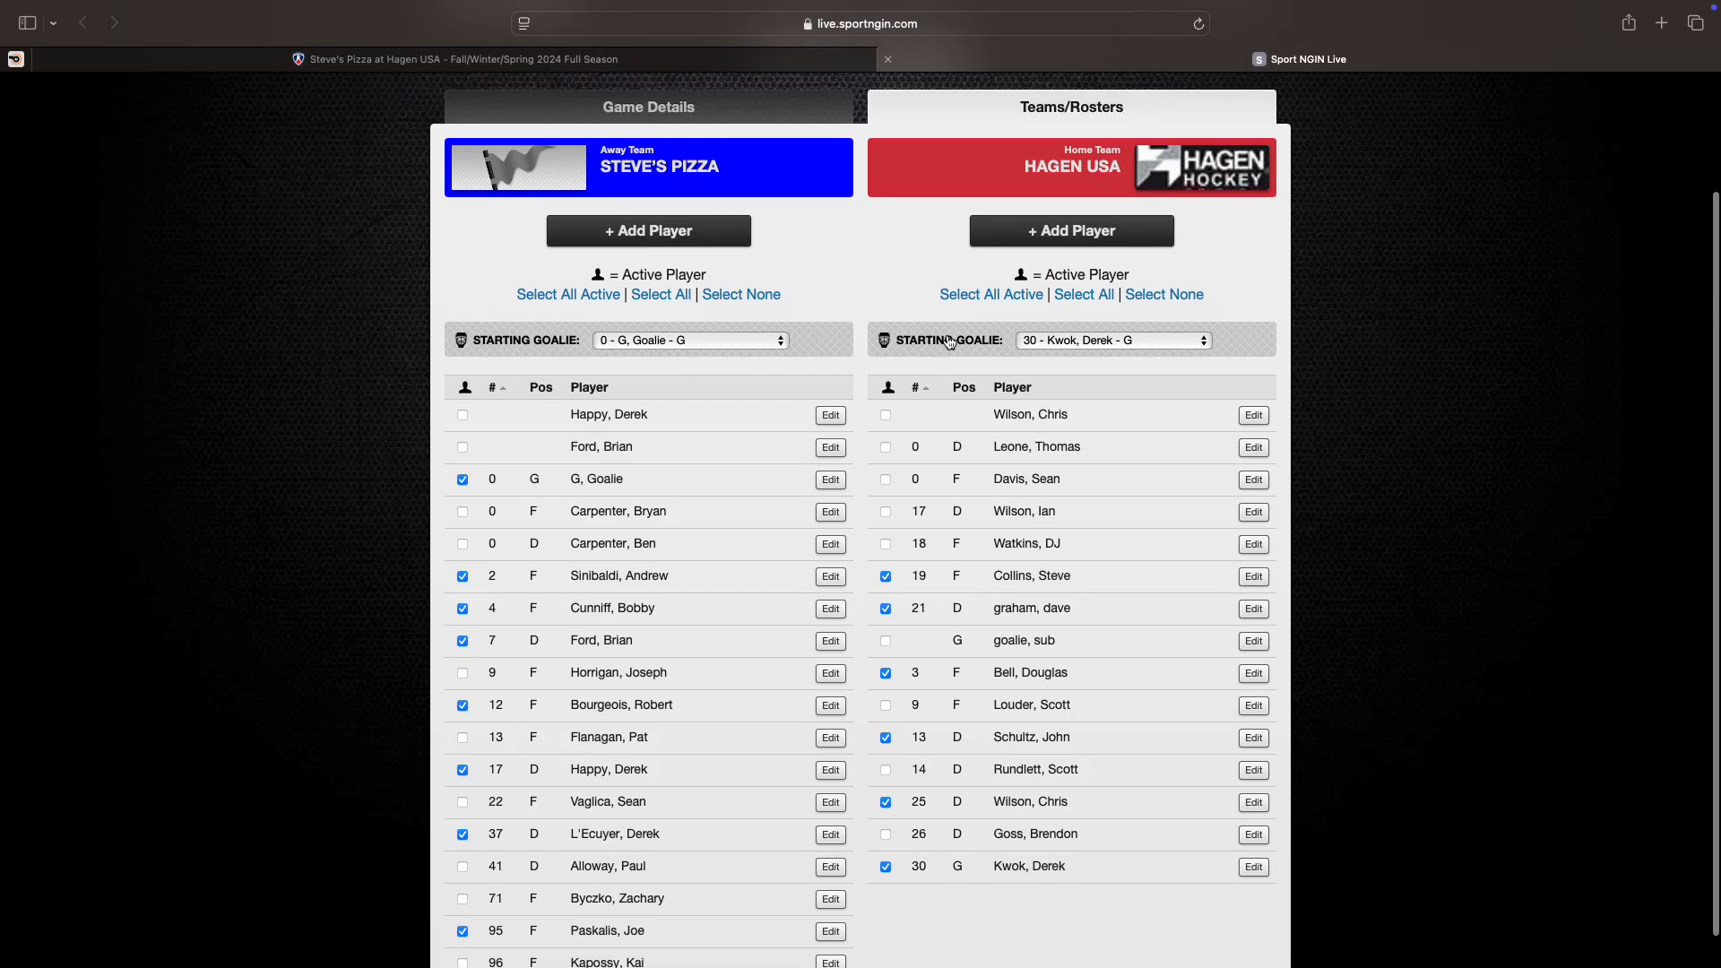
scroll(949, 341, "up", 2)
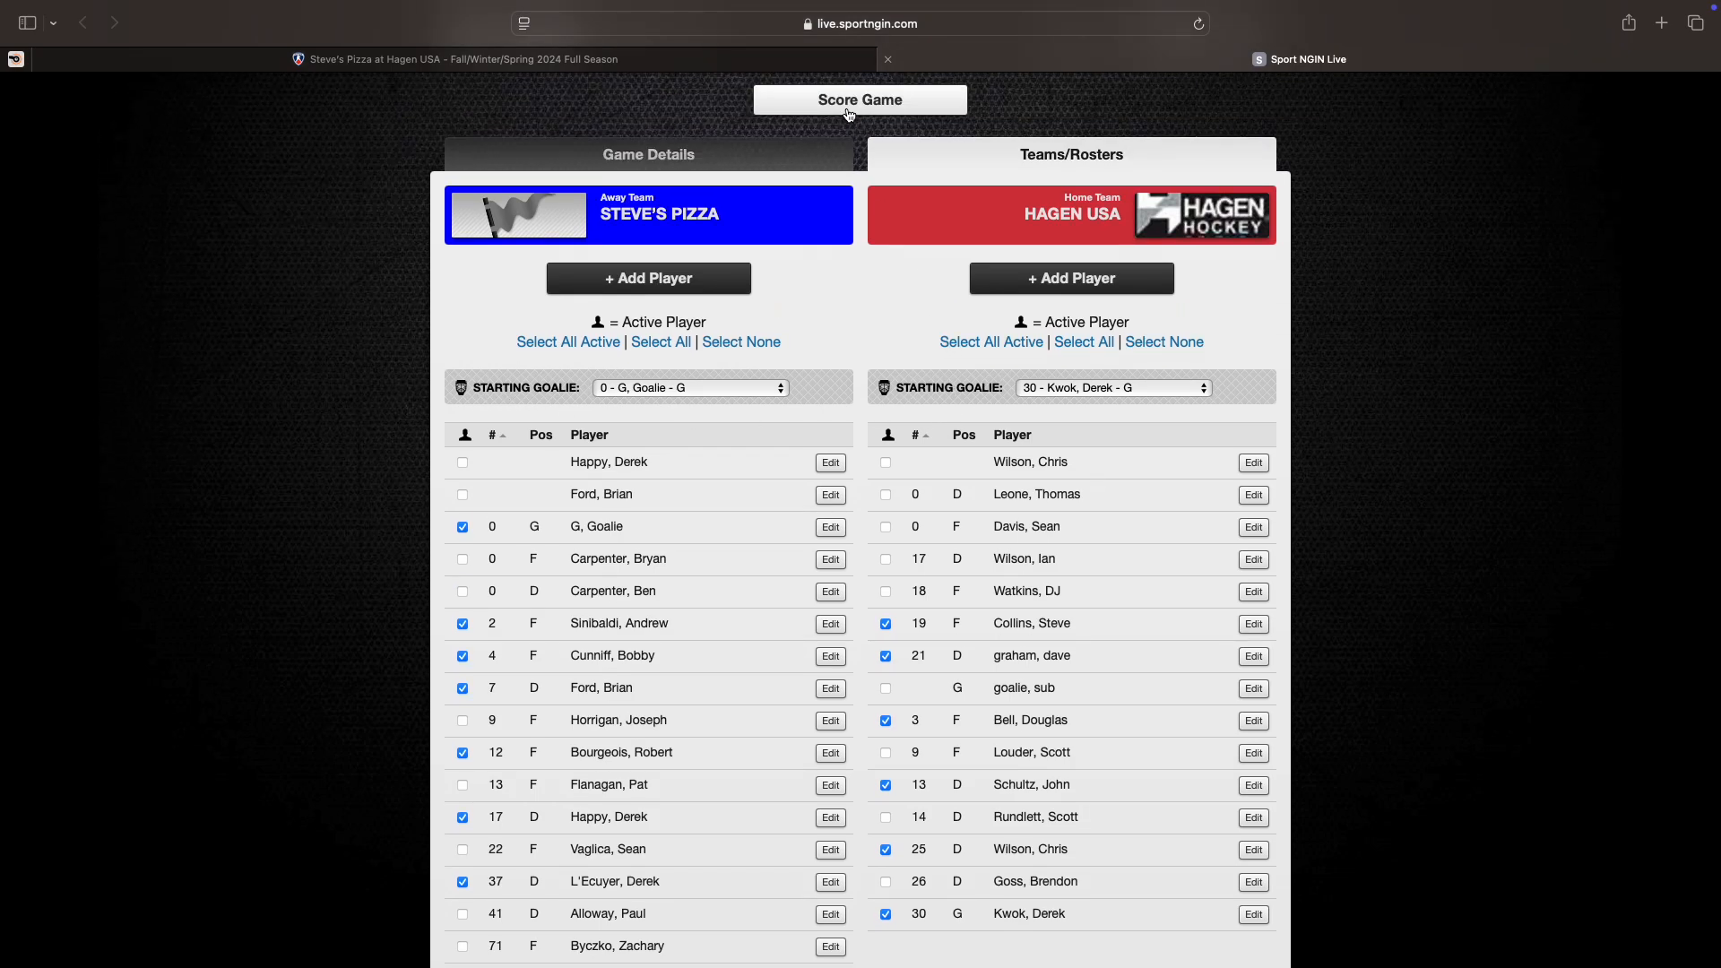
scroll(849, 114, "up", 1)
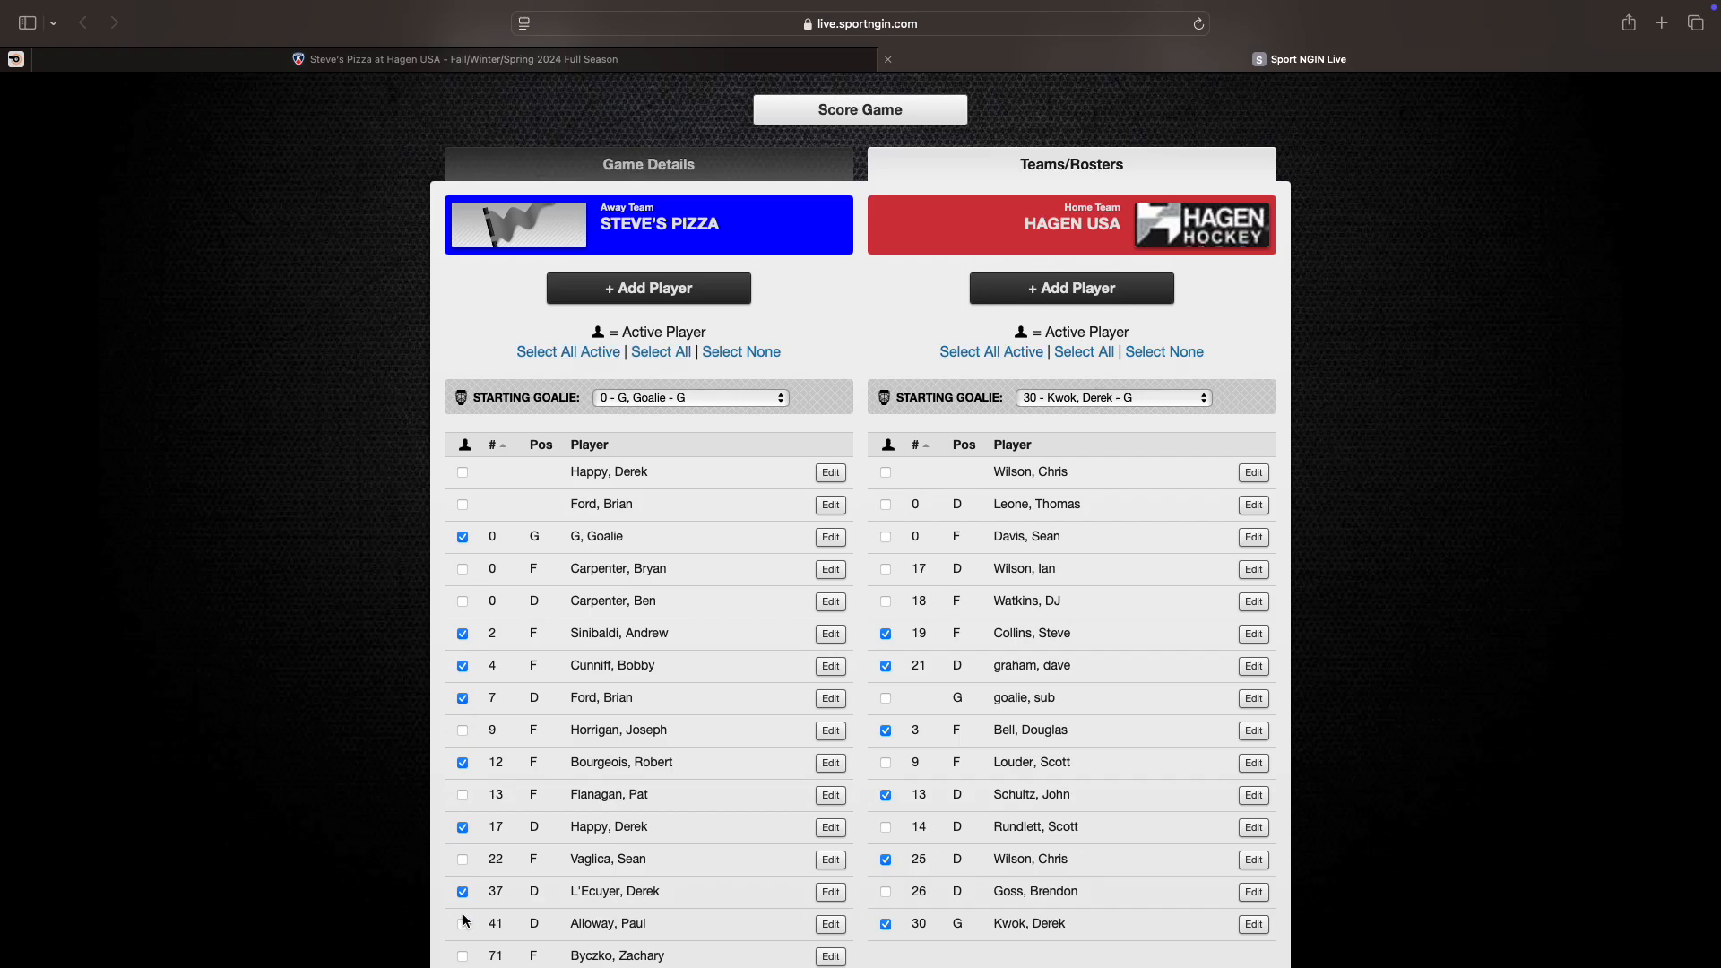
scroll(428, 777, "down", 1)
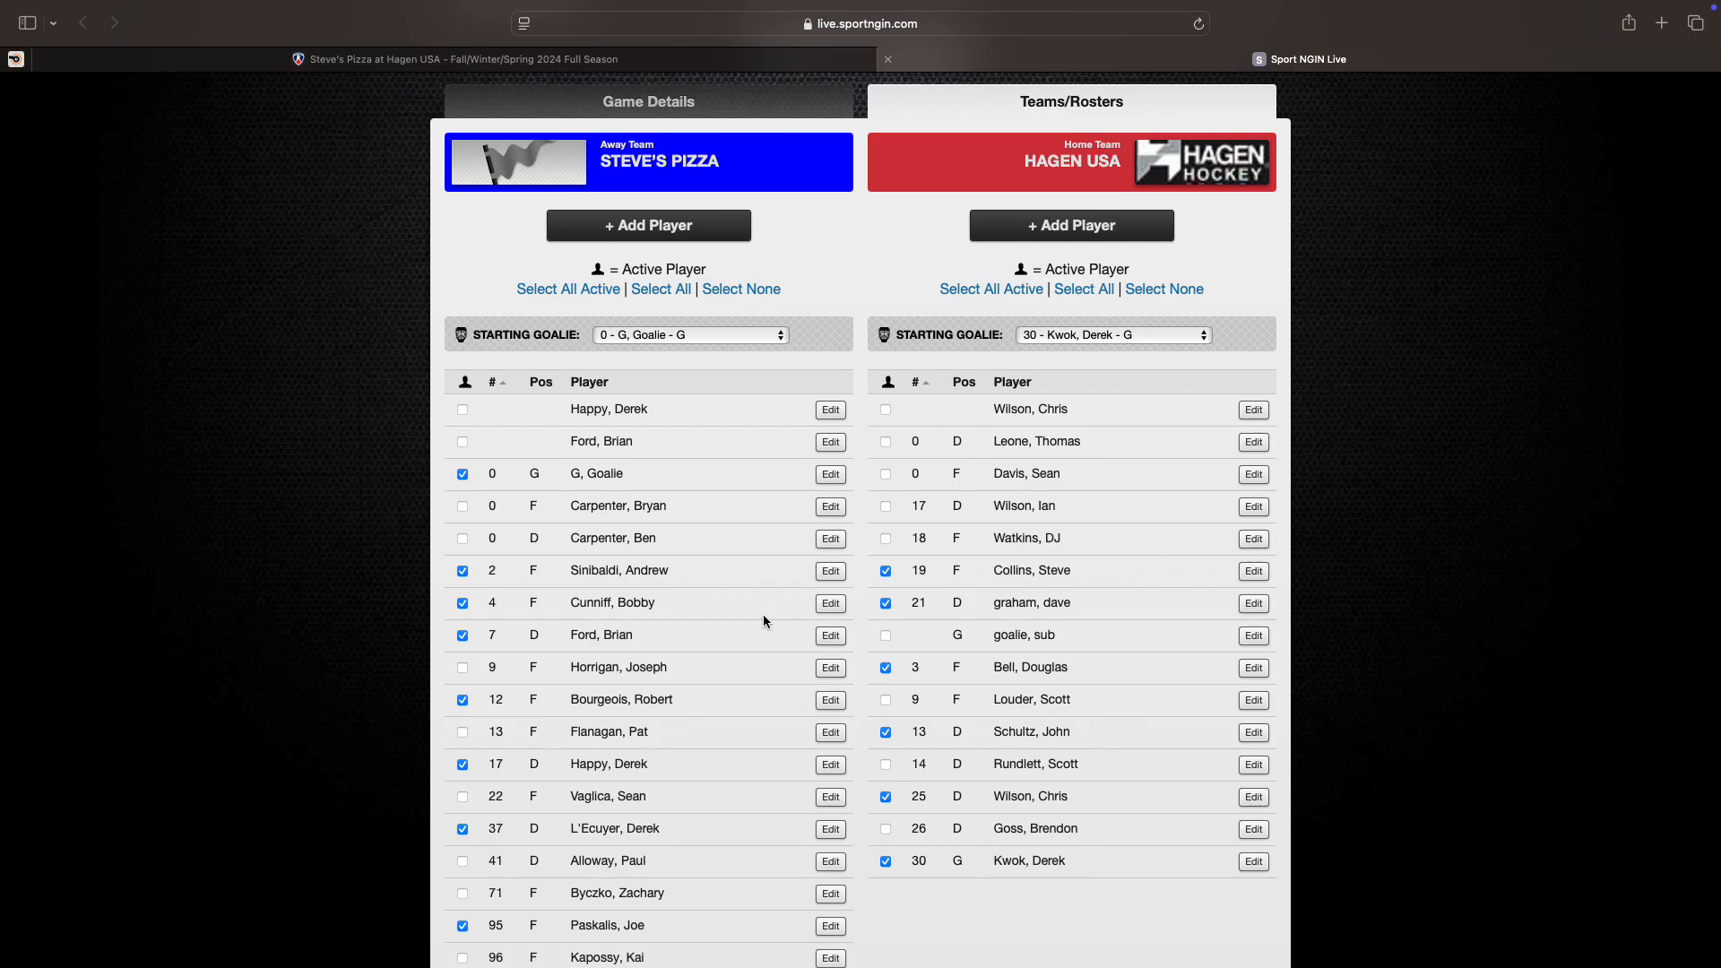
scroll(762, 615, "up", 1)
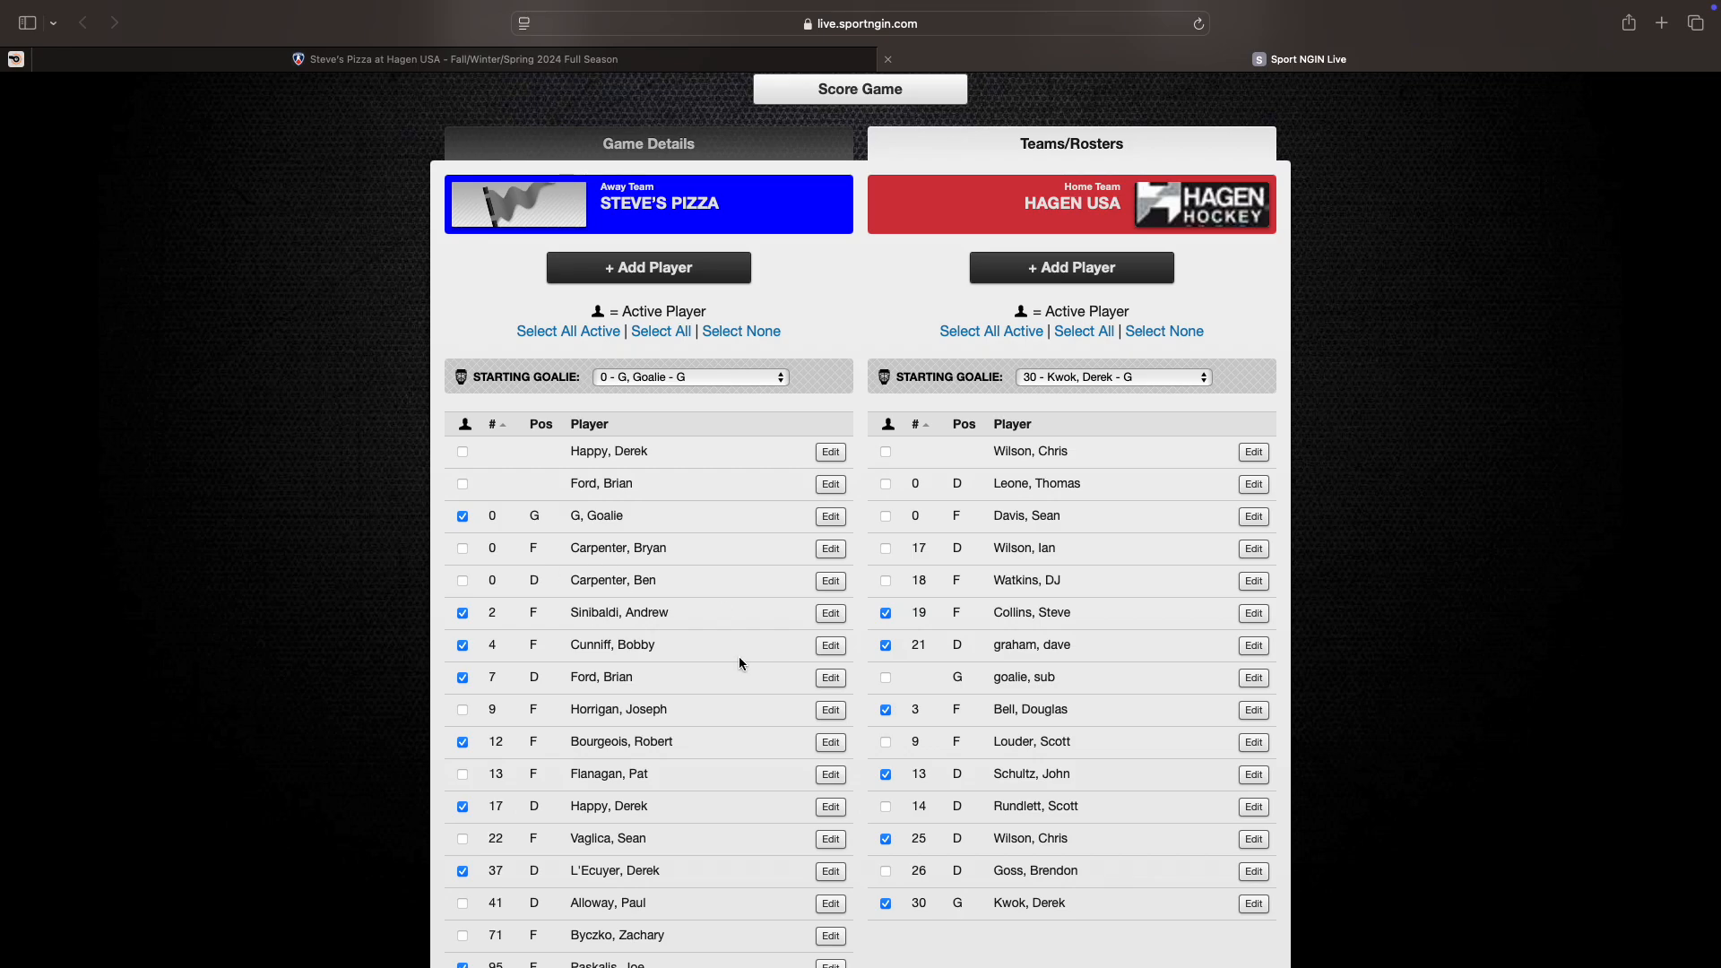
scroll(462, 509, "down", 2)
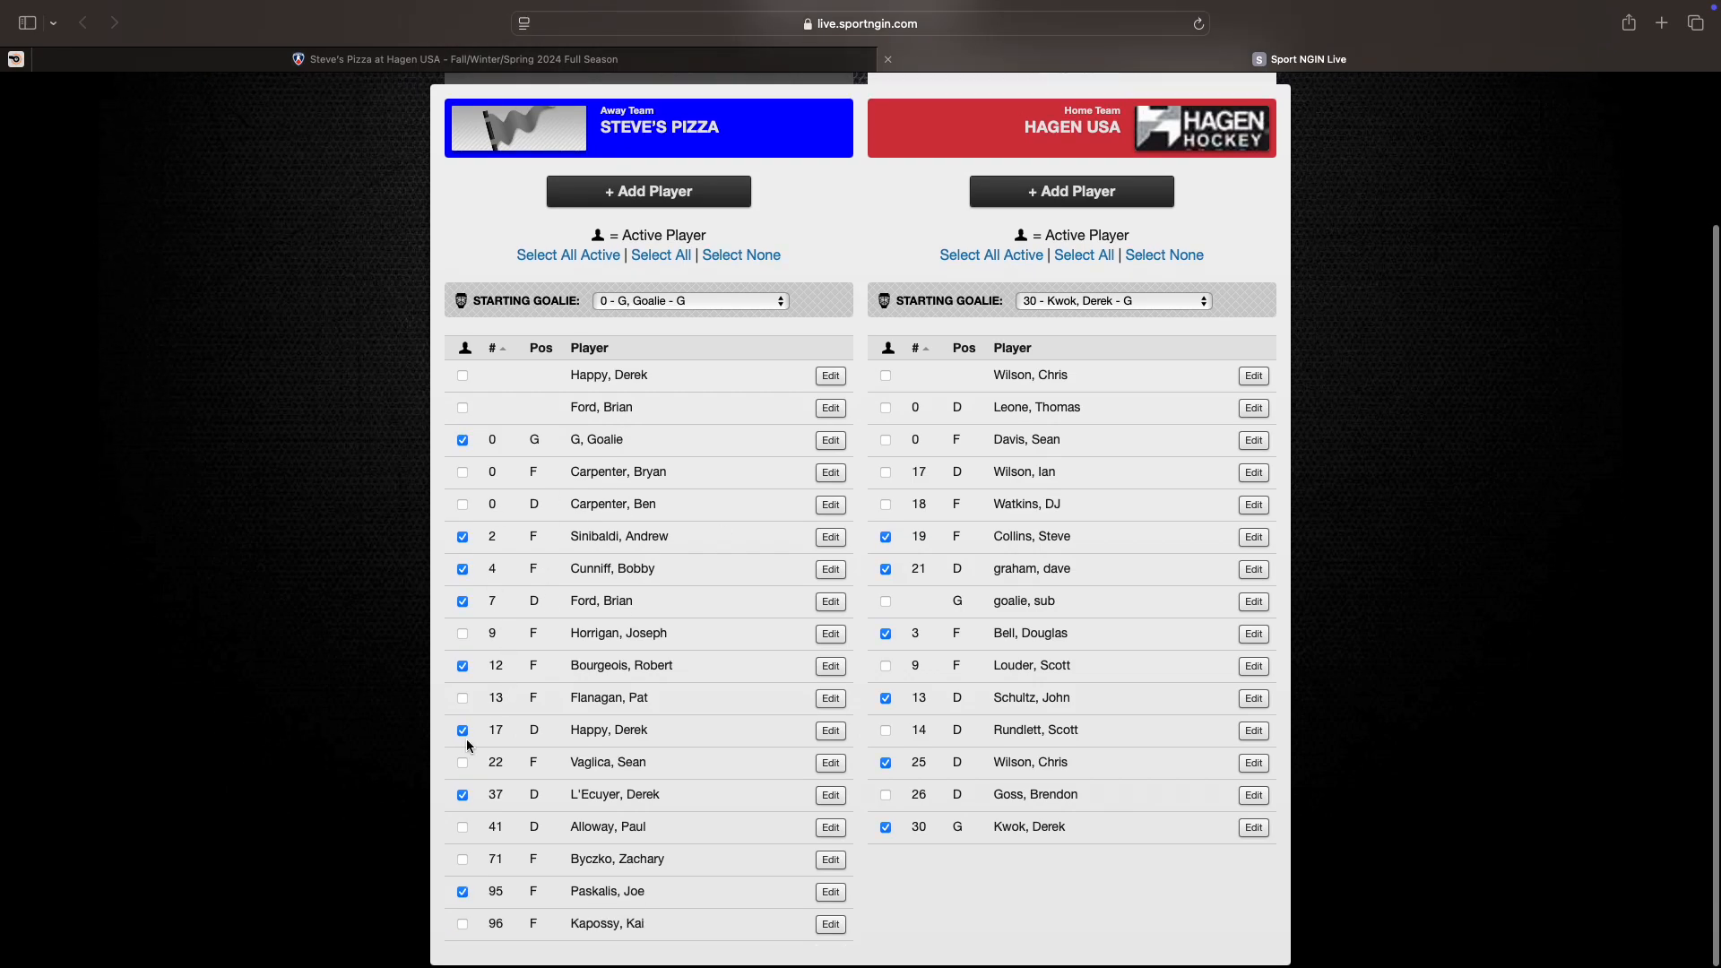
scroll(709, 444, "up", 5)
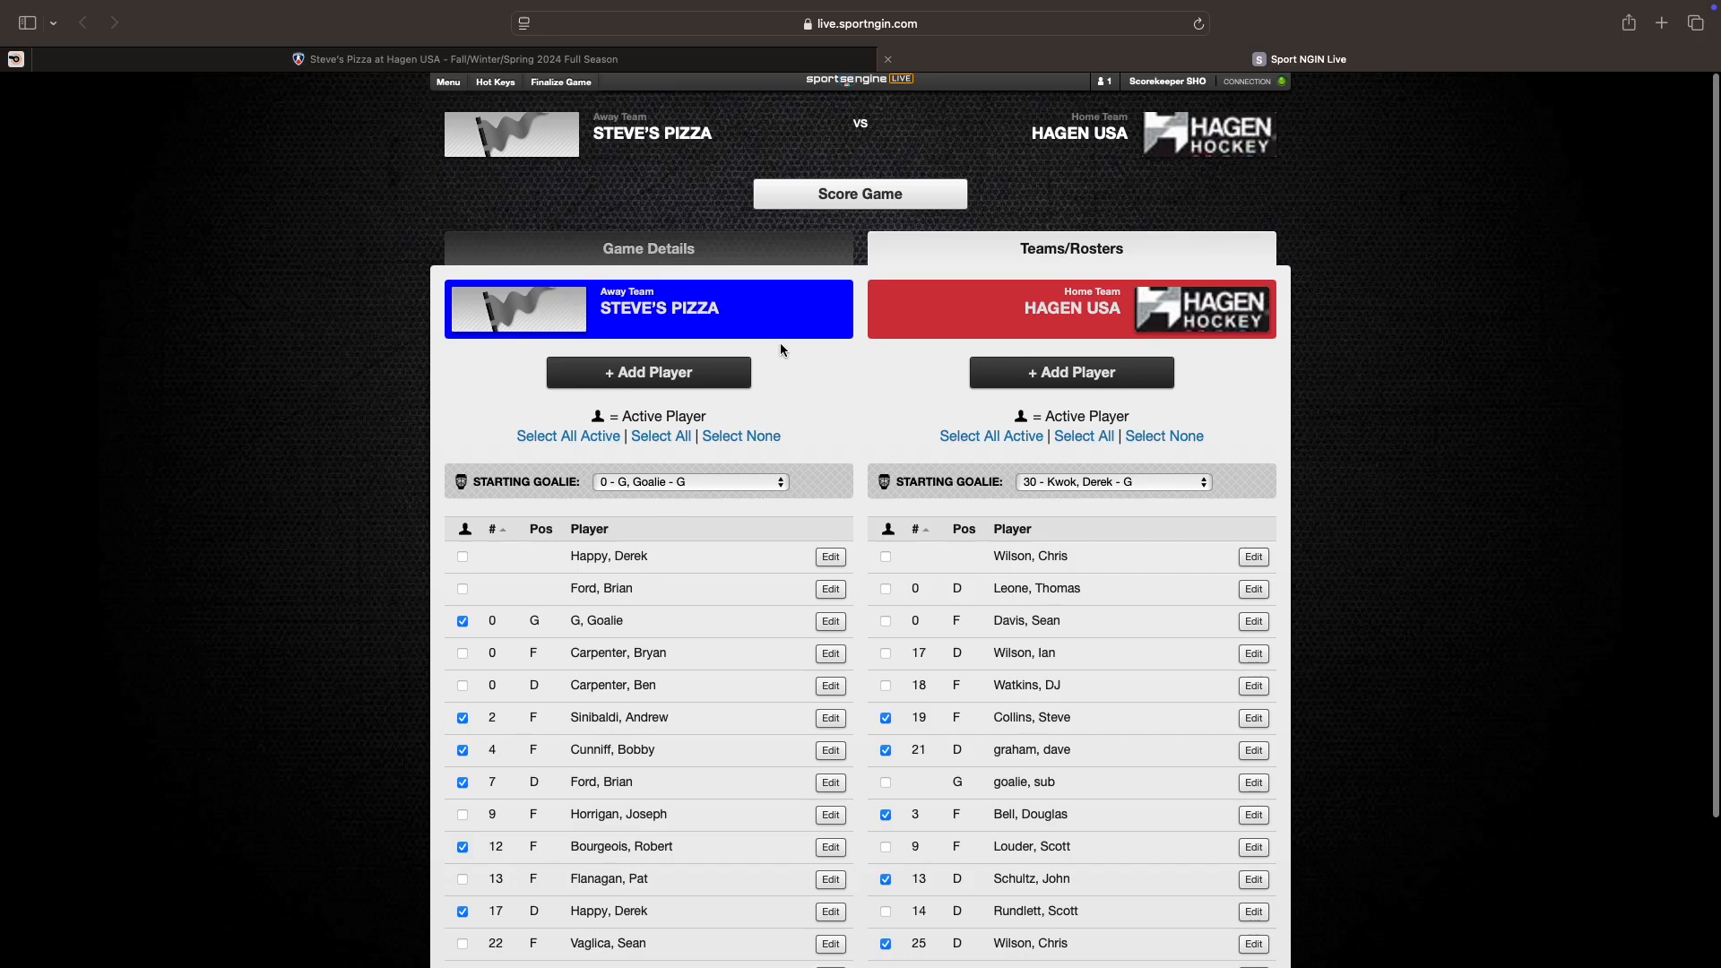
Step: Start live scoring for the game and begin a new Goal play in the 1st period
left_click(857, 197)
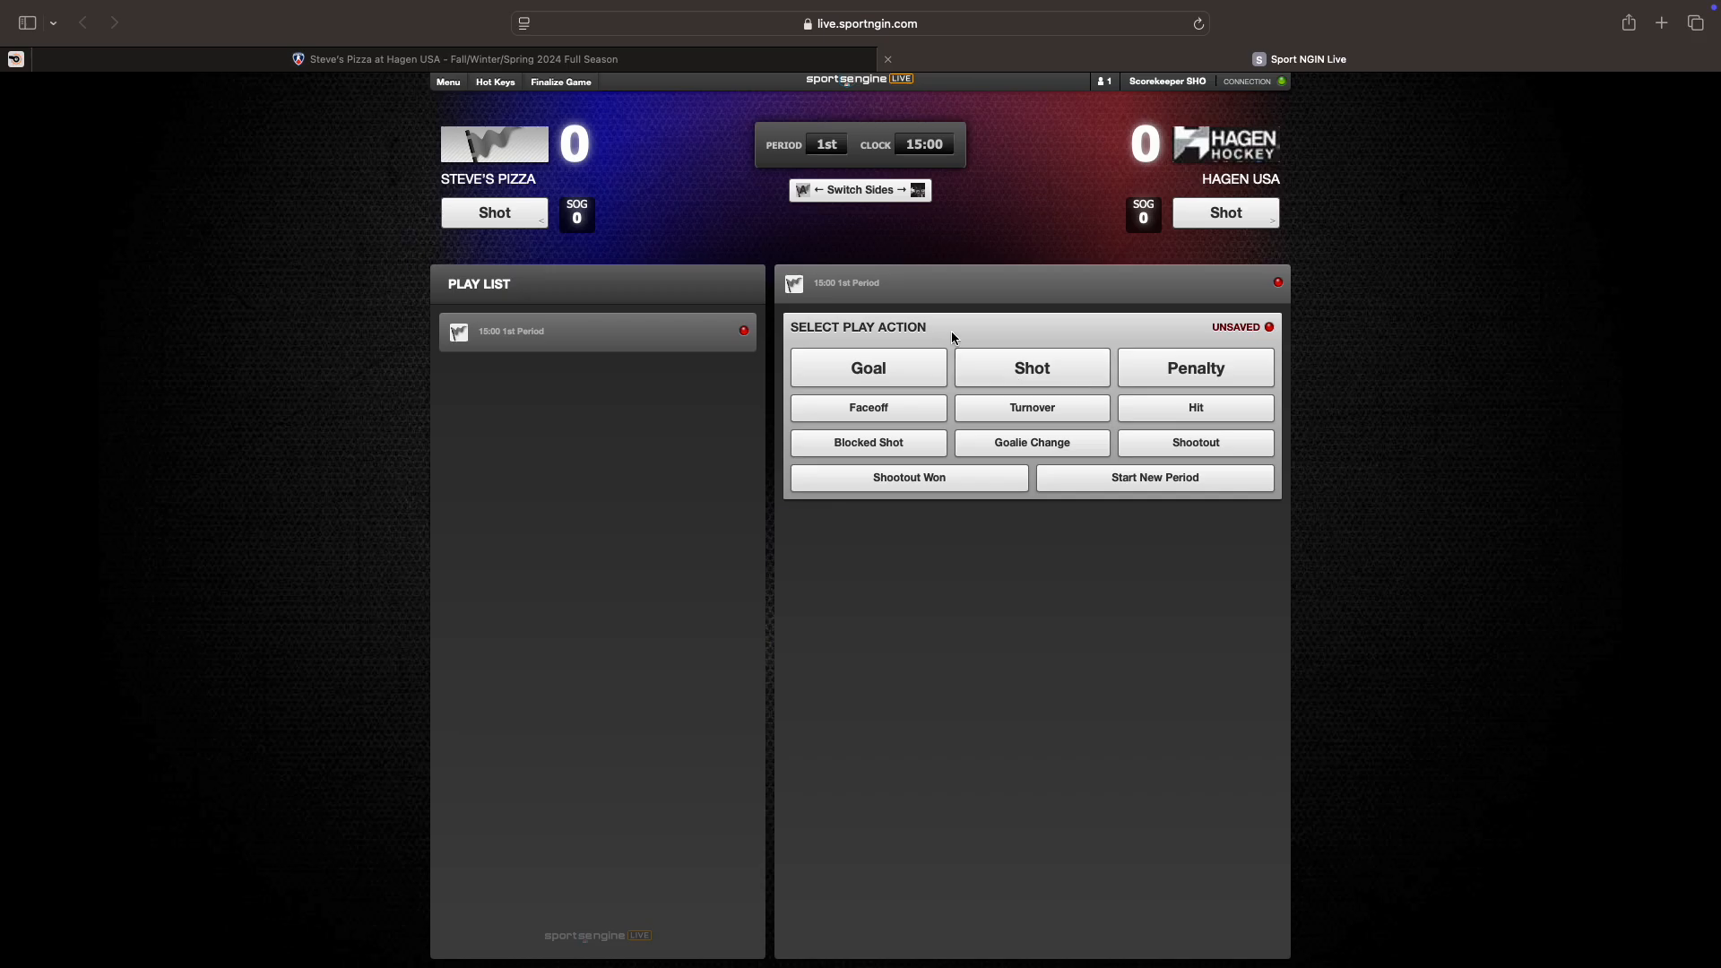
left_click(867, 381)
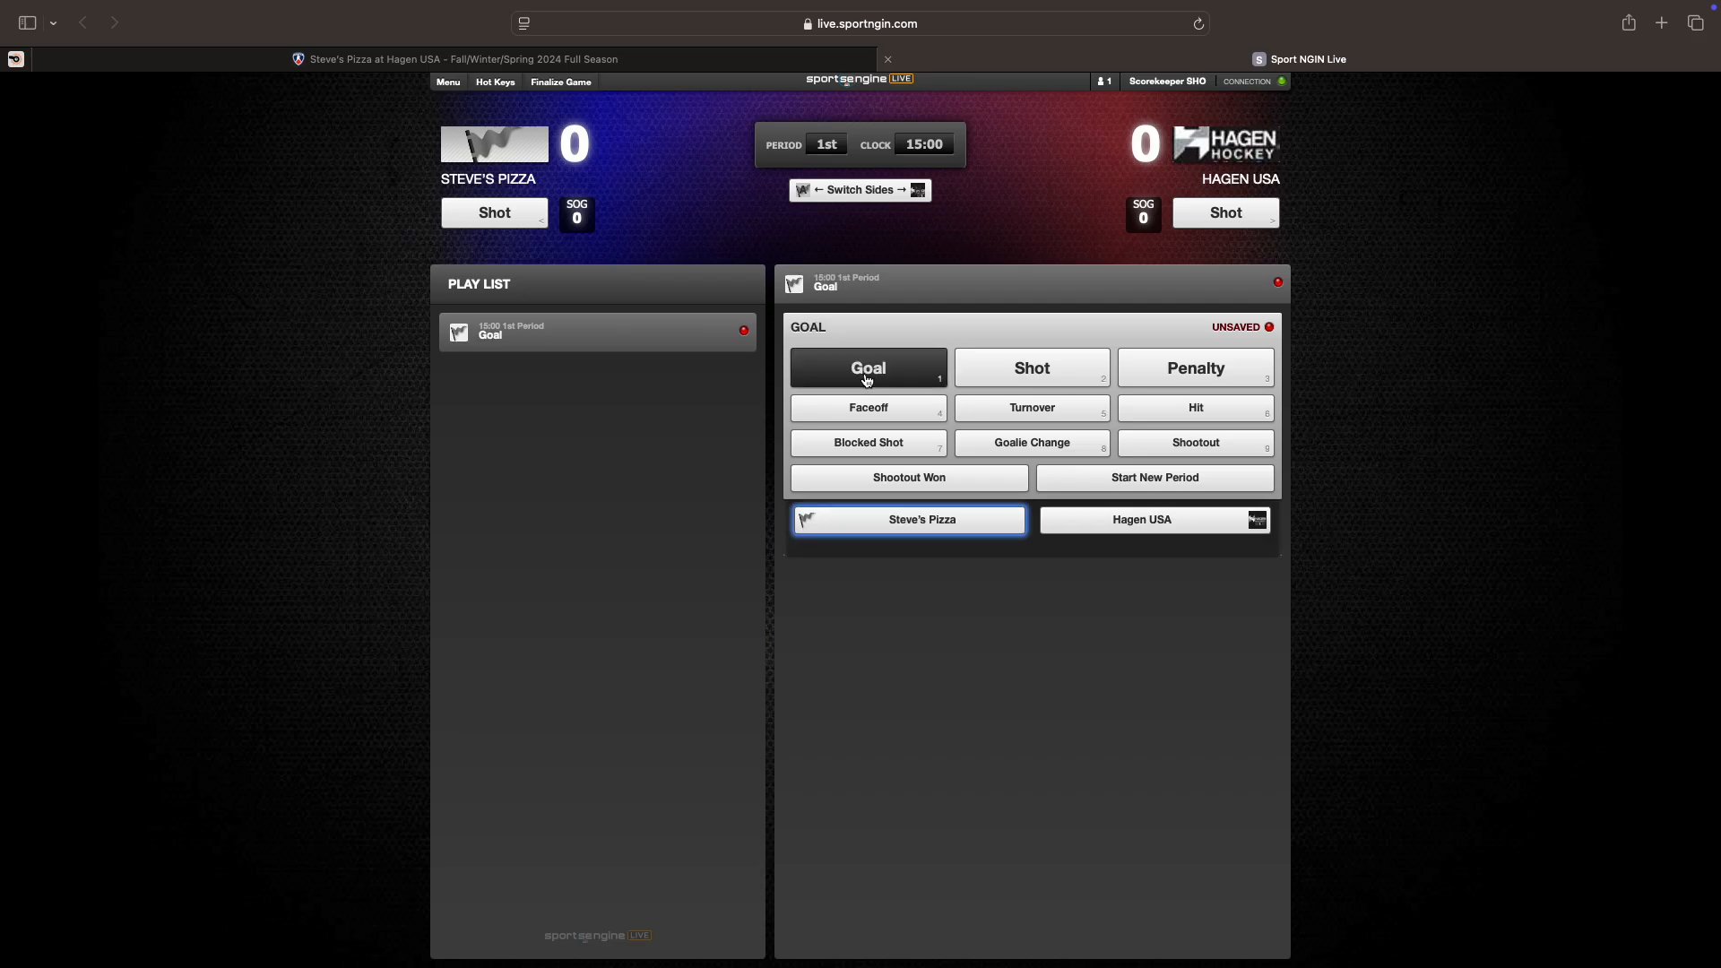
Step: Credit the goal to Hagen USA, scored on the Steve's Pizza #0 goalie
left_click(1141, 527)
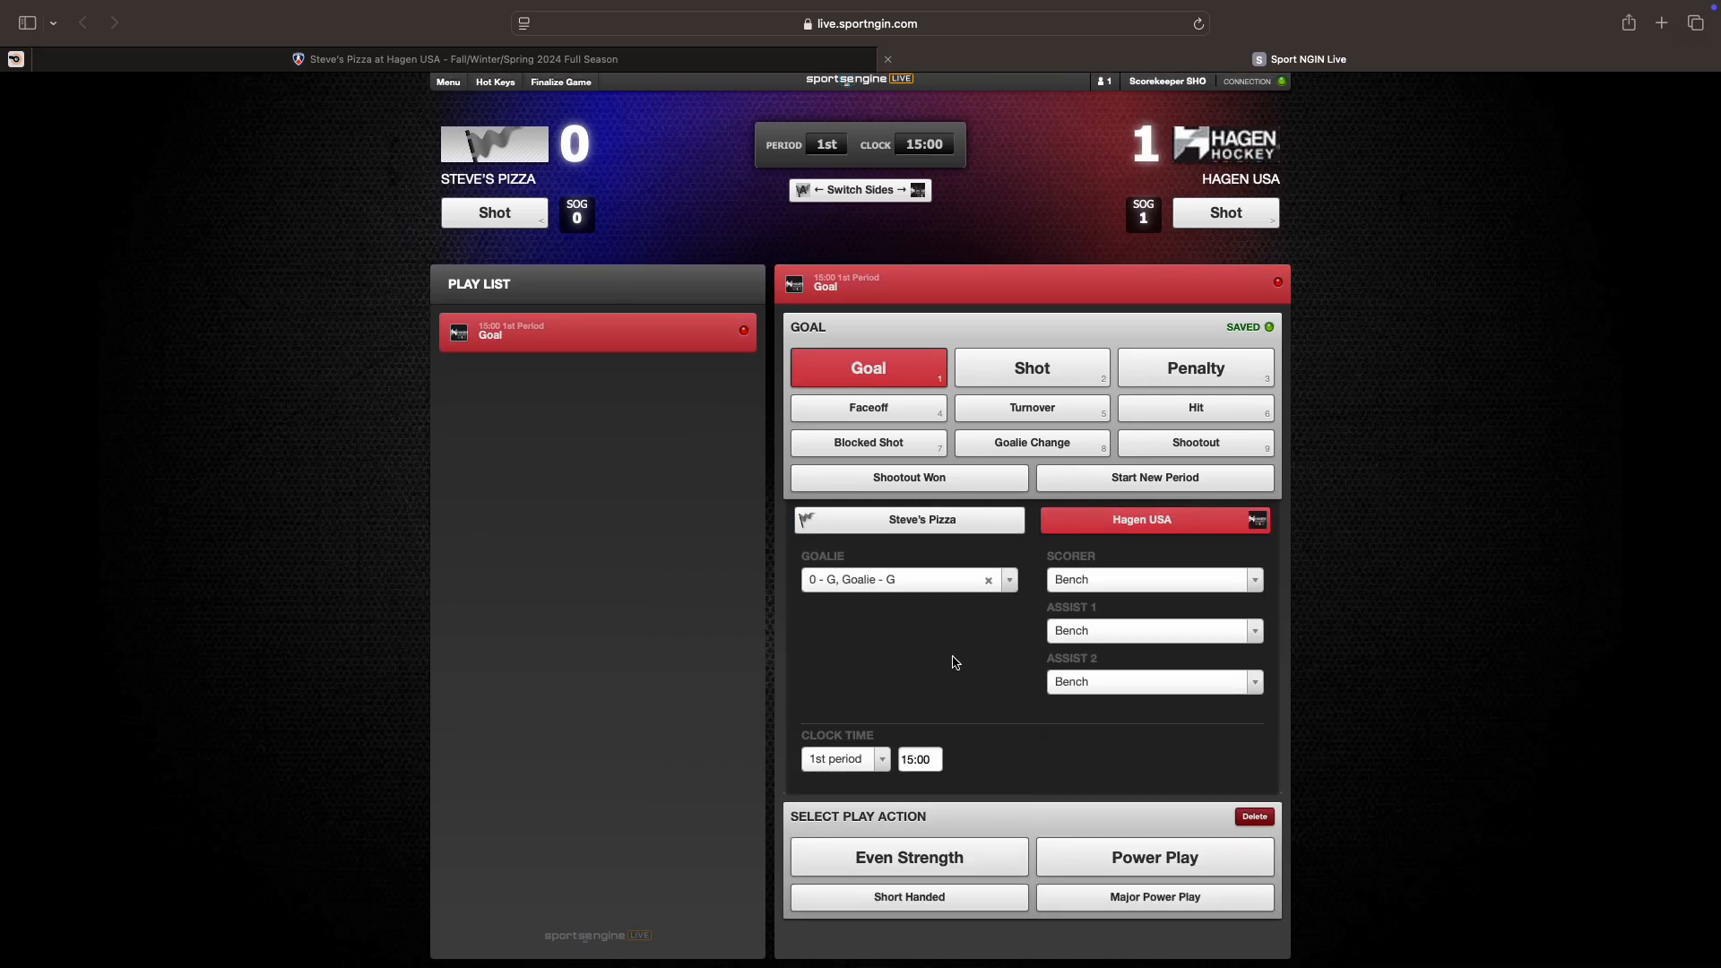
left_click(1006, 583)
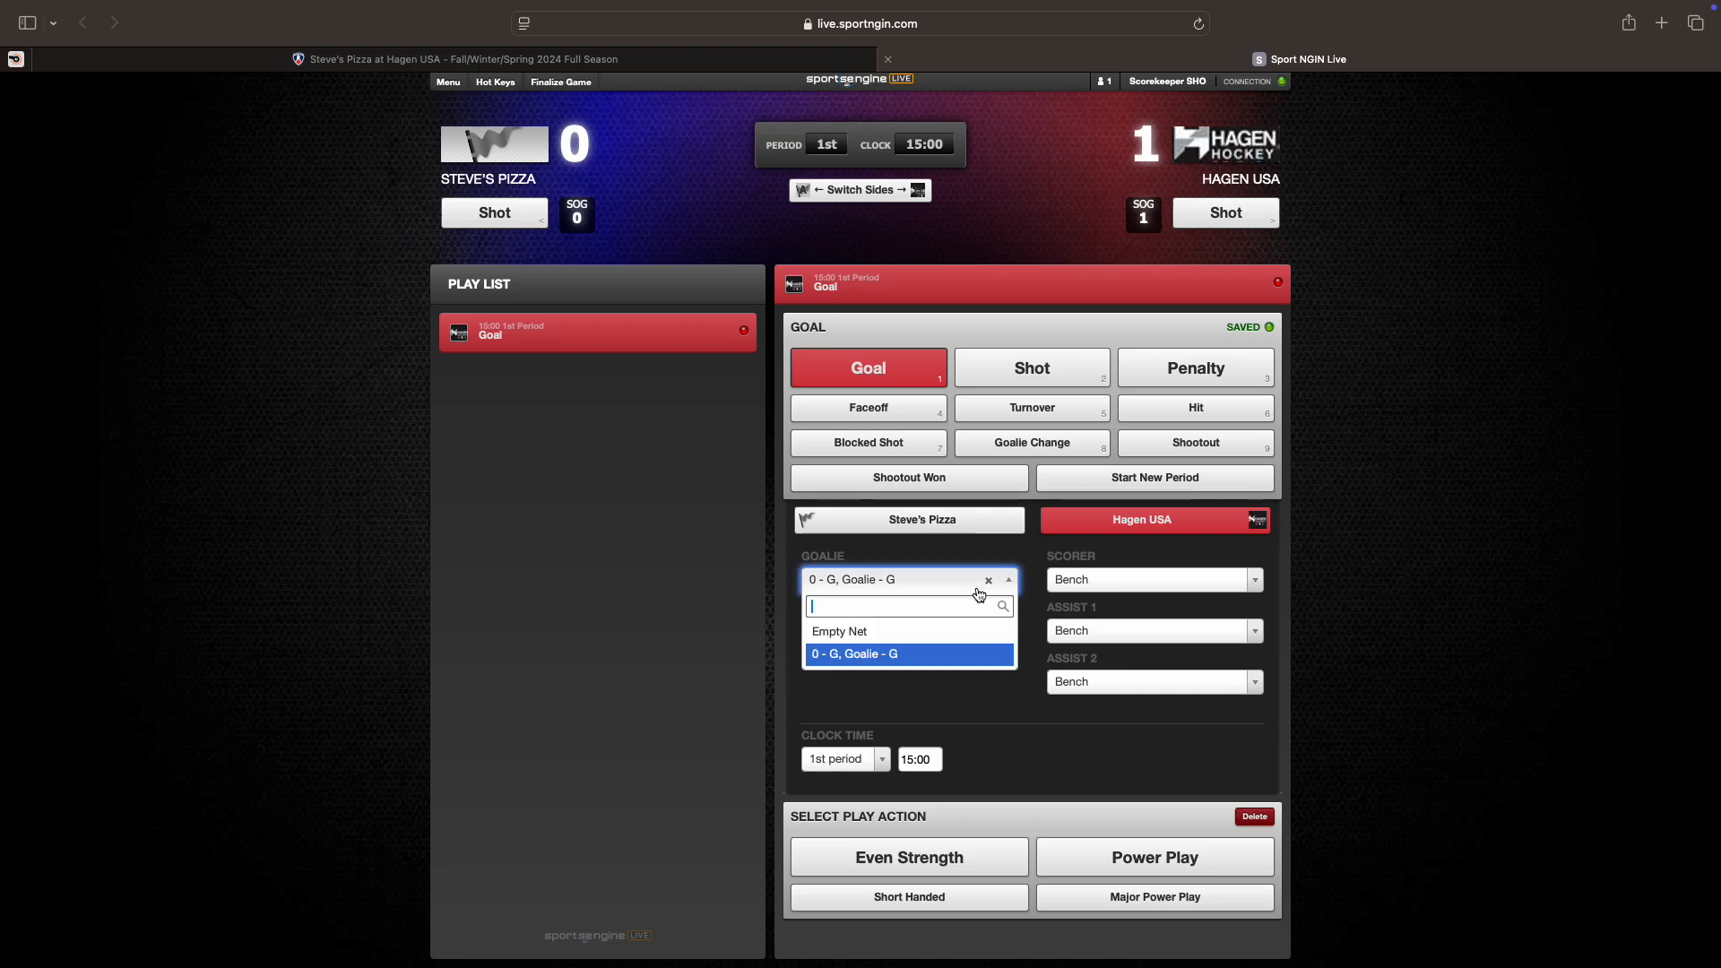
left_click(863, 655)
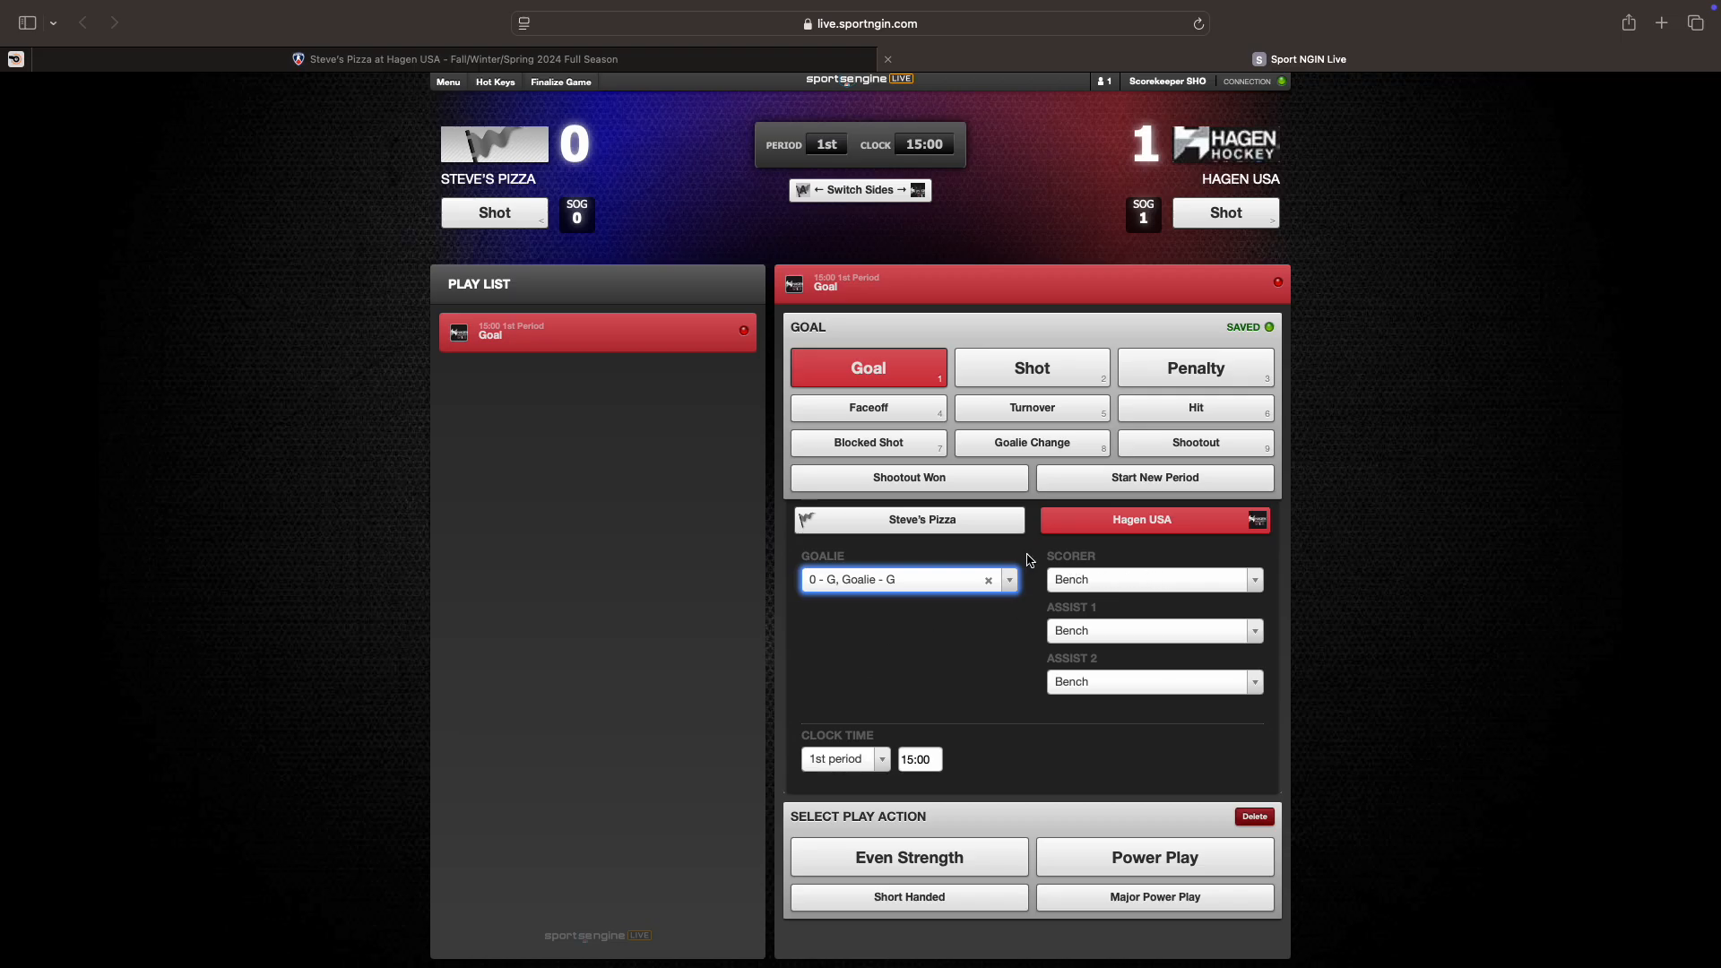
left_click_drag(1029, 558, 1126, 563)
left_click(1087, 615)
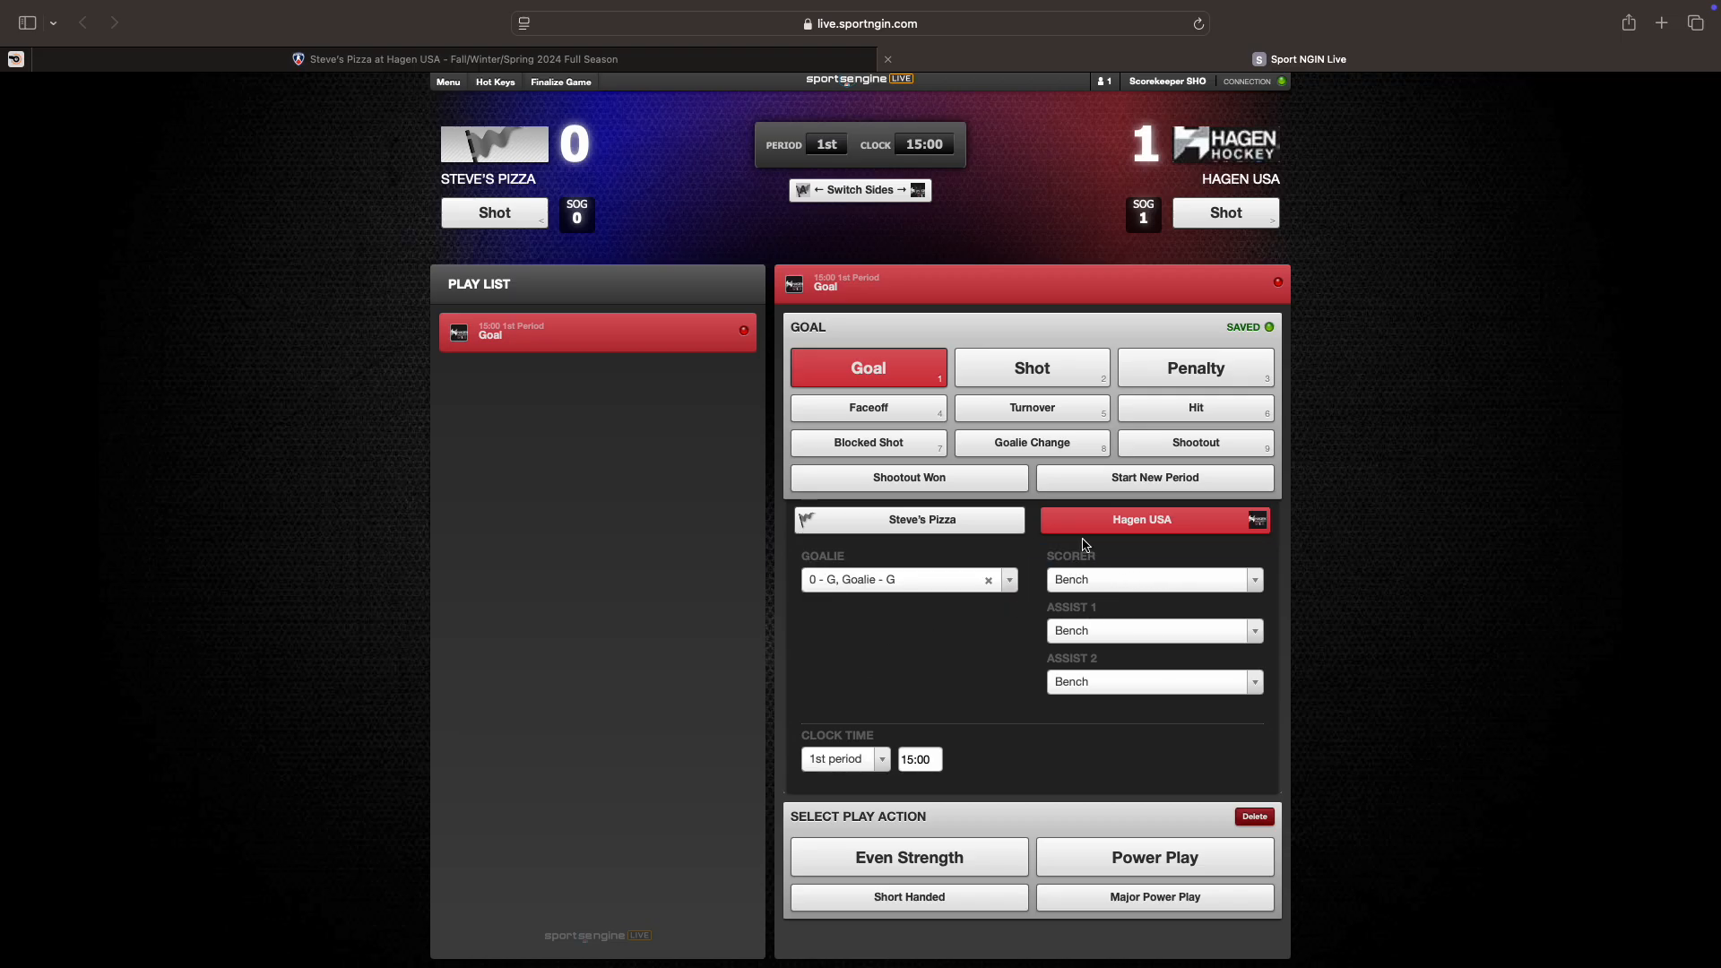
Step: Credit the goal to #13 with assists from #19 and #21, and start entering the clock time
left_click(1085, 581)
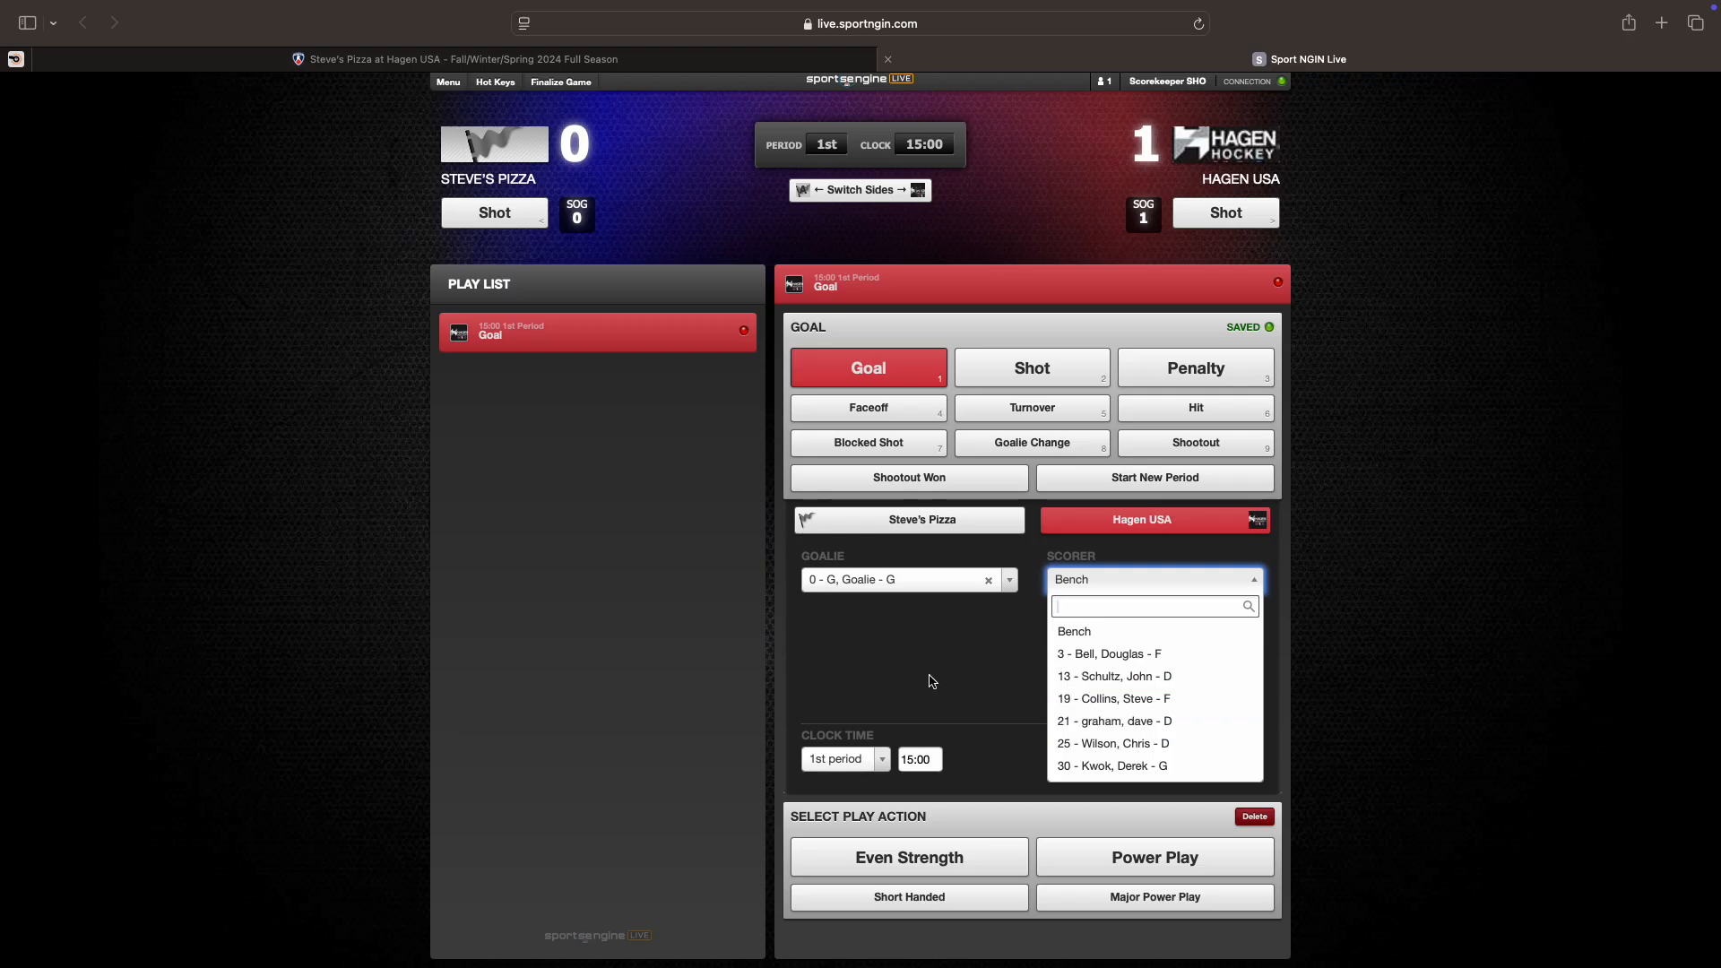
left_click(1082, 678)
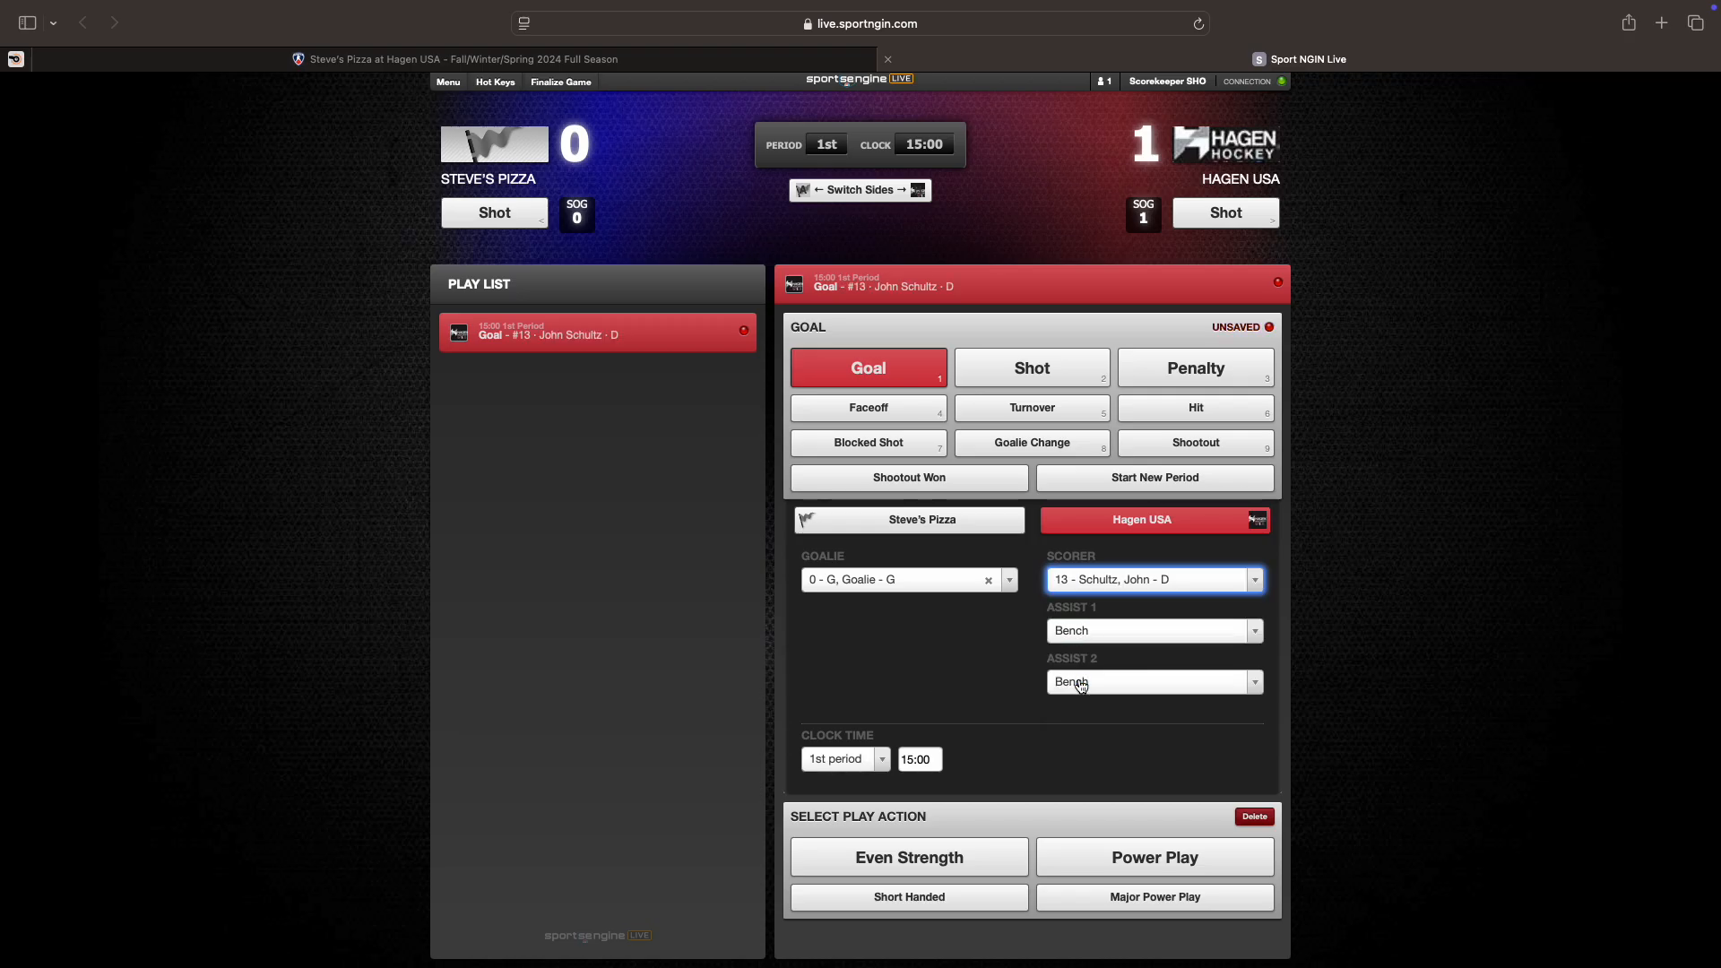
left_click(1076, 633)
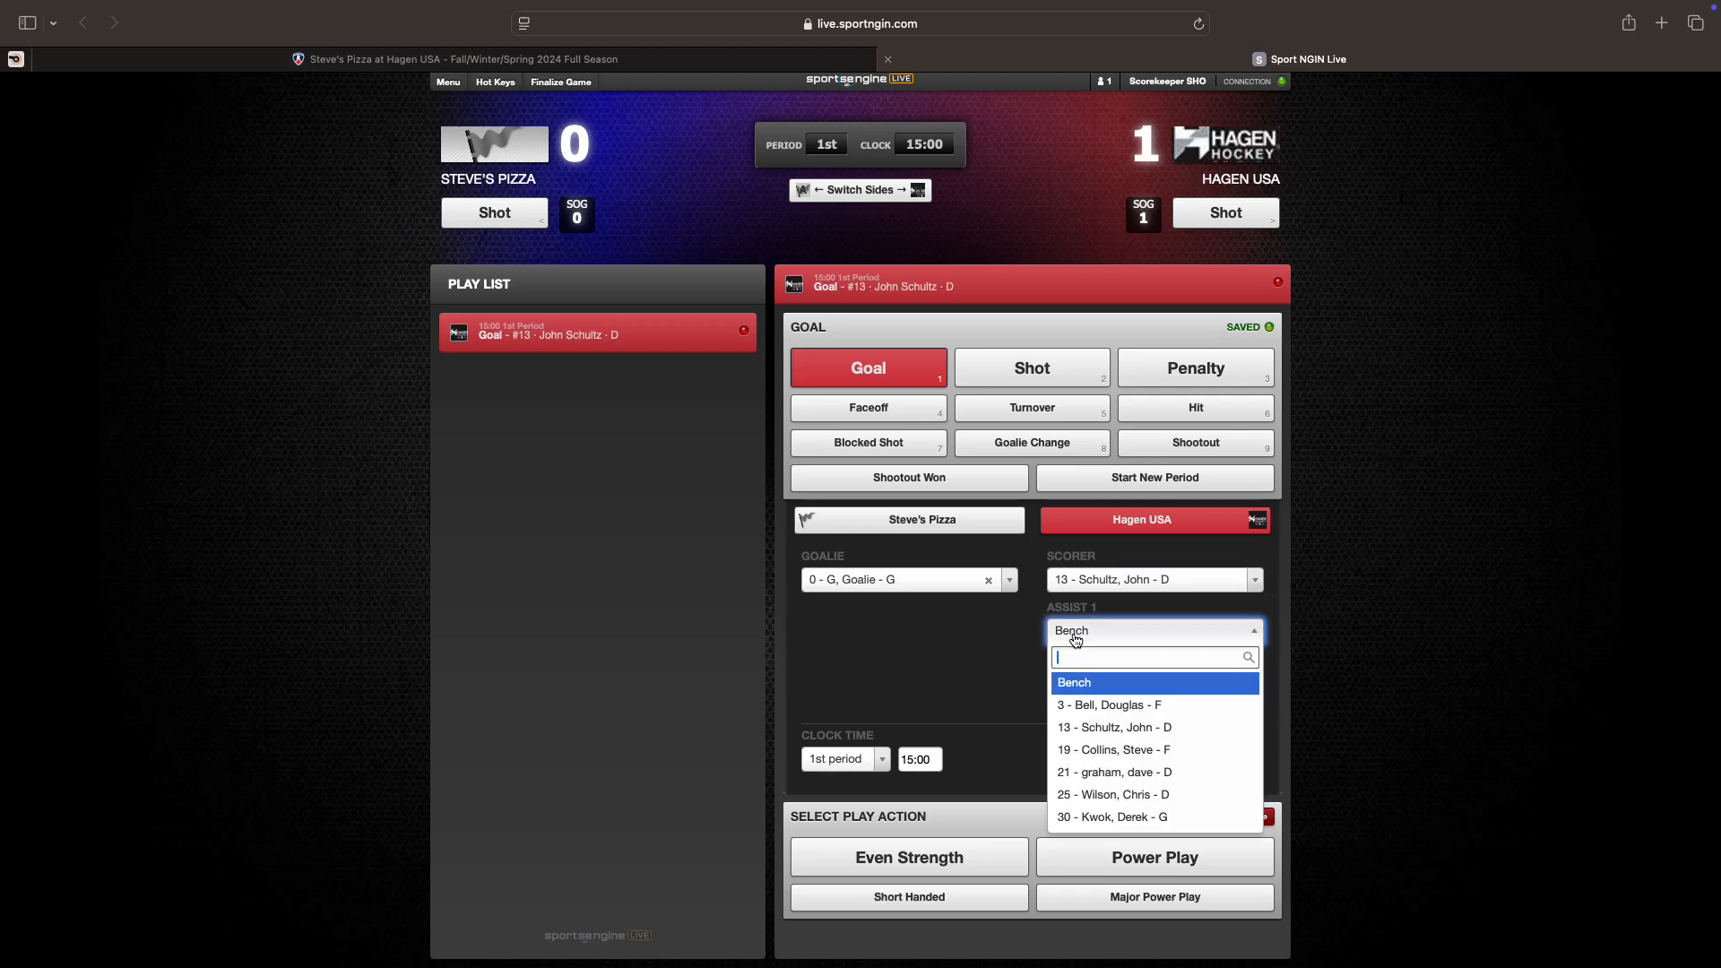
left_click(1086, 759)
left_click(1074, 684)
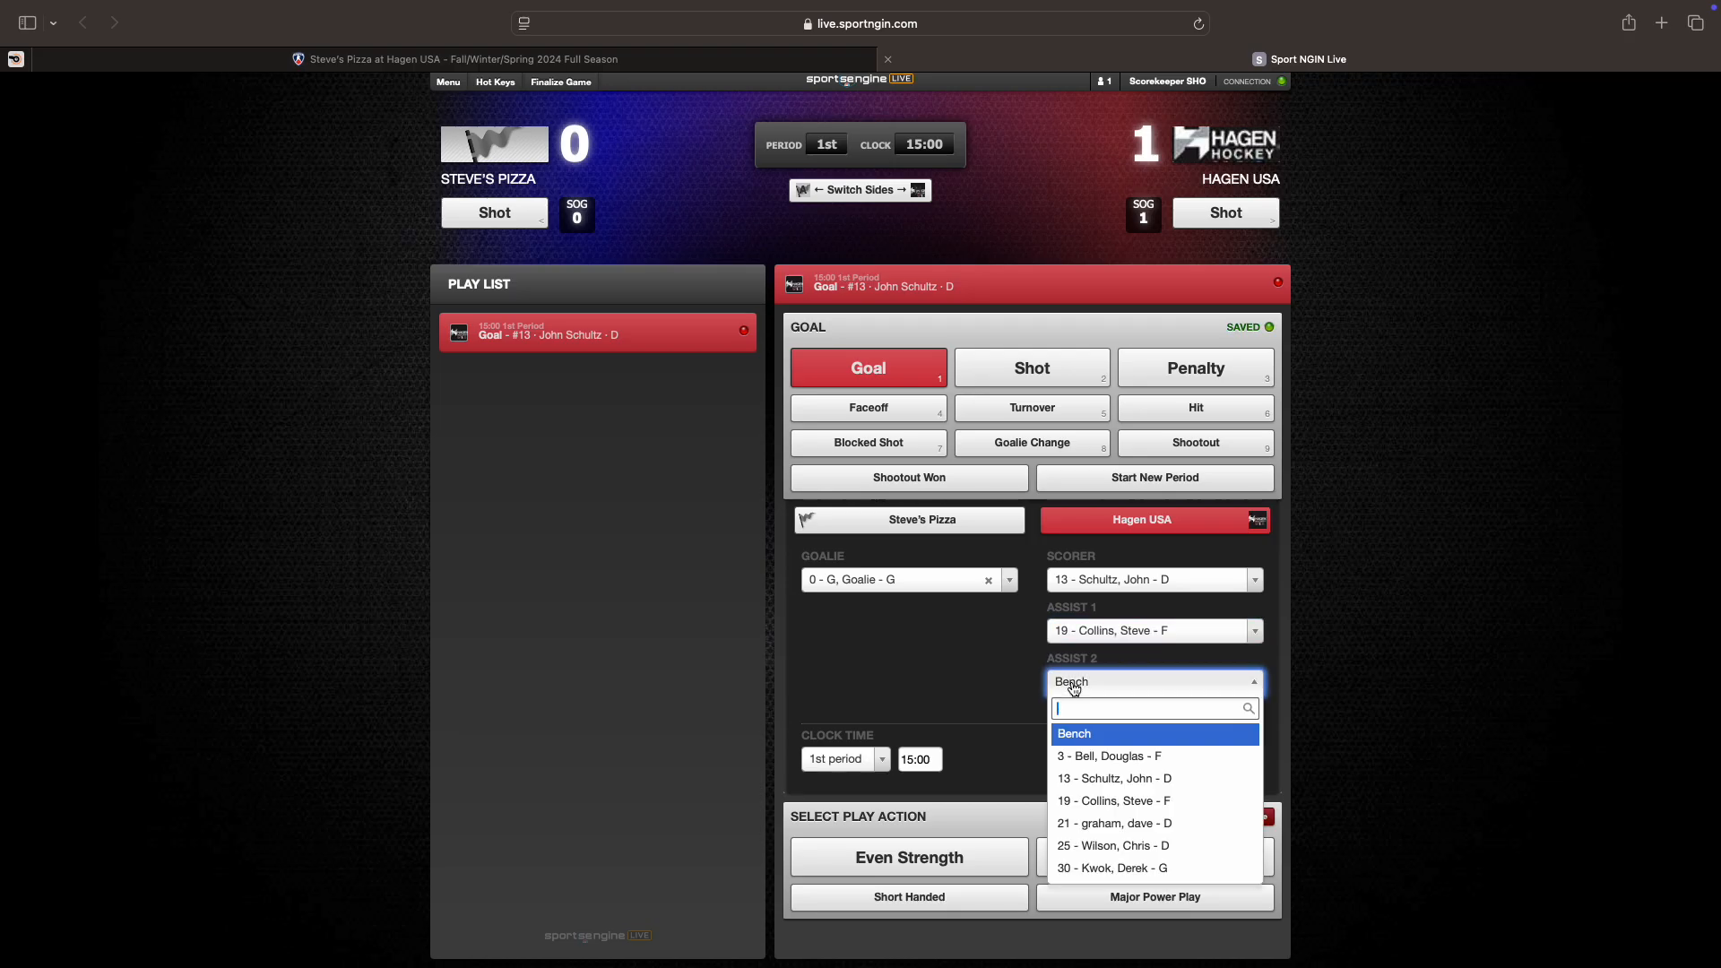
left_click(1089, 826)
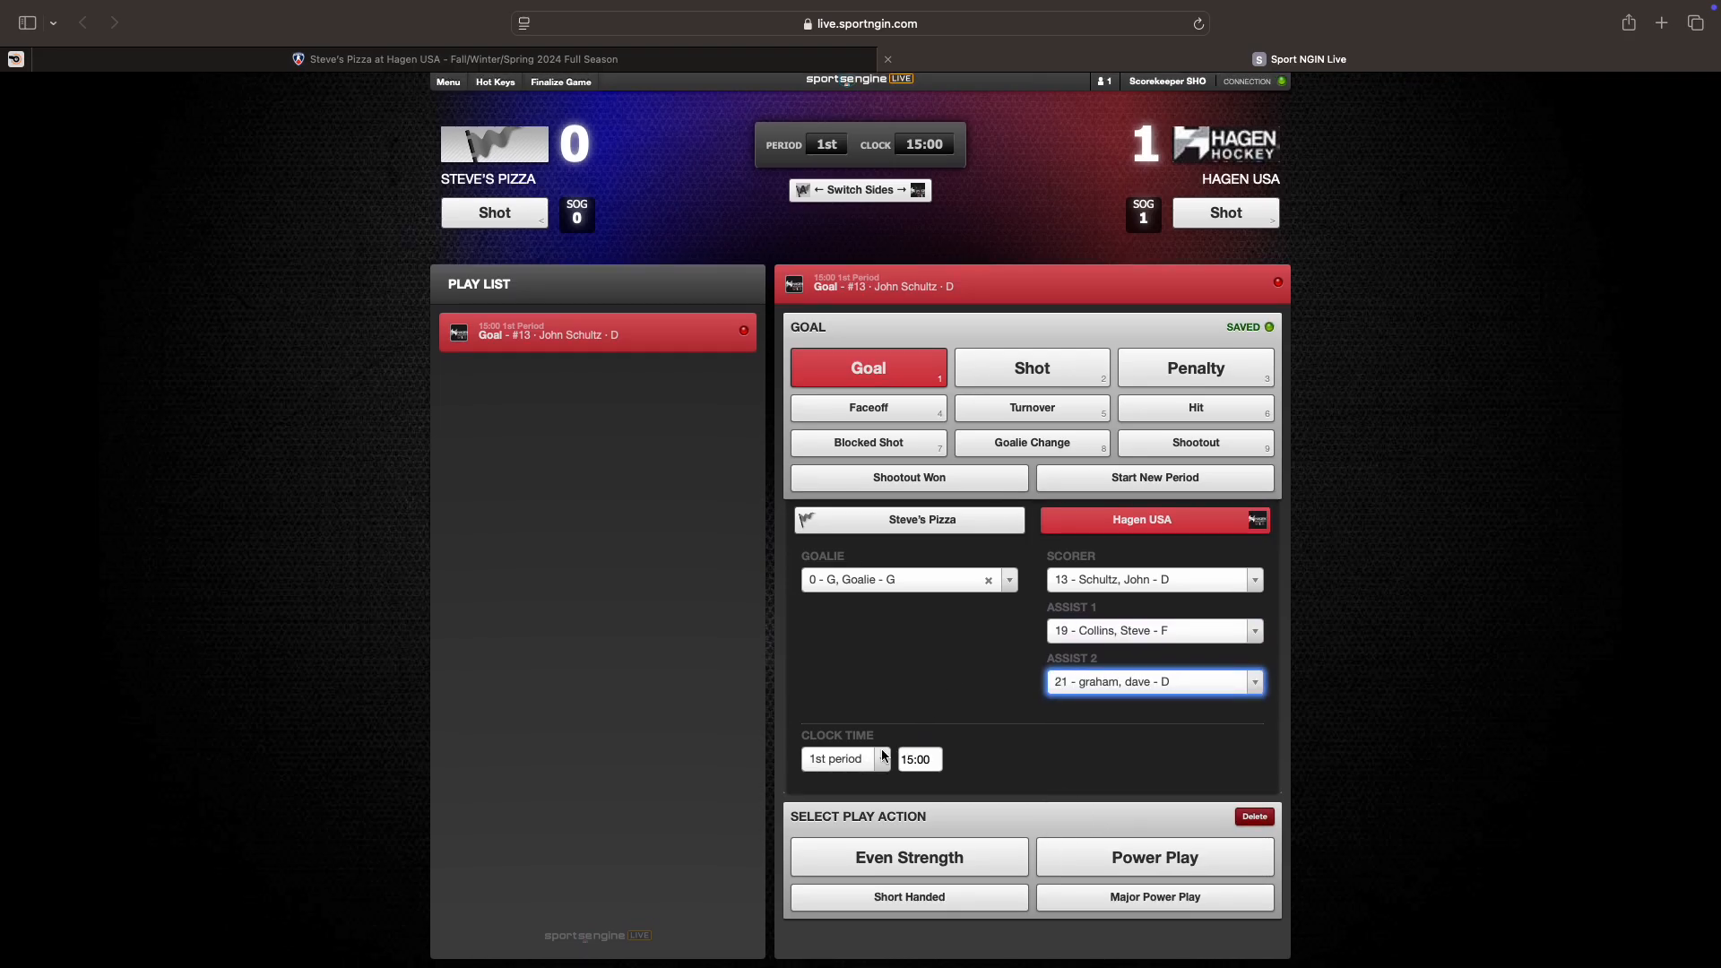
left_click(923, 760)
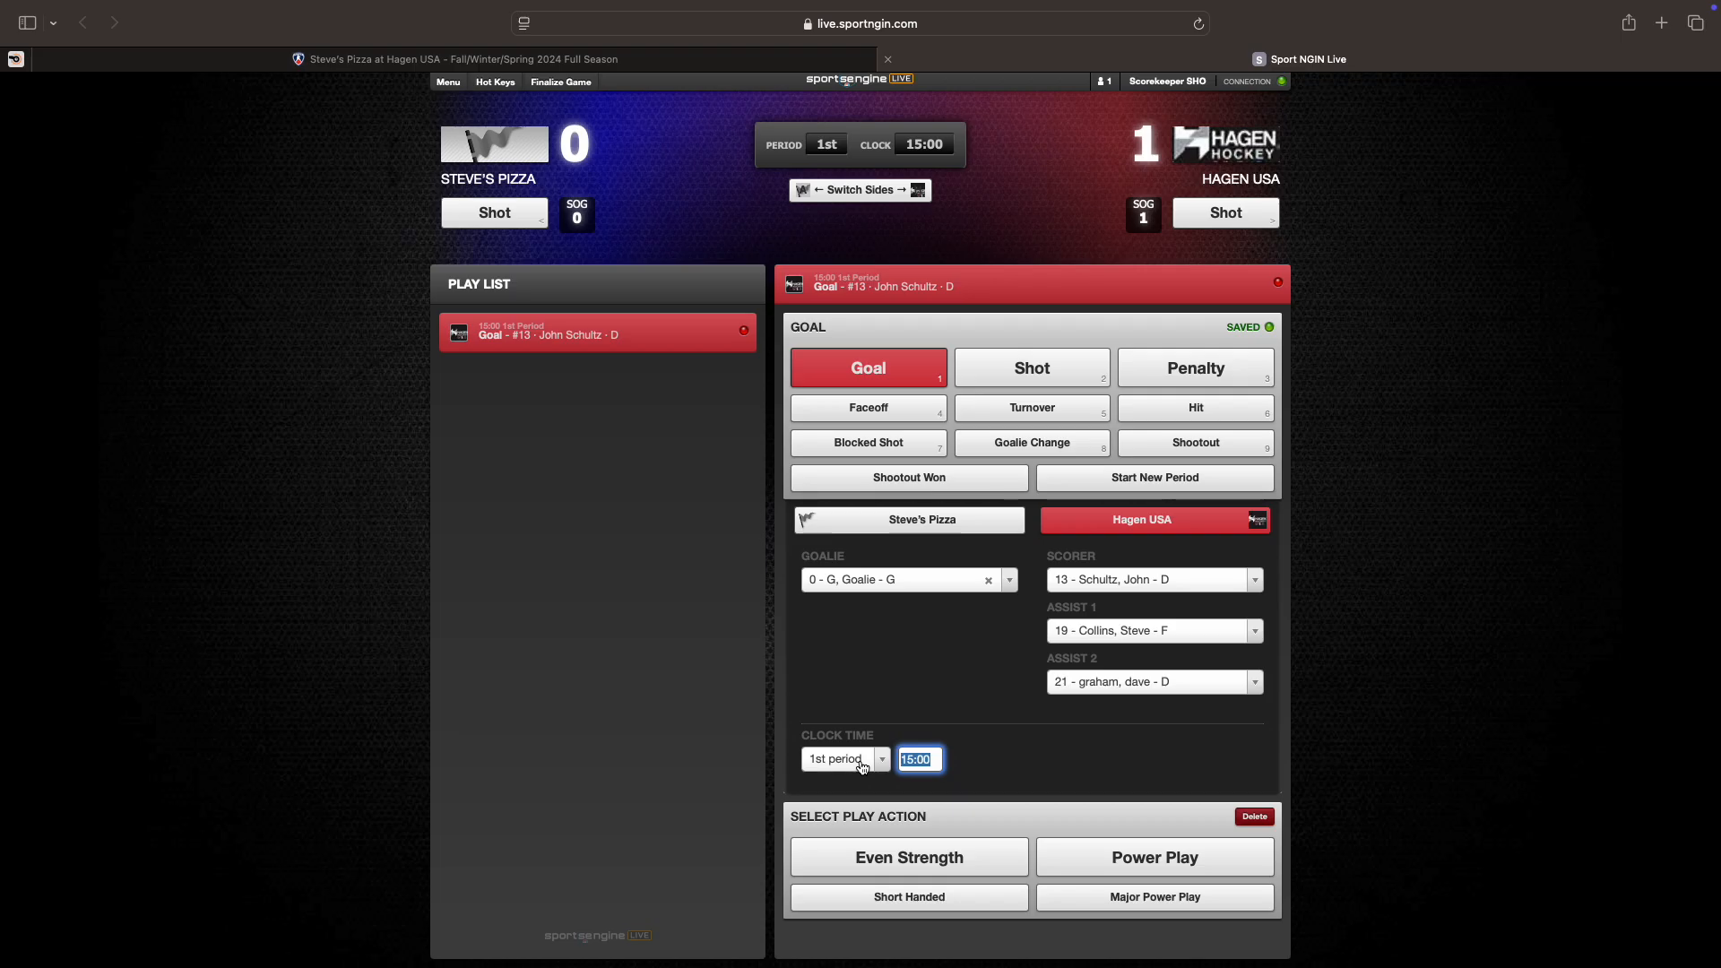
type("12:57")
Step: Commit the 12:57 clock time, mark the goal even strength, and save it
left_click(1043, 753)
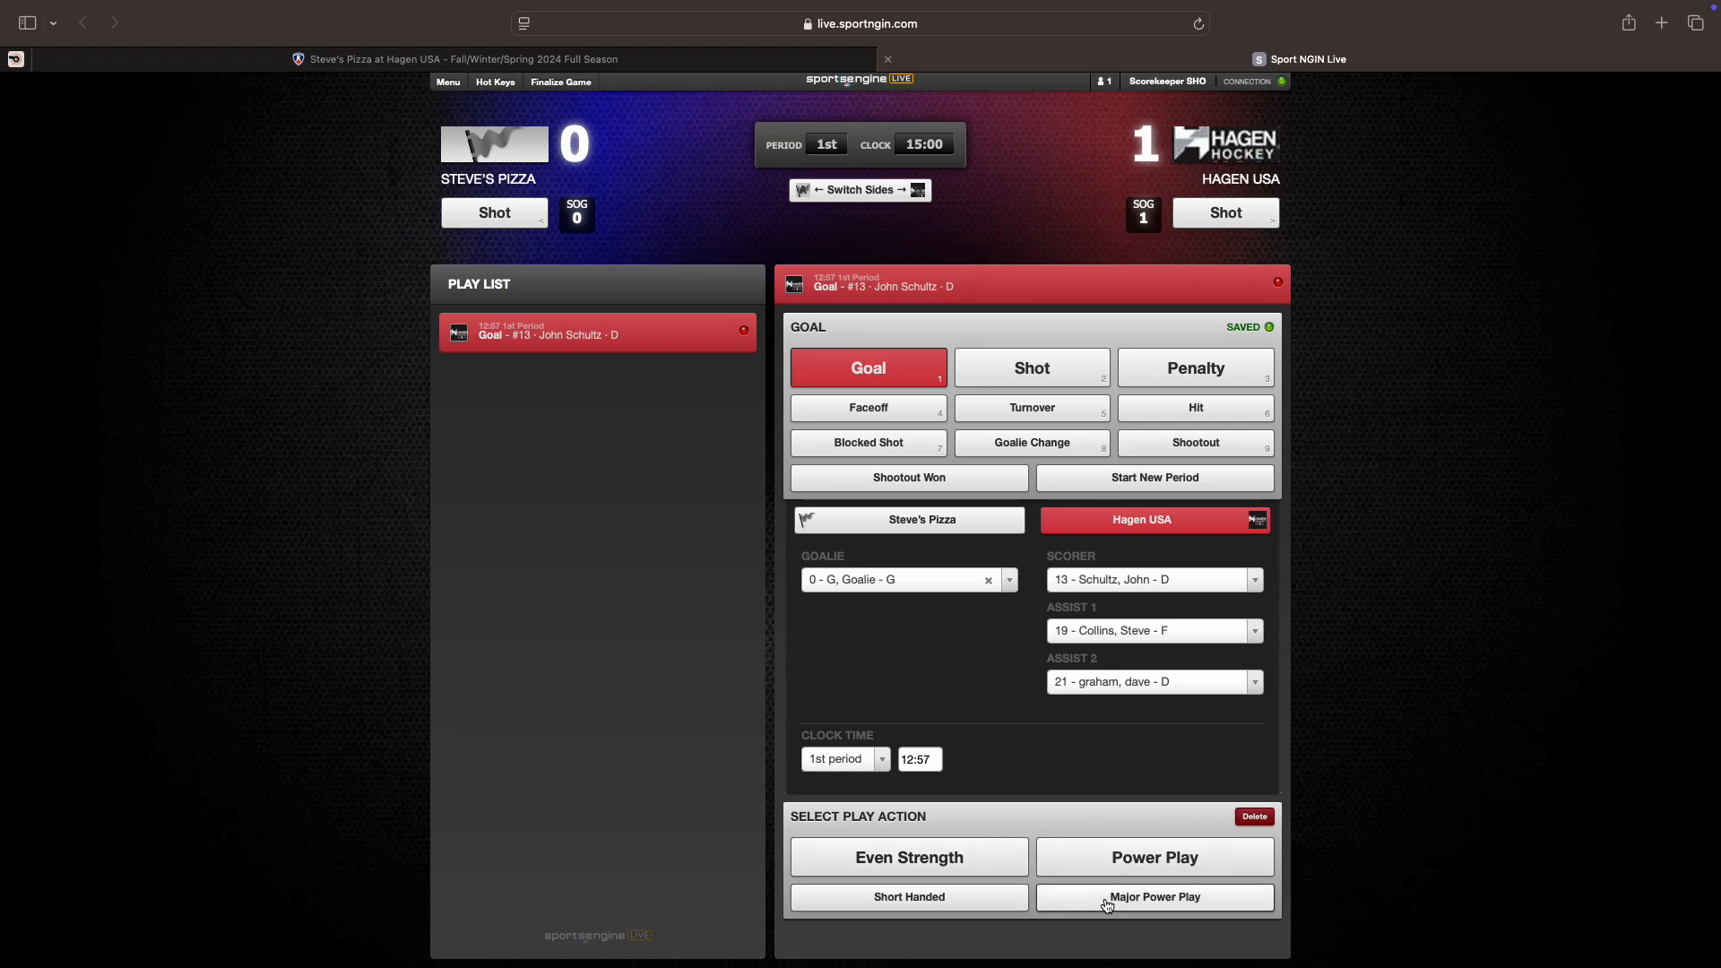
left_click(905, 859)
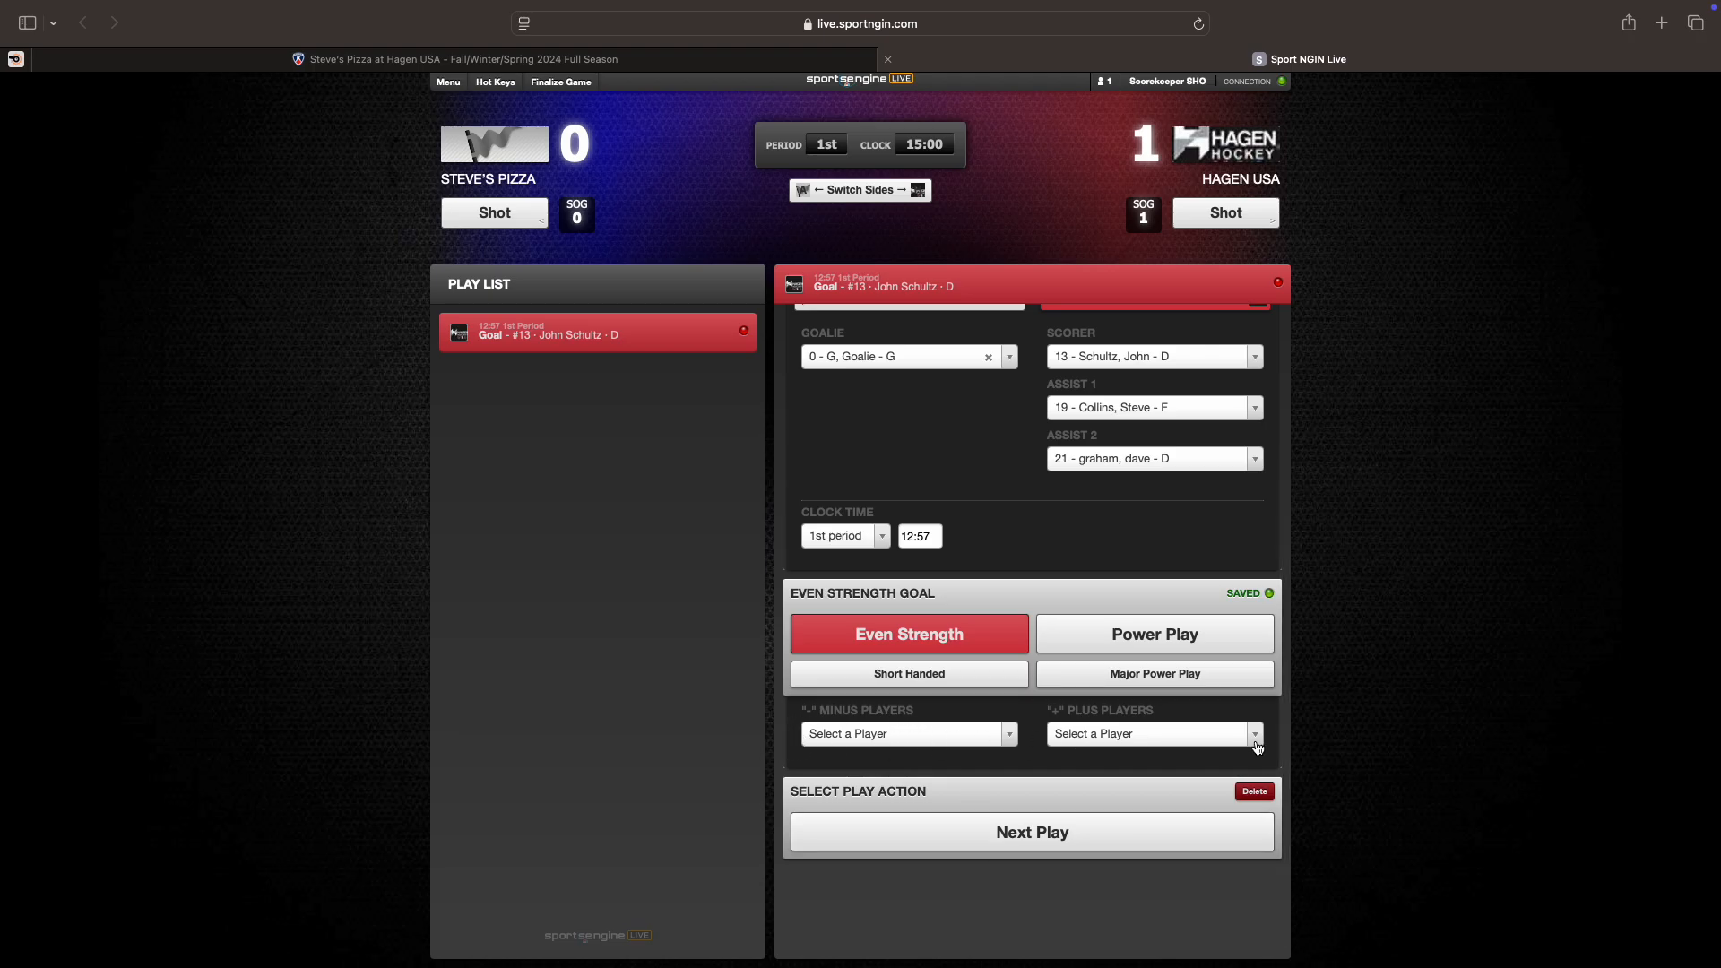
left_click(1016, 834)
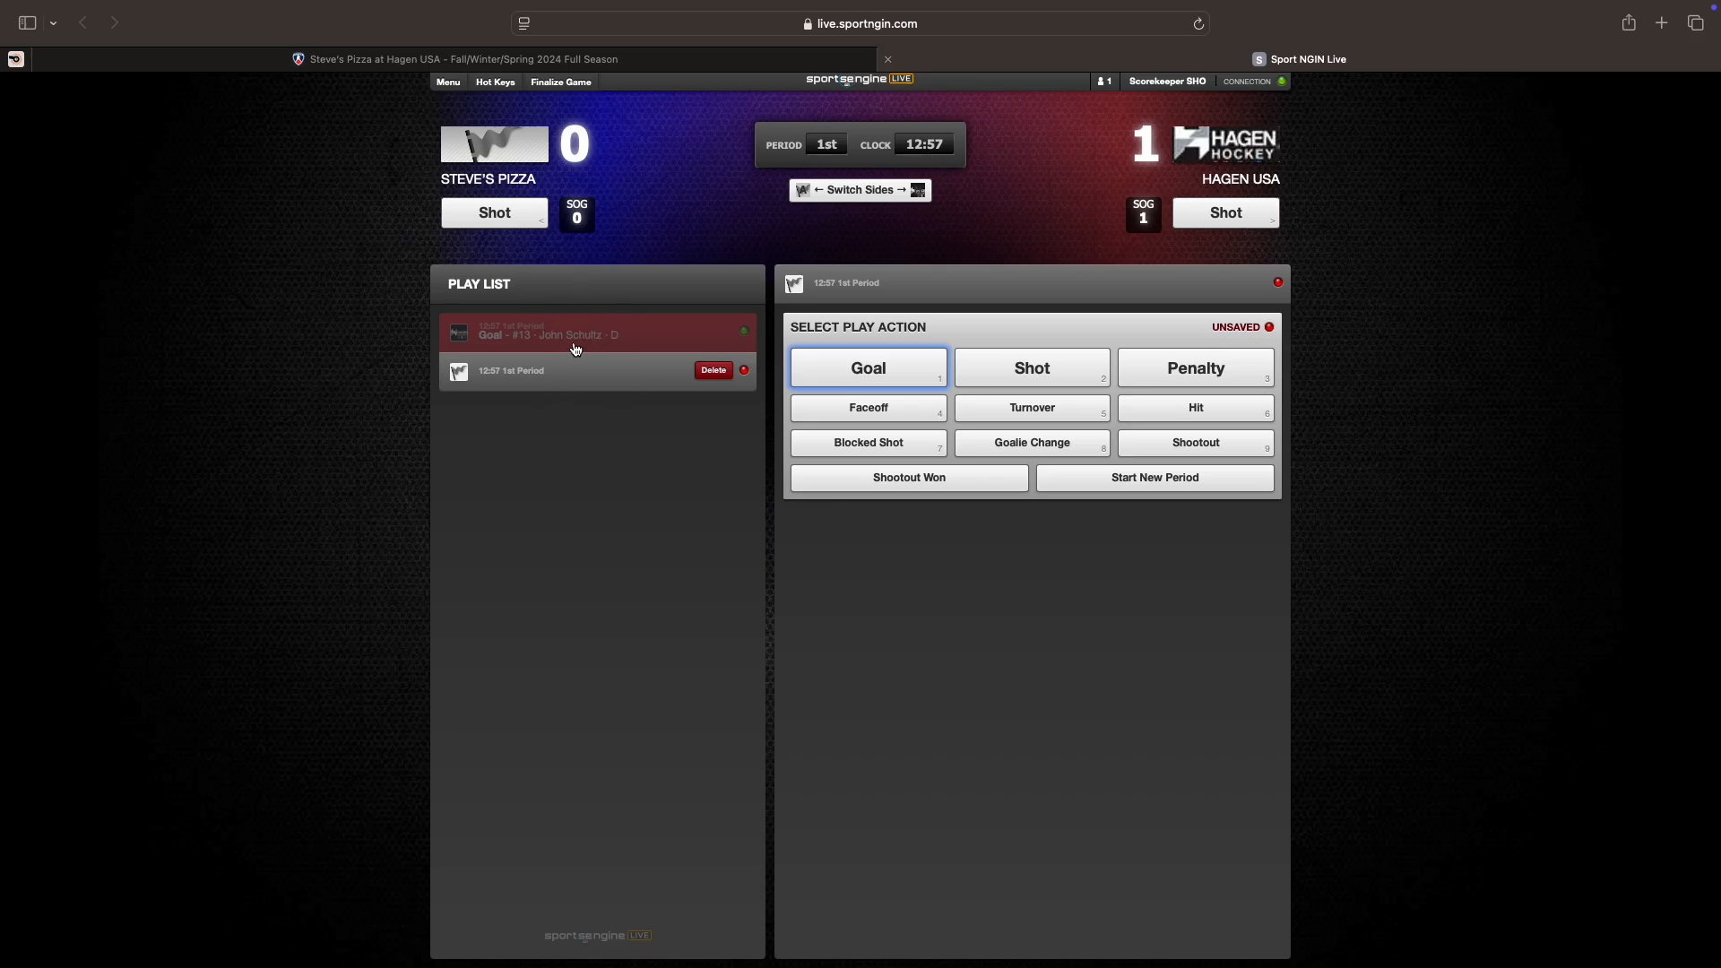
Step: Change the saved goal's second assist from #21 to #25, then return to the incomplete 12:57 play
left_click(653, 339)
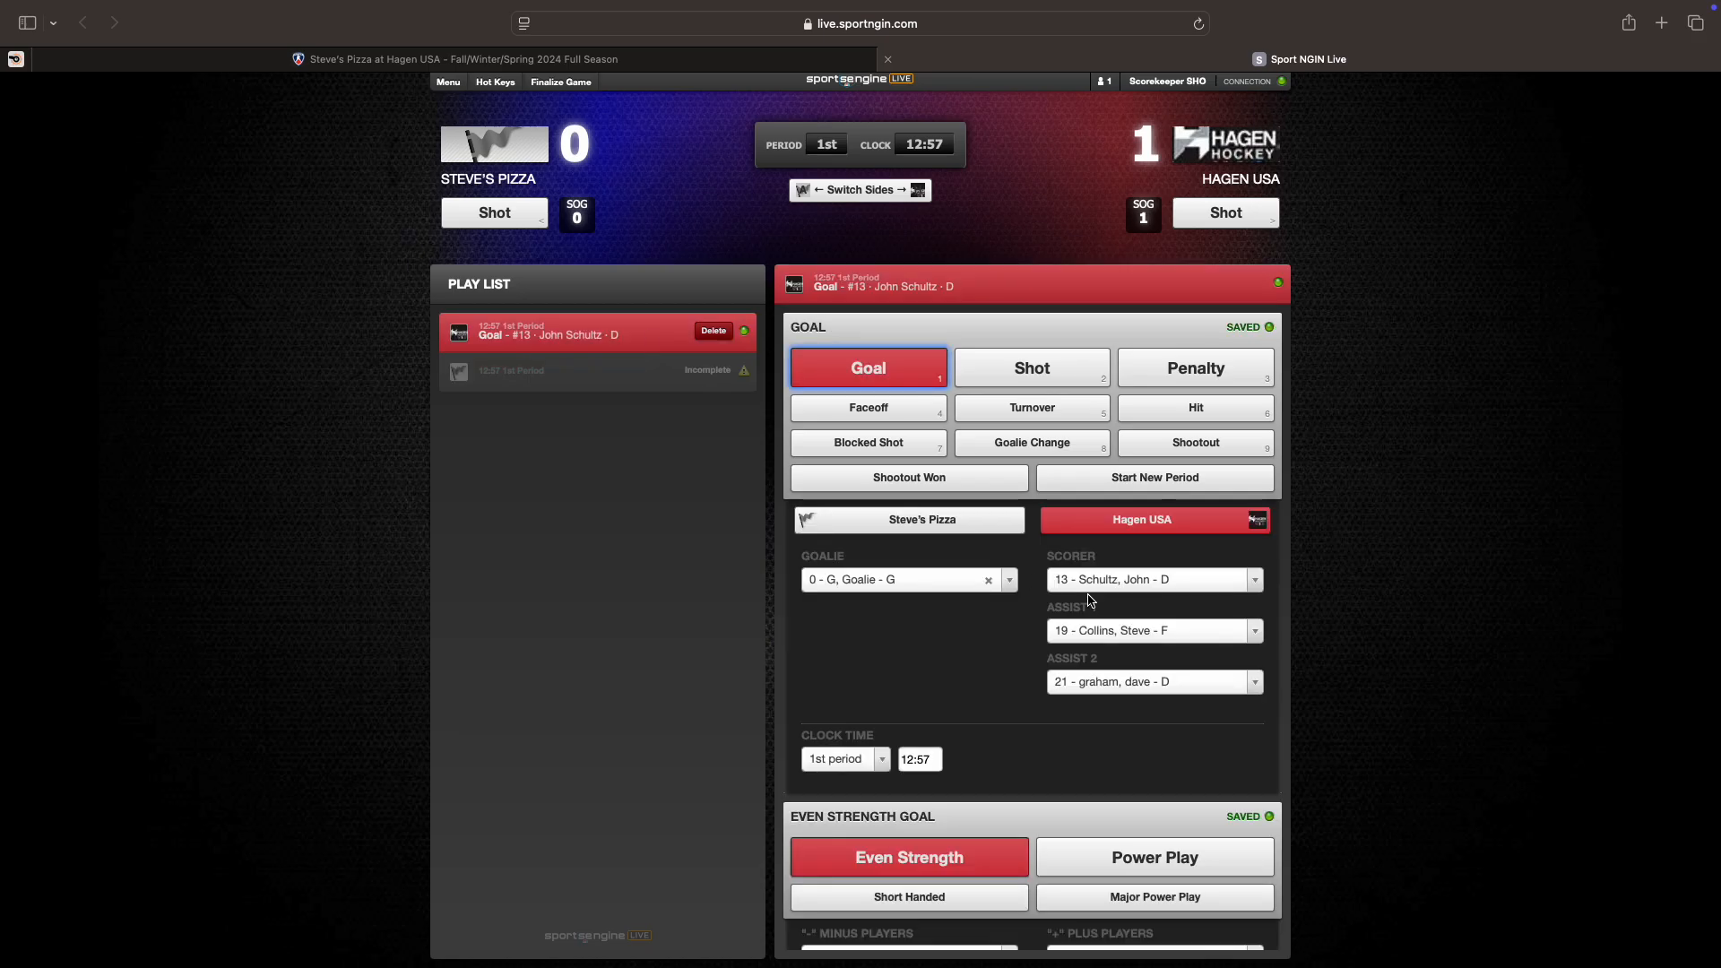
left_click(1095, 693)
left_click(1095, 846)
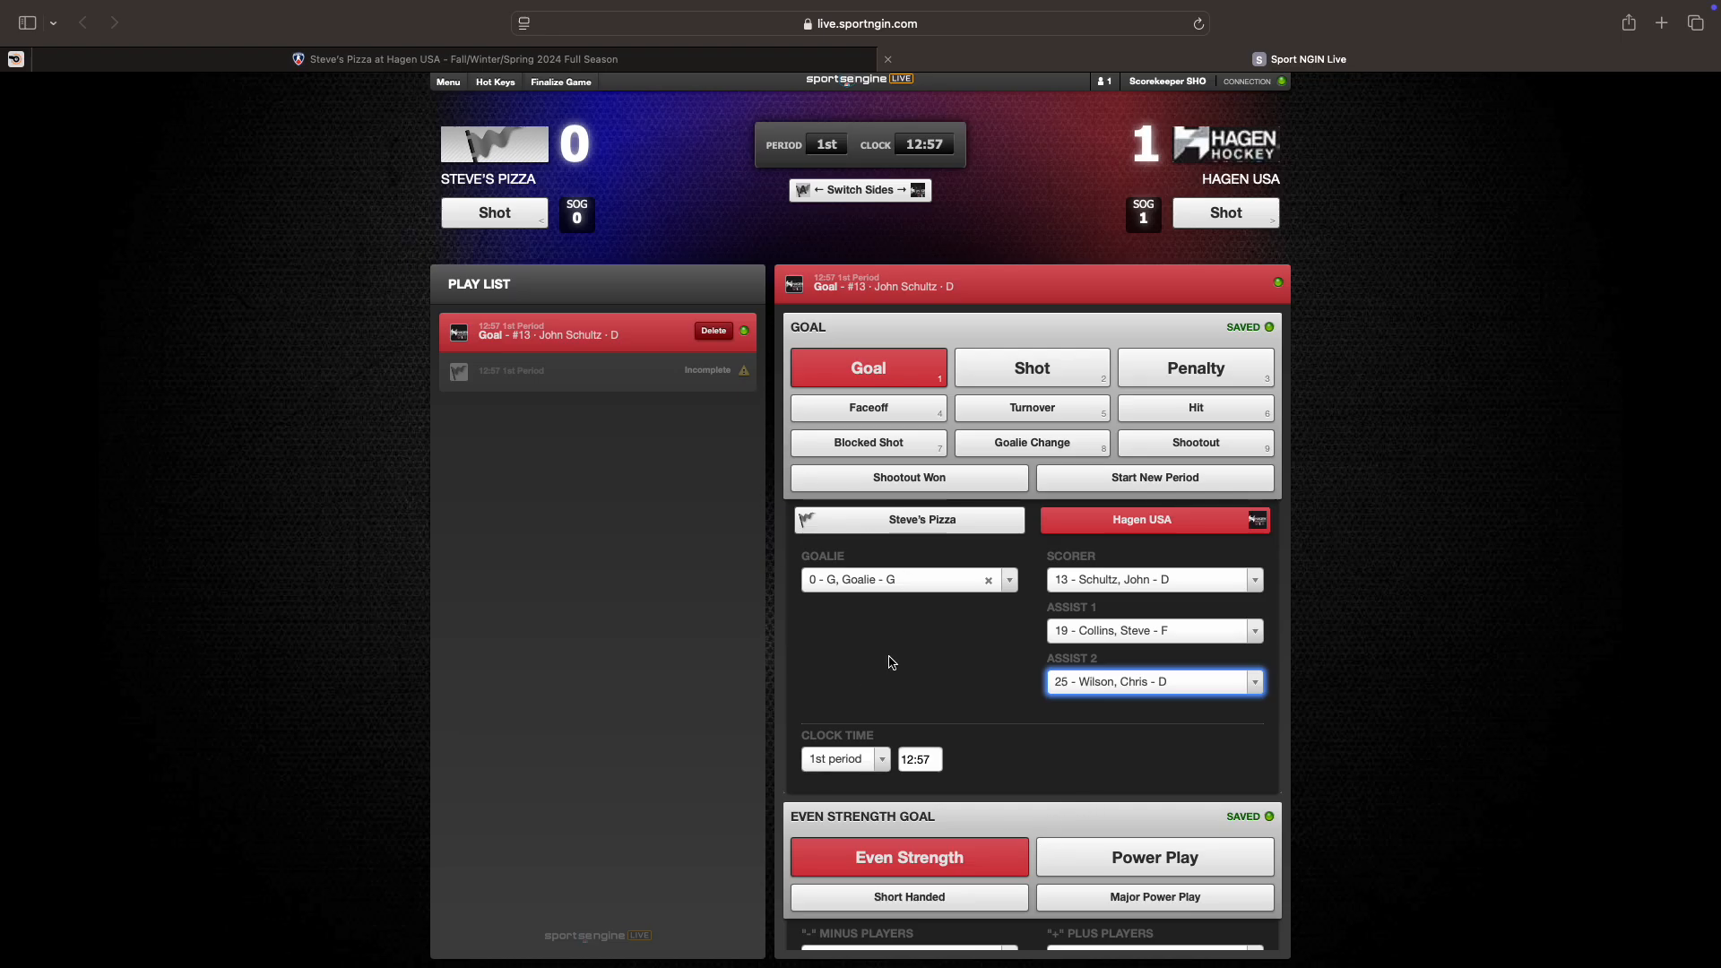
scroll(892, 662, "down", 3)
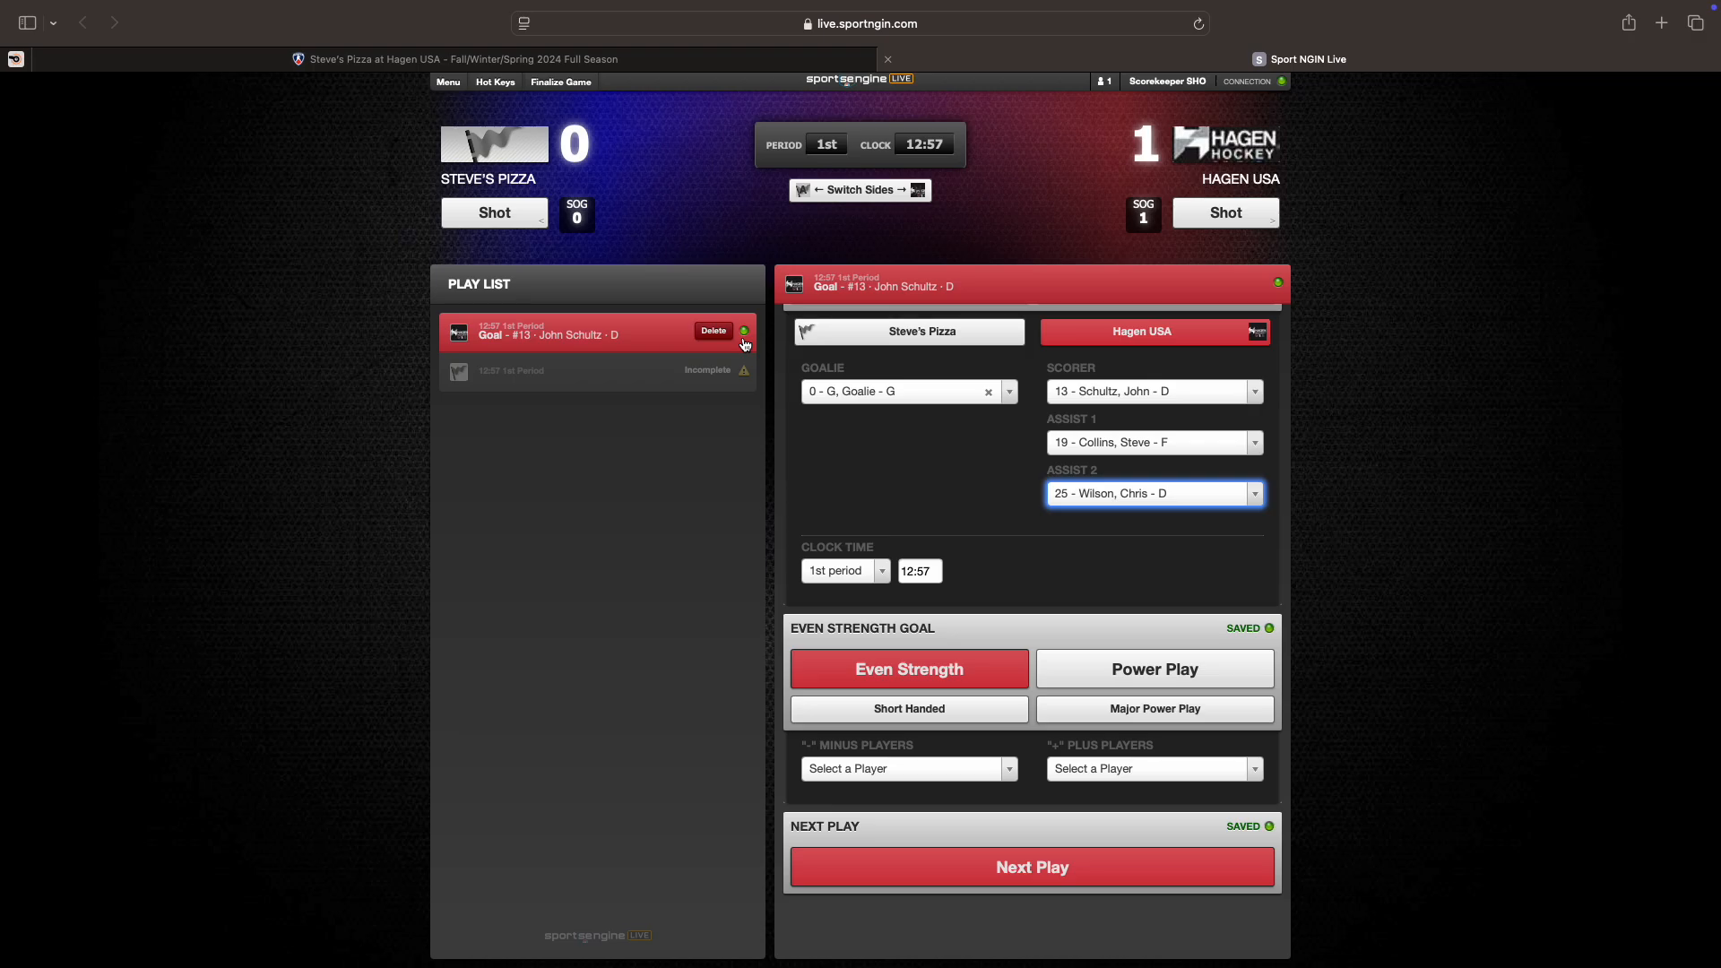
left_click(584, 383)
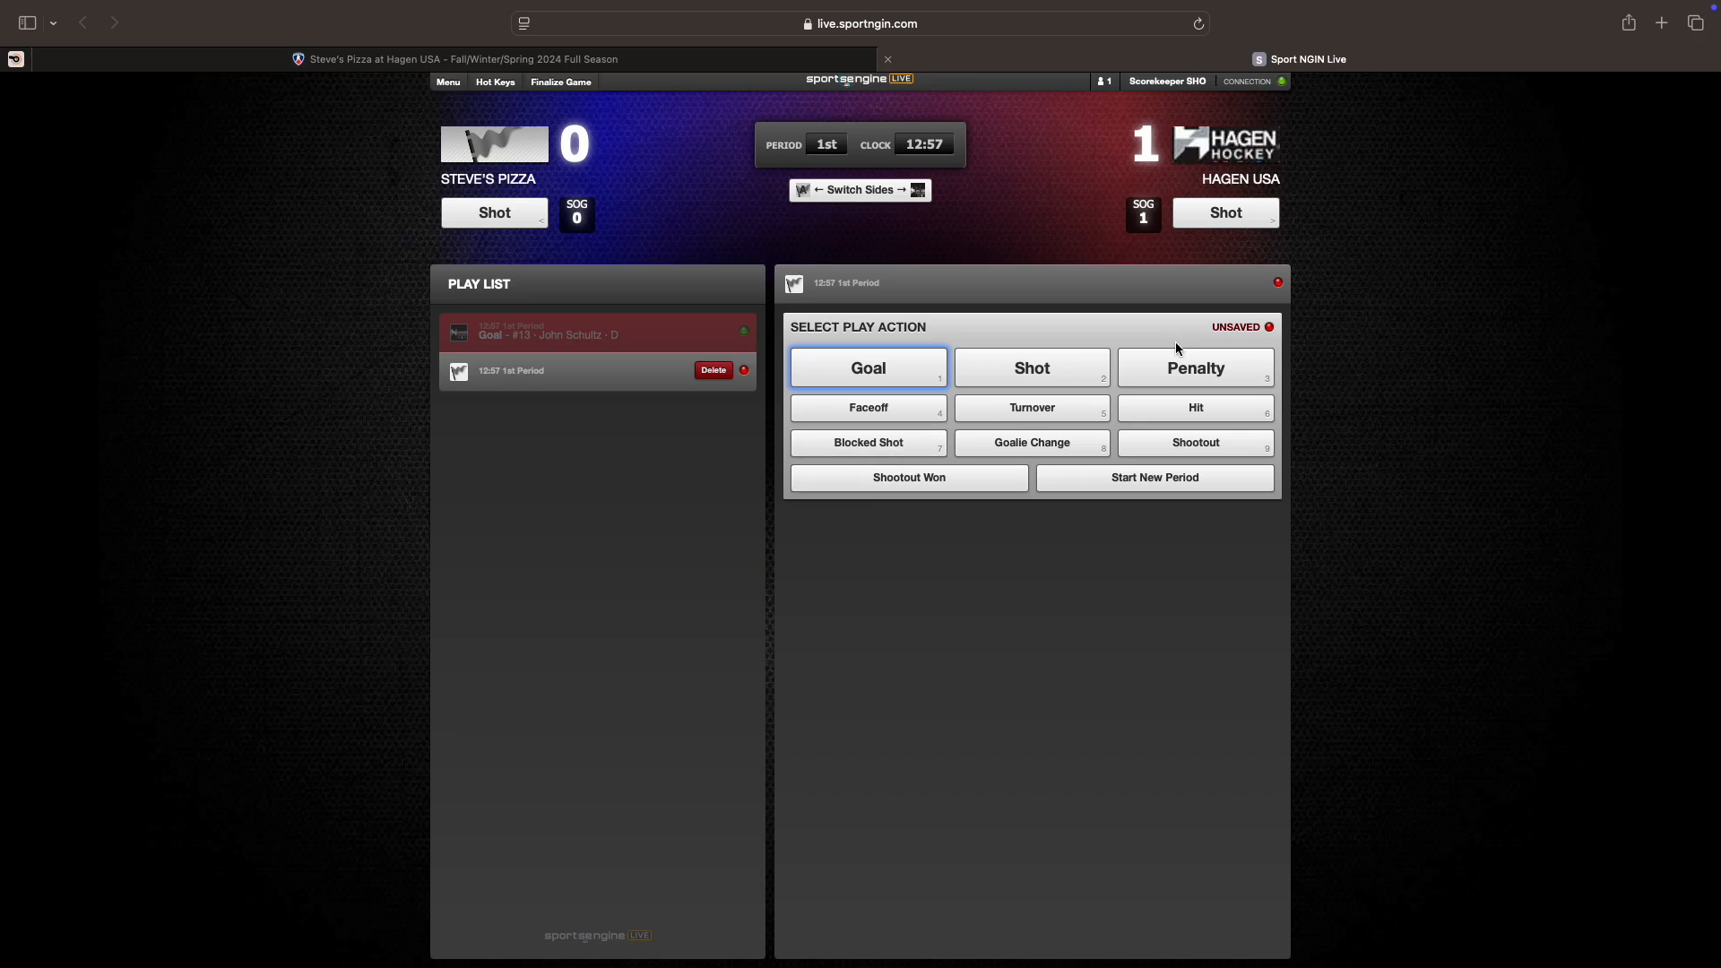
Step: Make the new play a Hagen USA penalty on #3, served by #3
left_click(1178, 366)
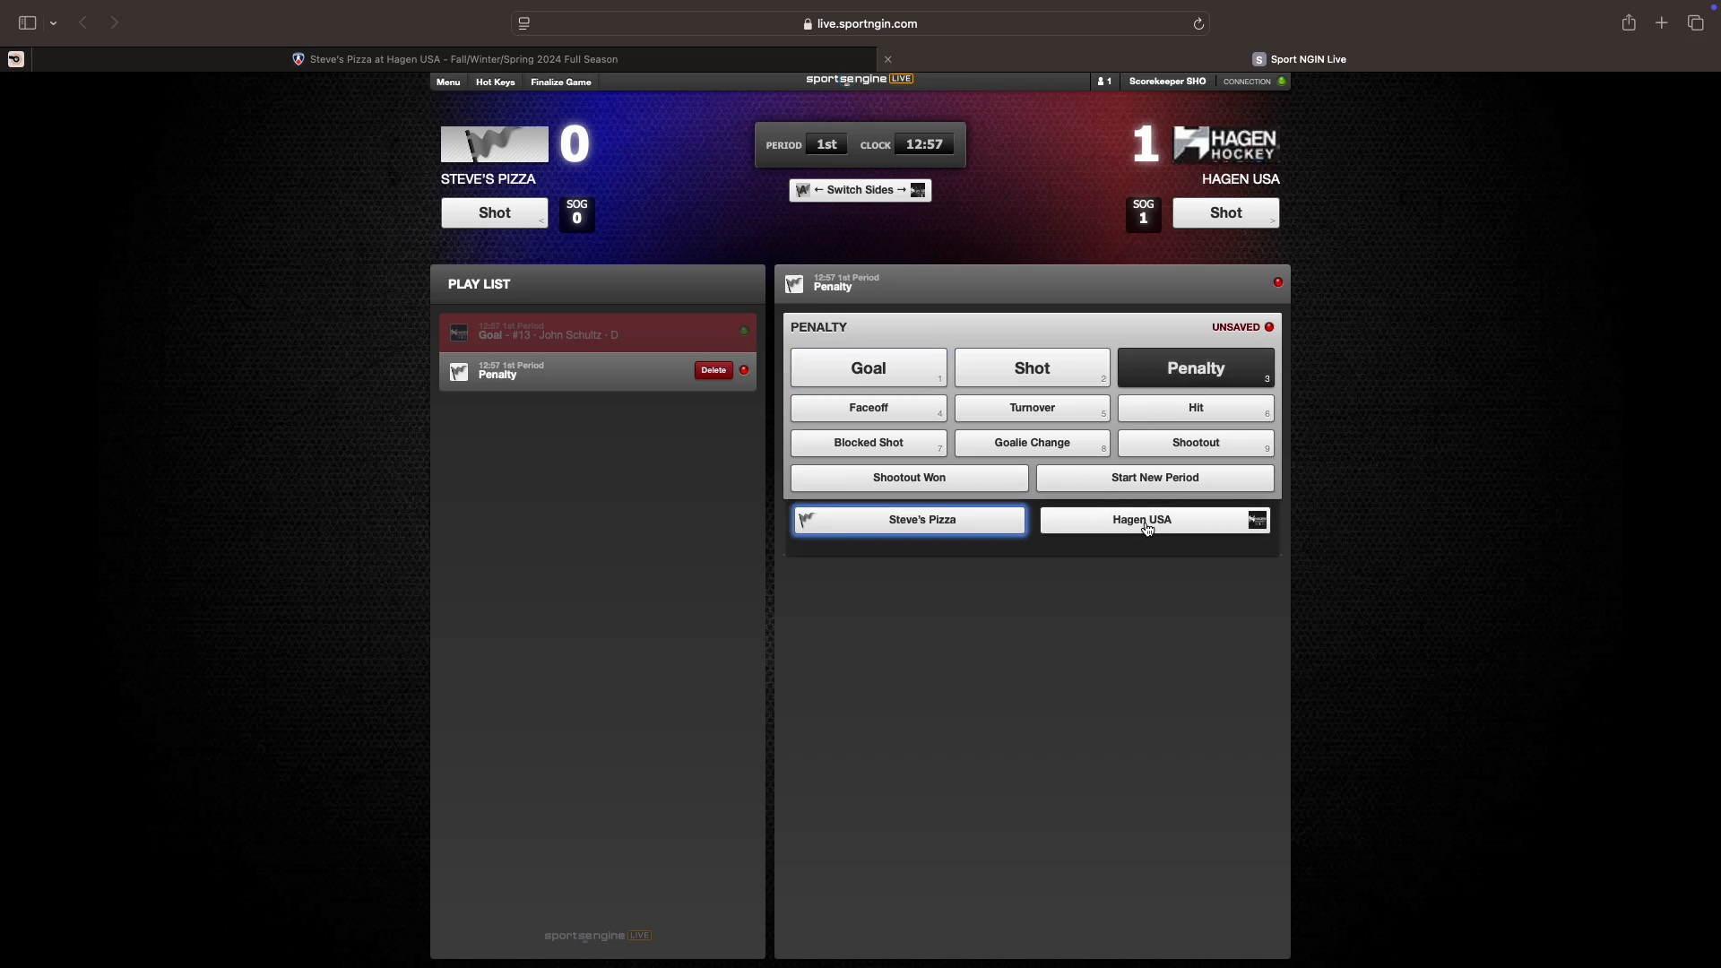
left_click(1147, 527)
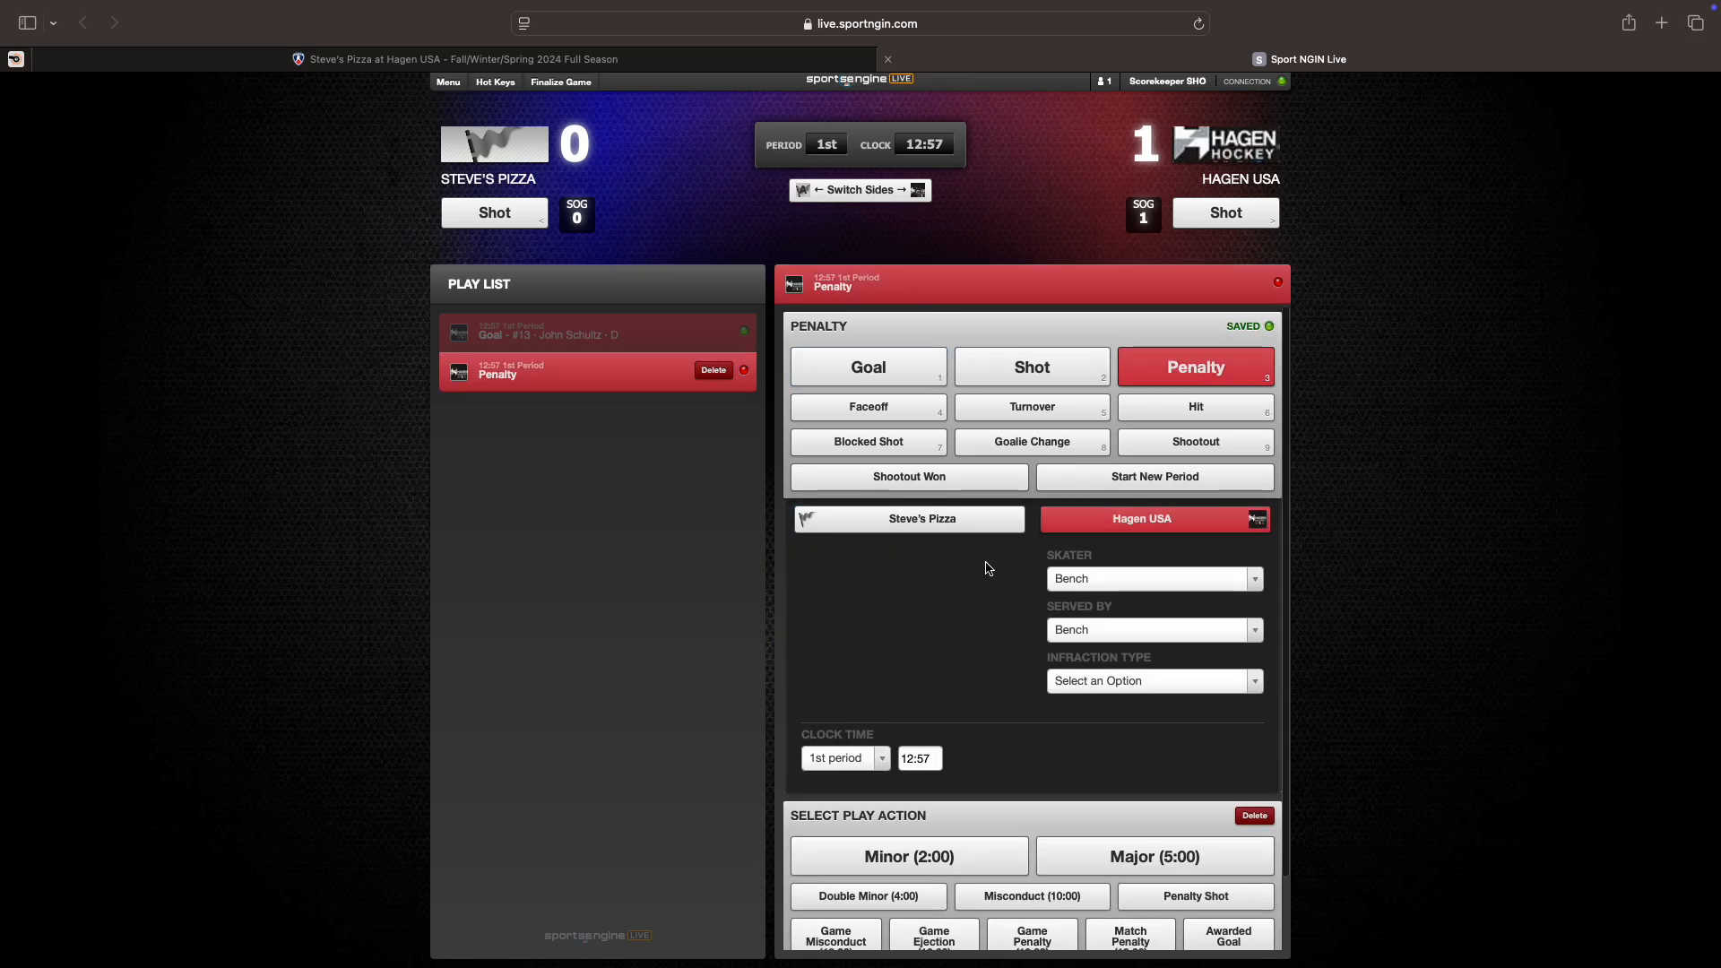
left_click(1105, 585)
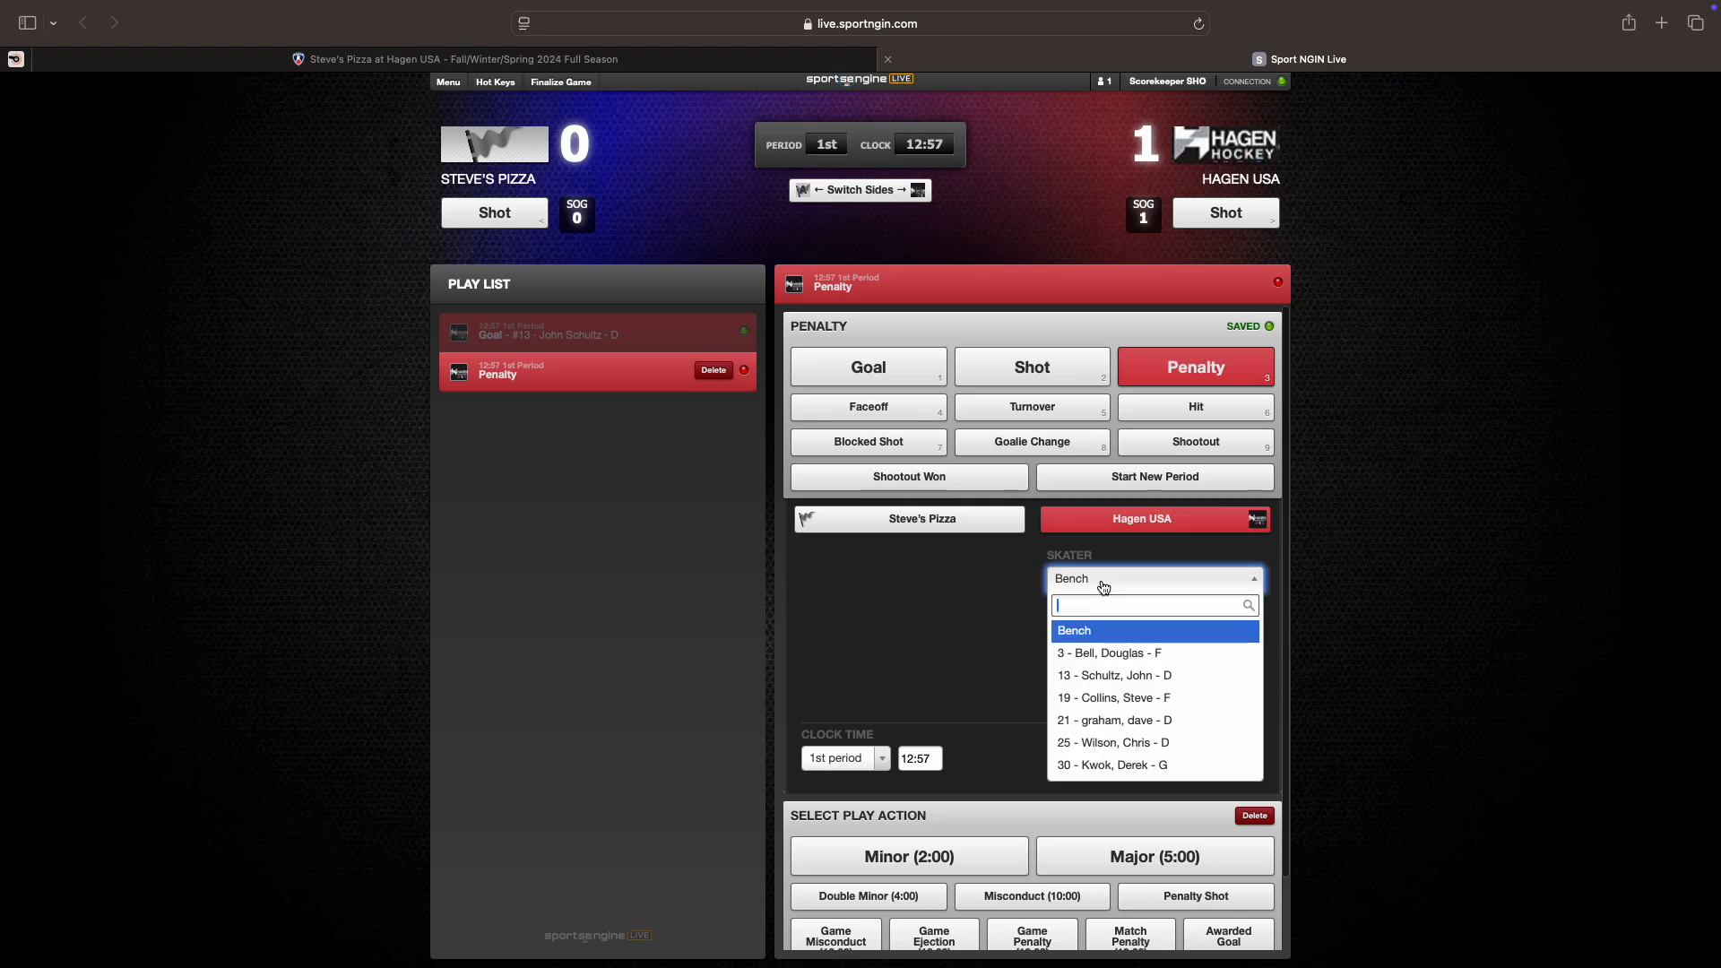
left_click(1112, 655)
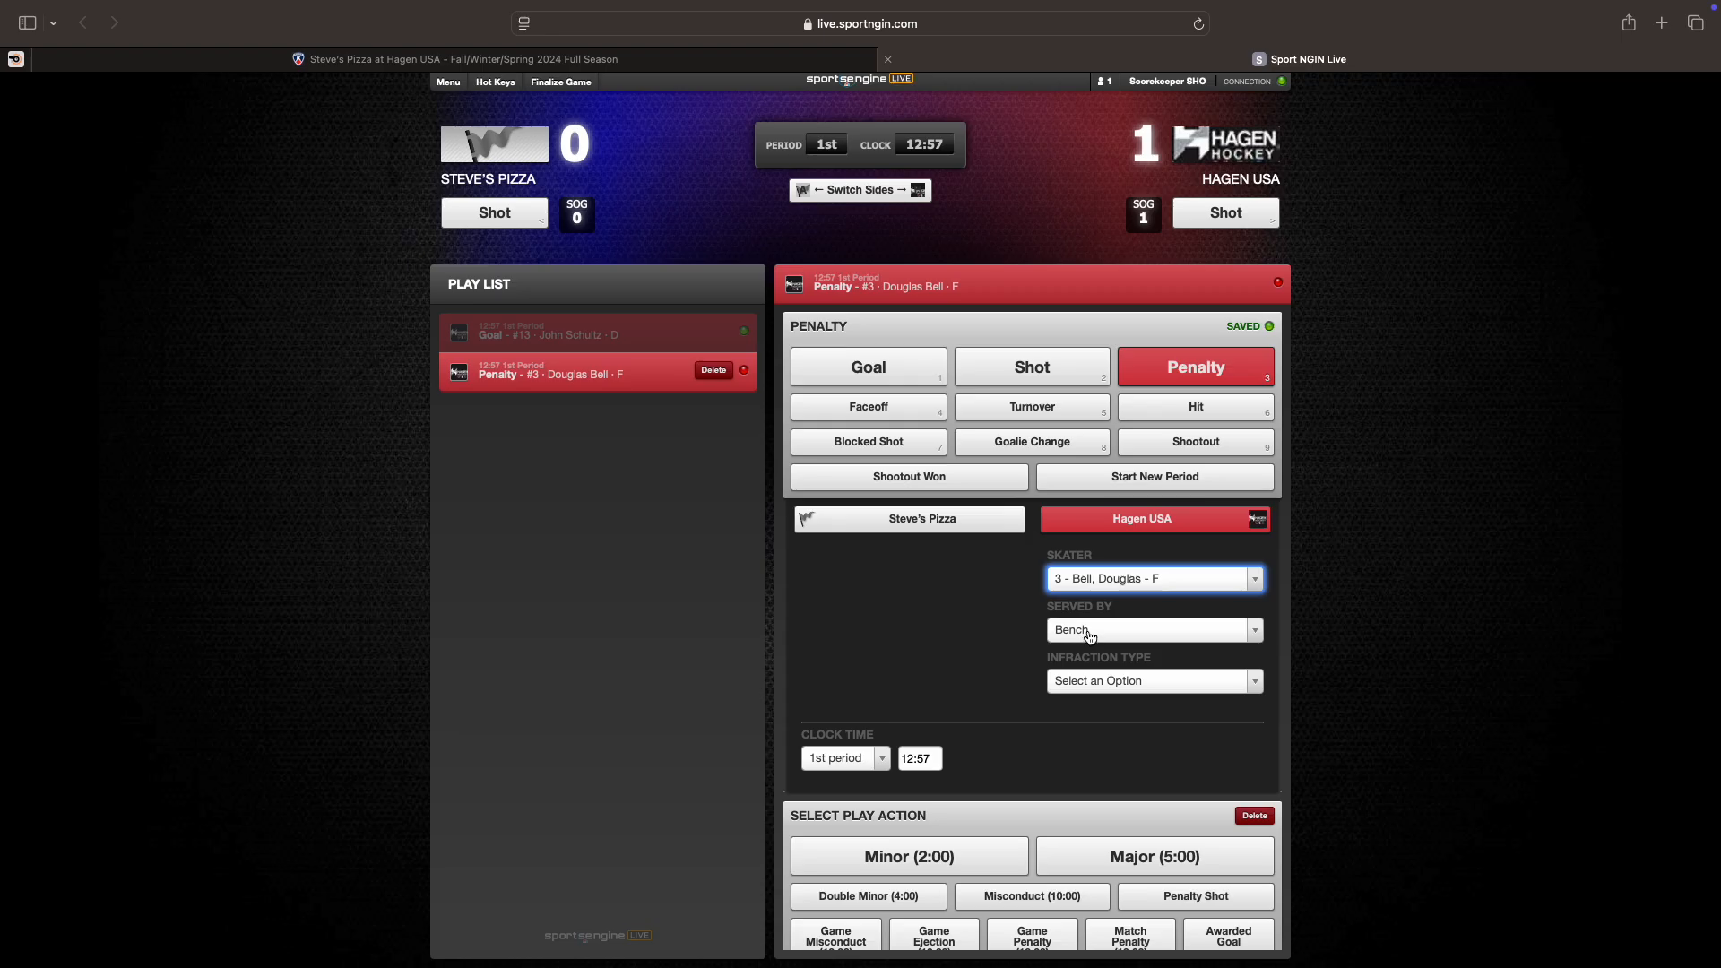
left_click(1086, 631)
left_click(1084, 708)
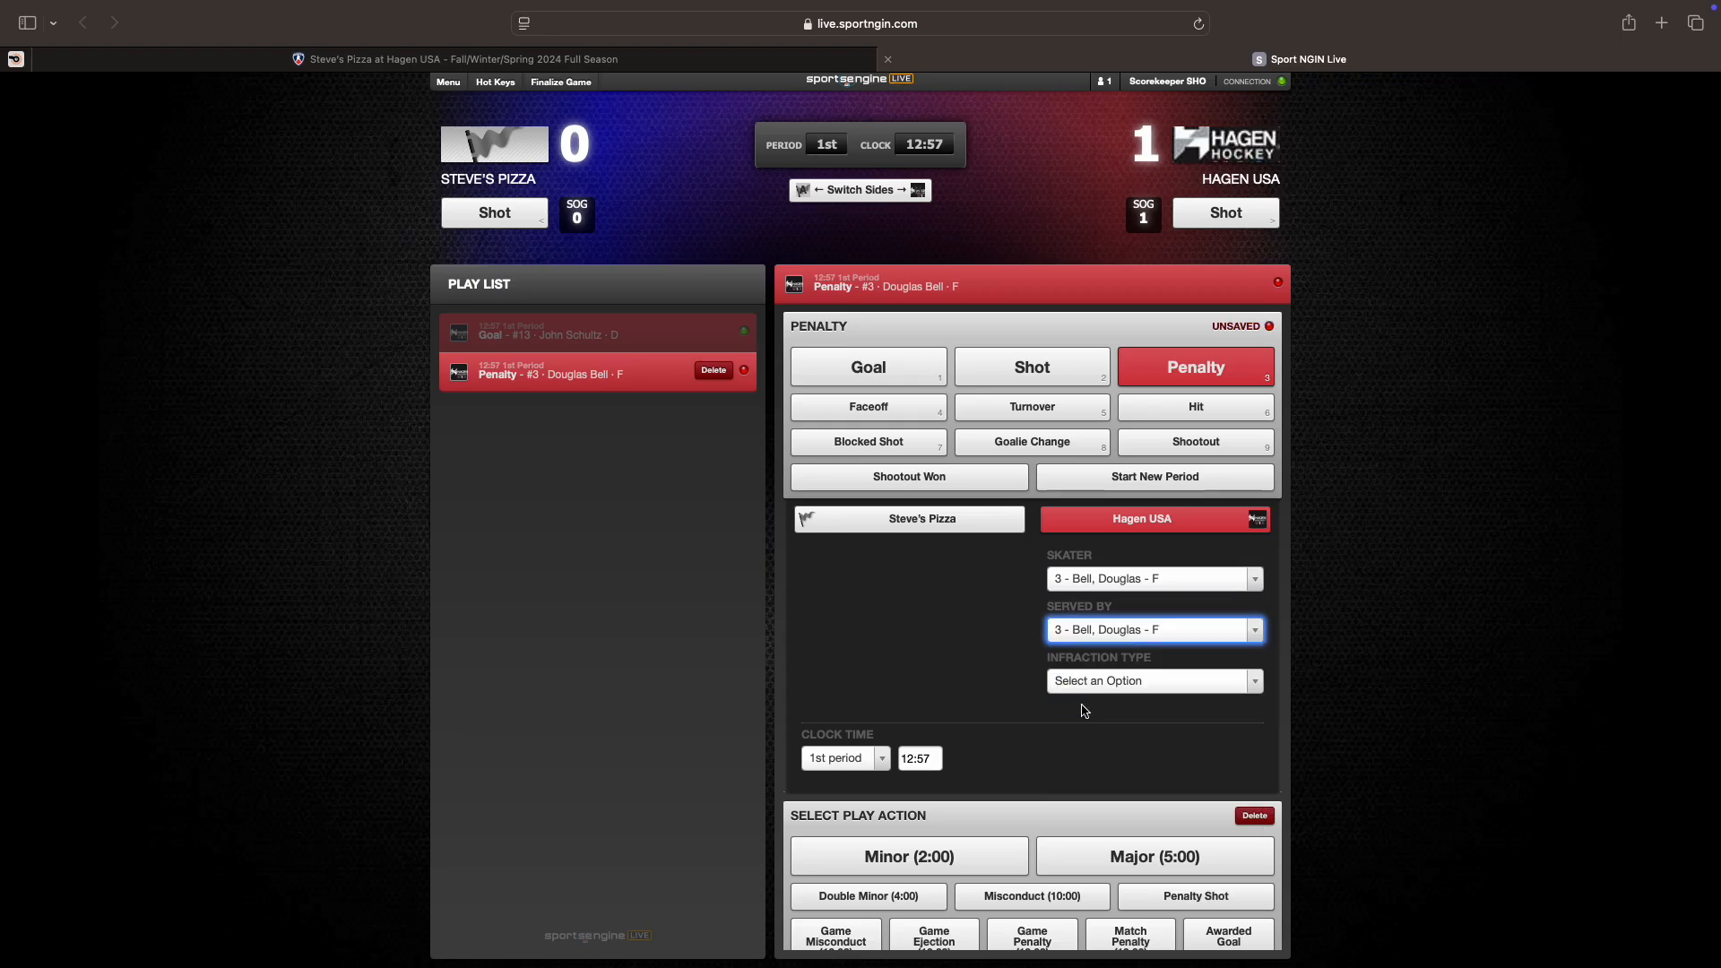
Step: Set the infraction type to Tripping and enter 10:29 as the penalty's clock time
left_click(1092, 685)
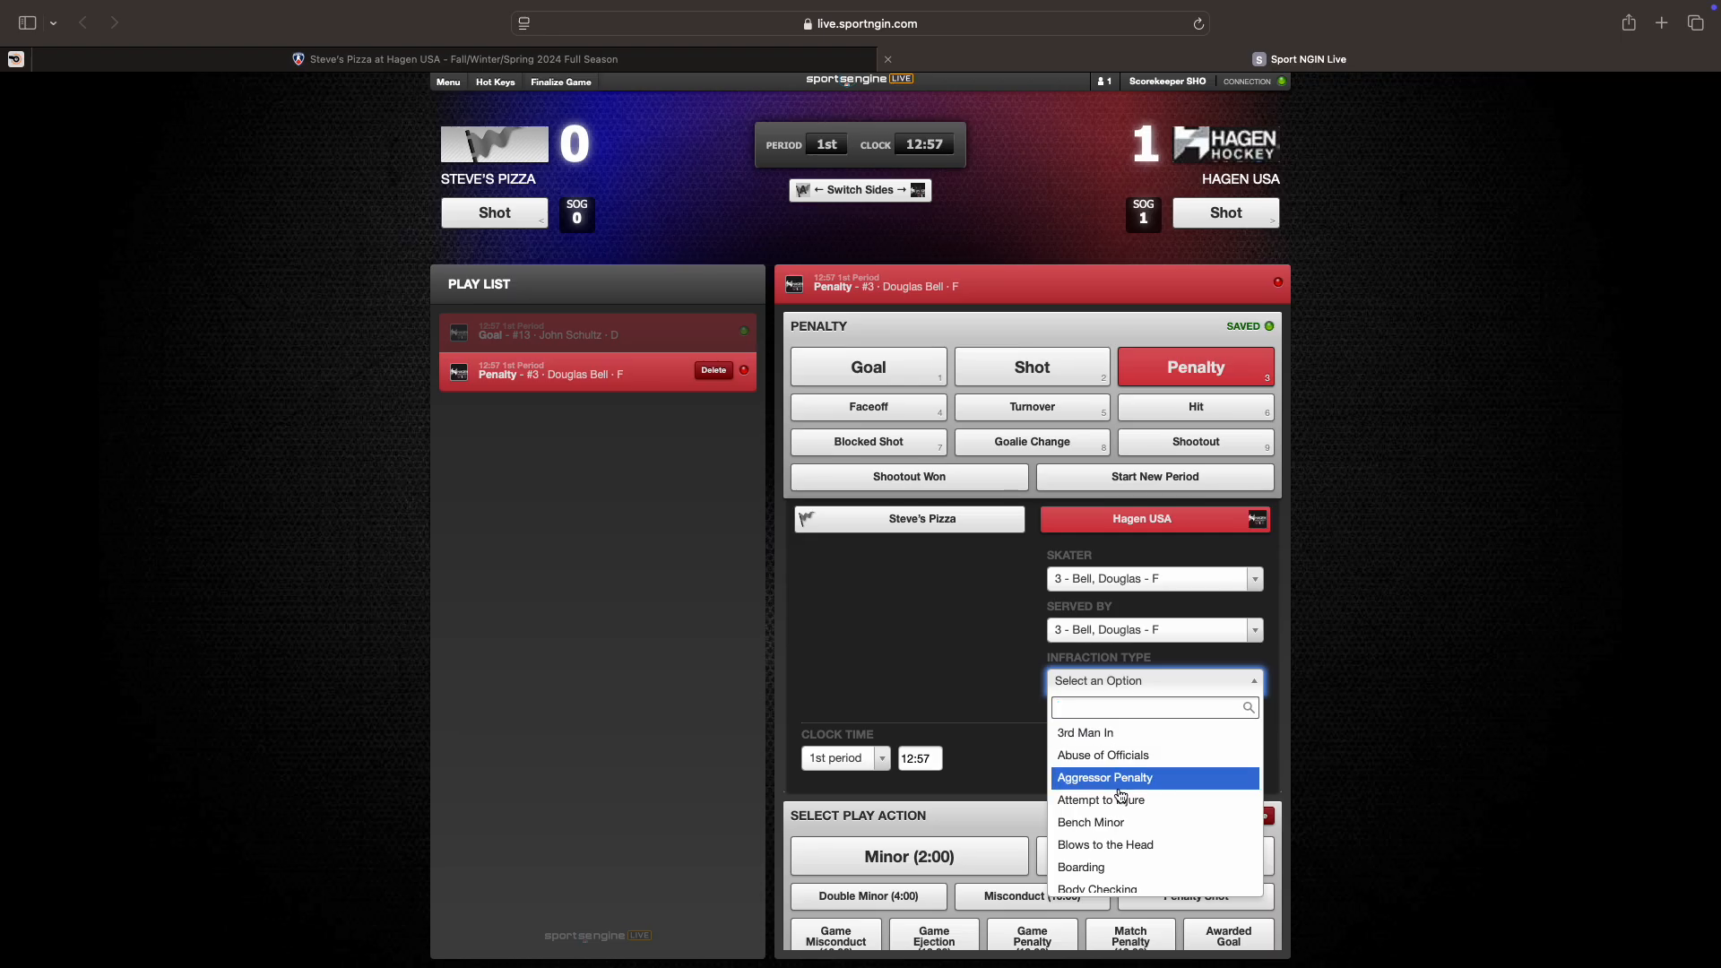
scroll(1119, 789, "down", 10)
scroll(1120, 789, "down", 3)
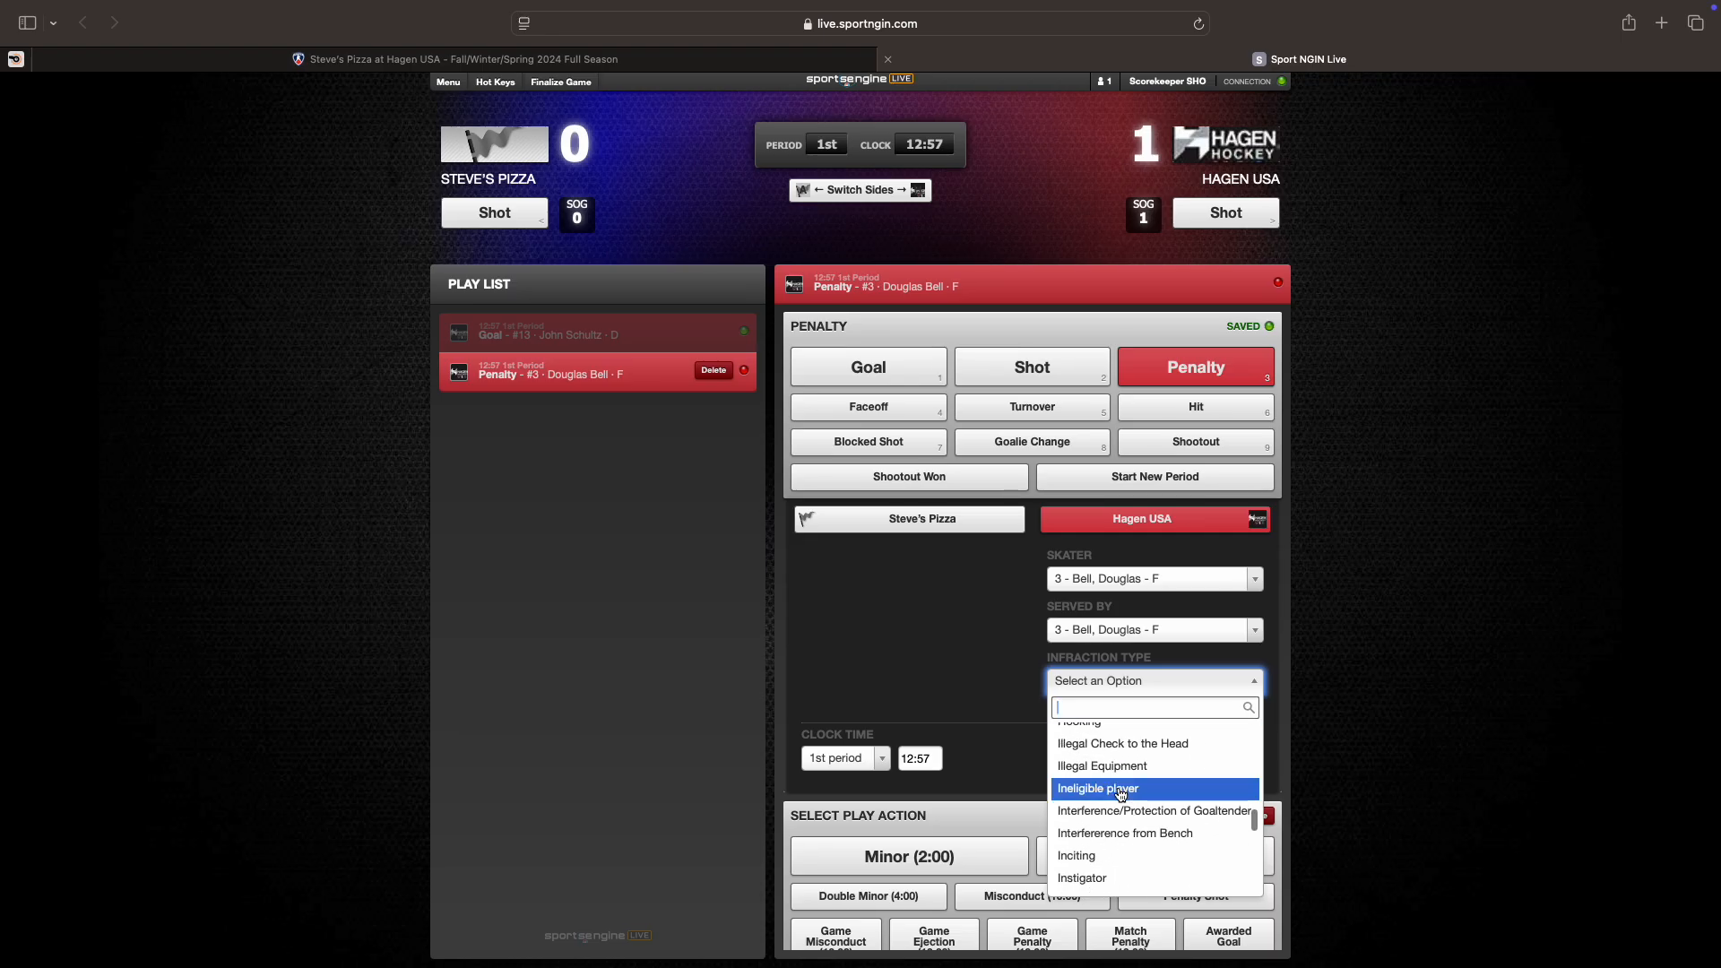
scroll(1111, 787, "up", 15)
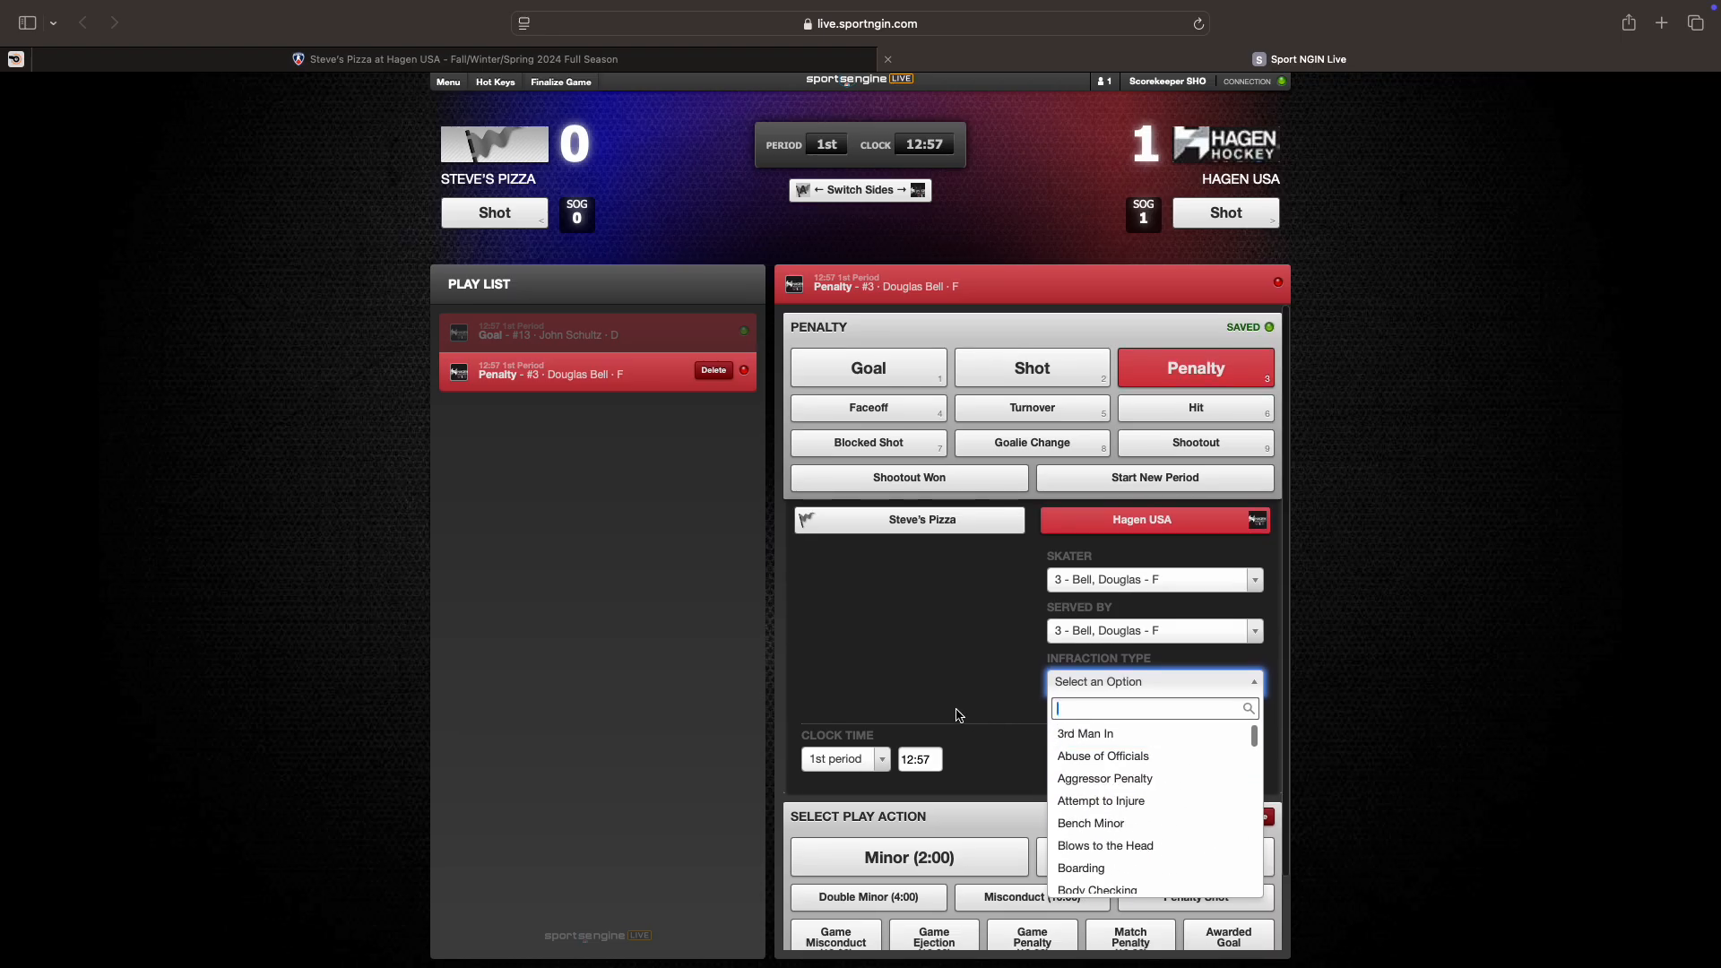
type("Tri")
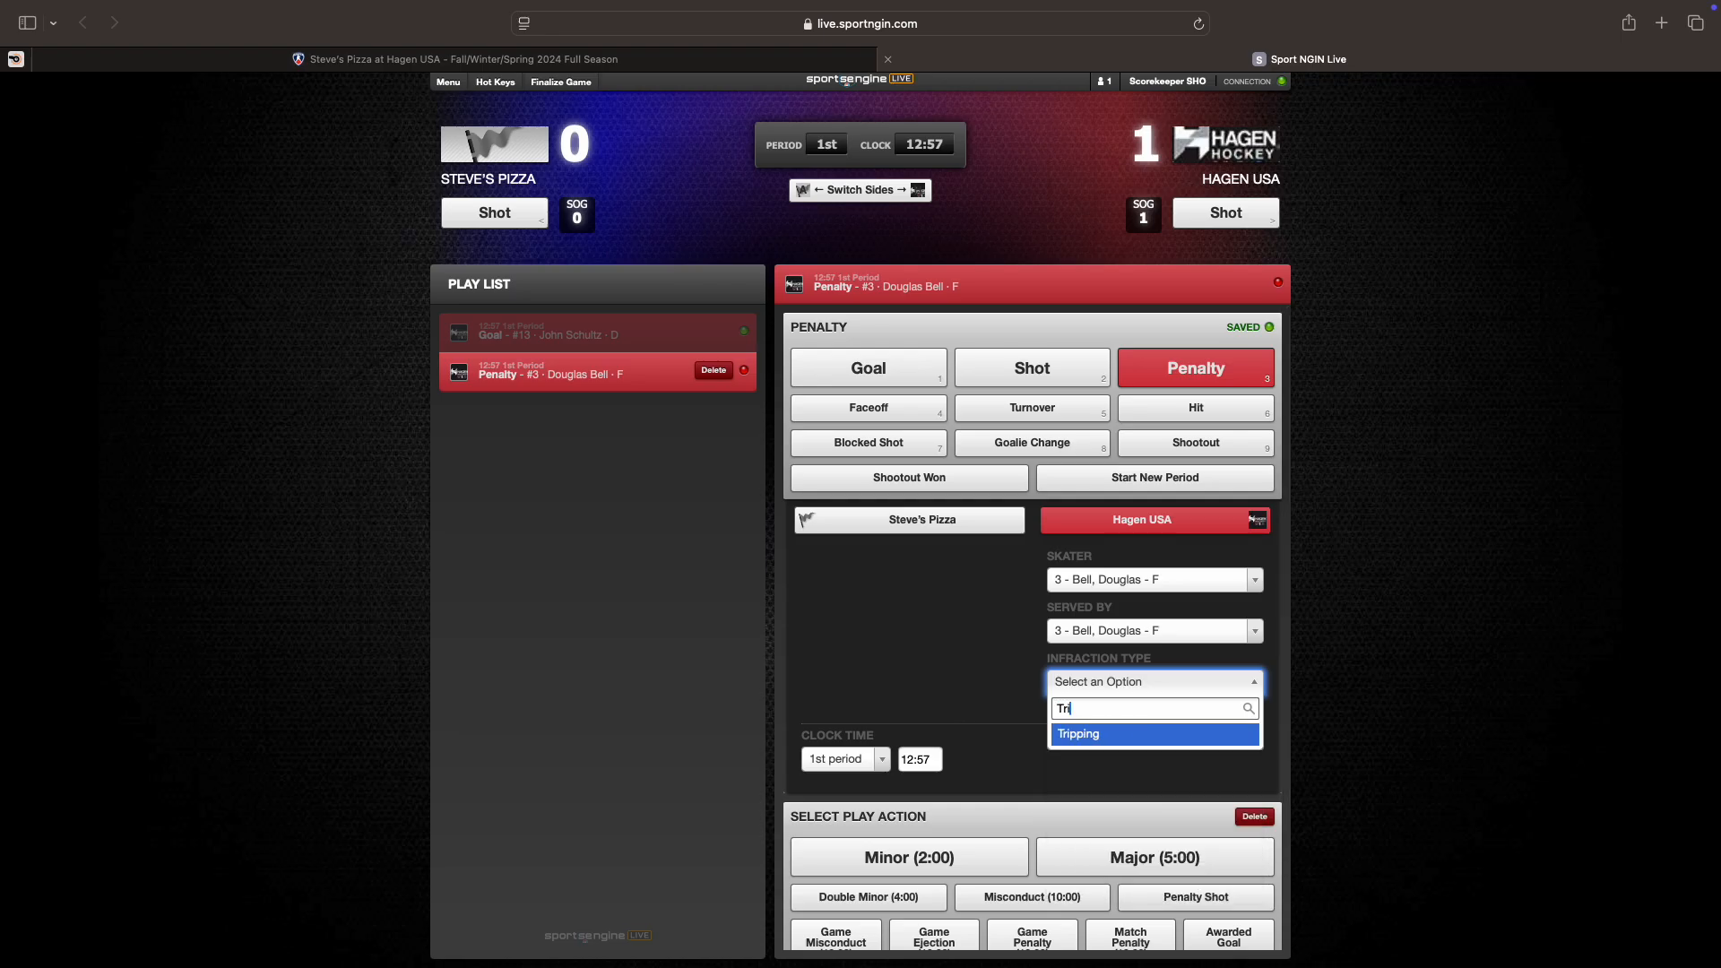
left_click(1091, 736)
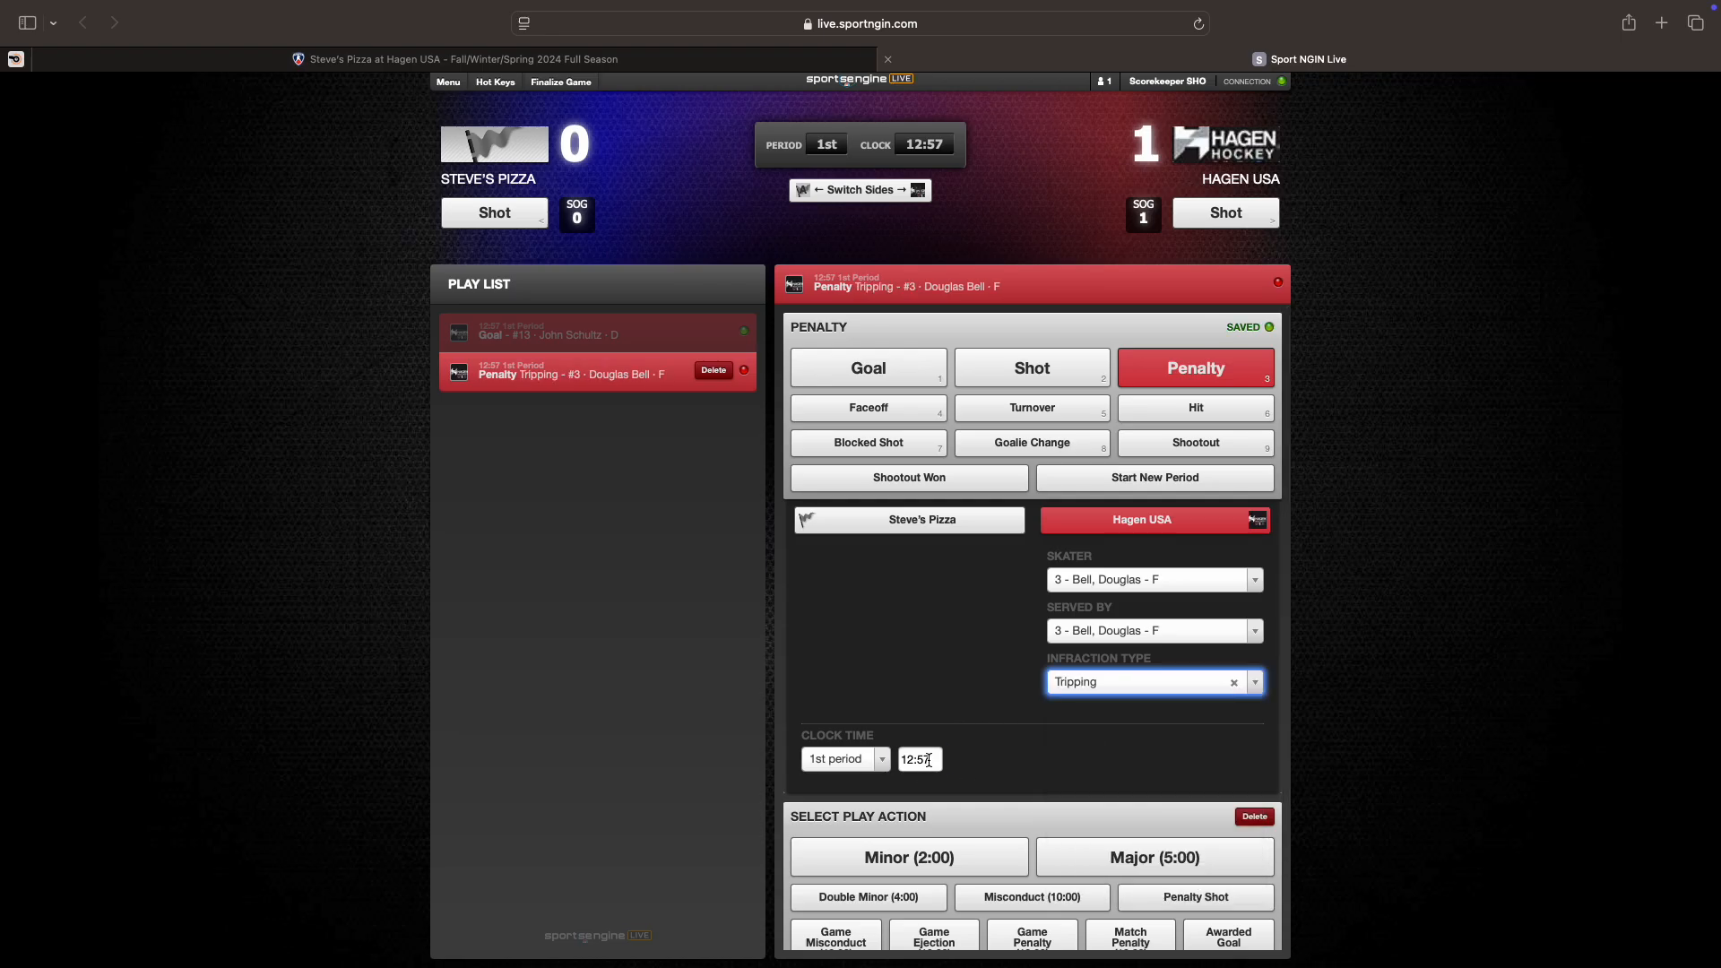
left_click(893, 759)
type("10")
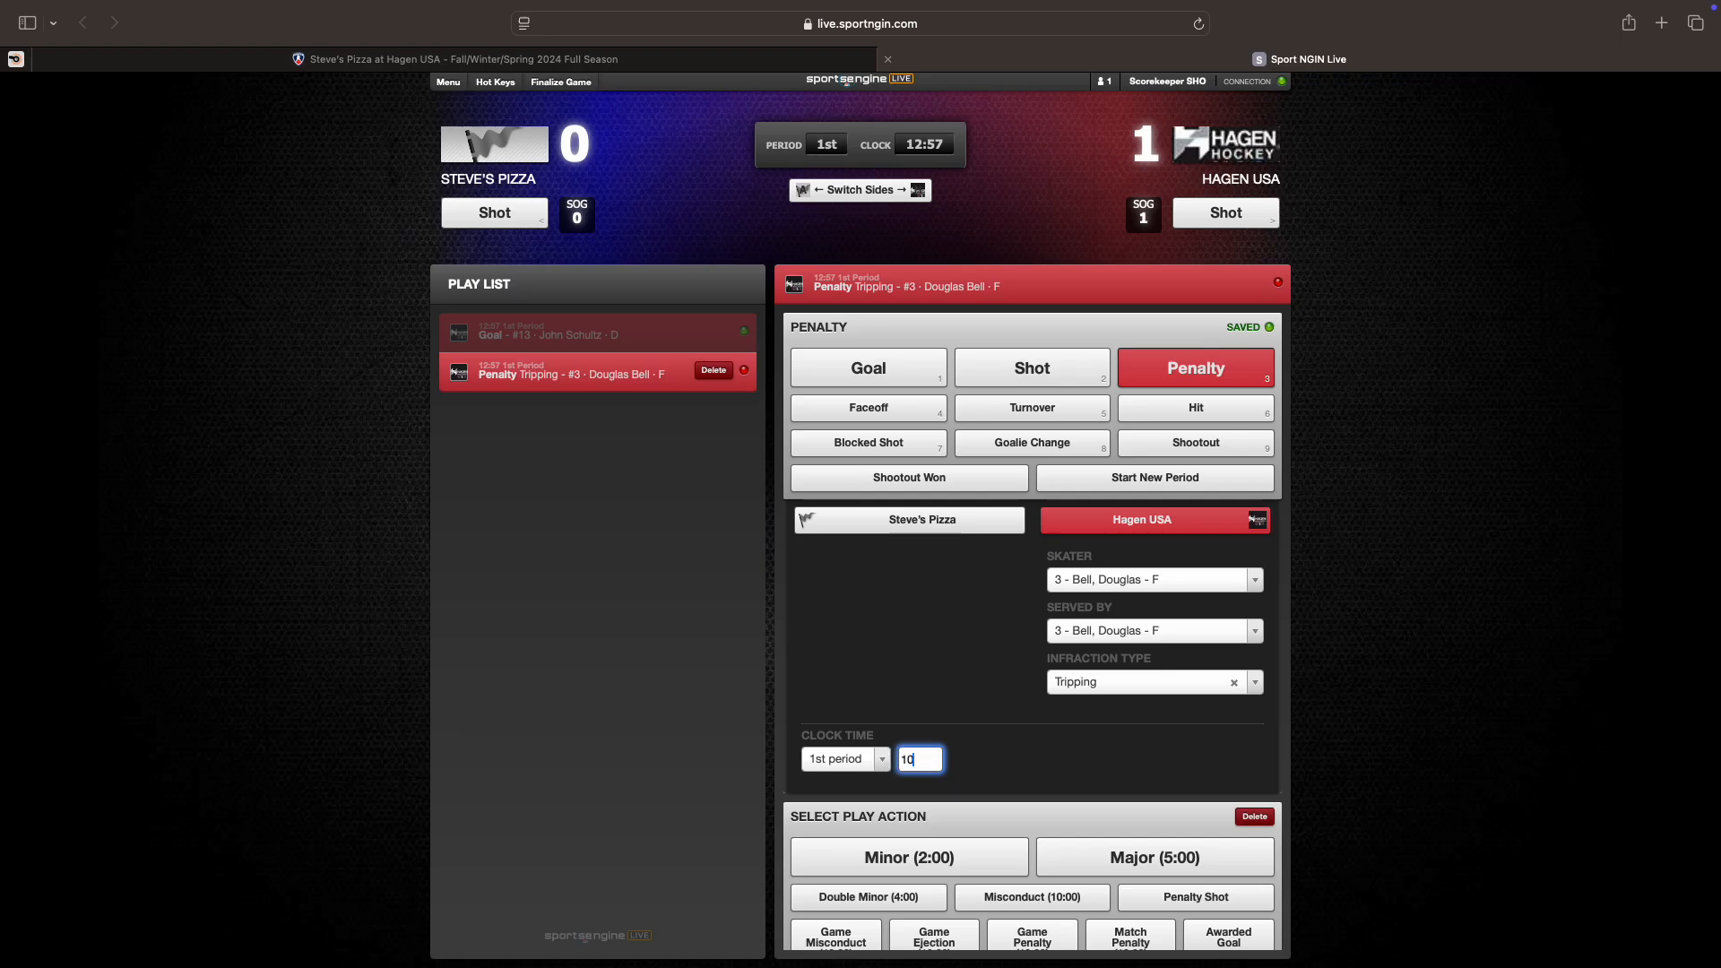
type(":29")
Step: Save the #3 tripping penalty as a 2:00 minor at 10:29 with a power play, then review it
left_click(993, 734)
scroll(1019, 695, "down", 2)
scroll(1020, 693, "down", 1)
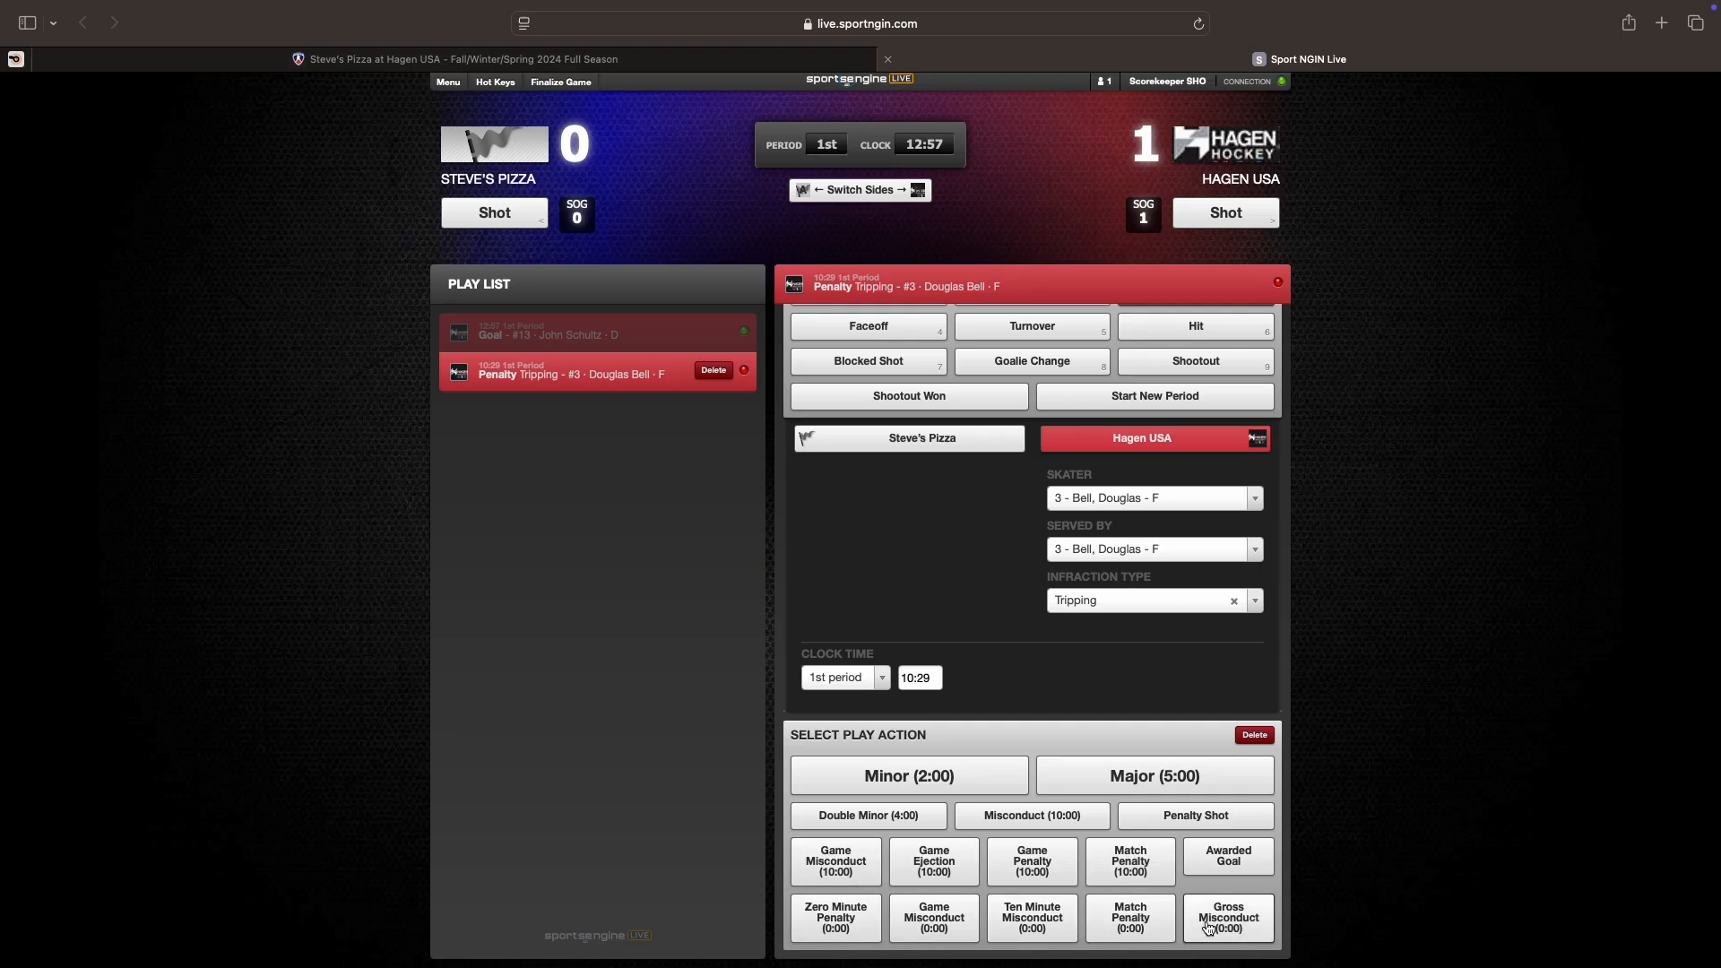
left_click(908, 777)
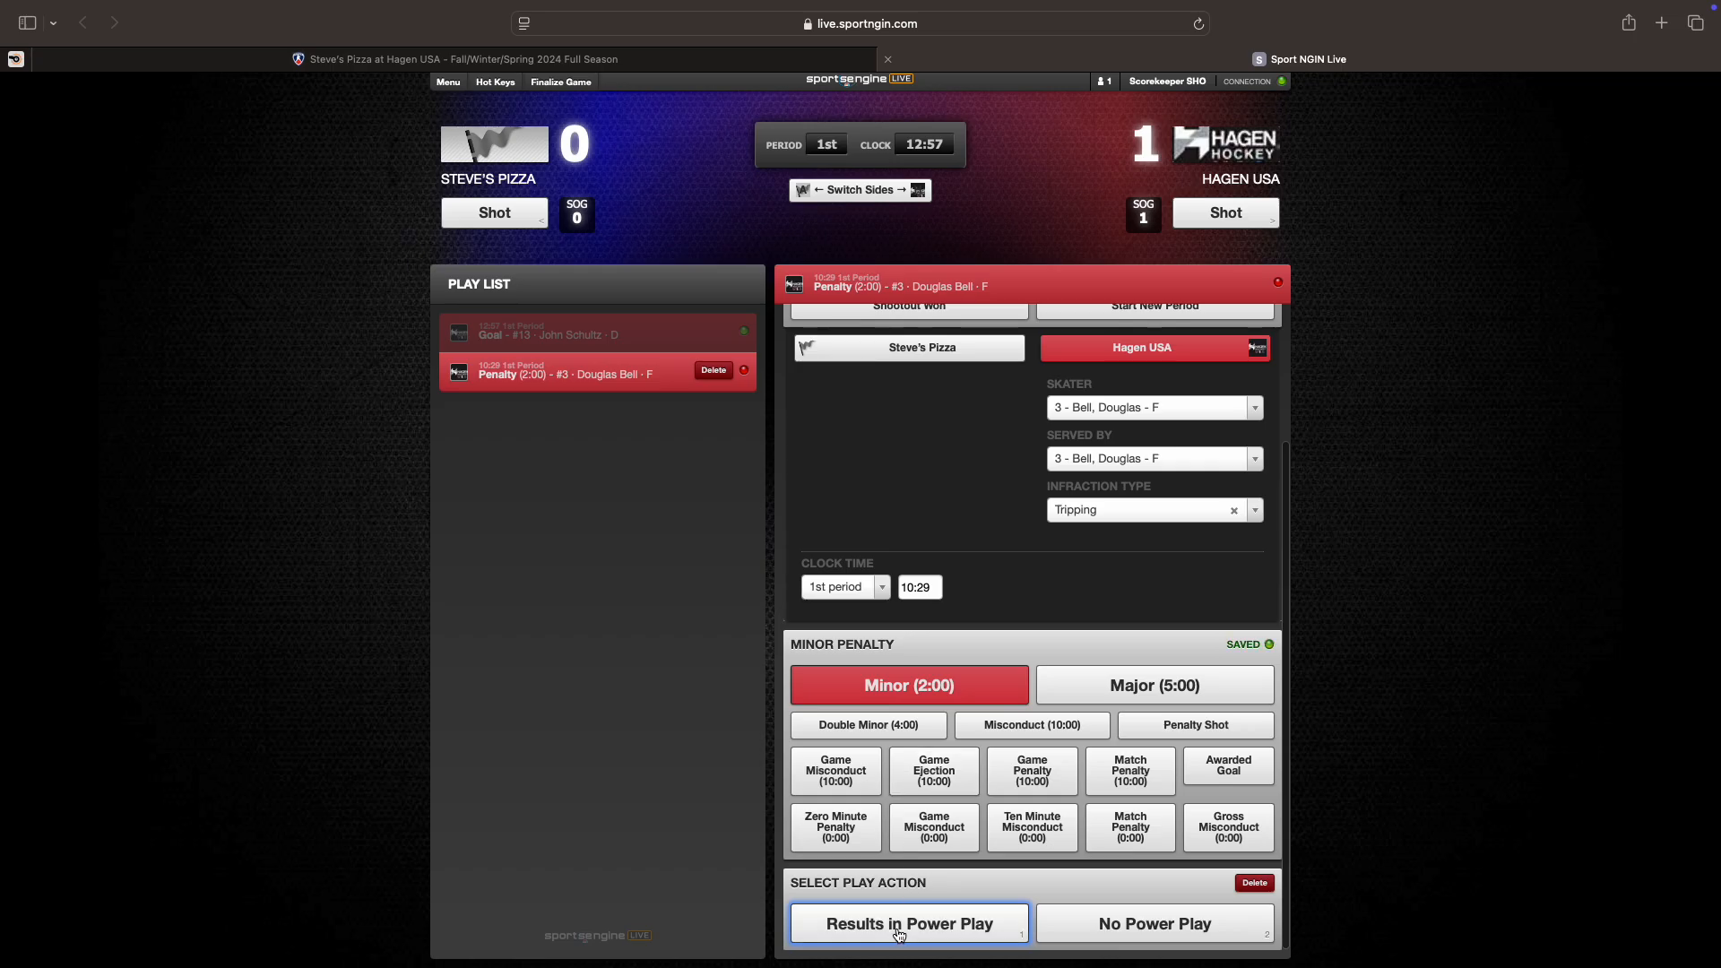
left_click(899, 933)
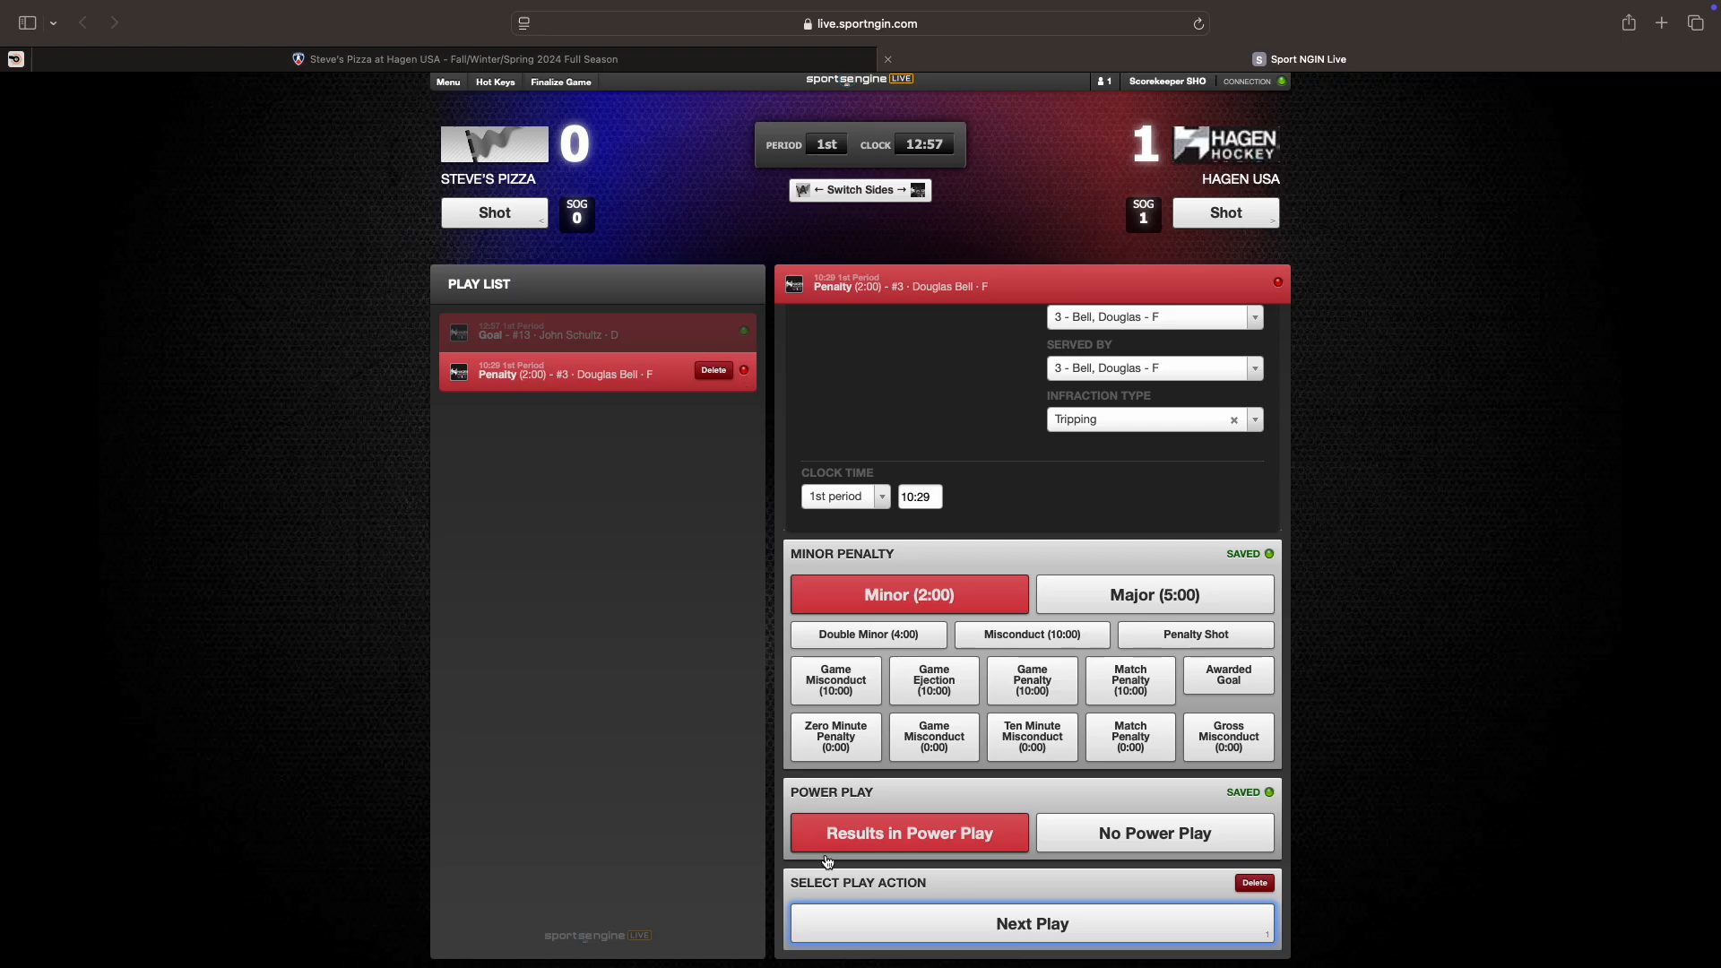
left_click(930, 935)
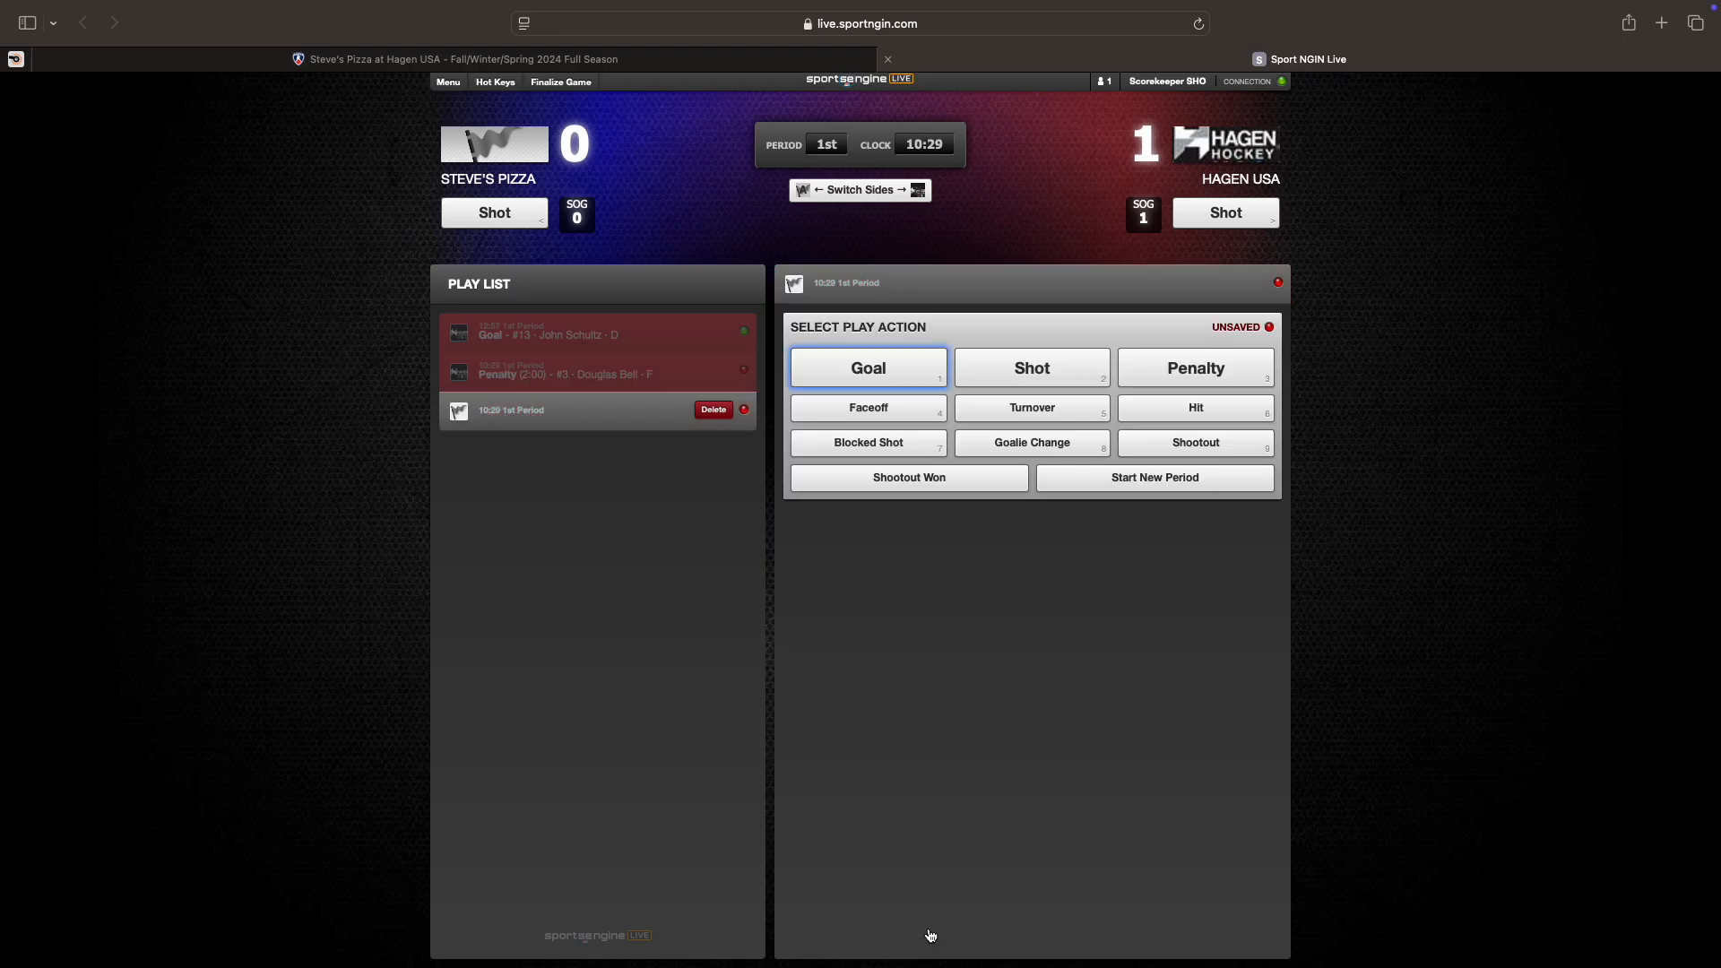
left_click(733, 382)
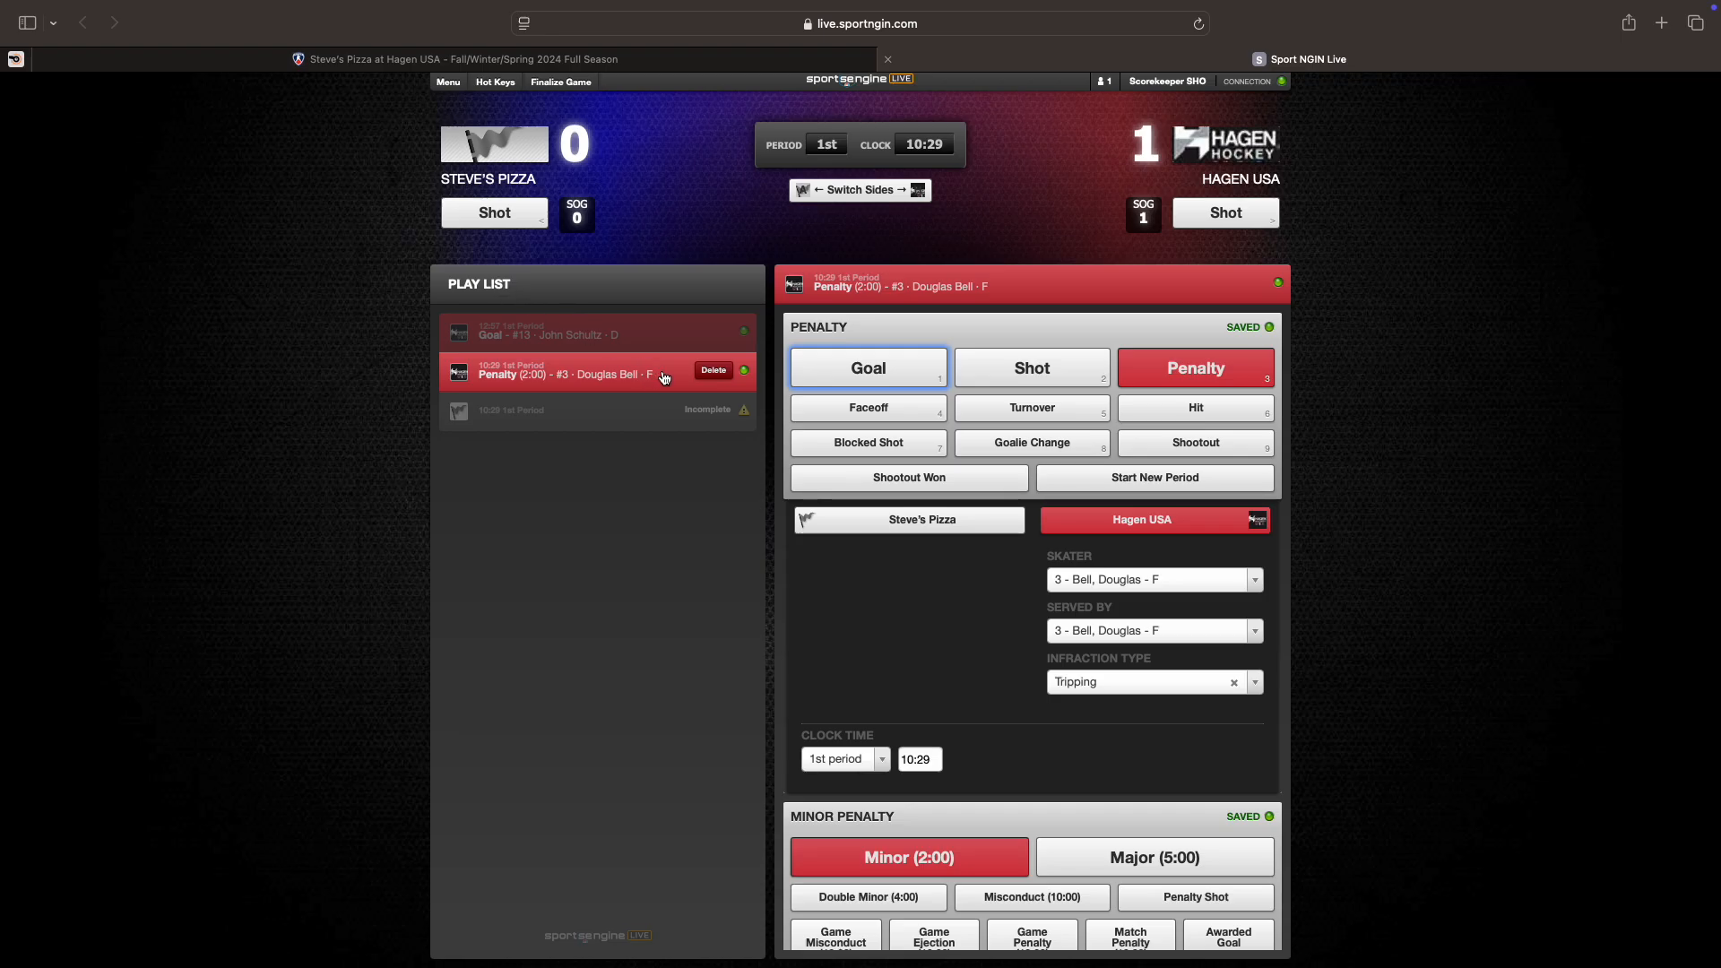
Step: Leave the penalty details and go back to the incomplete 10:29 play
left_click(625, 408)
left_click(628, 378)
left_click(490, 485)
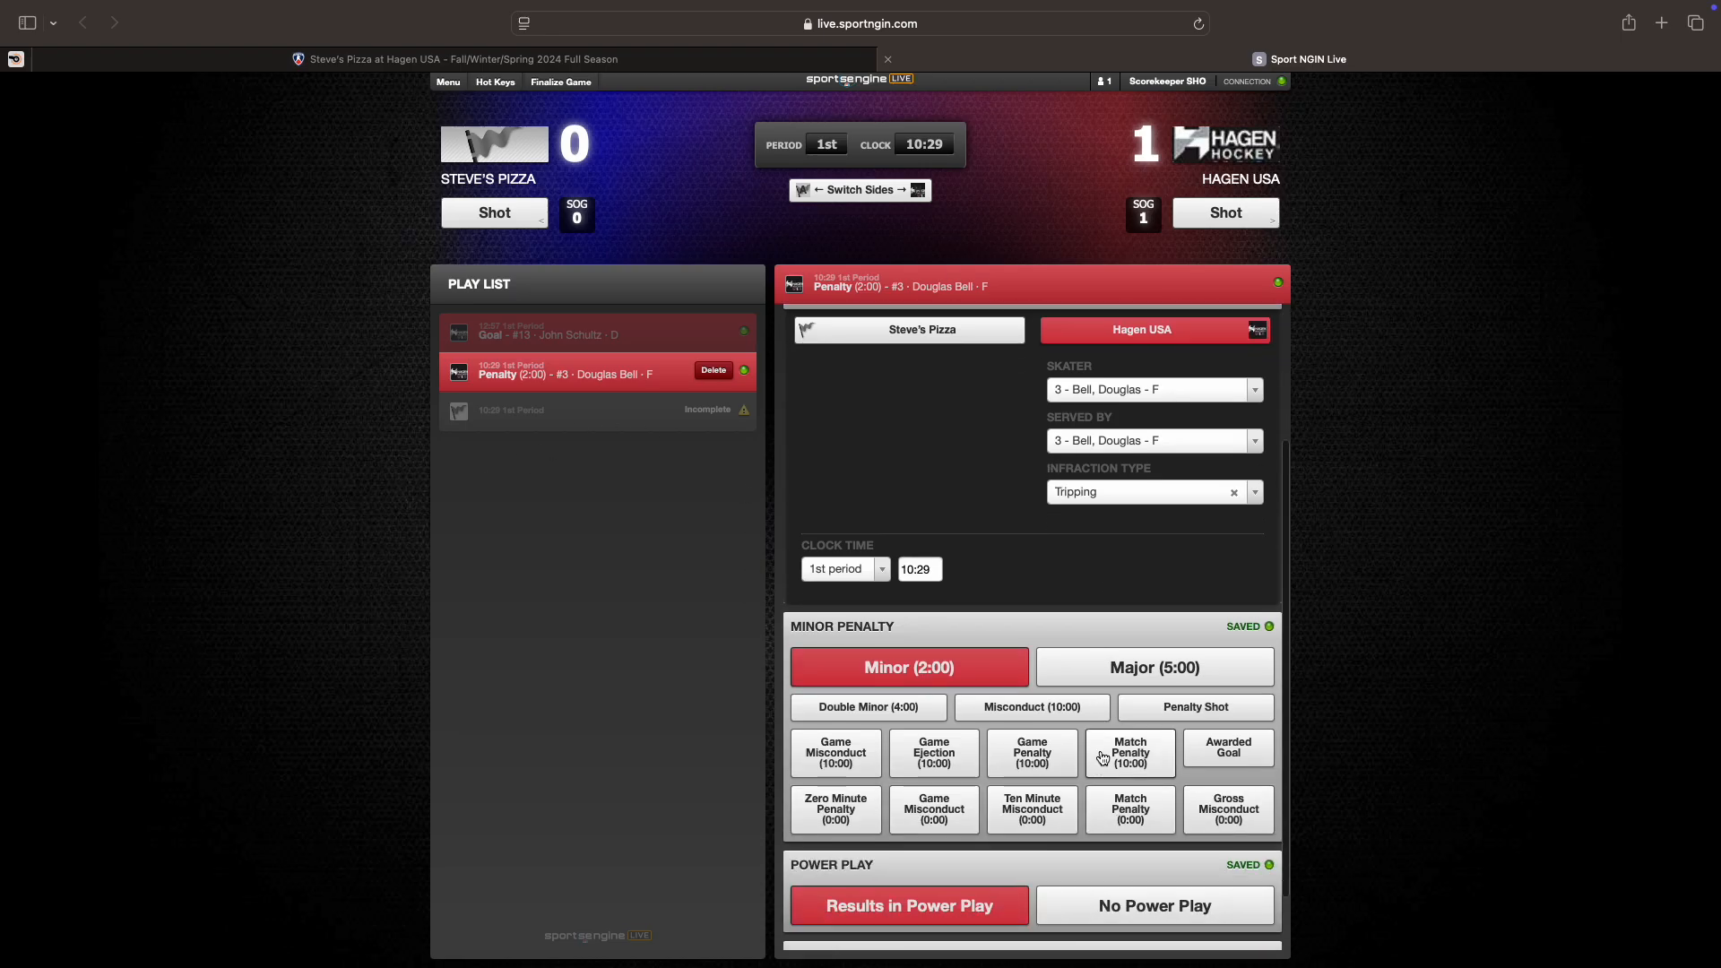
left_click(538, 410)
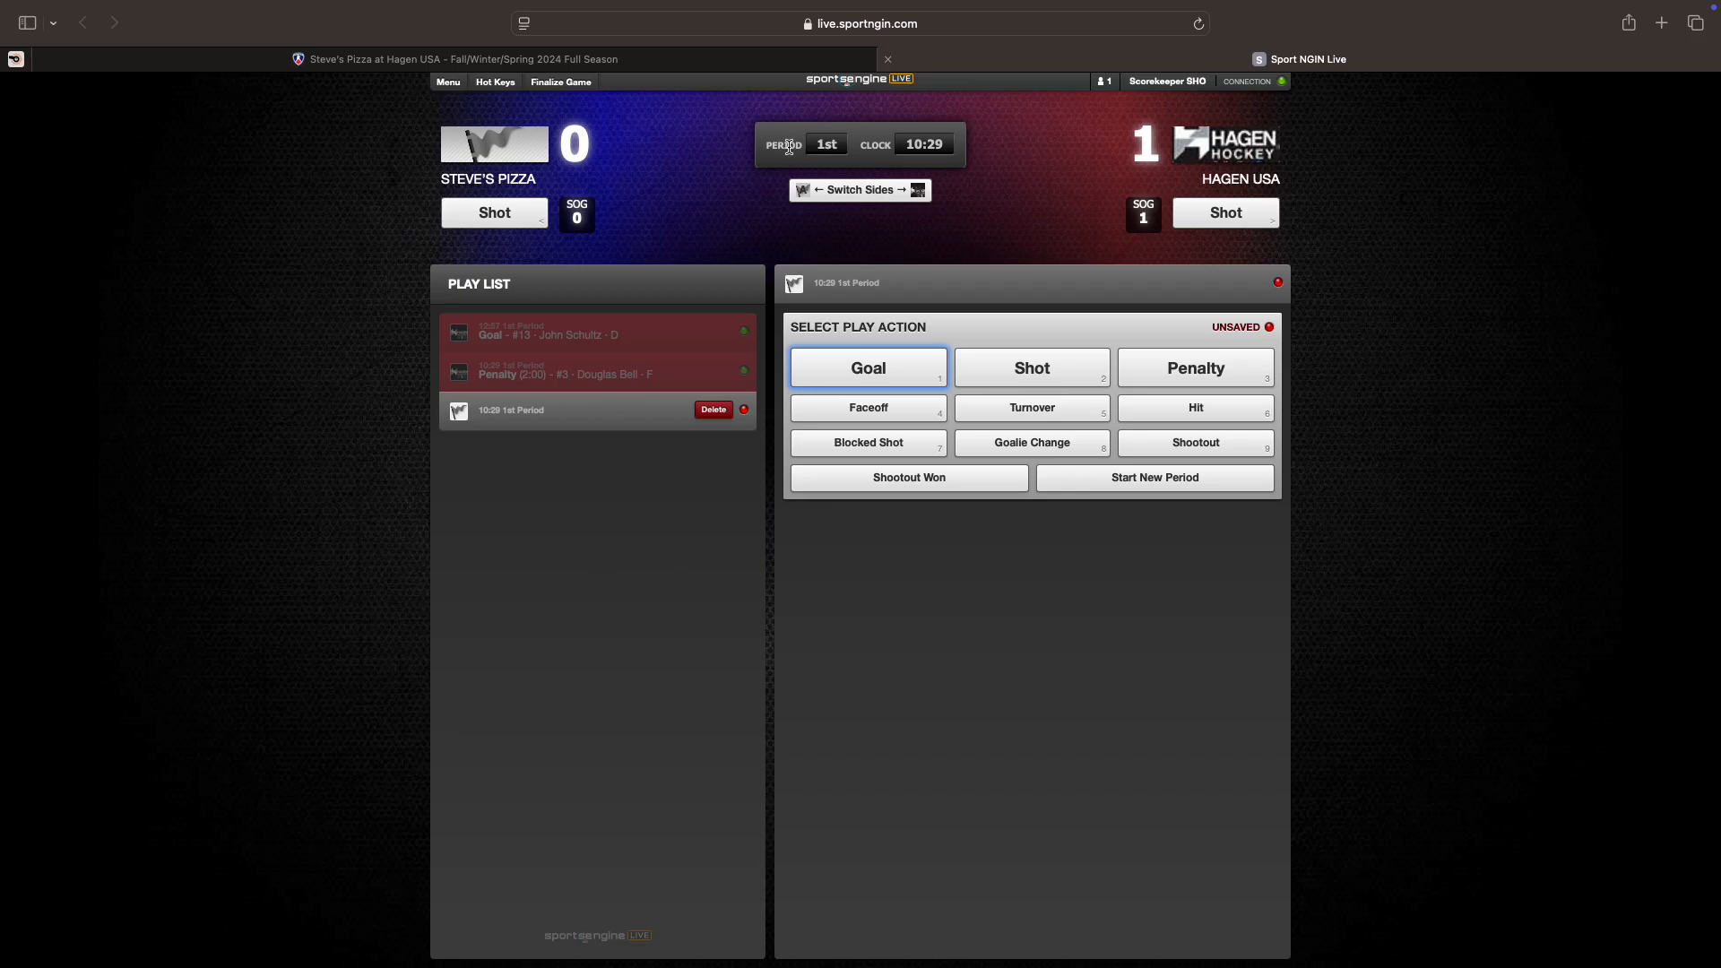
Step: Start the 2nd period, check the Next Period entry, and open the new 15:00 play
left_click(1151, 485)
left_click(1034, 576)
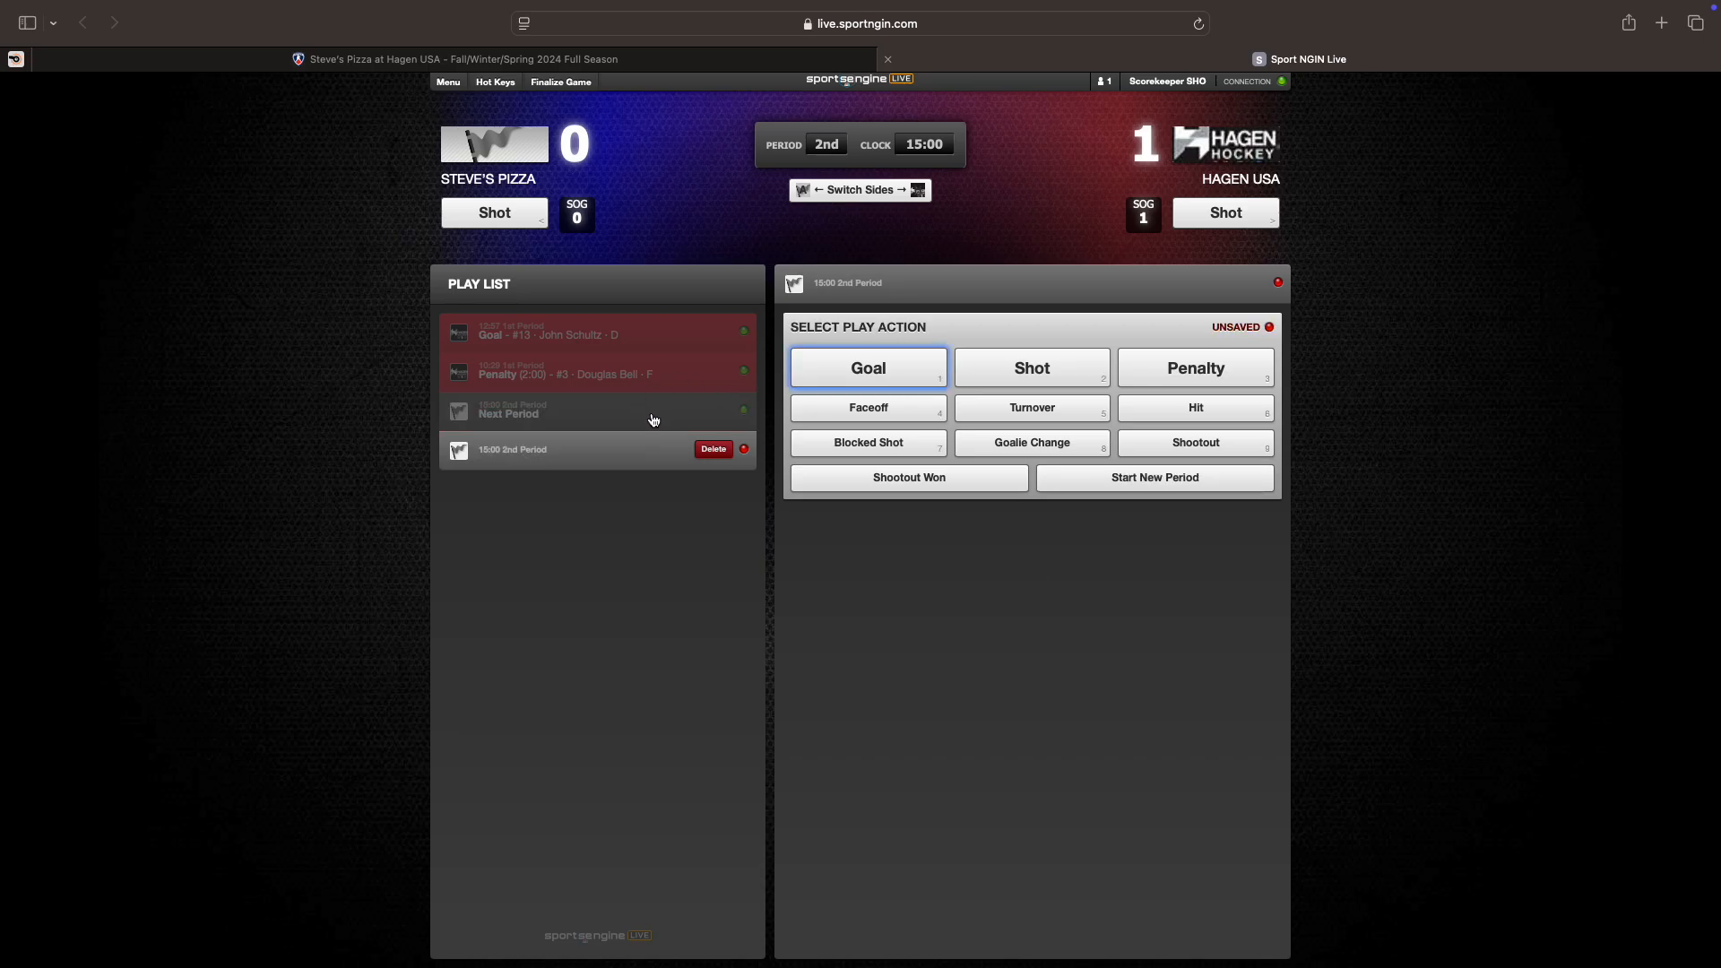
left_click(721, 420)
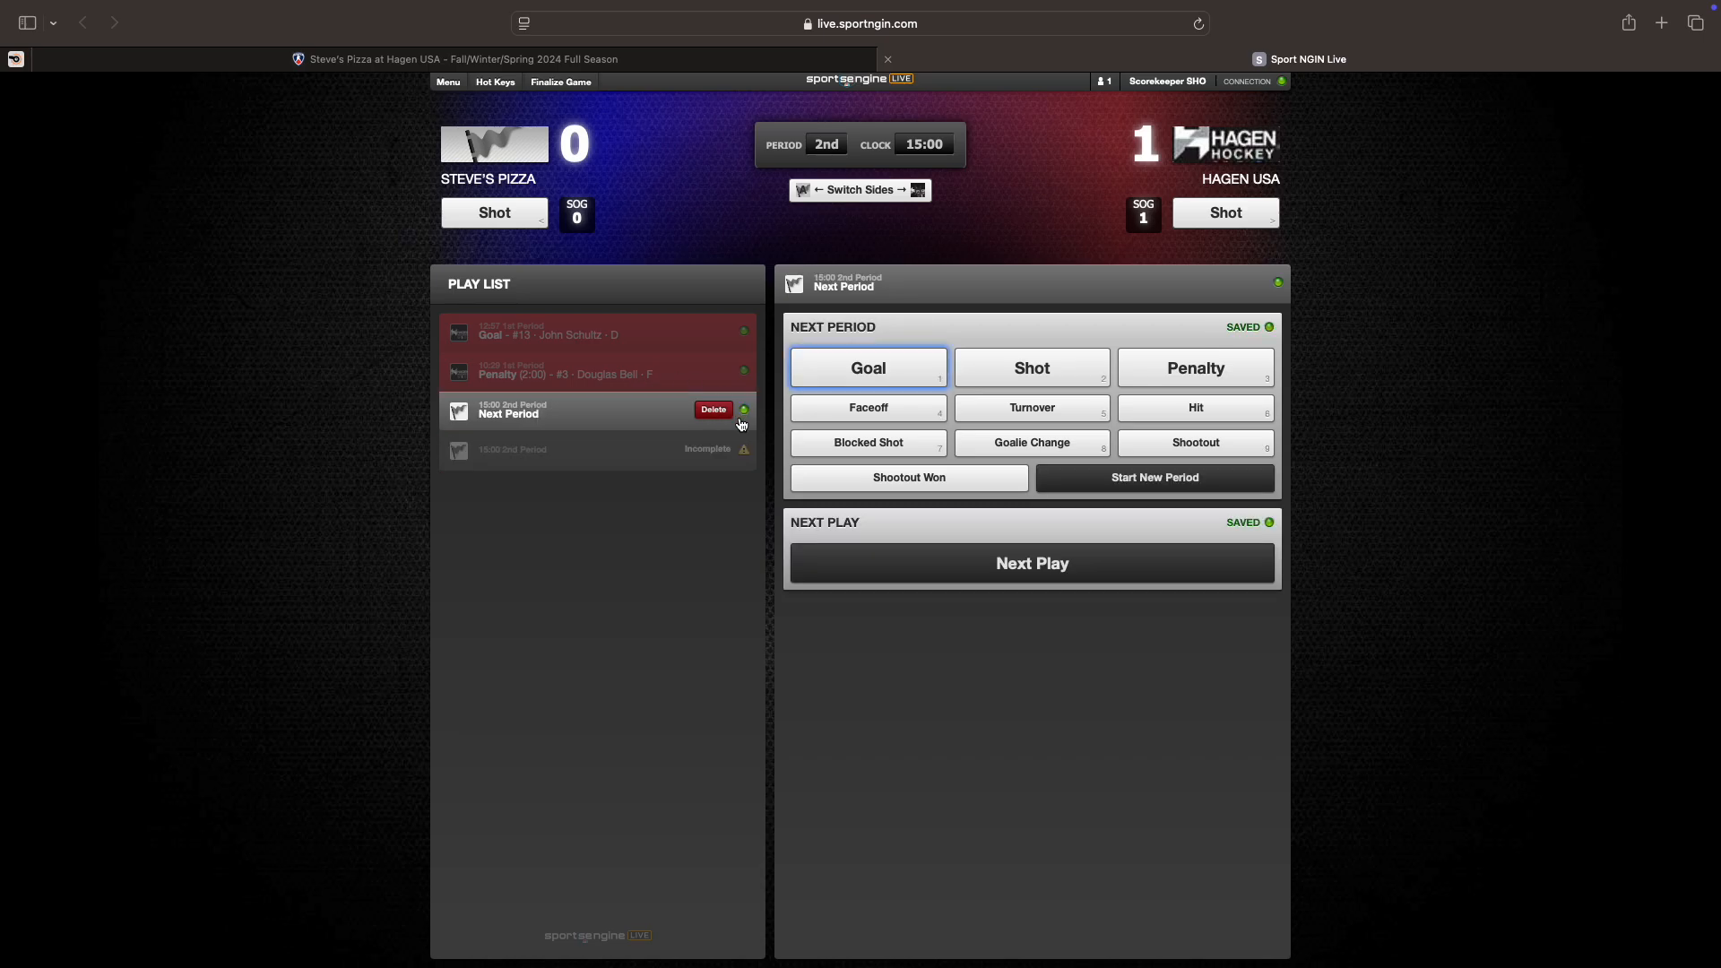
left_click(592, 448)
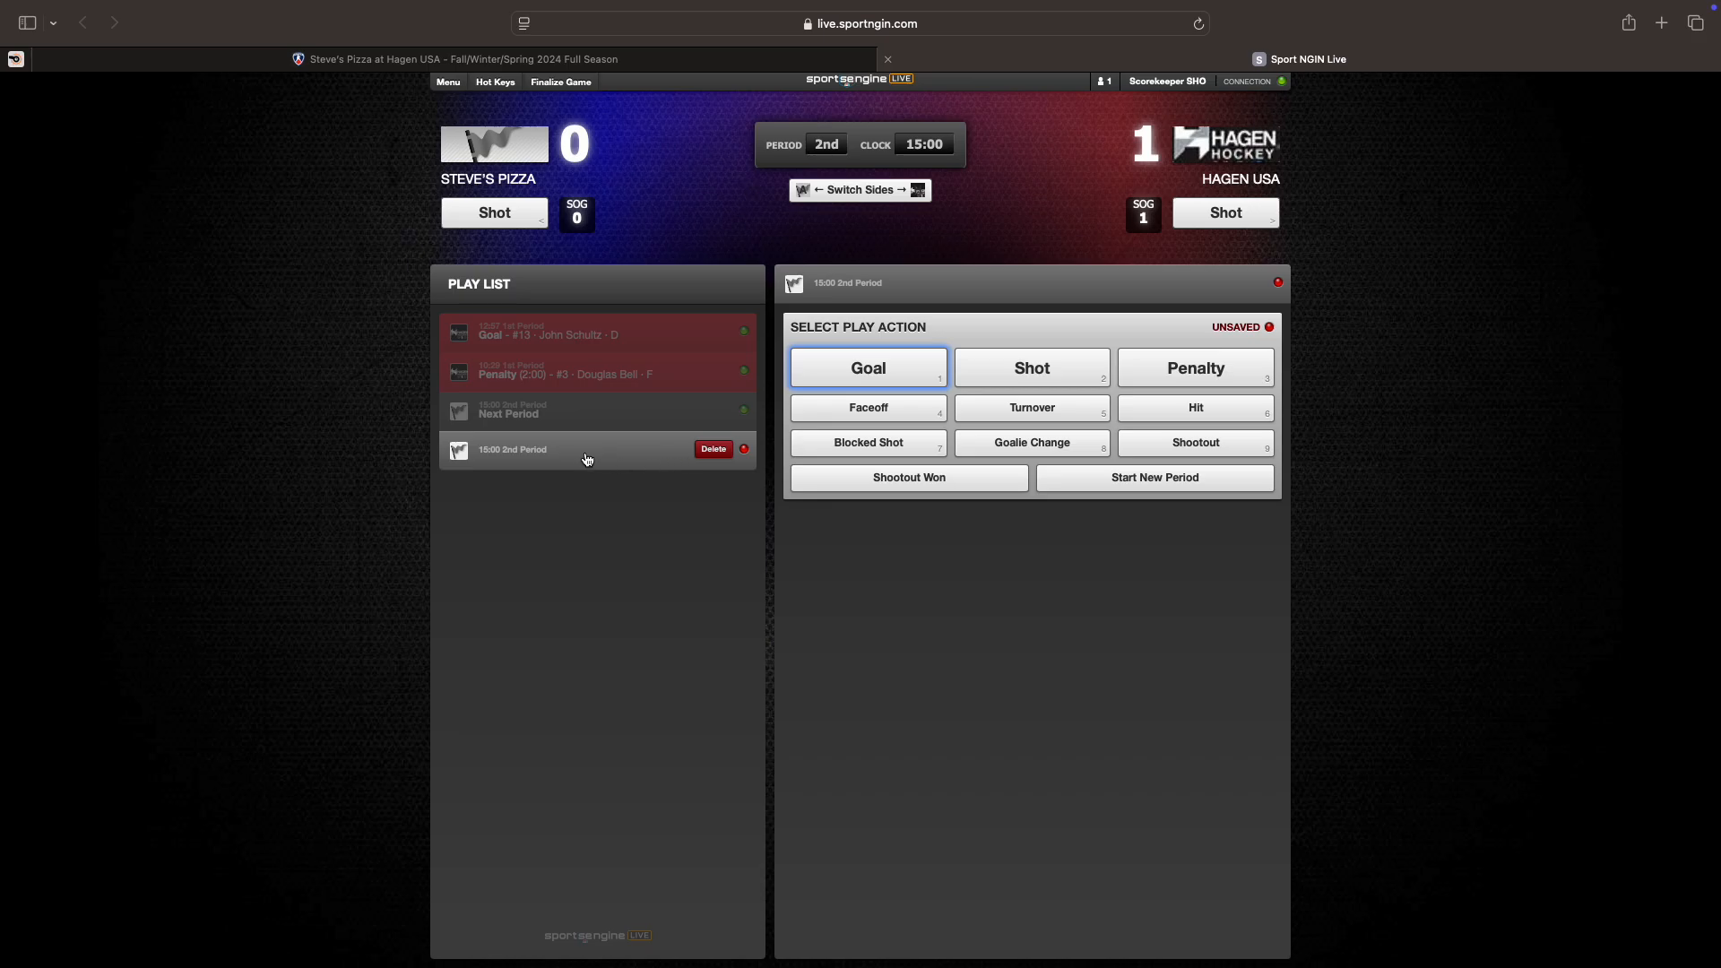
Step: Log a Steve's Pizza goal scored by #7
left_click(854, 384)
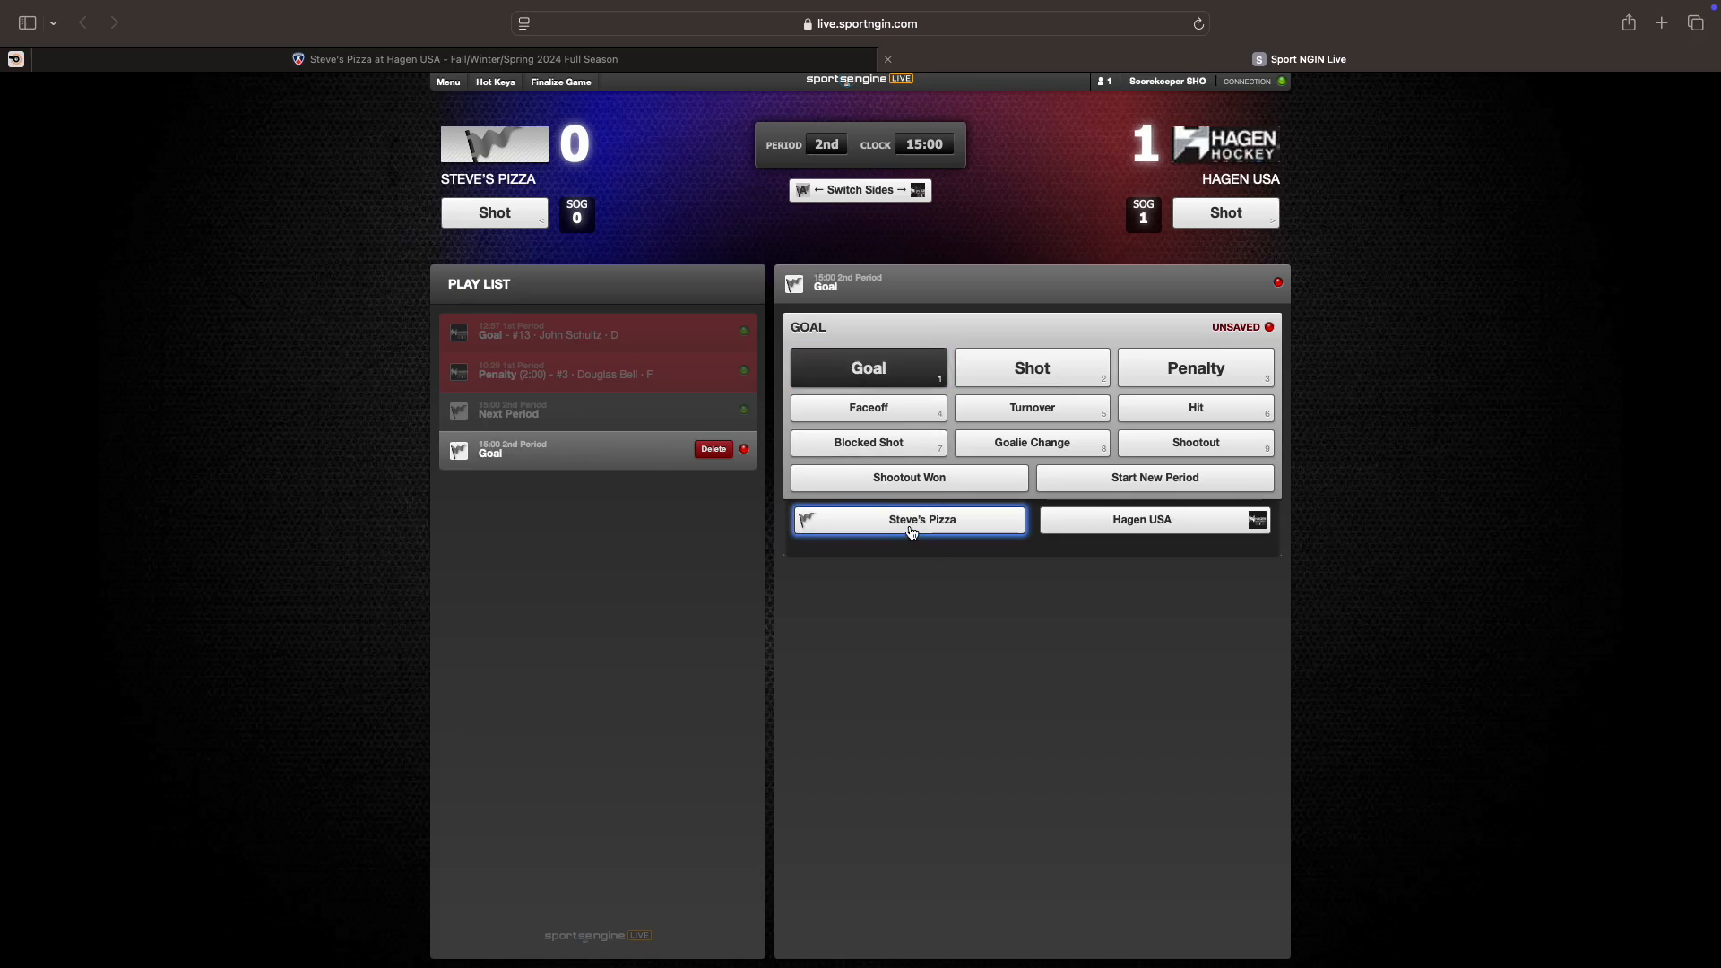
left_click(911, 532)
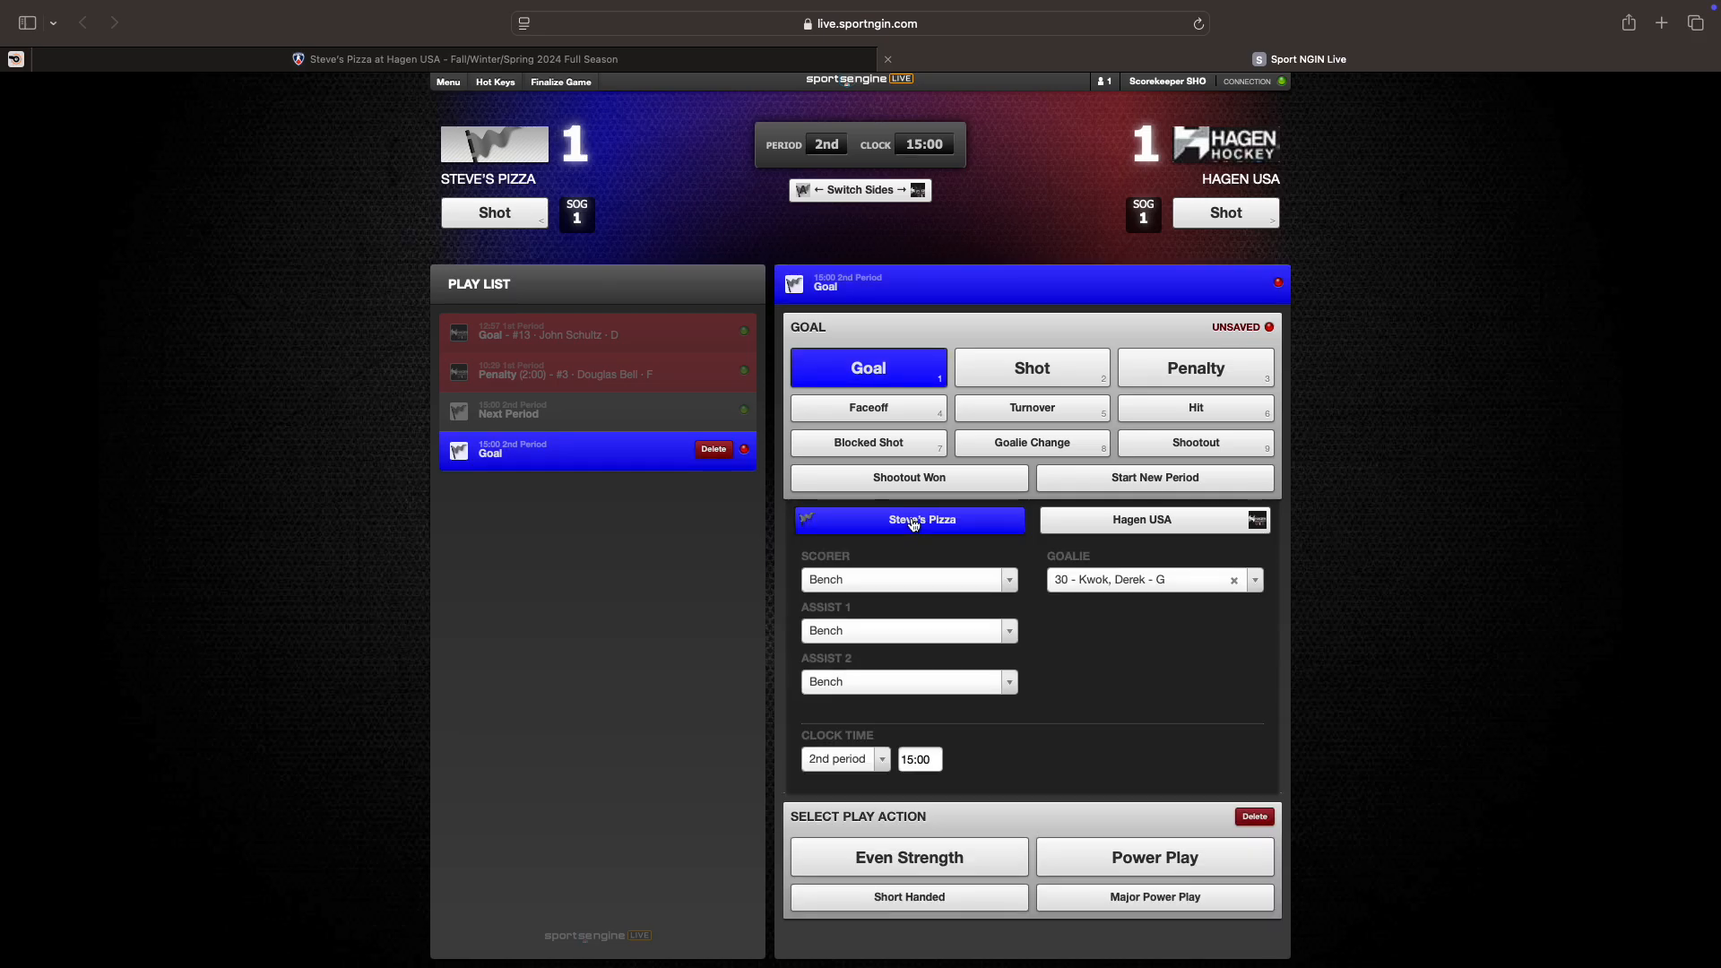
left_click(887, 584)
left_click(858, 697)
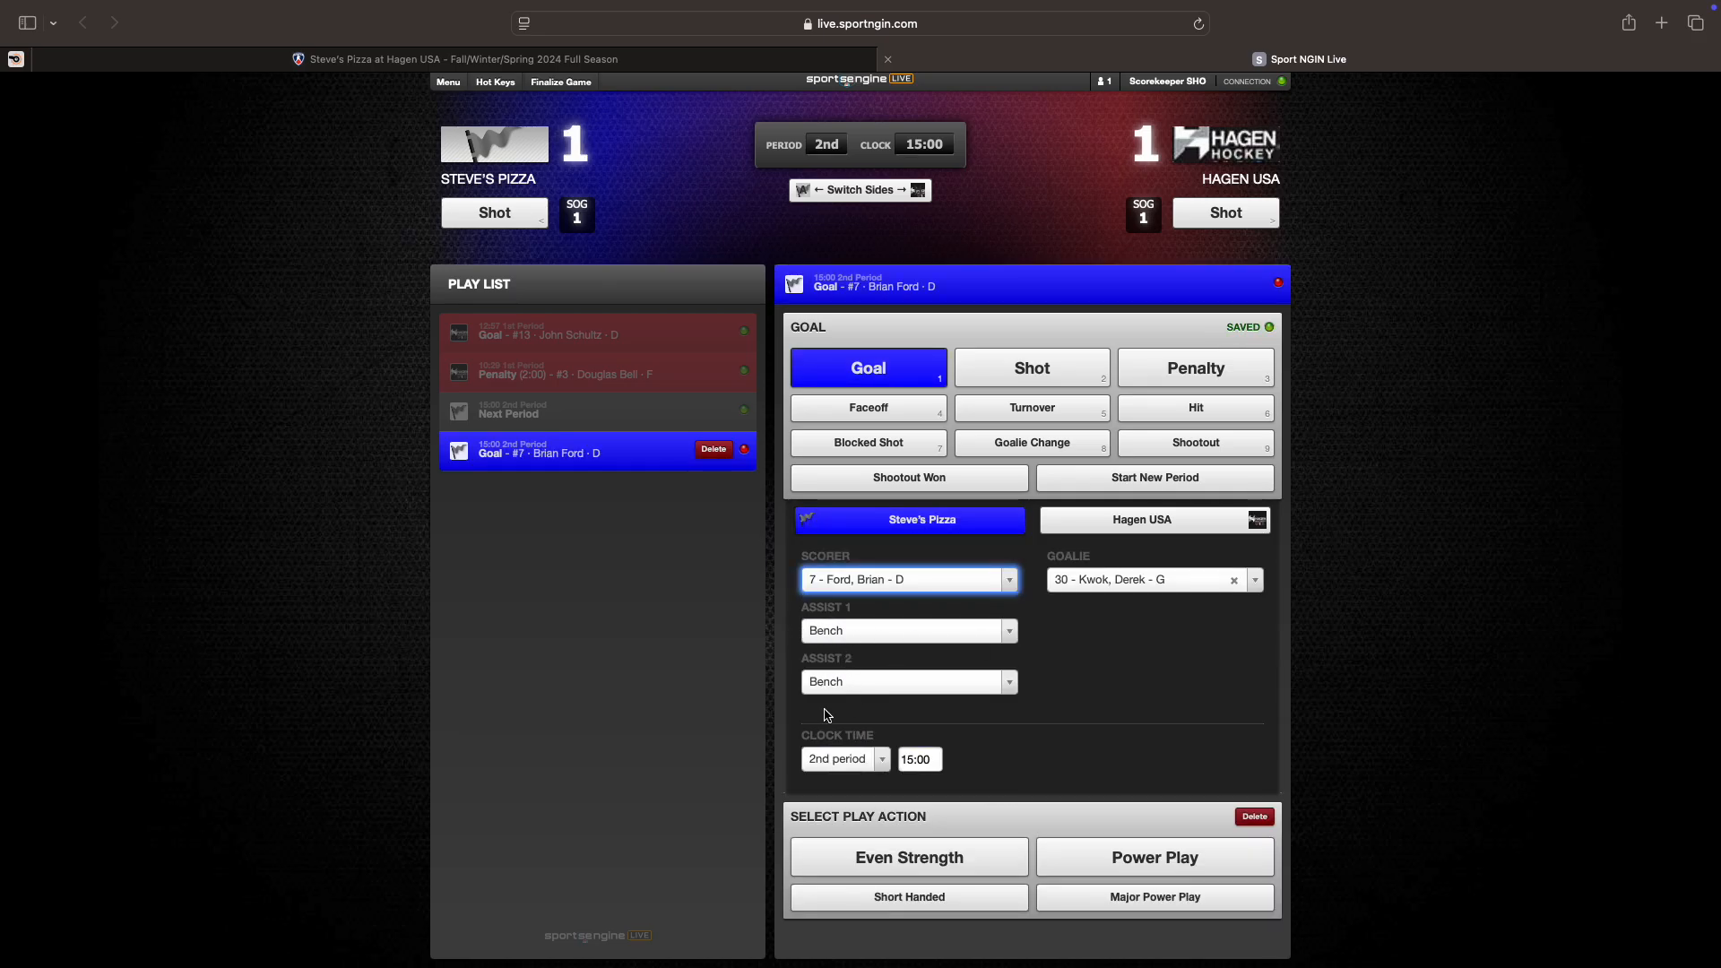
Step: Set the goal time to 13:32 at even strength, save it, and begin a penalty entry
left_click(937, 761)
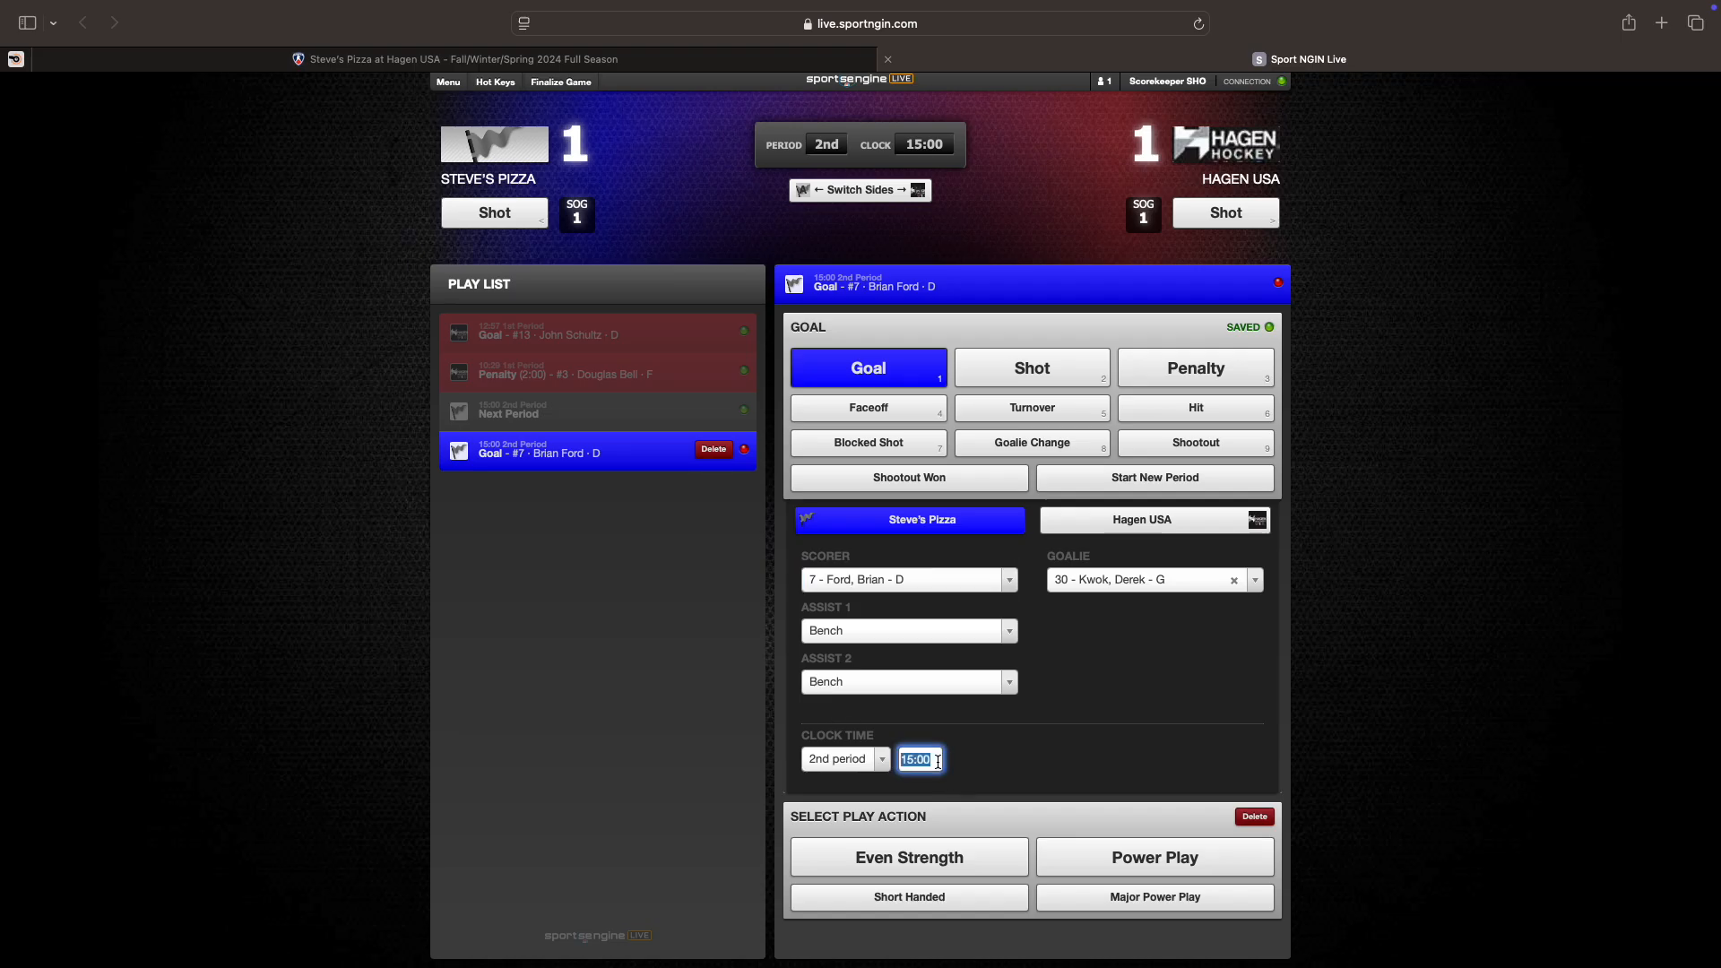
type("13:32")
left_click(914, 858)
left_click(924, 852)
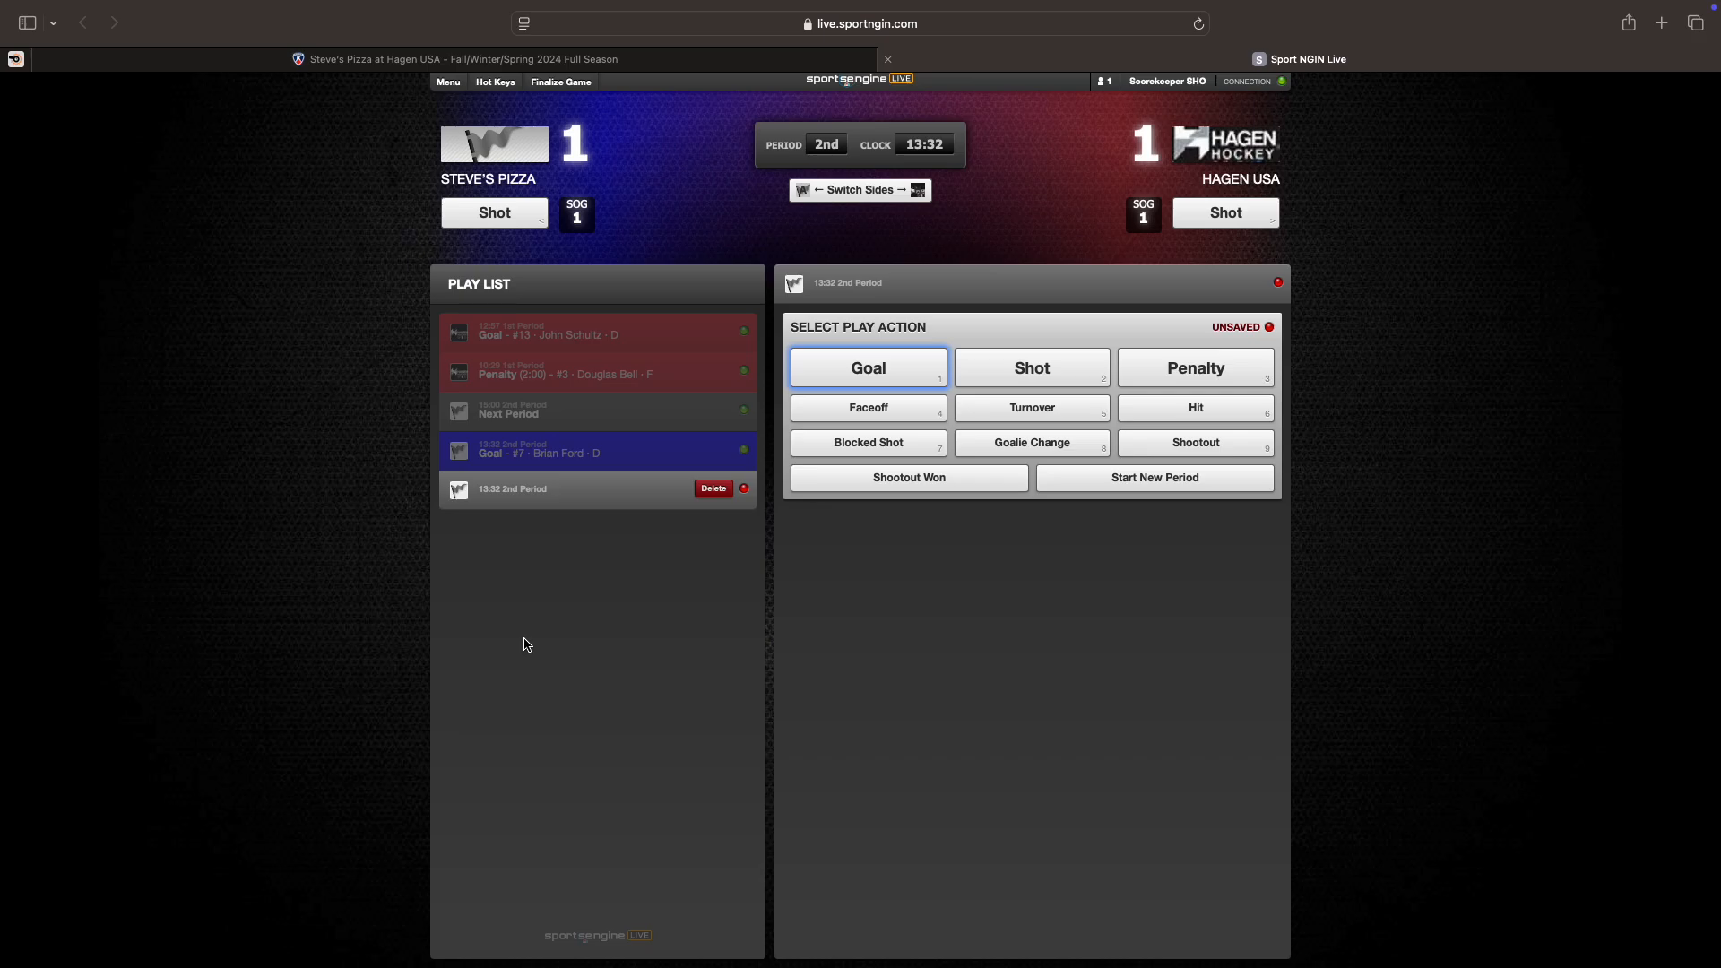
left_click(1181, 375)
Step: Assign a Head Contact penalty to Hagen USA's #25, served by #21
left_click(1131, 521)
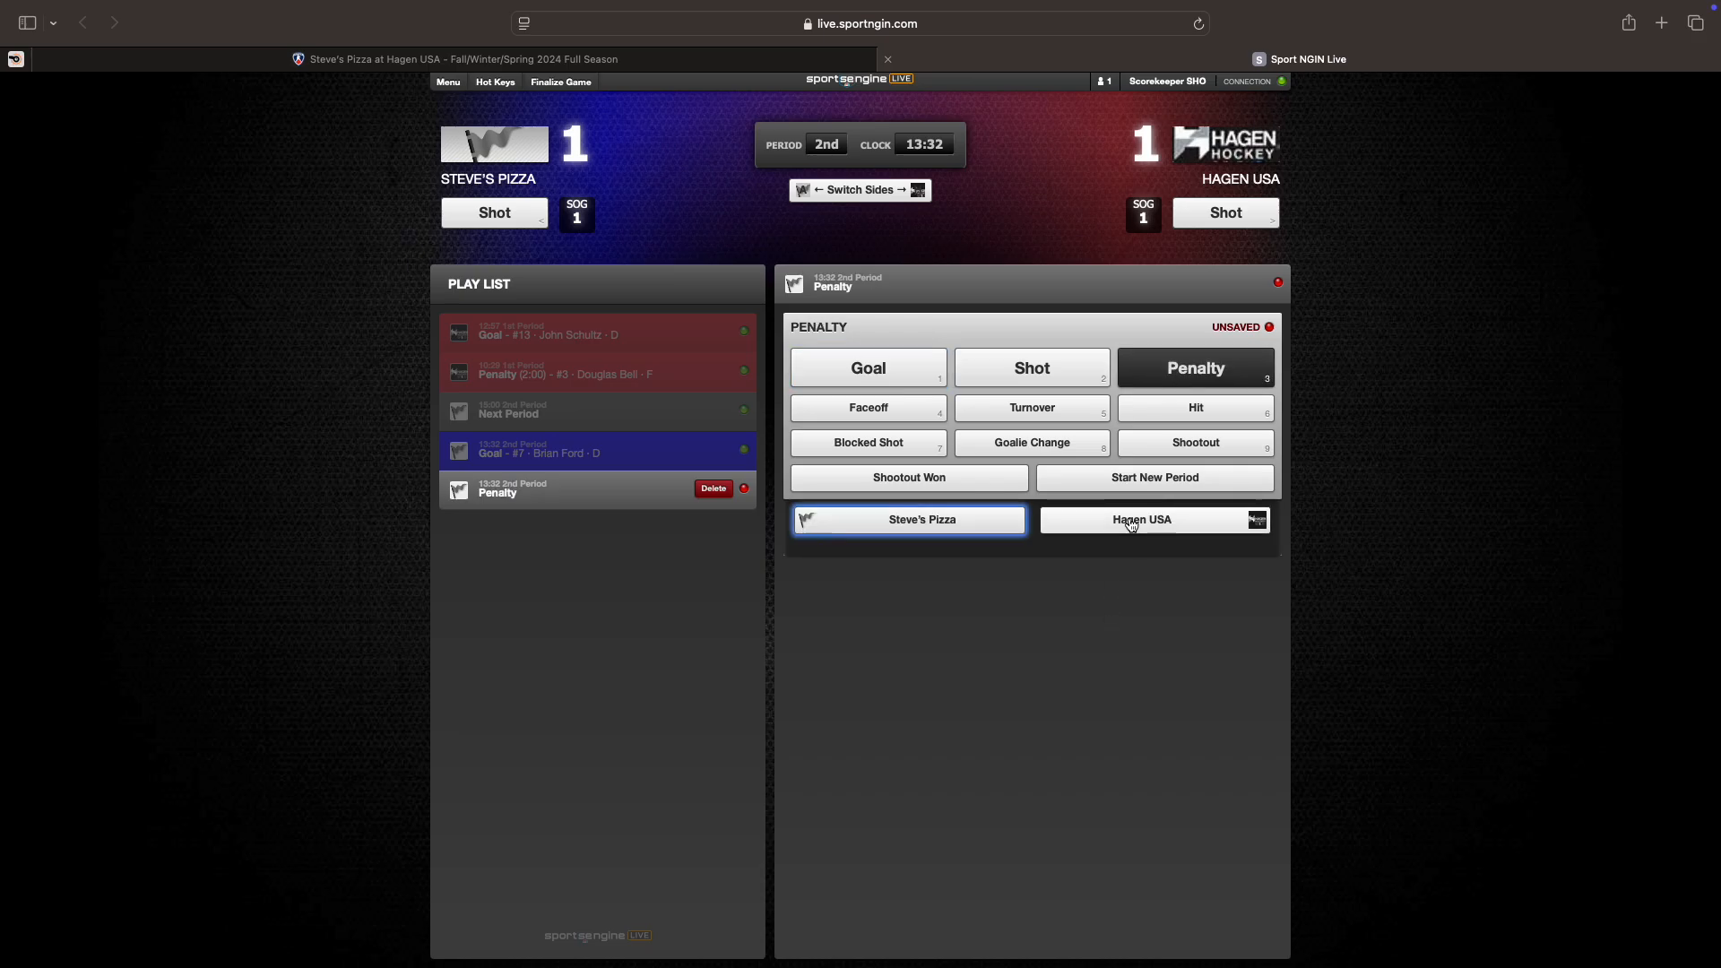
left_click(1087, 584)
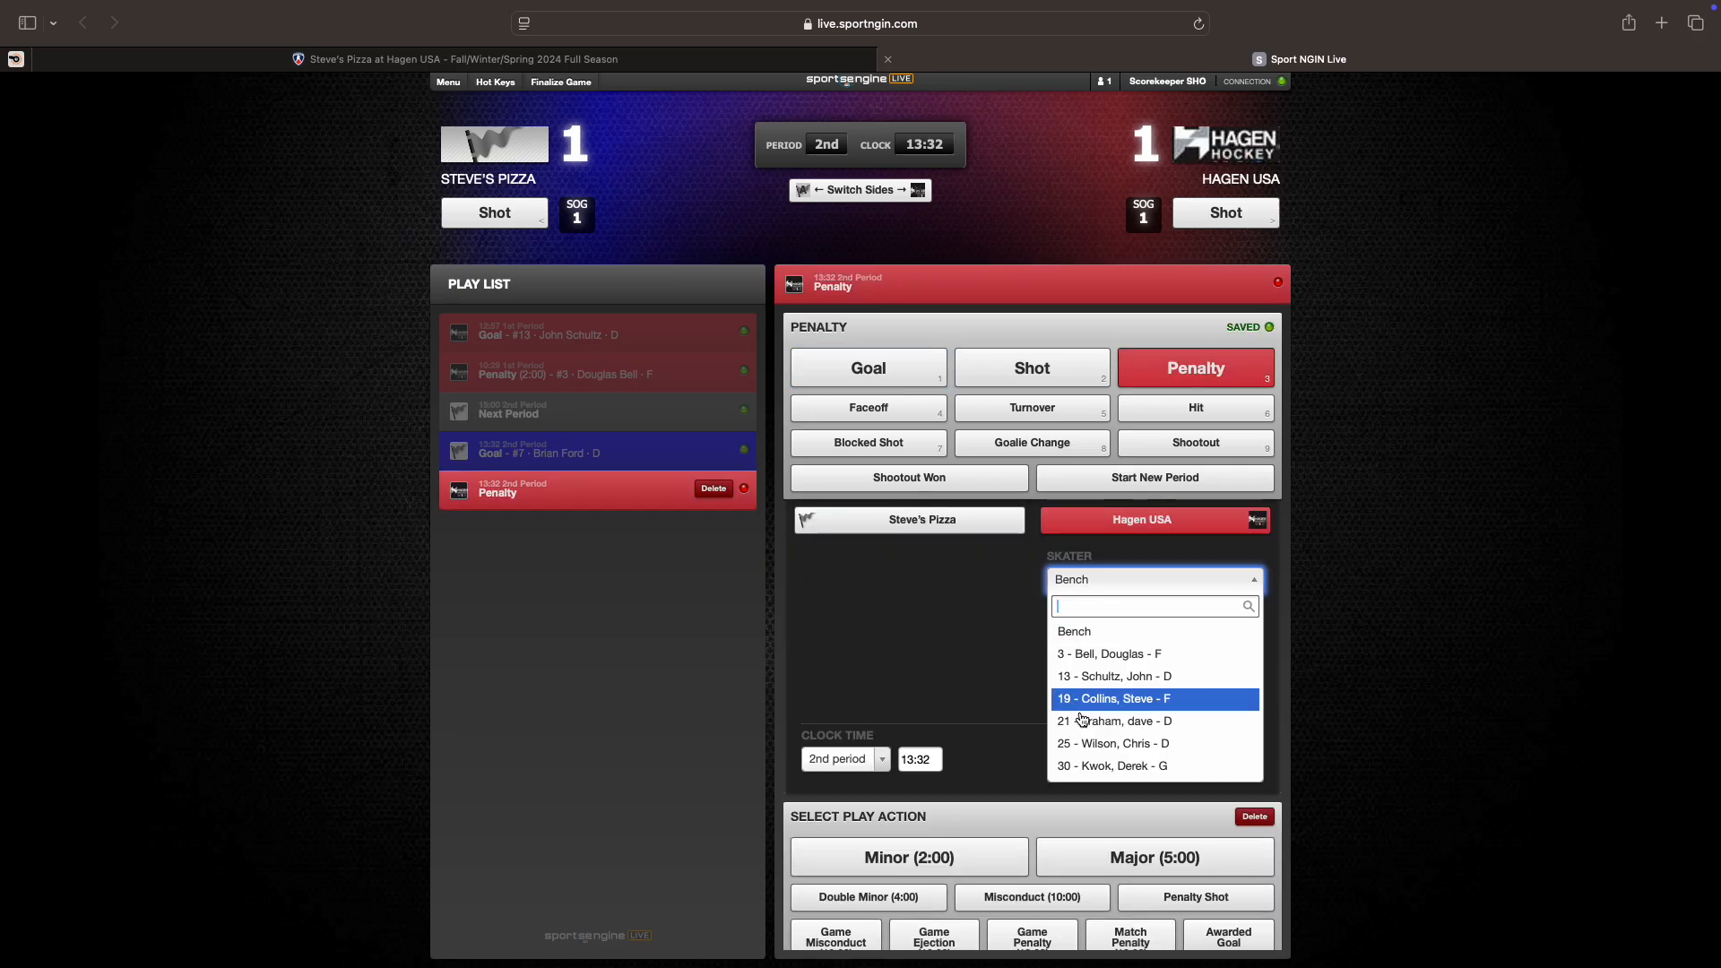
left_click(1091, 744)
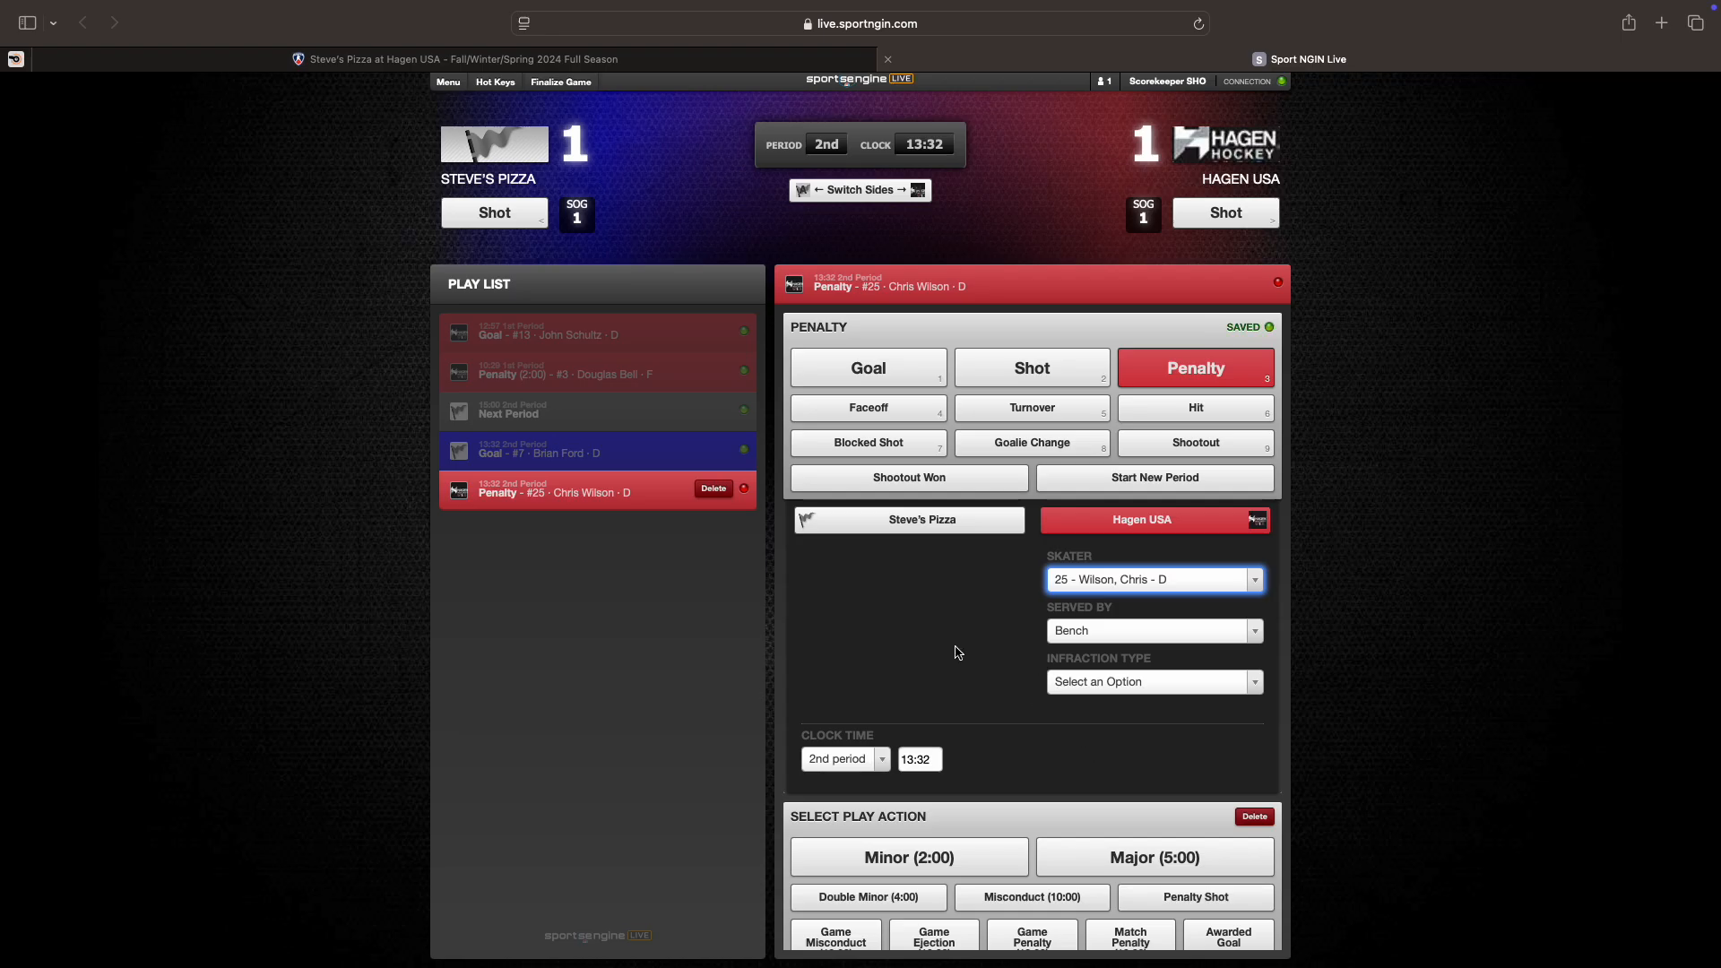
left_click(1081, 638)
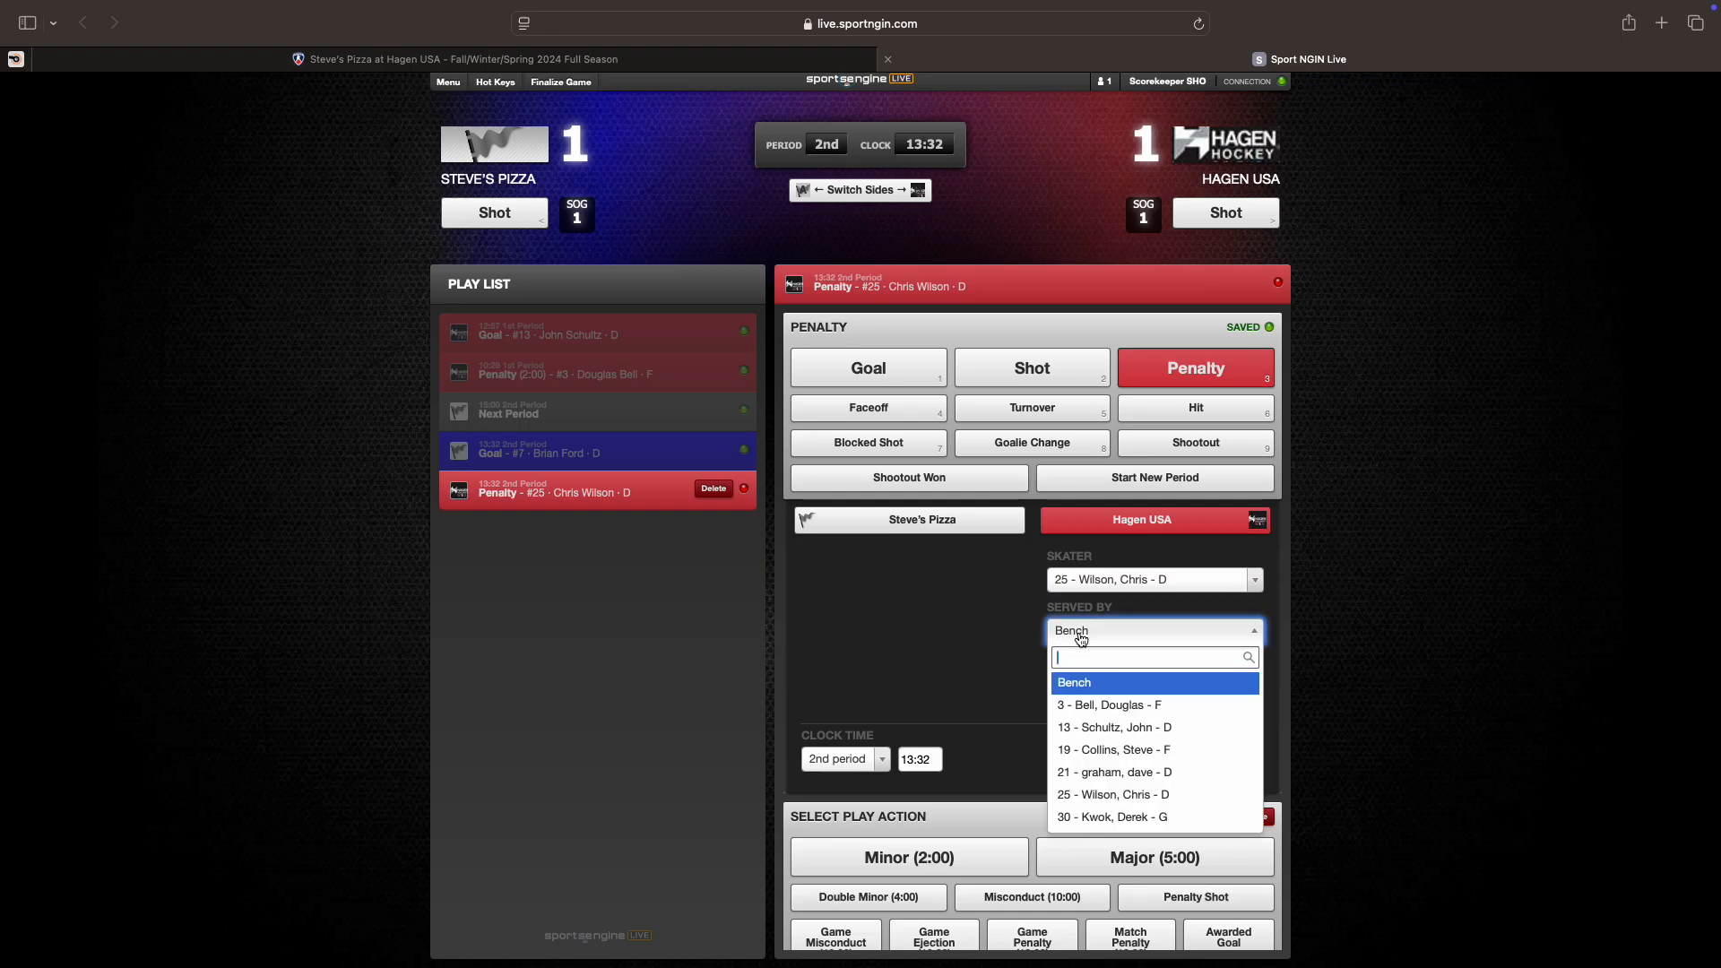
left_click(1086, 774)
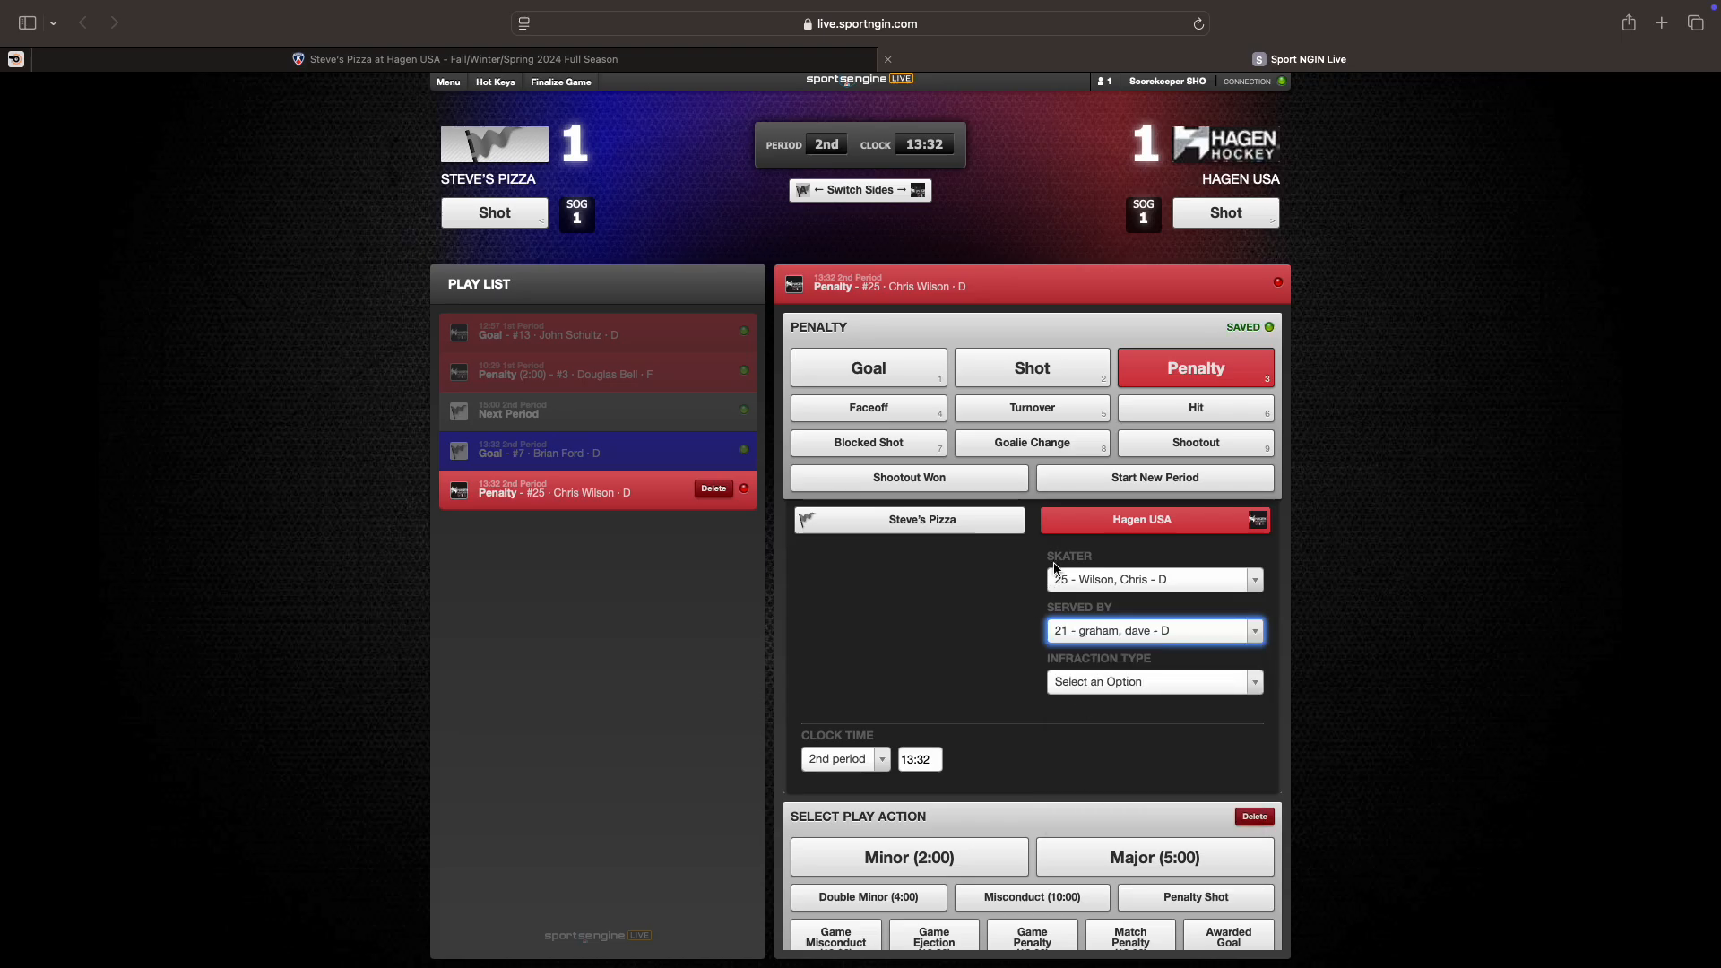
left_click(1091, 684)
type("head")
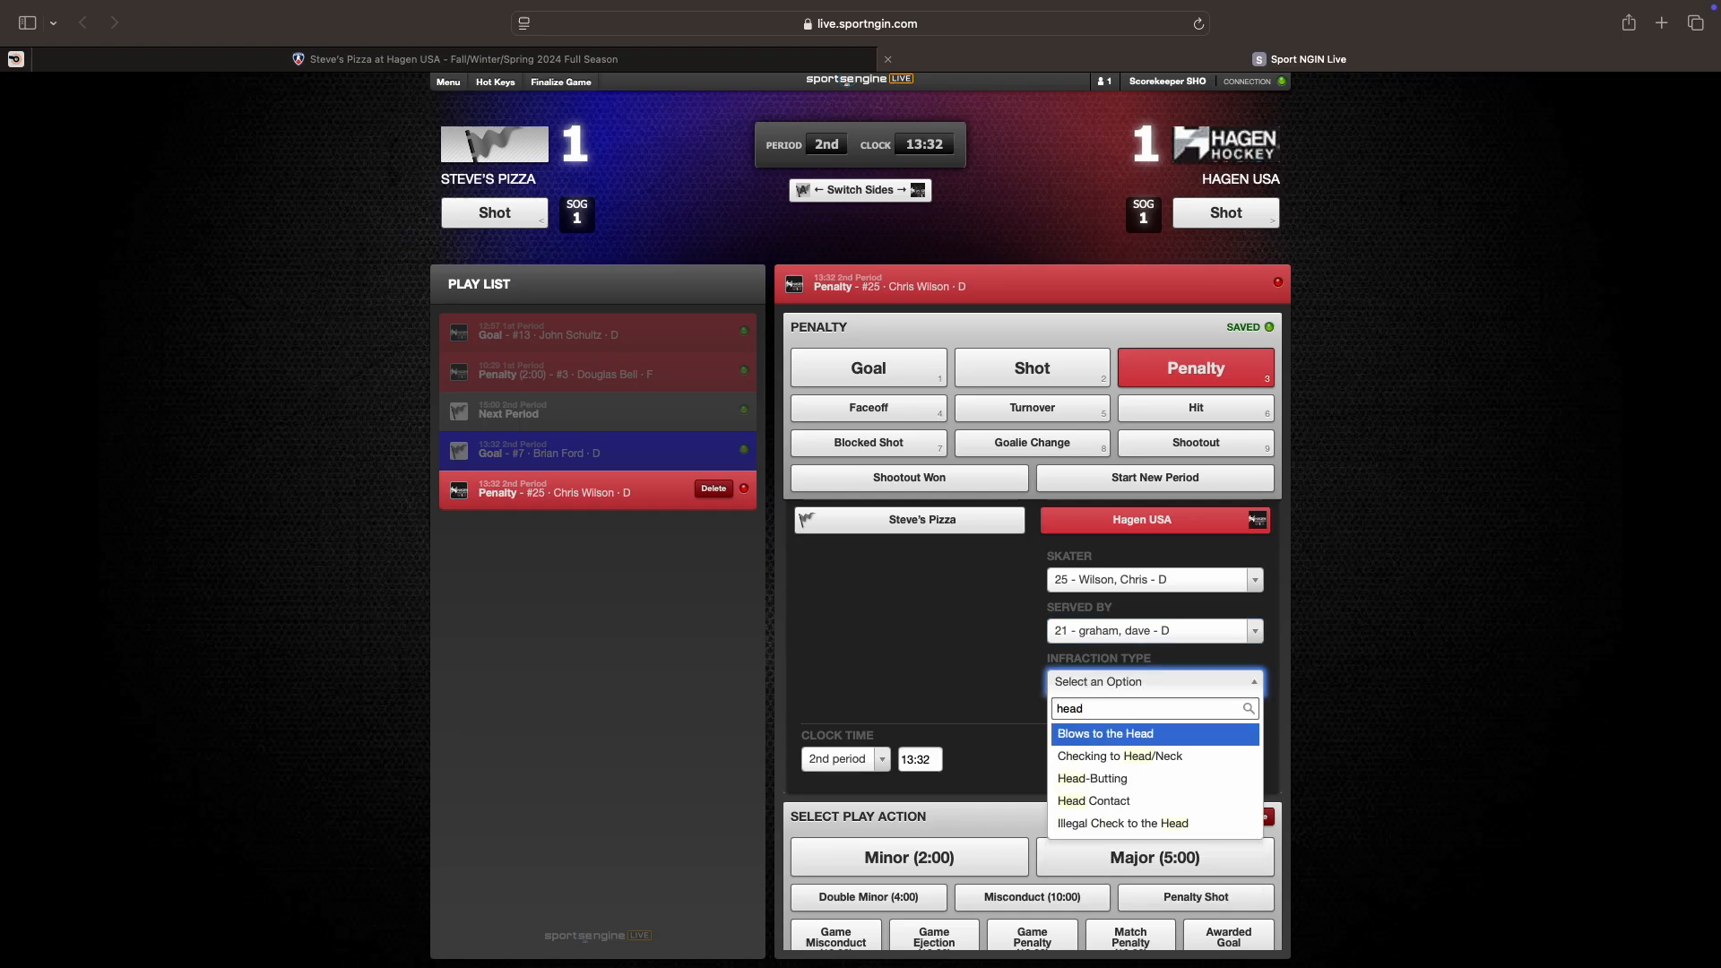
left_click(1099, 801)
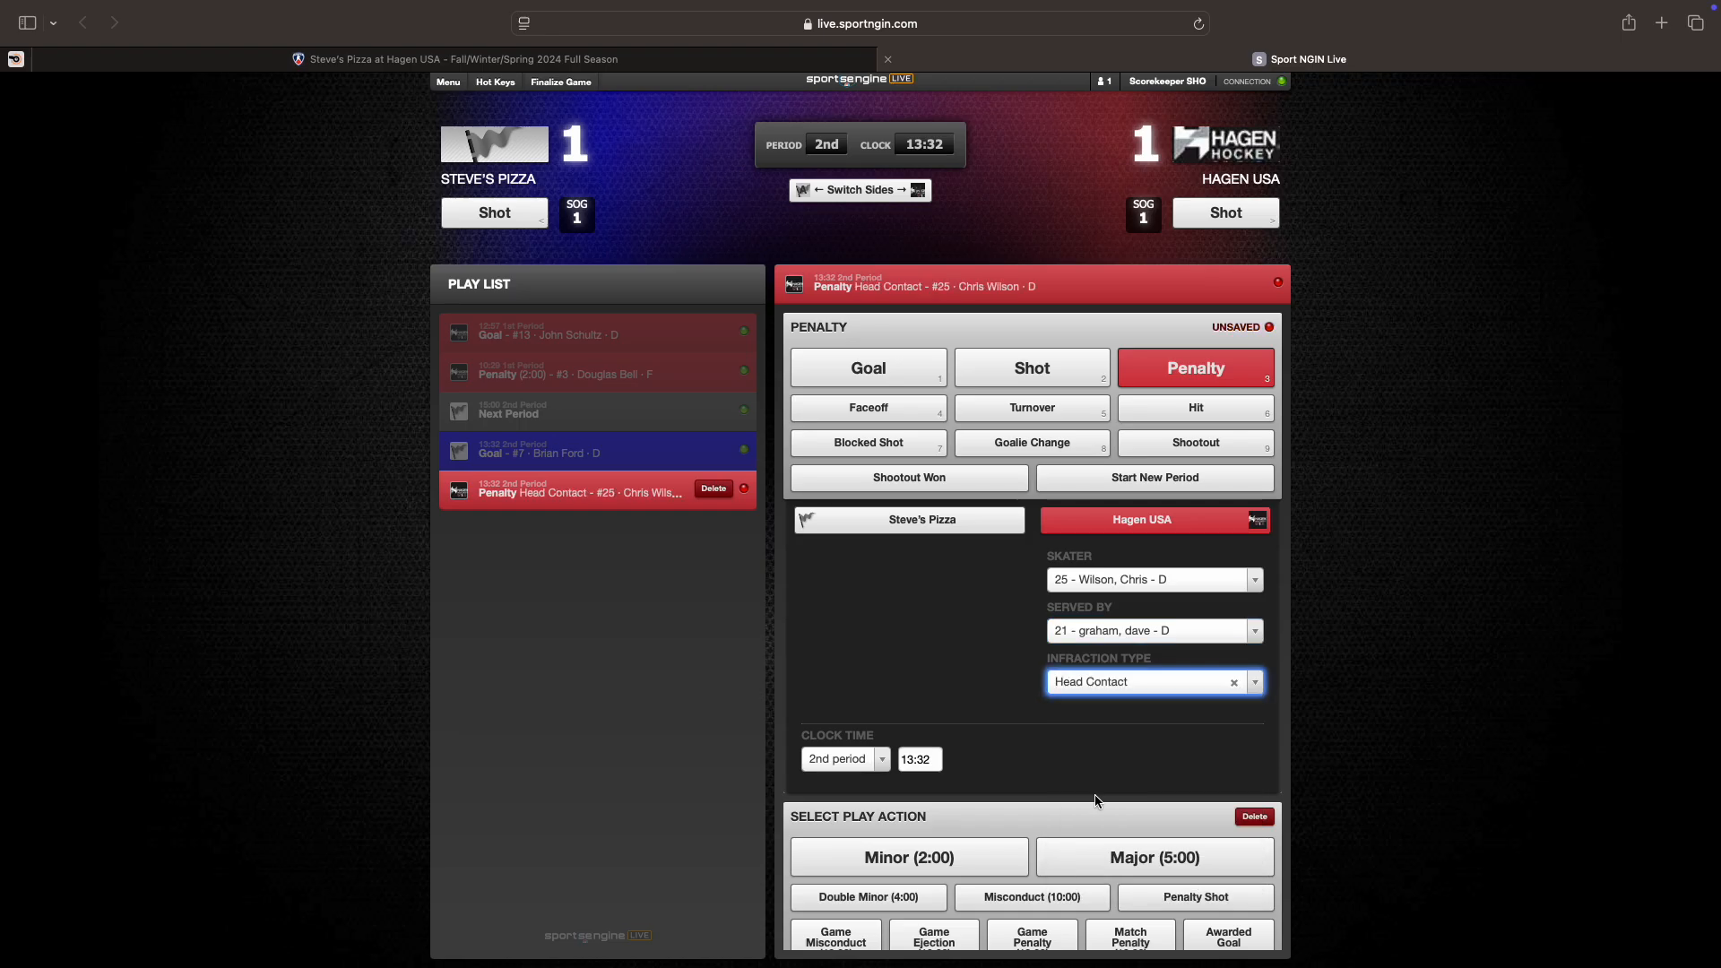
Step: Make it a Major (5:00) at 11:15 resulting in a power play, and save it
left_click(927, 760)
type("1")
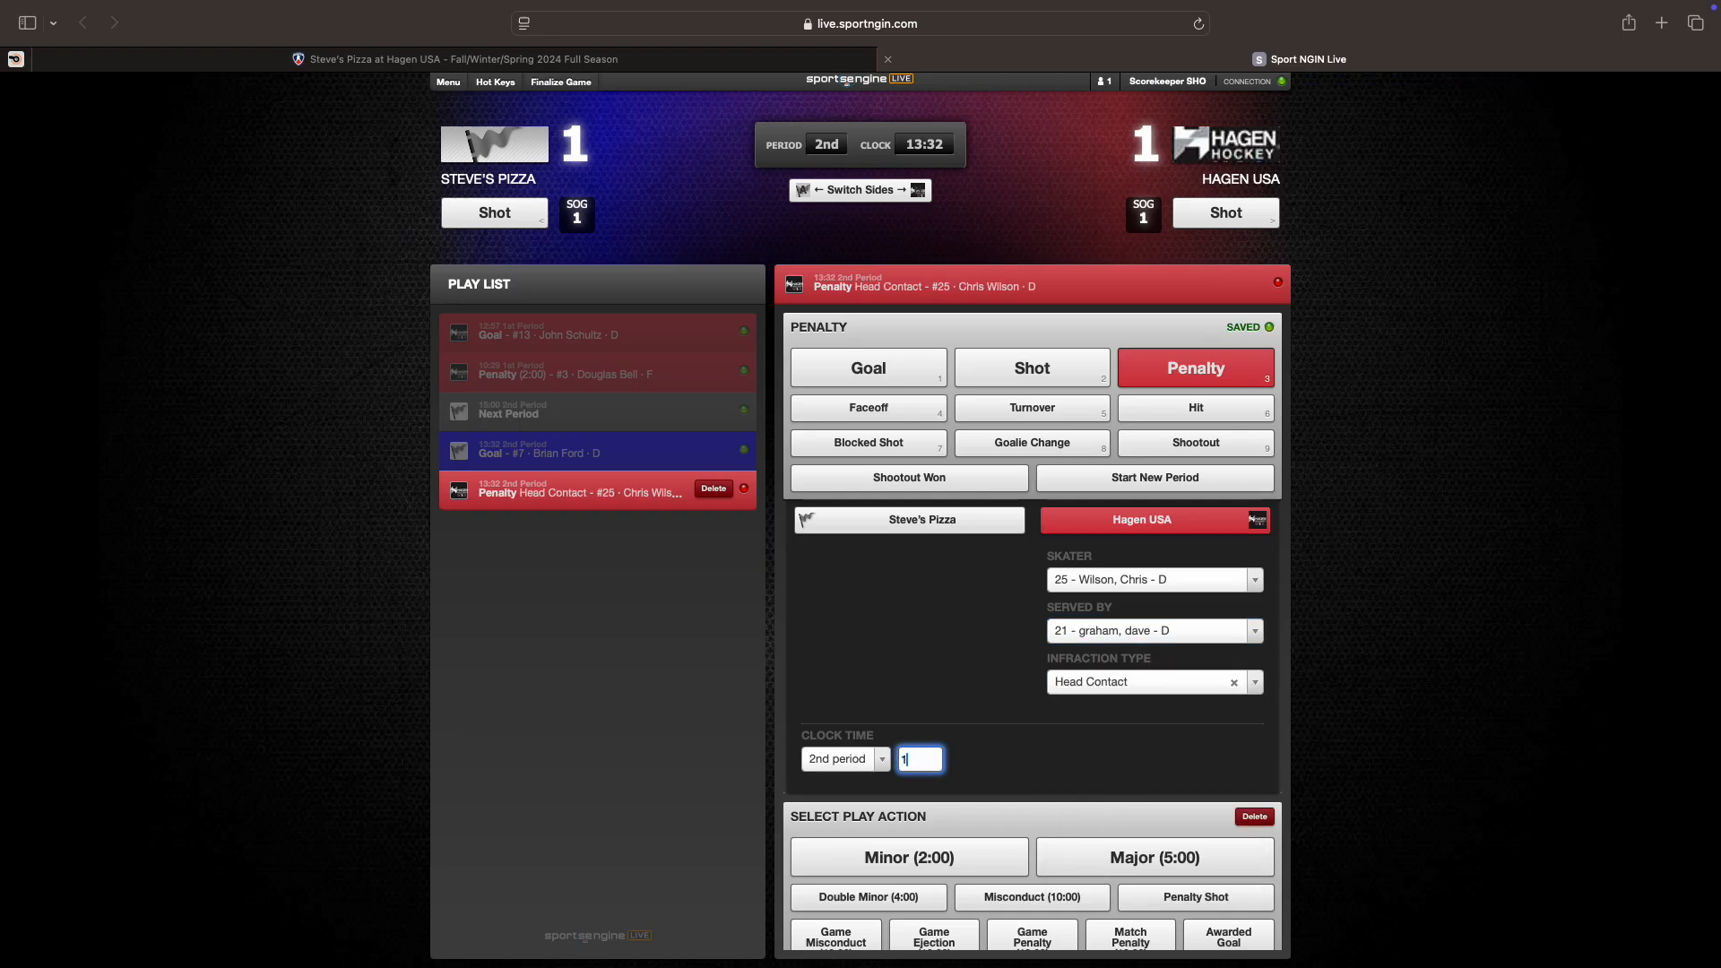
type("1:15")
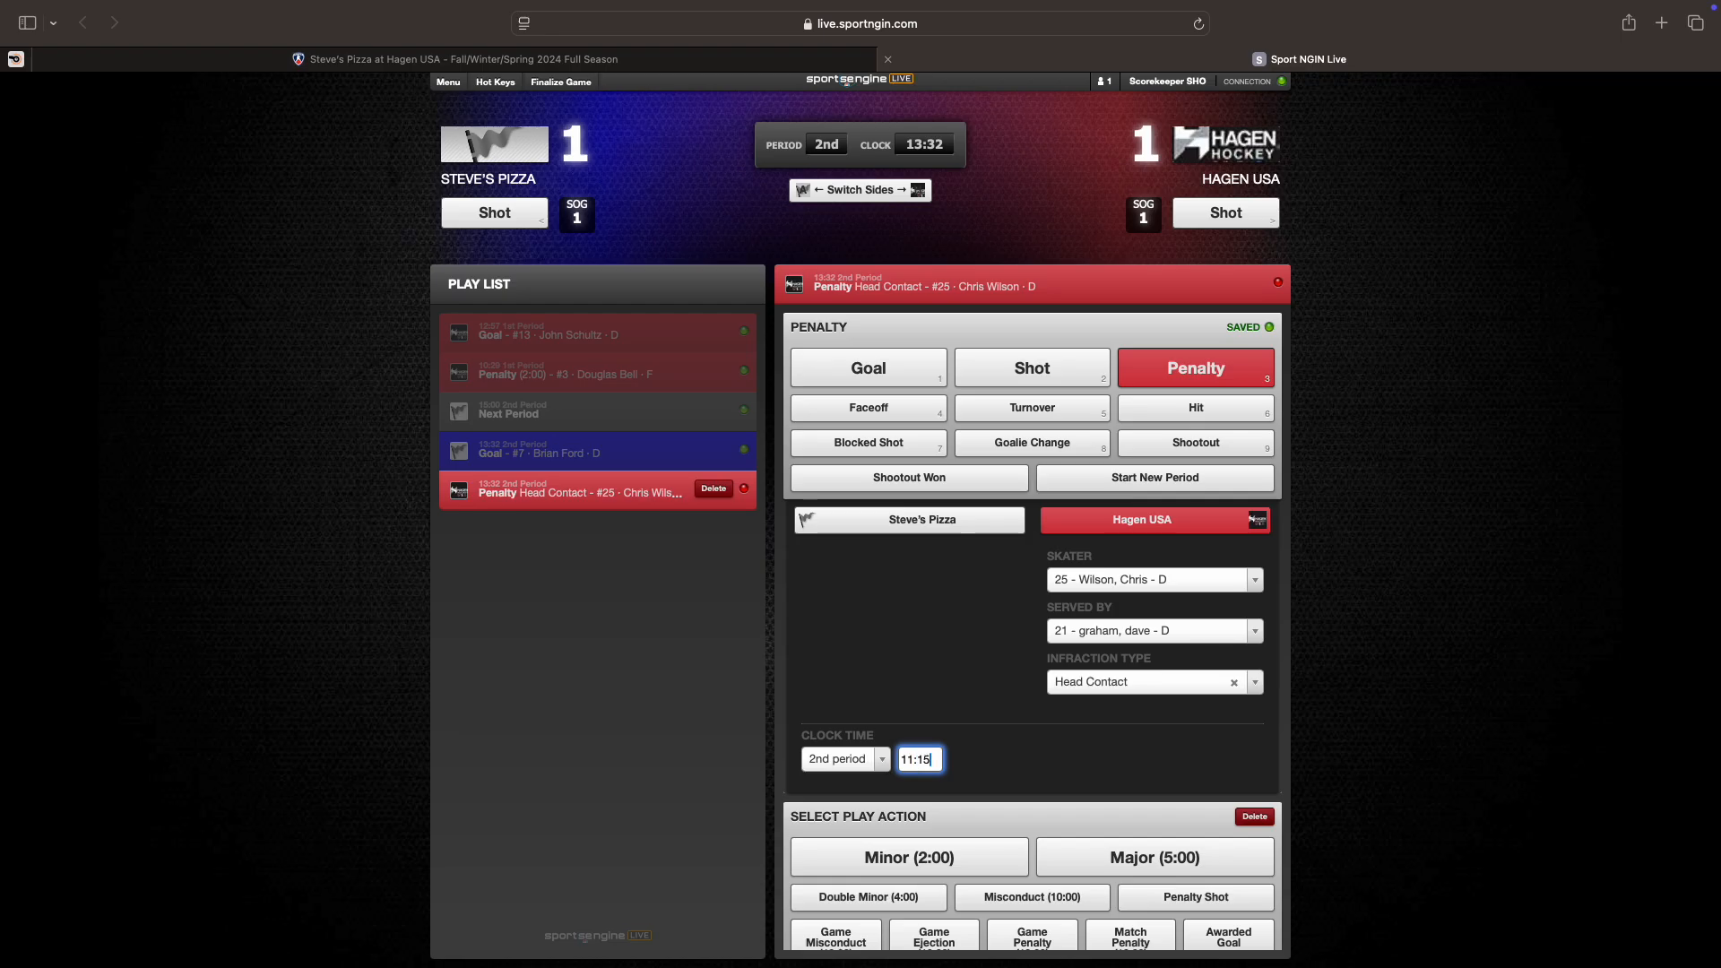
left_click(982, 762)
scroll(1045, 755, "down", 2)
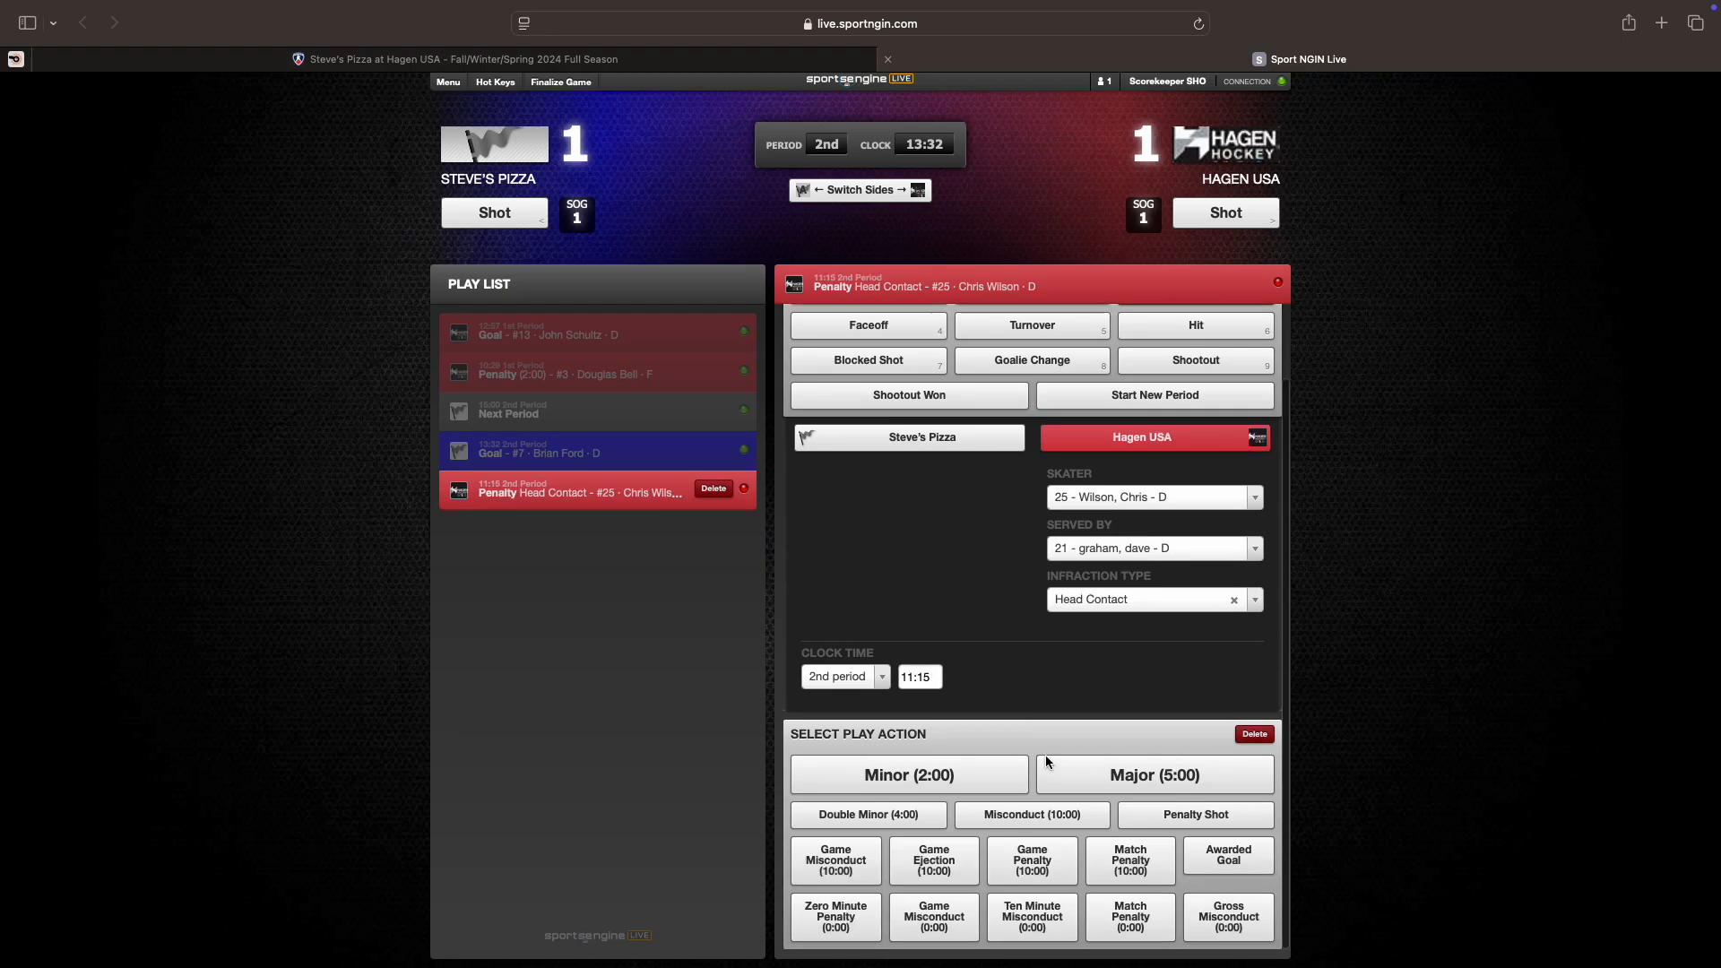
left_click(1110, 784)
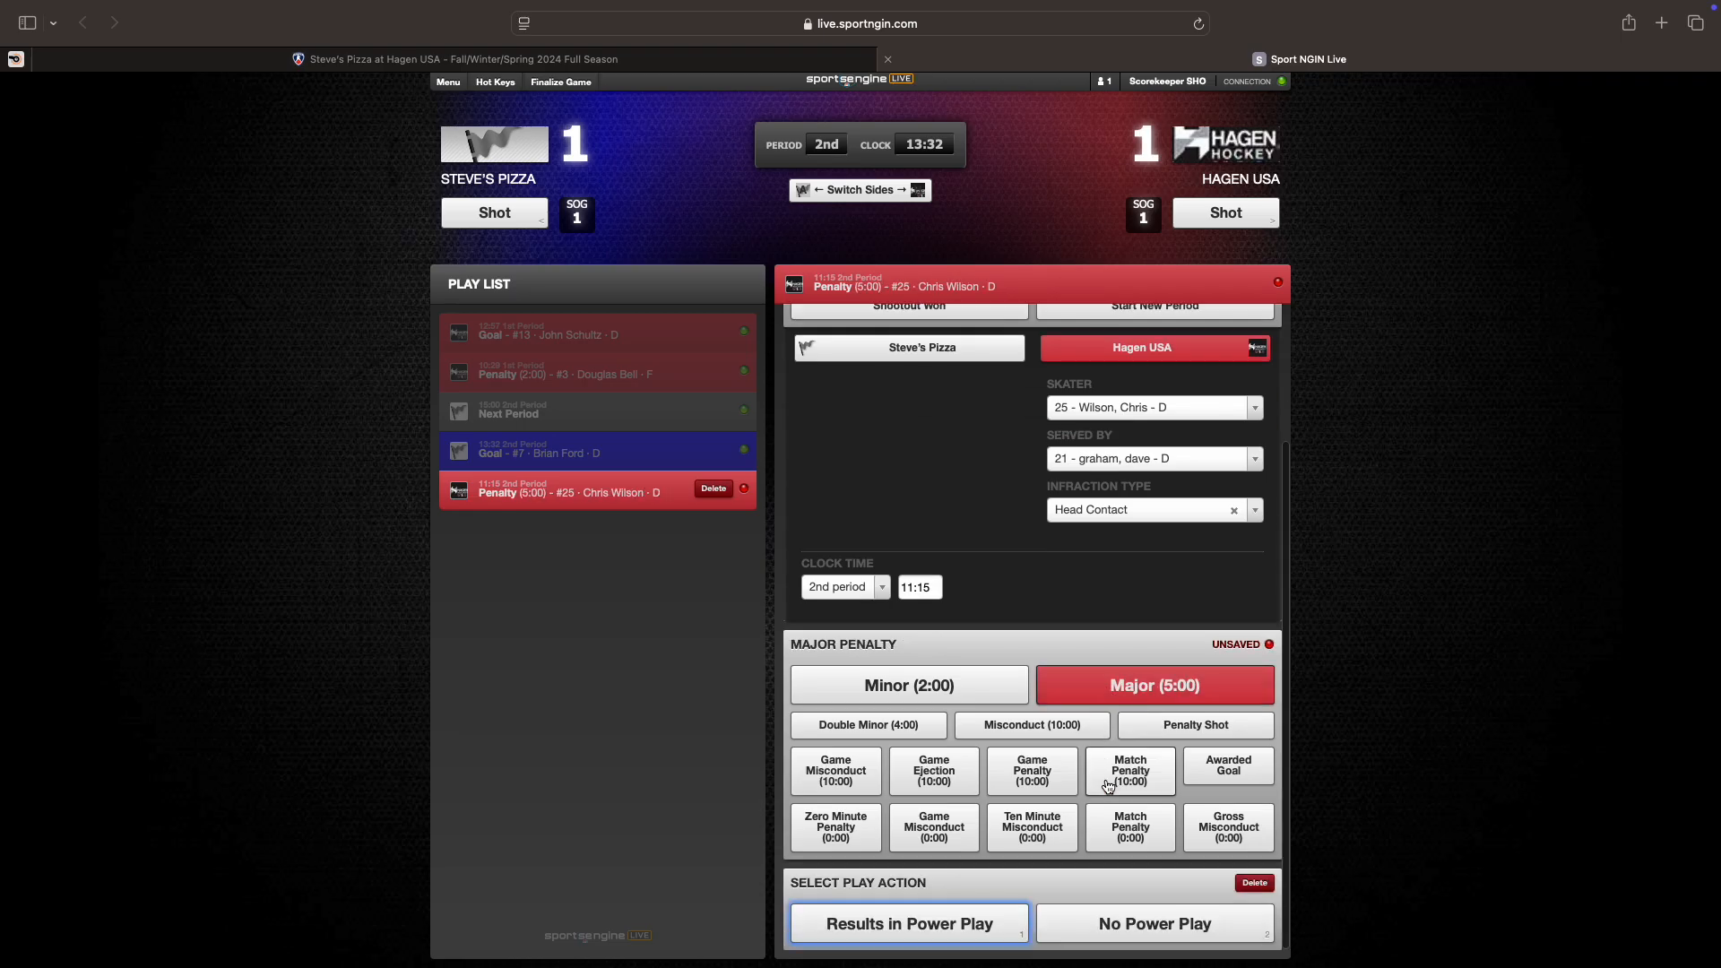
left_click(918, 926)
left_click(918, 926)
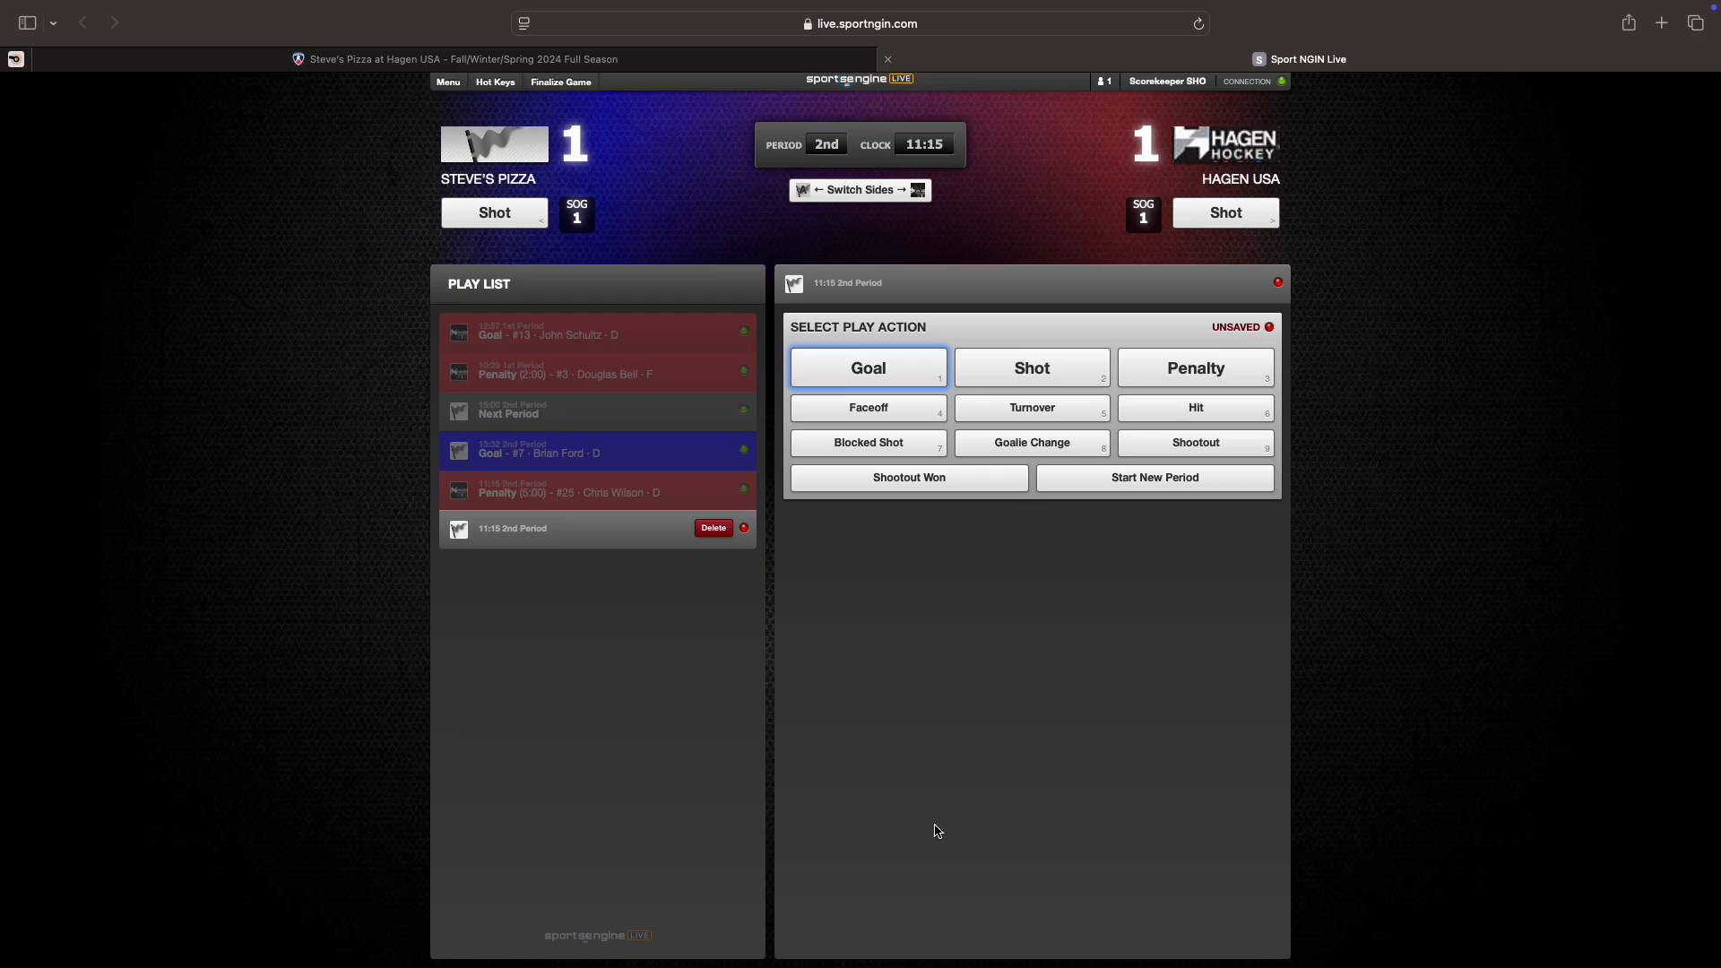
Step: Start another Hagen USA penalty on #25, served by the bench
left_click(1174, 369)
left_click(1116, 525)
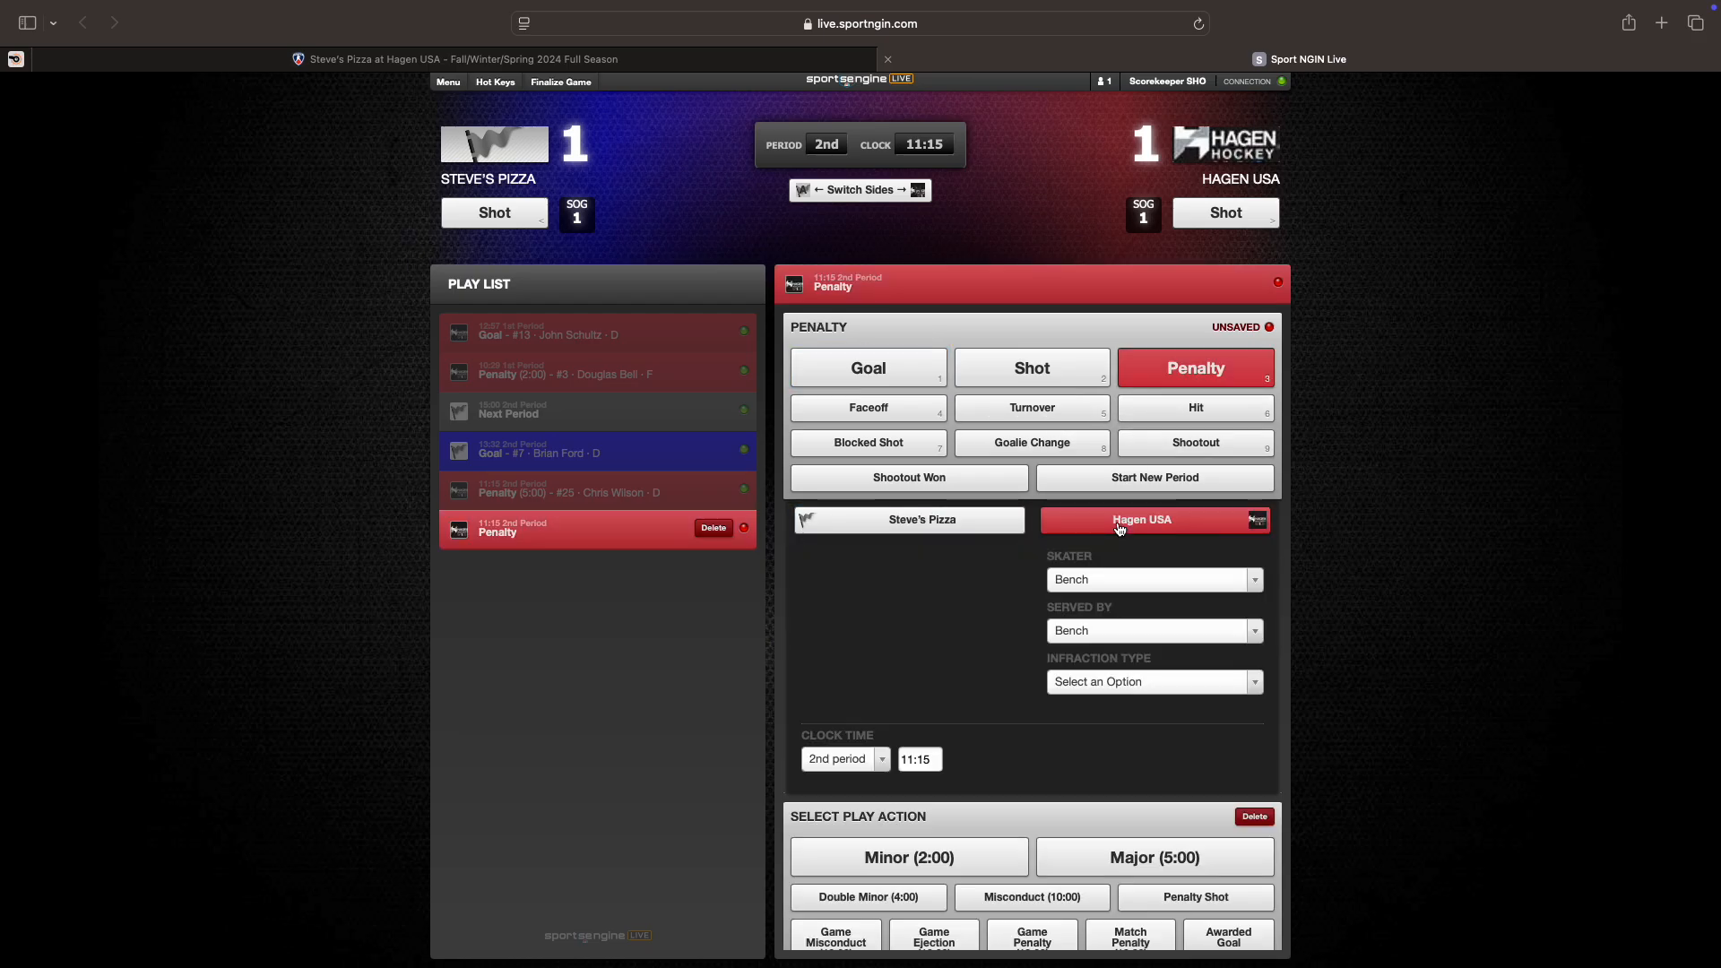
left_click(1085, 580)
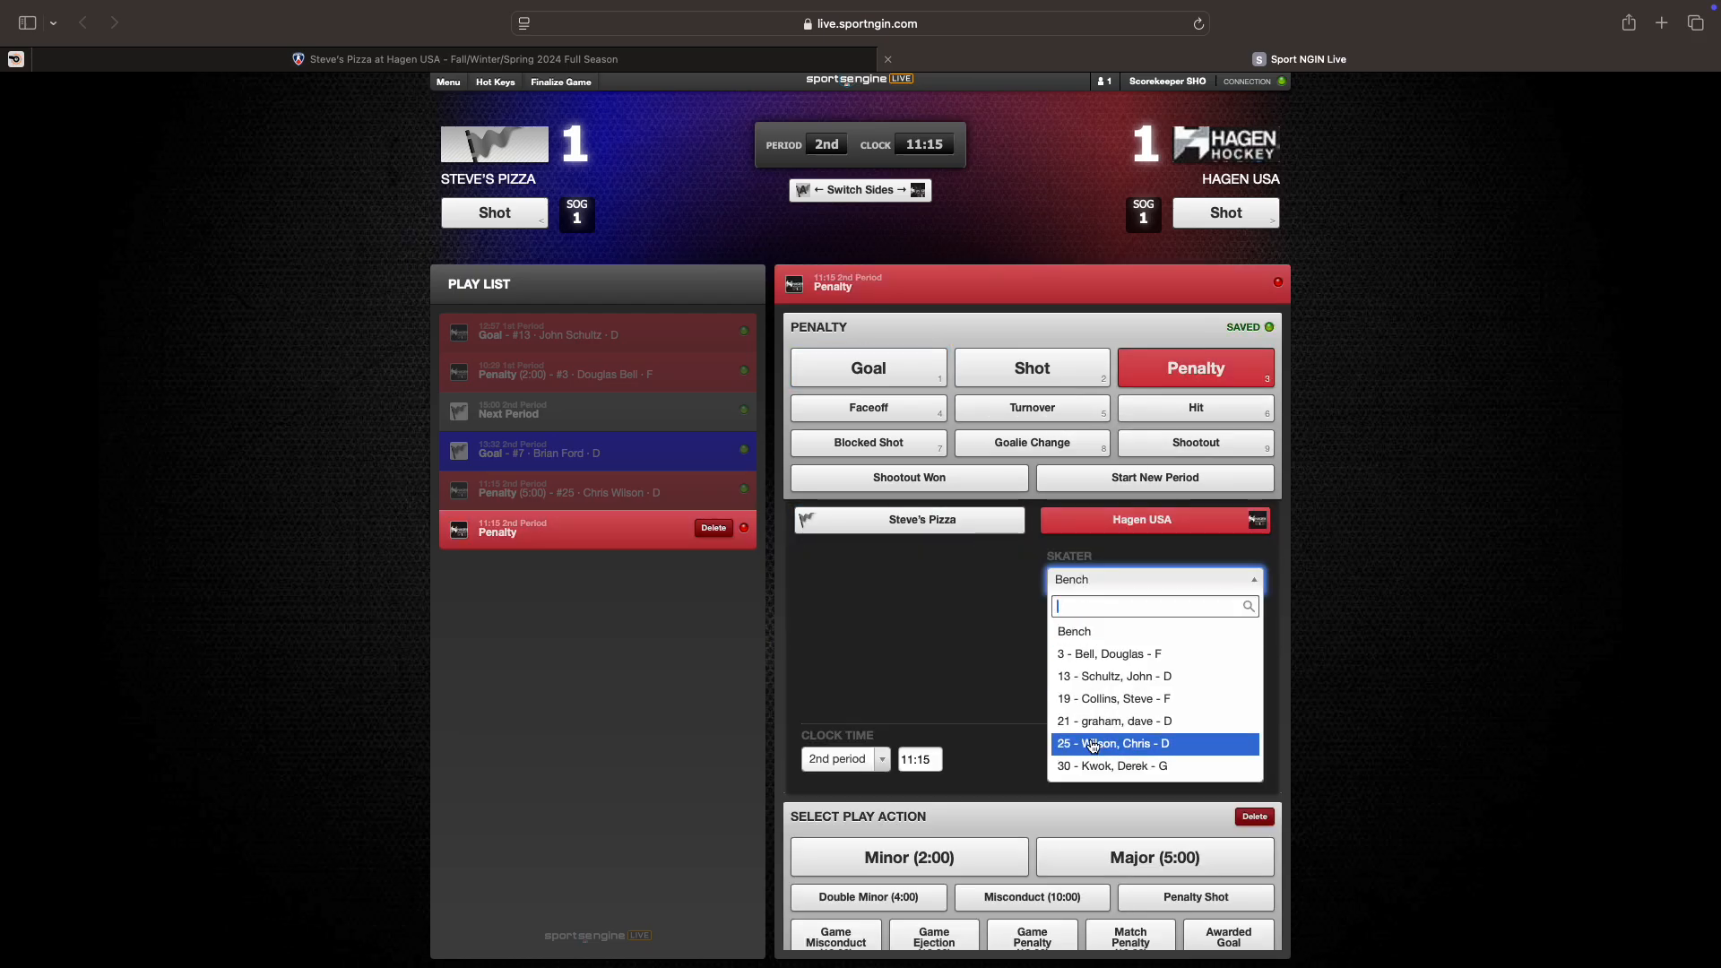
left_click(1095, 743)
left_click(1084, 633)
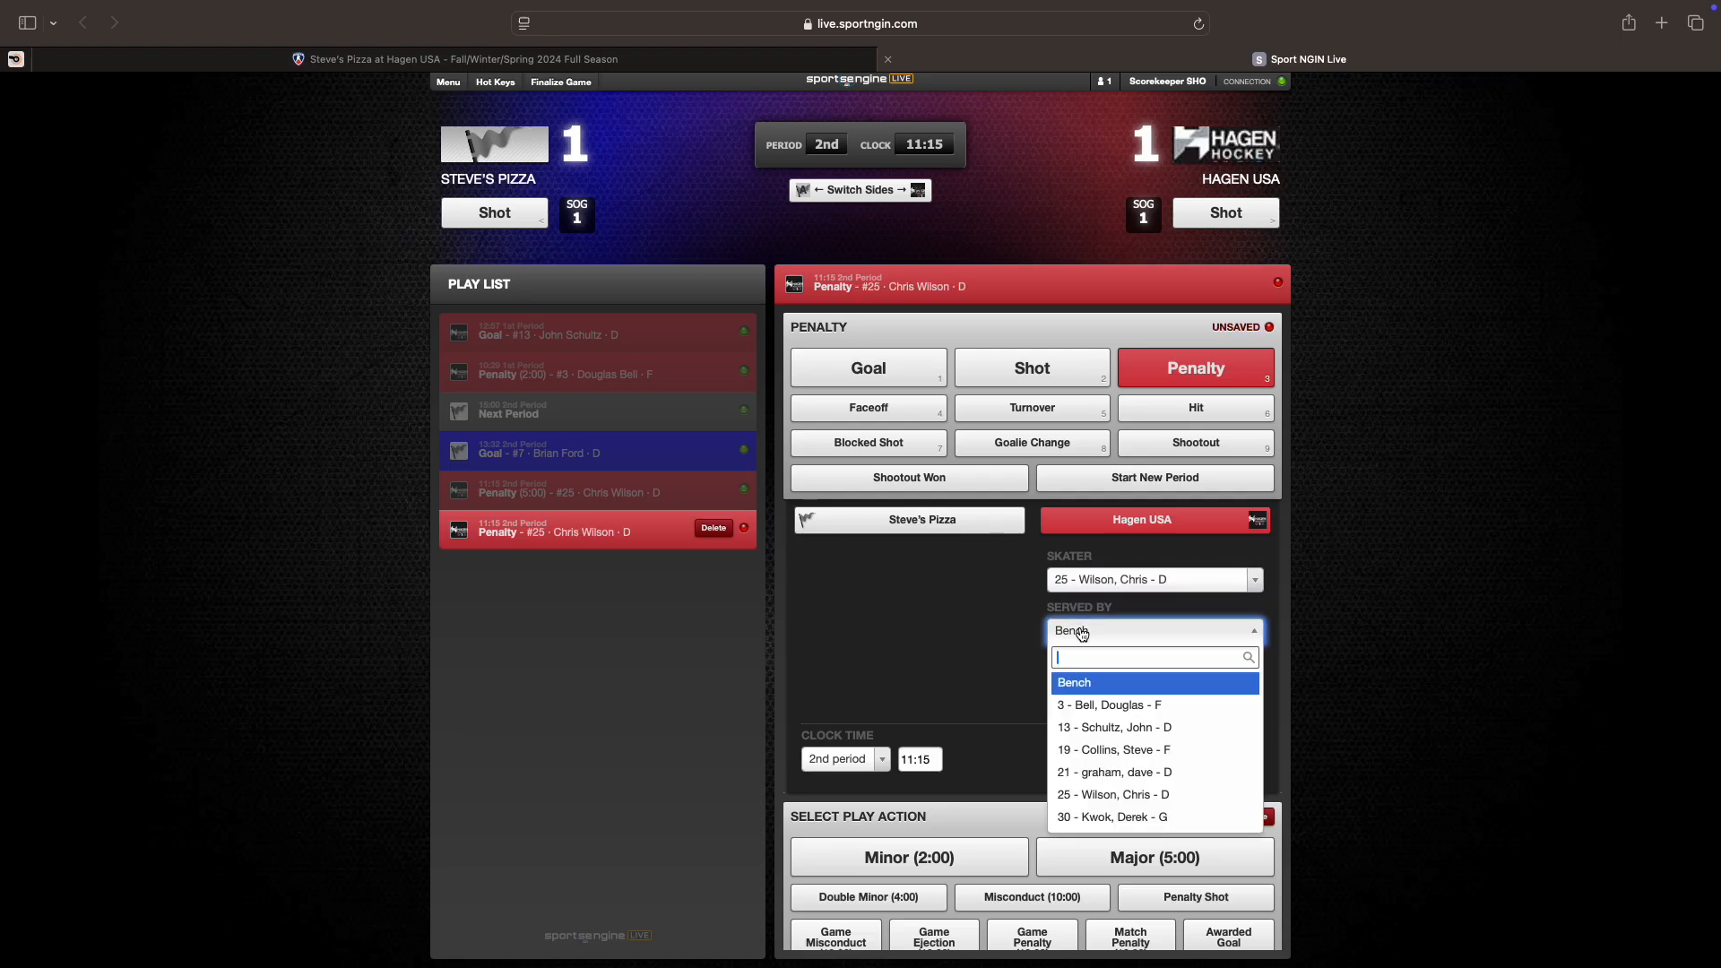
left_click(1073, 688)
Step: Make it a Head Contact Game Misconduct (10:00) with no power play, and save it
left_click(1100, 685)
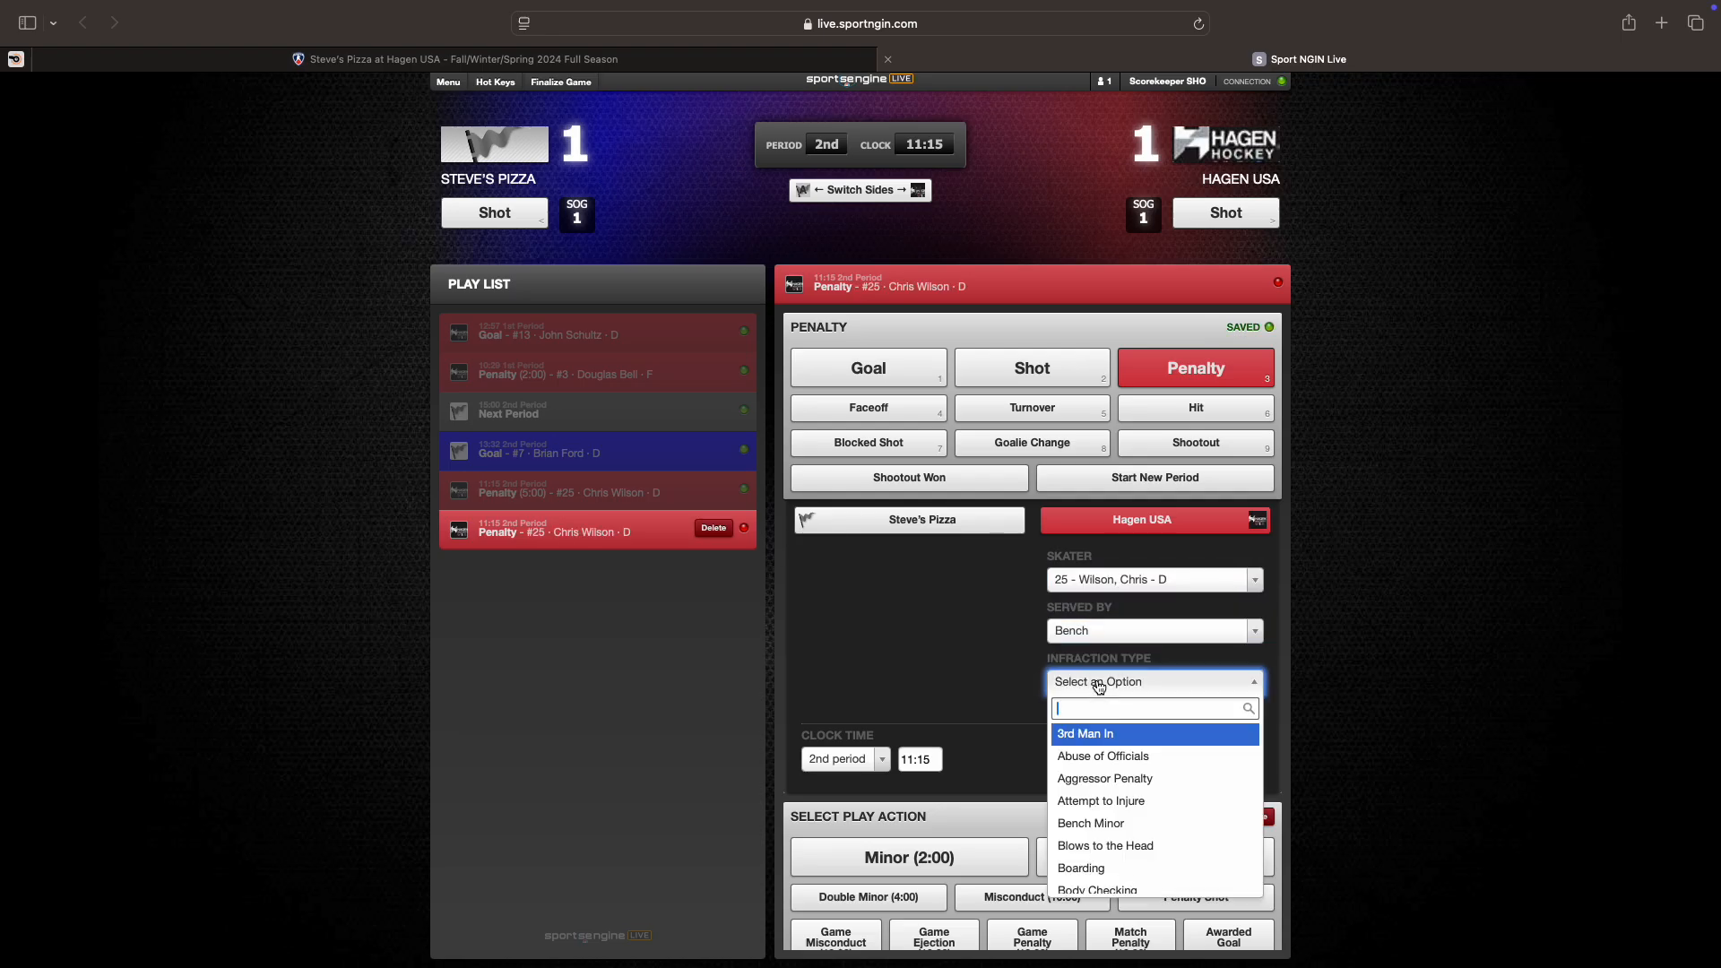
type("head")
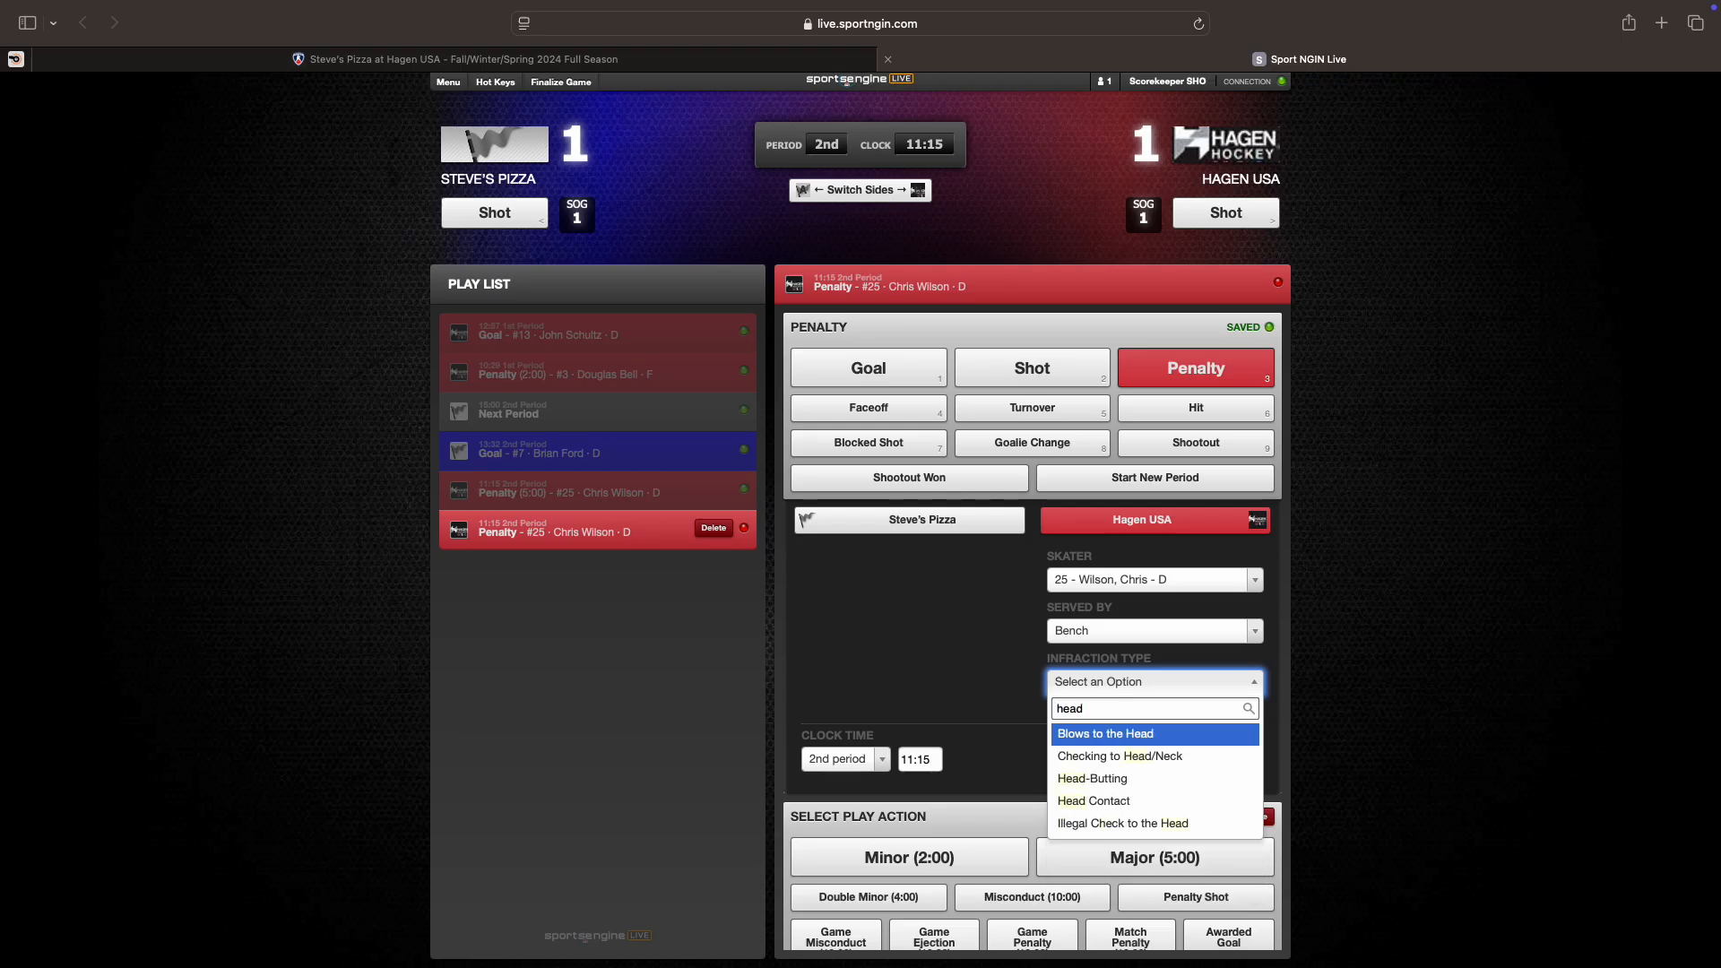
key("Down")
key("Down")
key("Down")
key("Return")
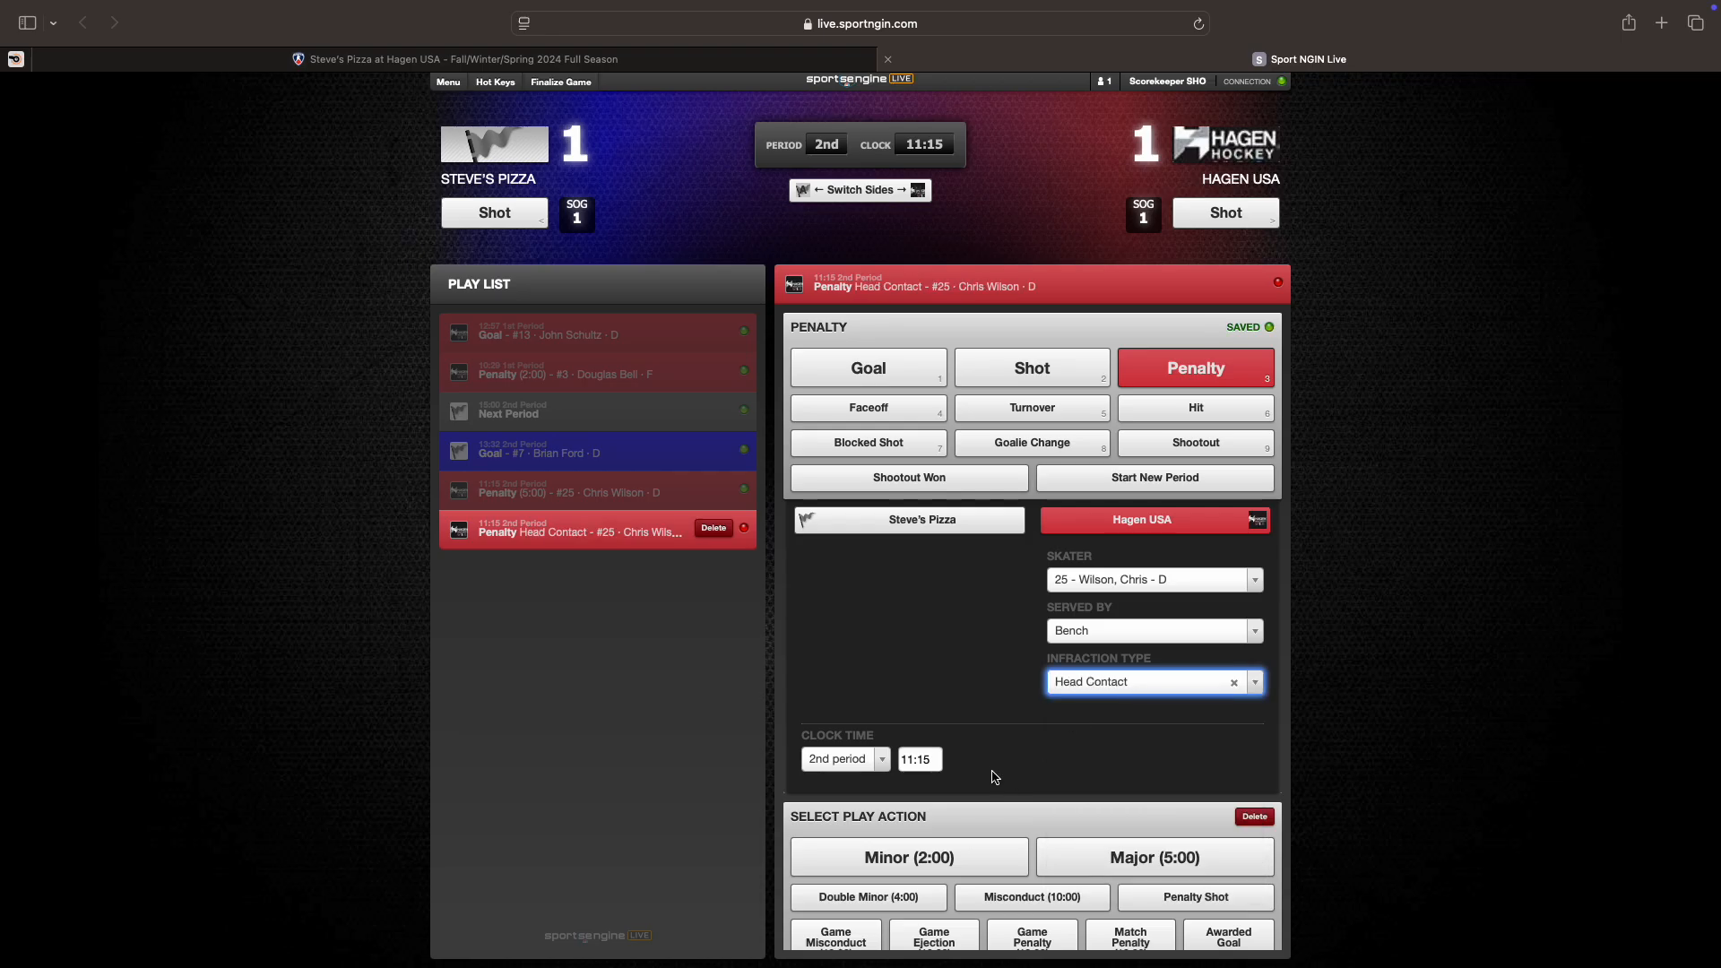
scroll(1073, 778, "down", 2)
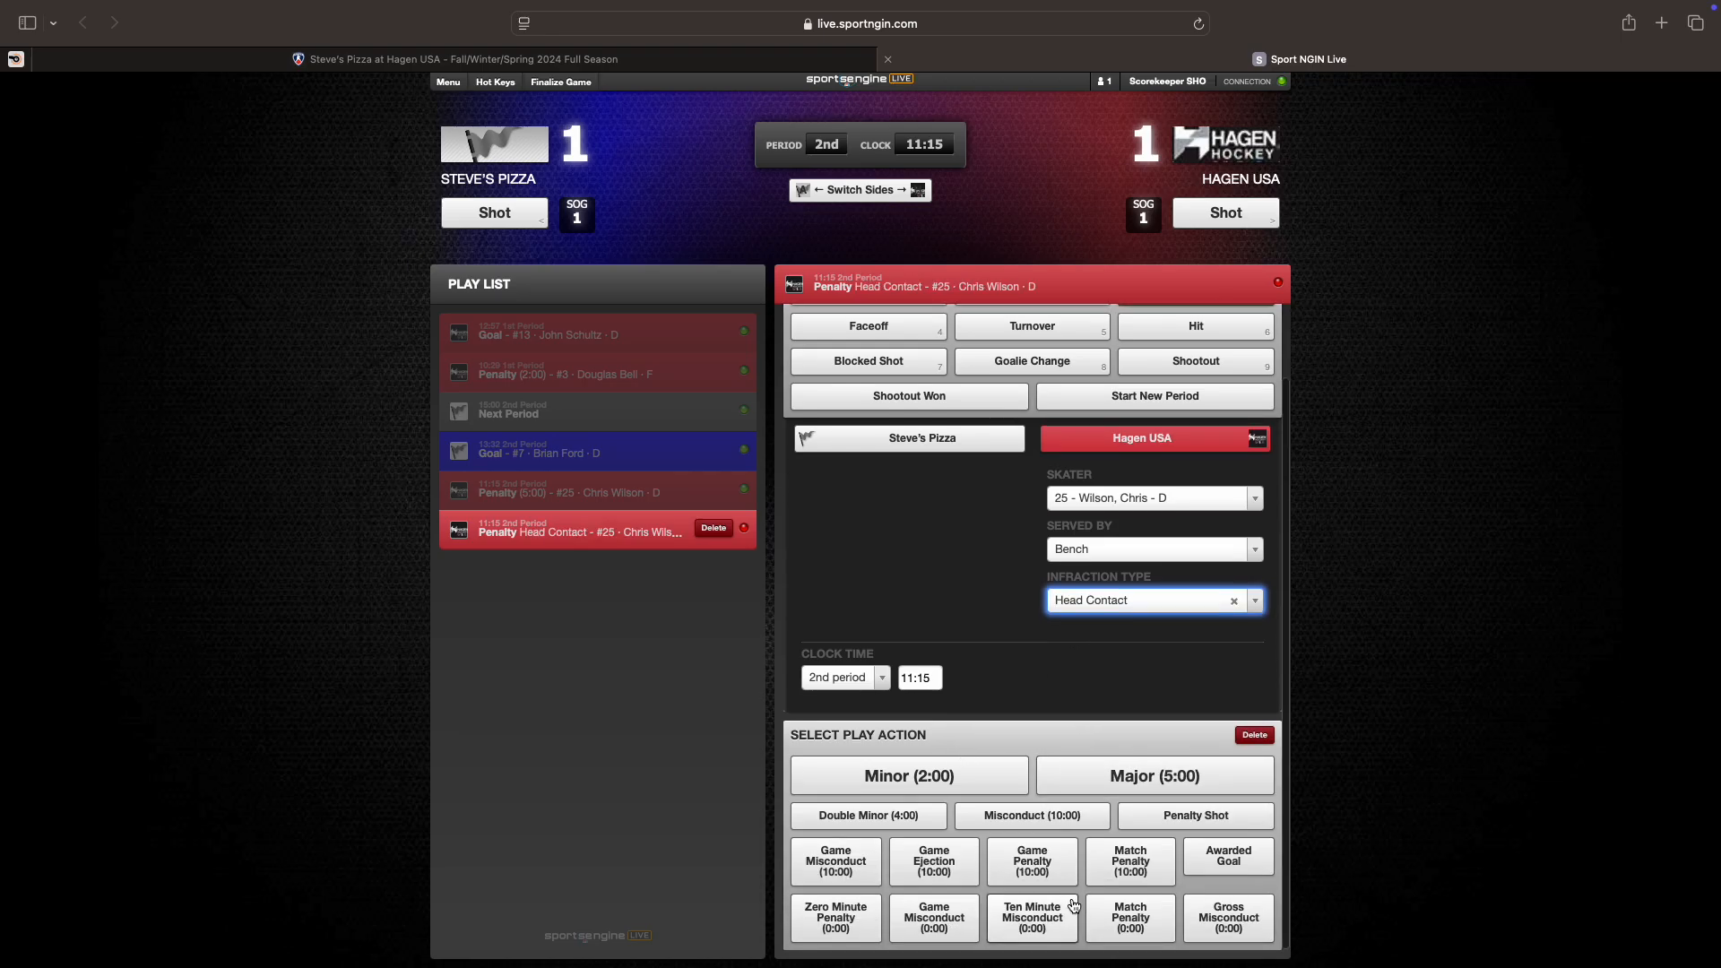
left_click(829, 875)
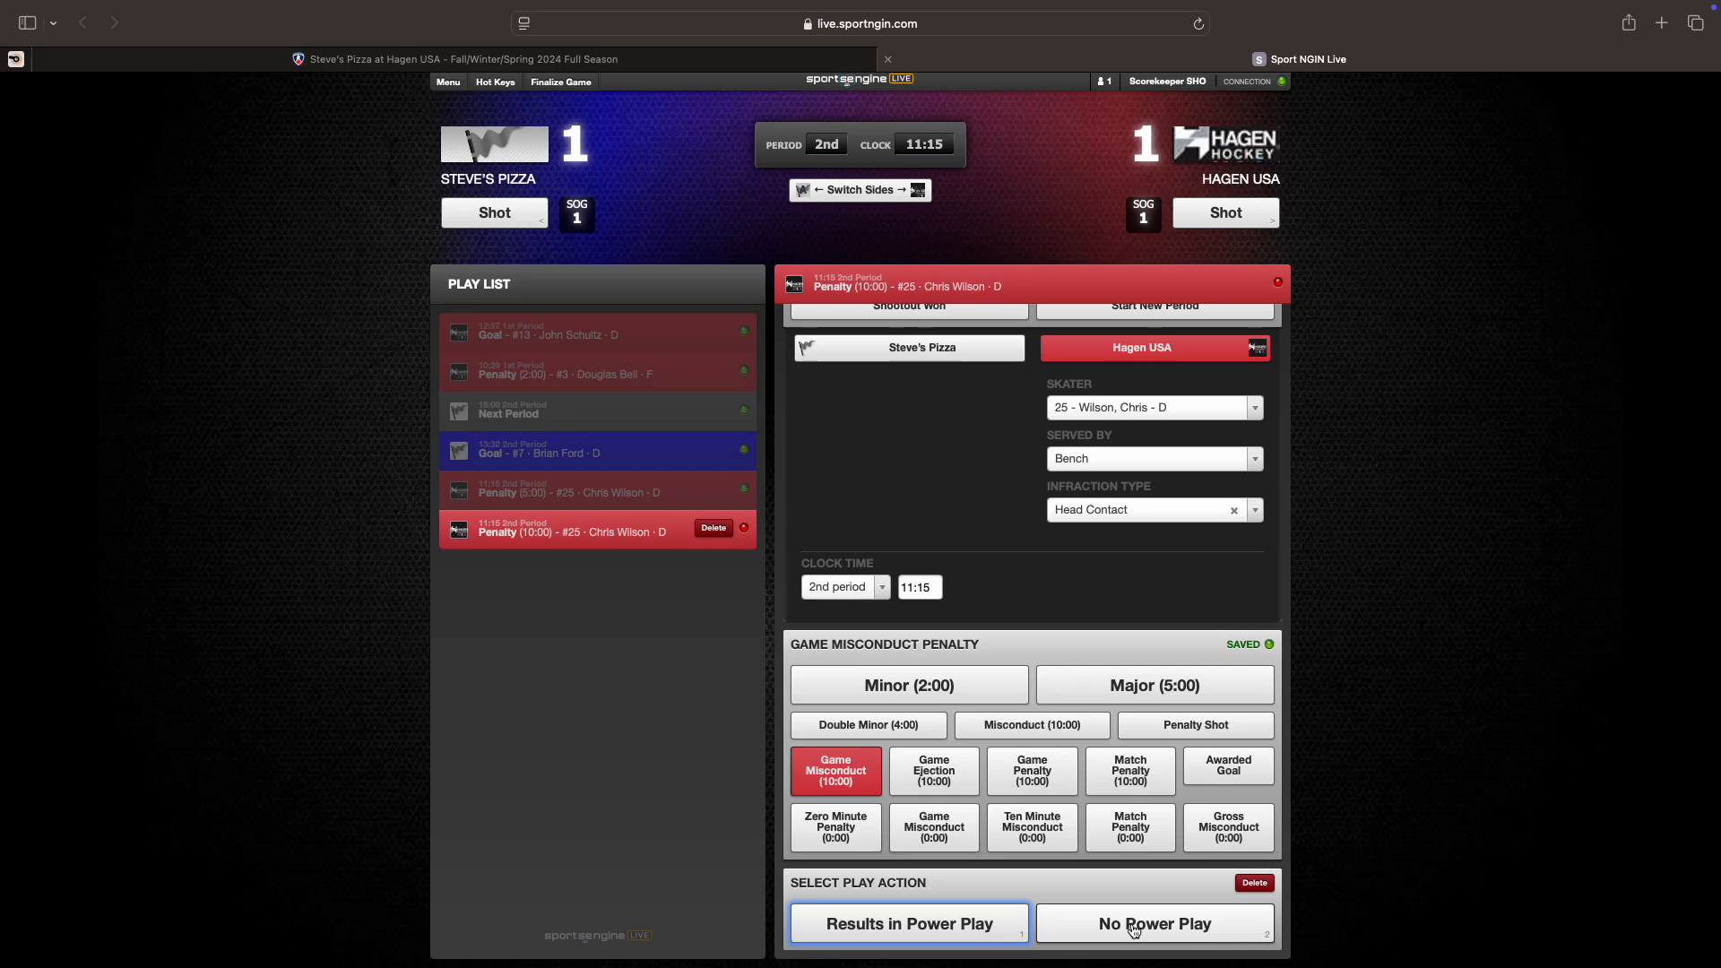
left_click(1134, 930)
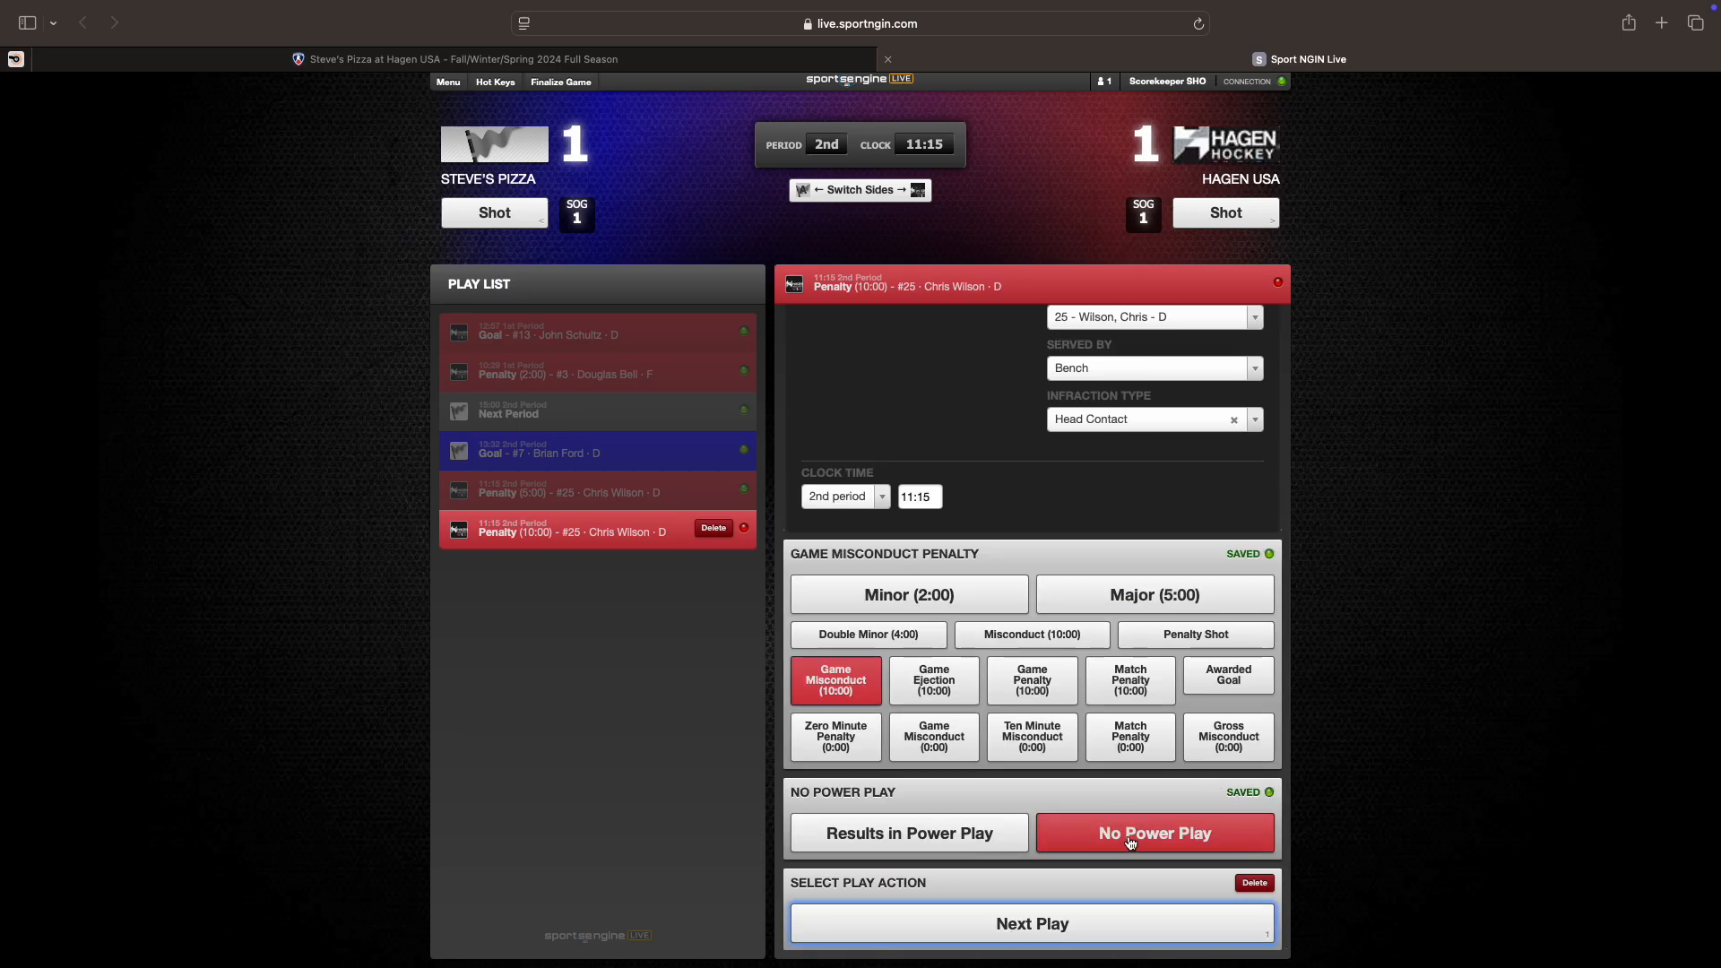
left_click(1013, 915)
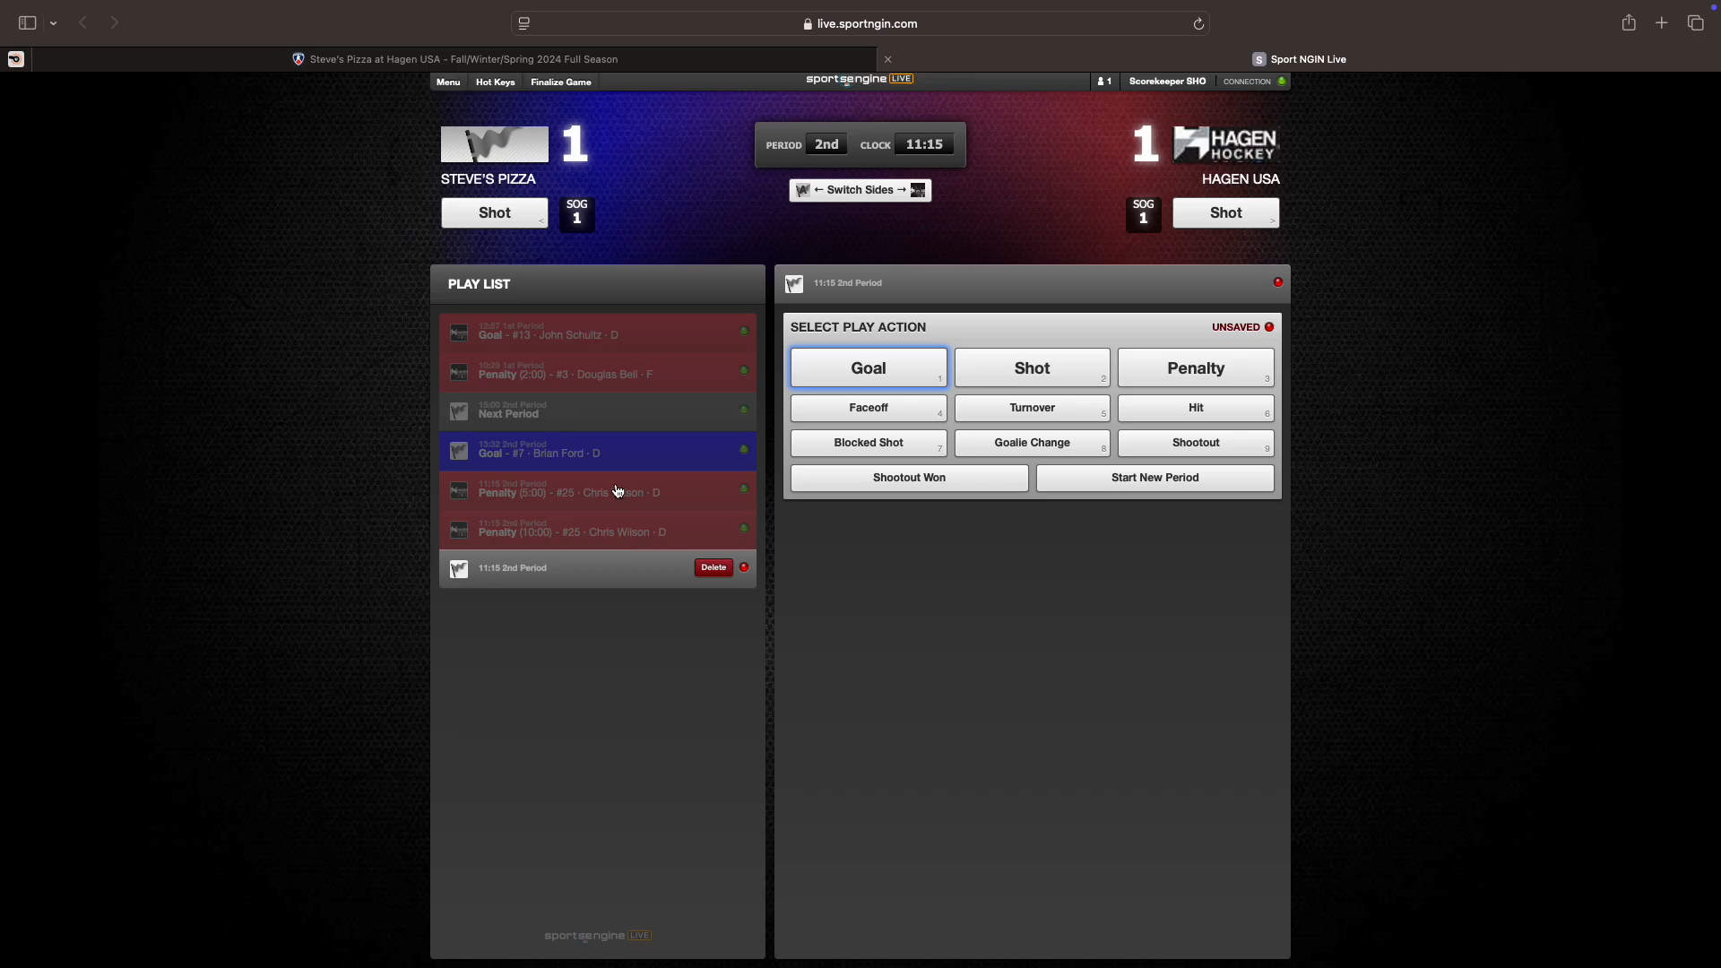
Step: Review the 5:00 and 10:00 penalties on #25
left_click(581, 499)
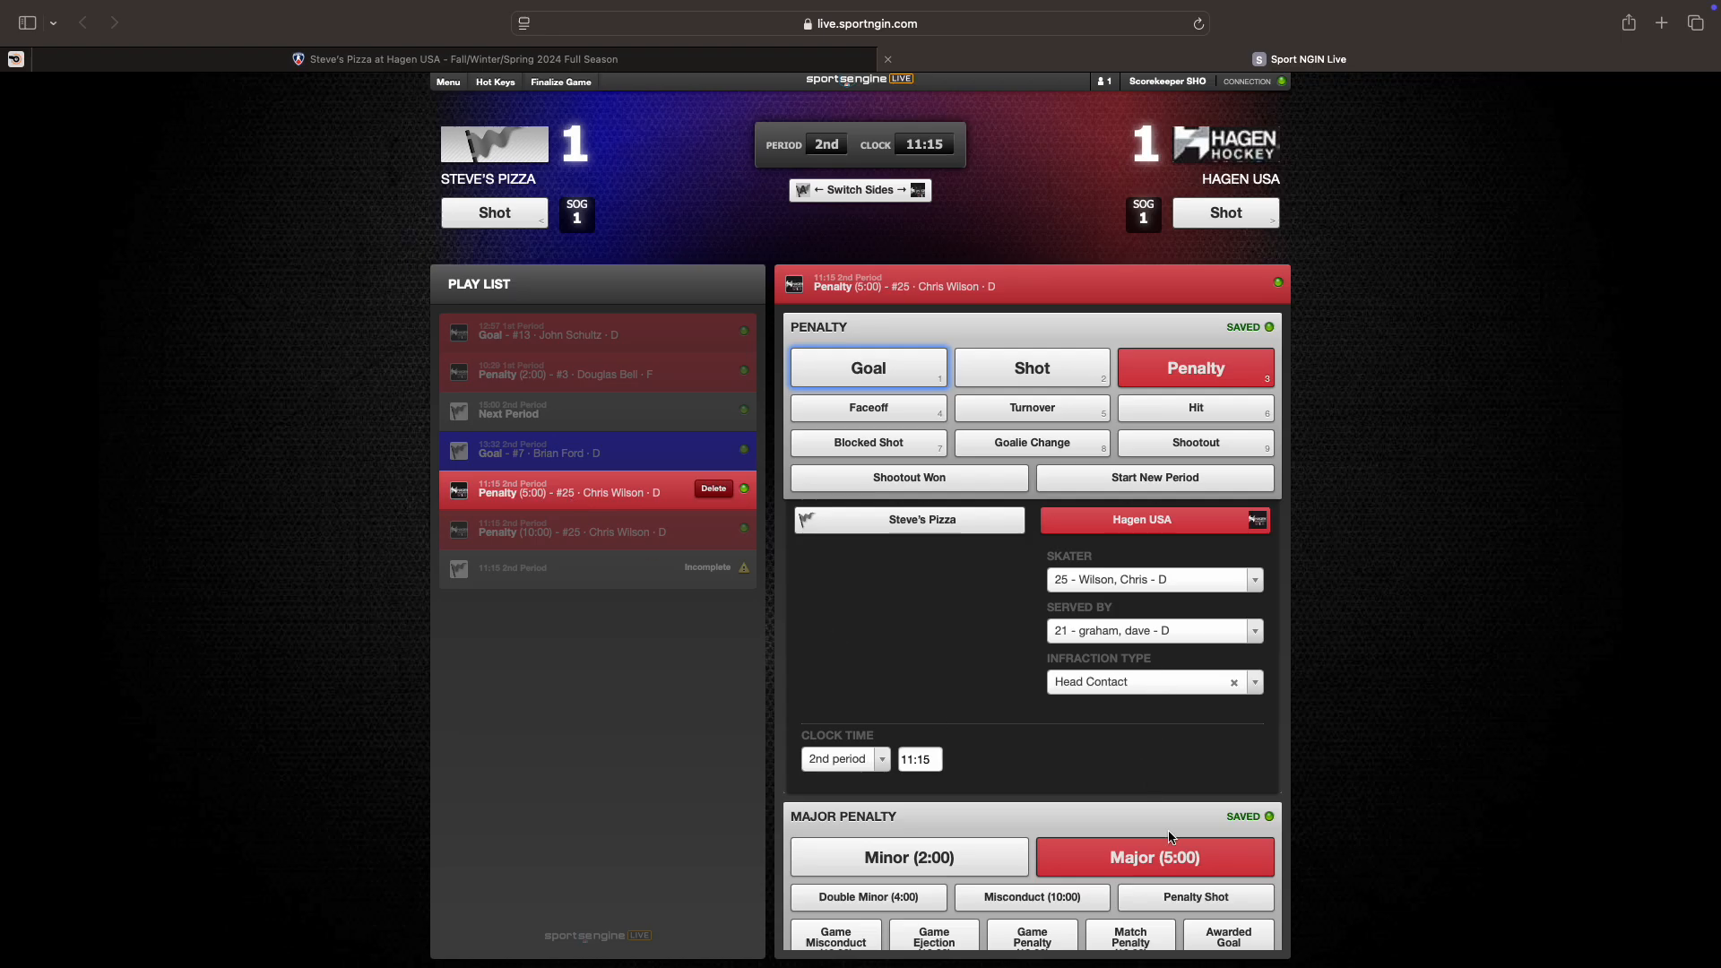
left_click(662, 533)
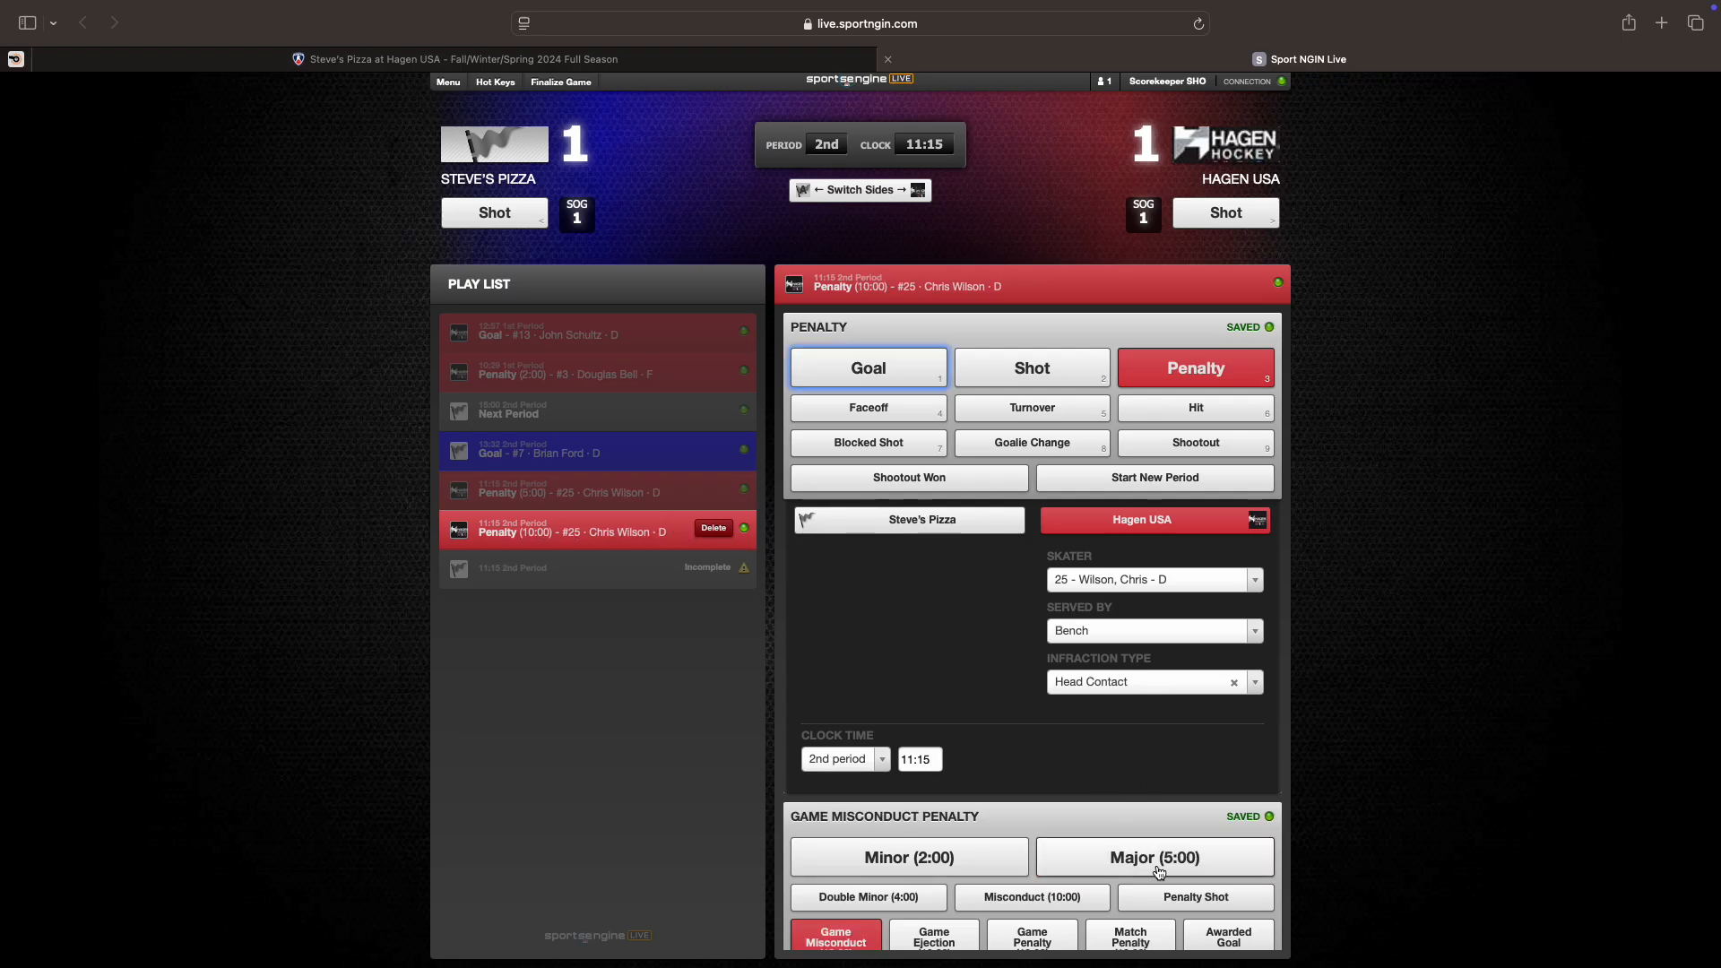
scroll(1106, 878, "down", 1)
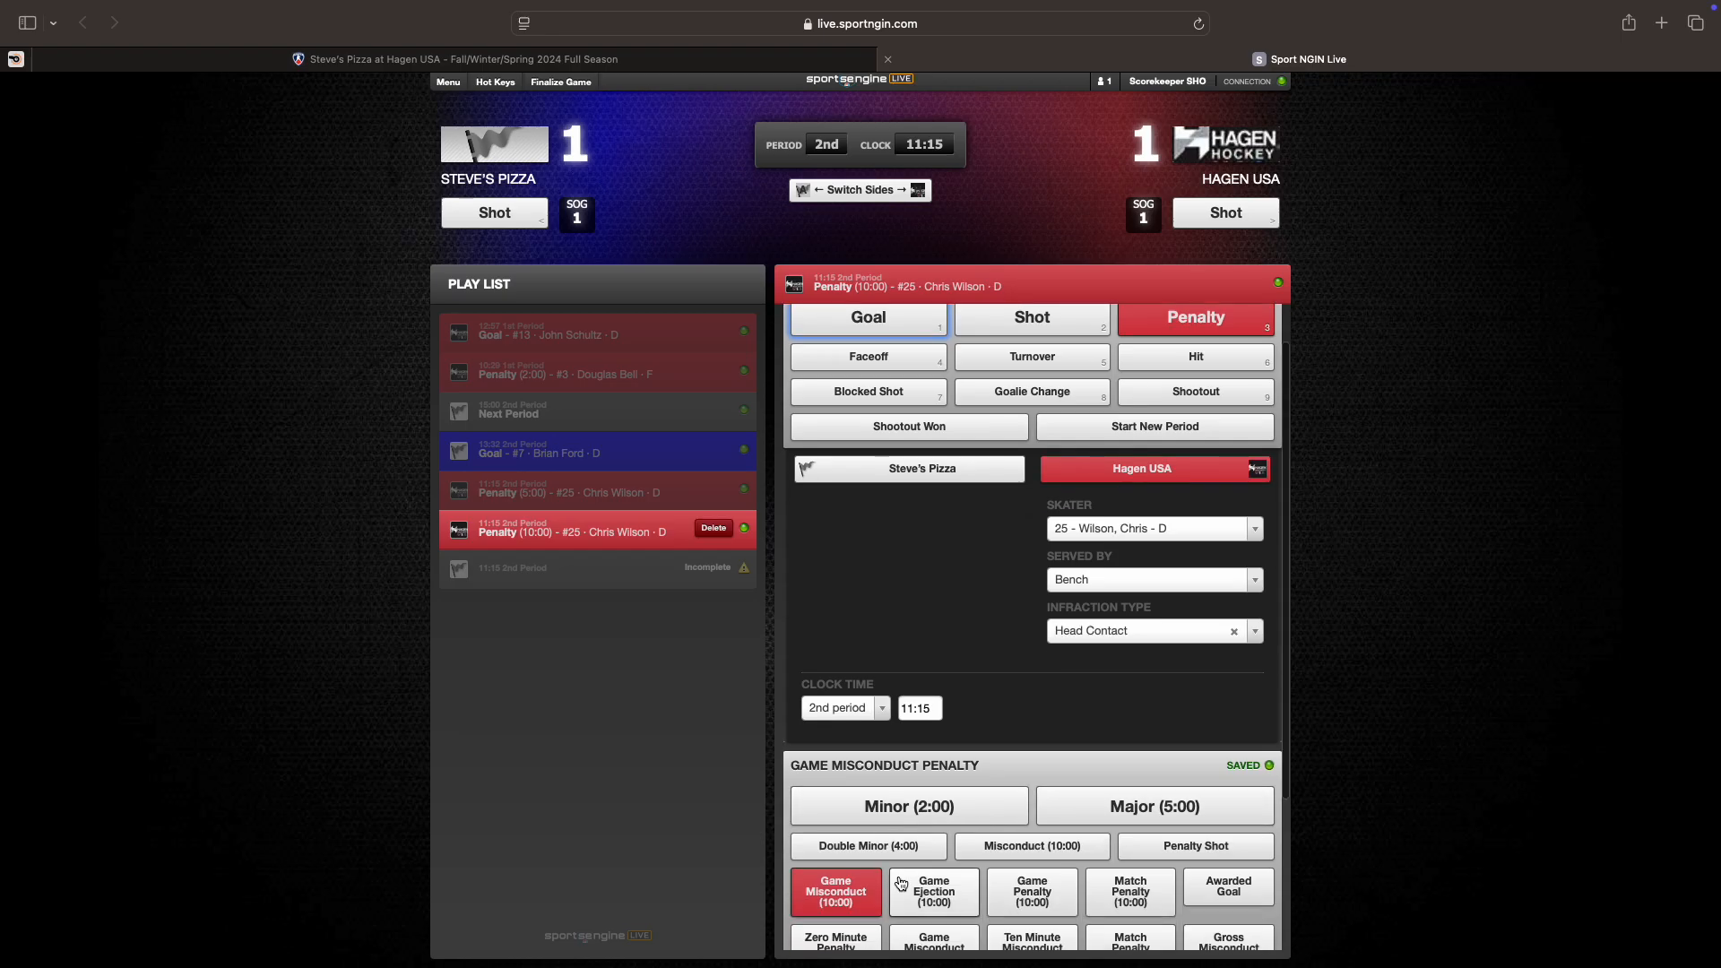
Step: Confirm the Game Misconduct keeps Head Contact, then open the unfinished 11:15 play
left_click(1086, 640)
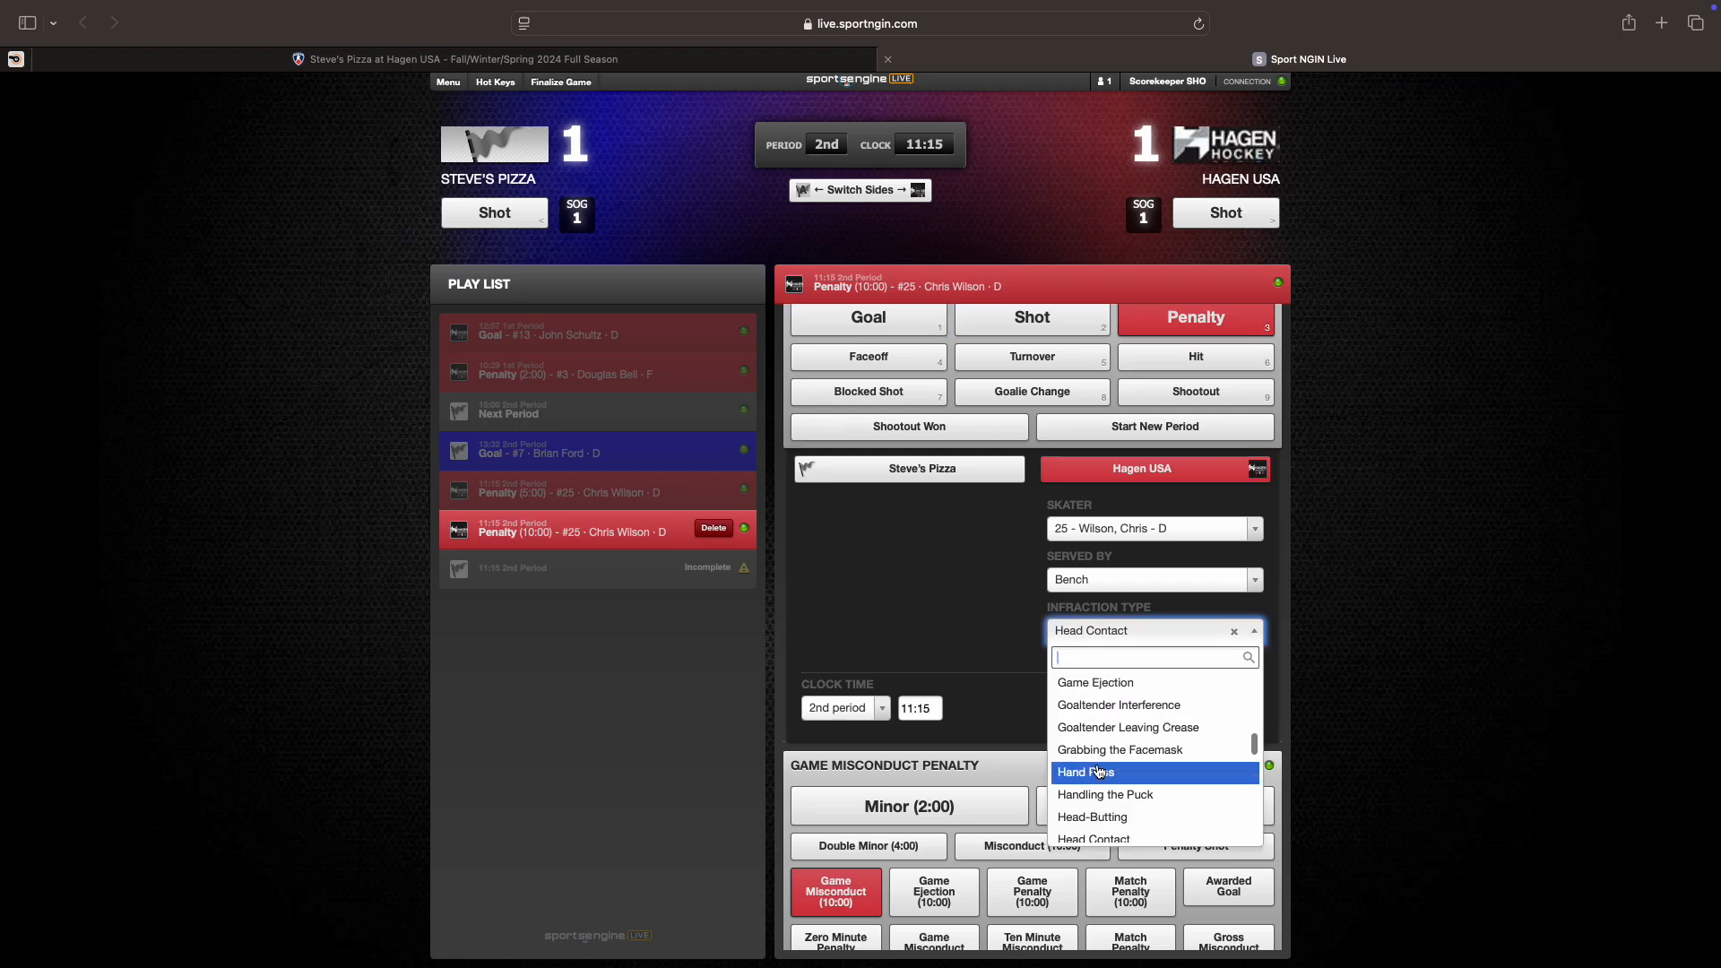
scroll(1099, 773, "up", 4)
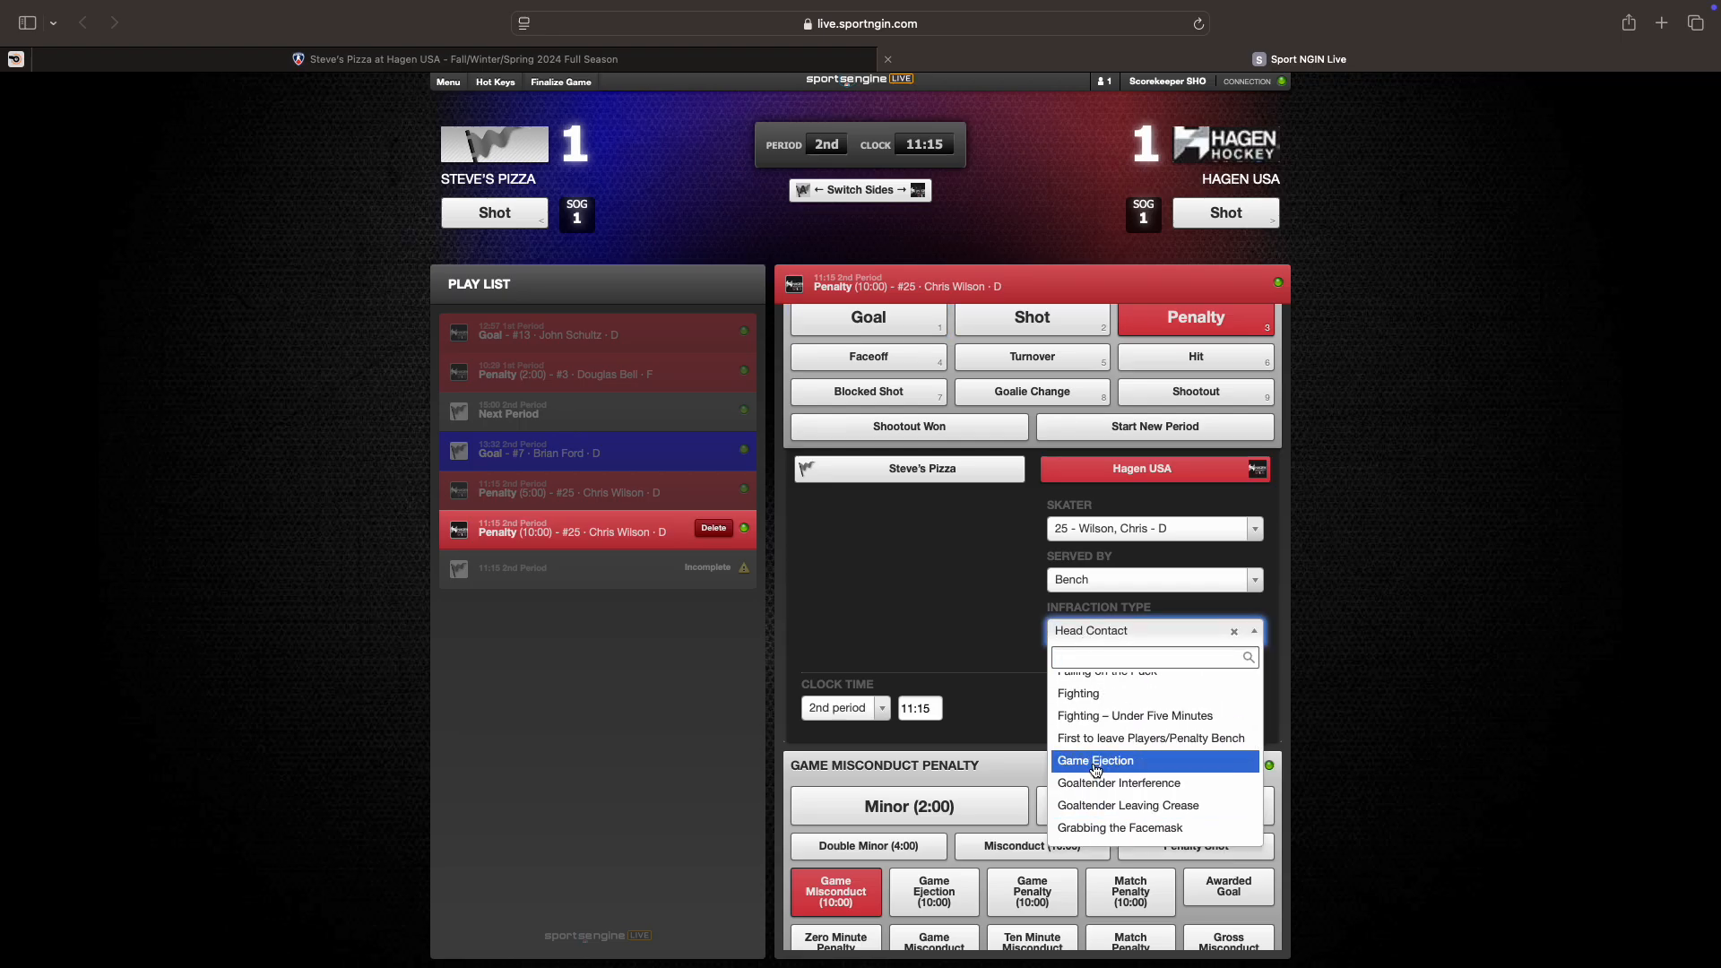
scroll(1096, 771, "up", 5)
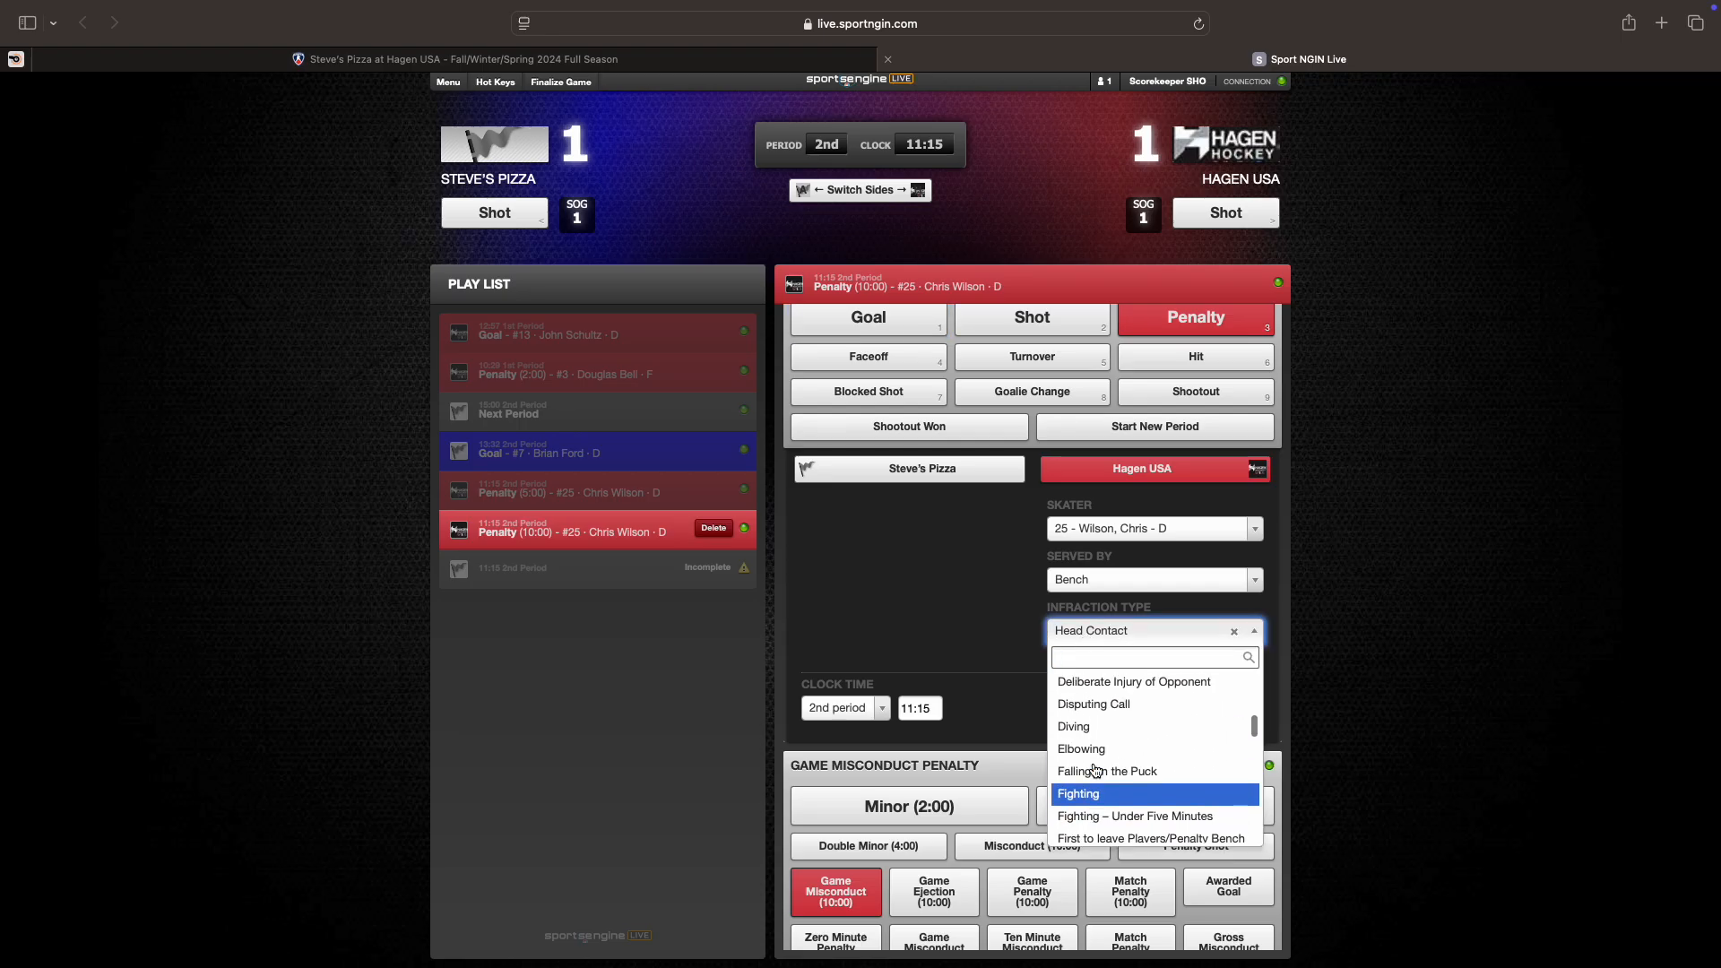
scroll(1095, 771, "up", 1)
scroll(1095, 771, "down", 1)
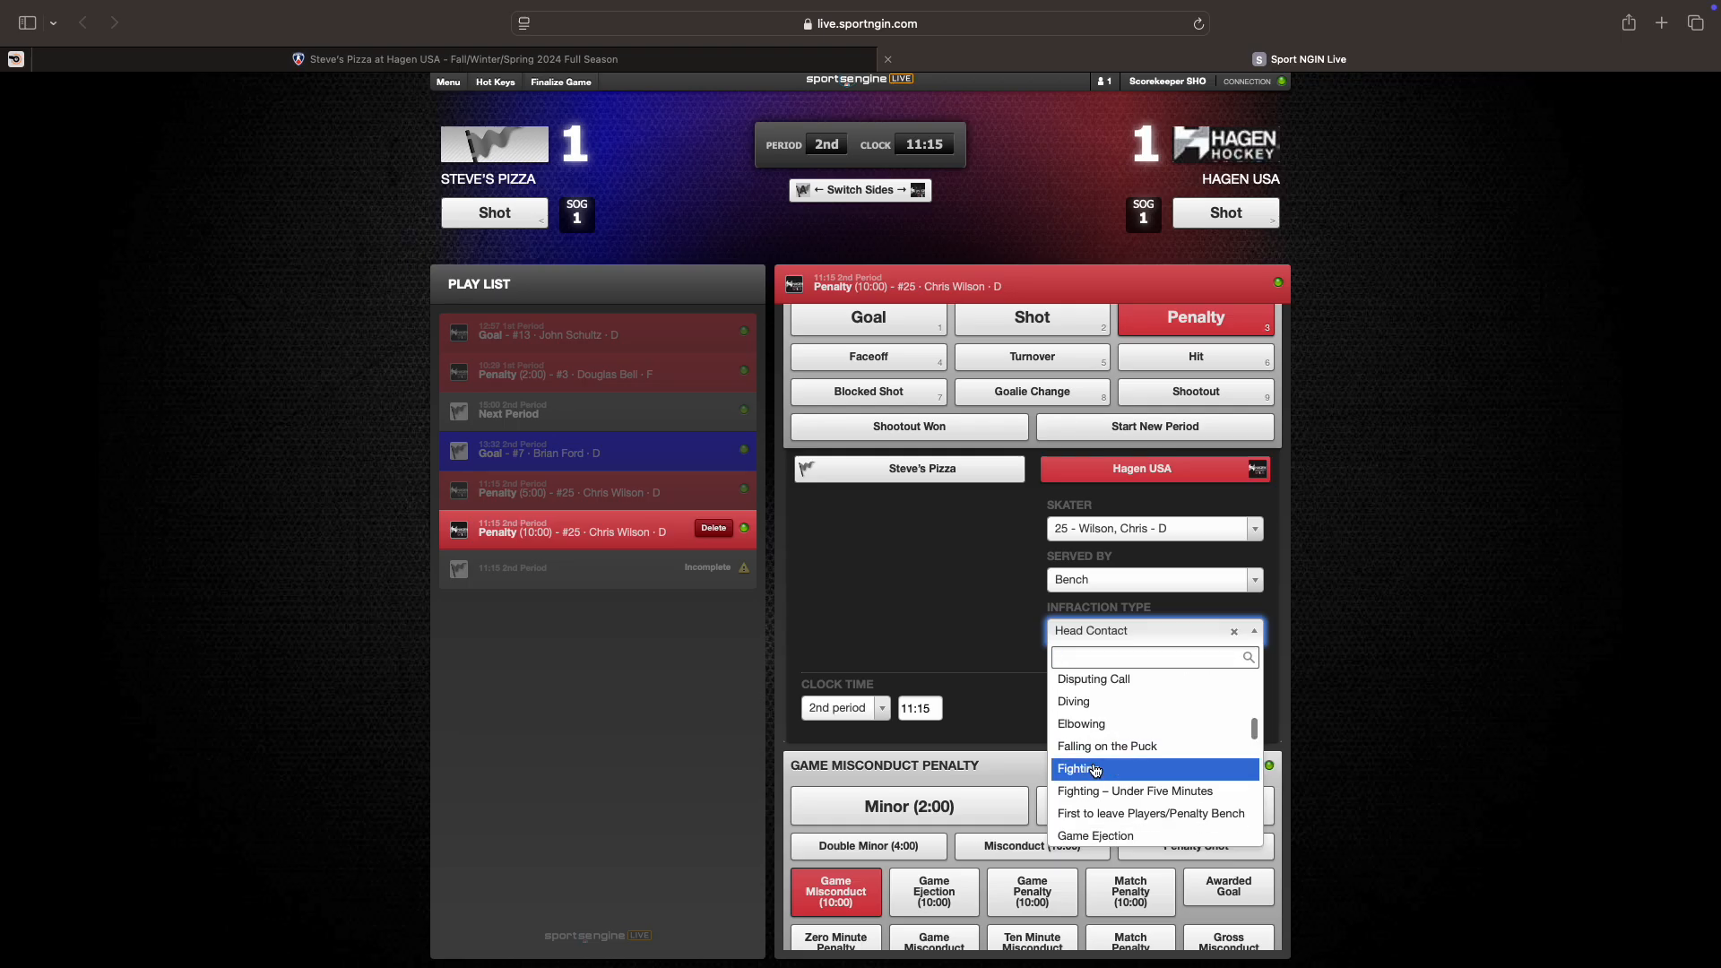
left_click(986, 625)
scroll(1102, 647, "down", 3)
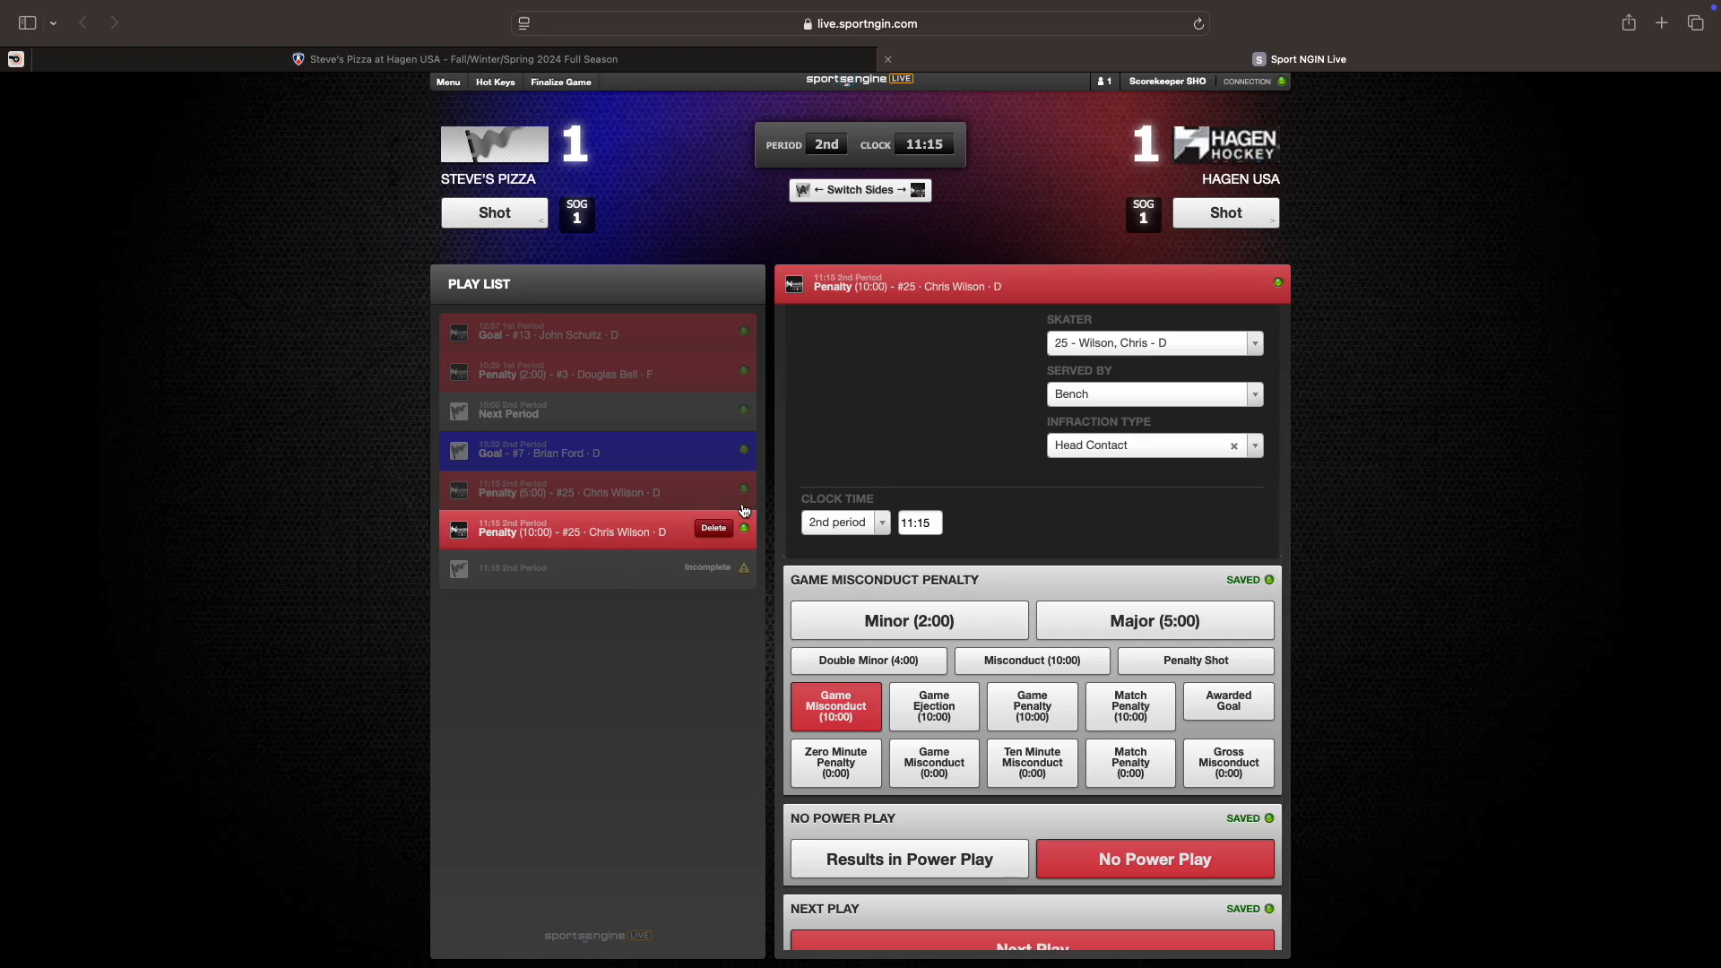
left_click(580, 565)
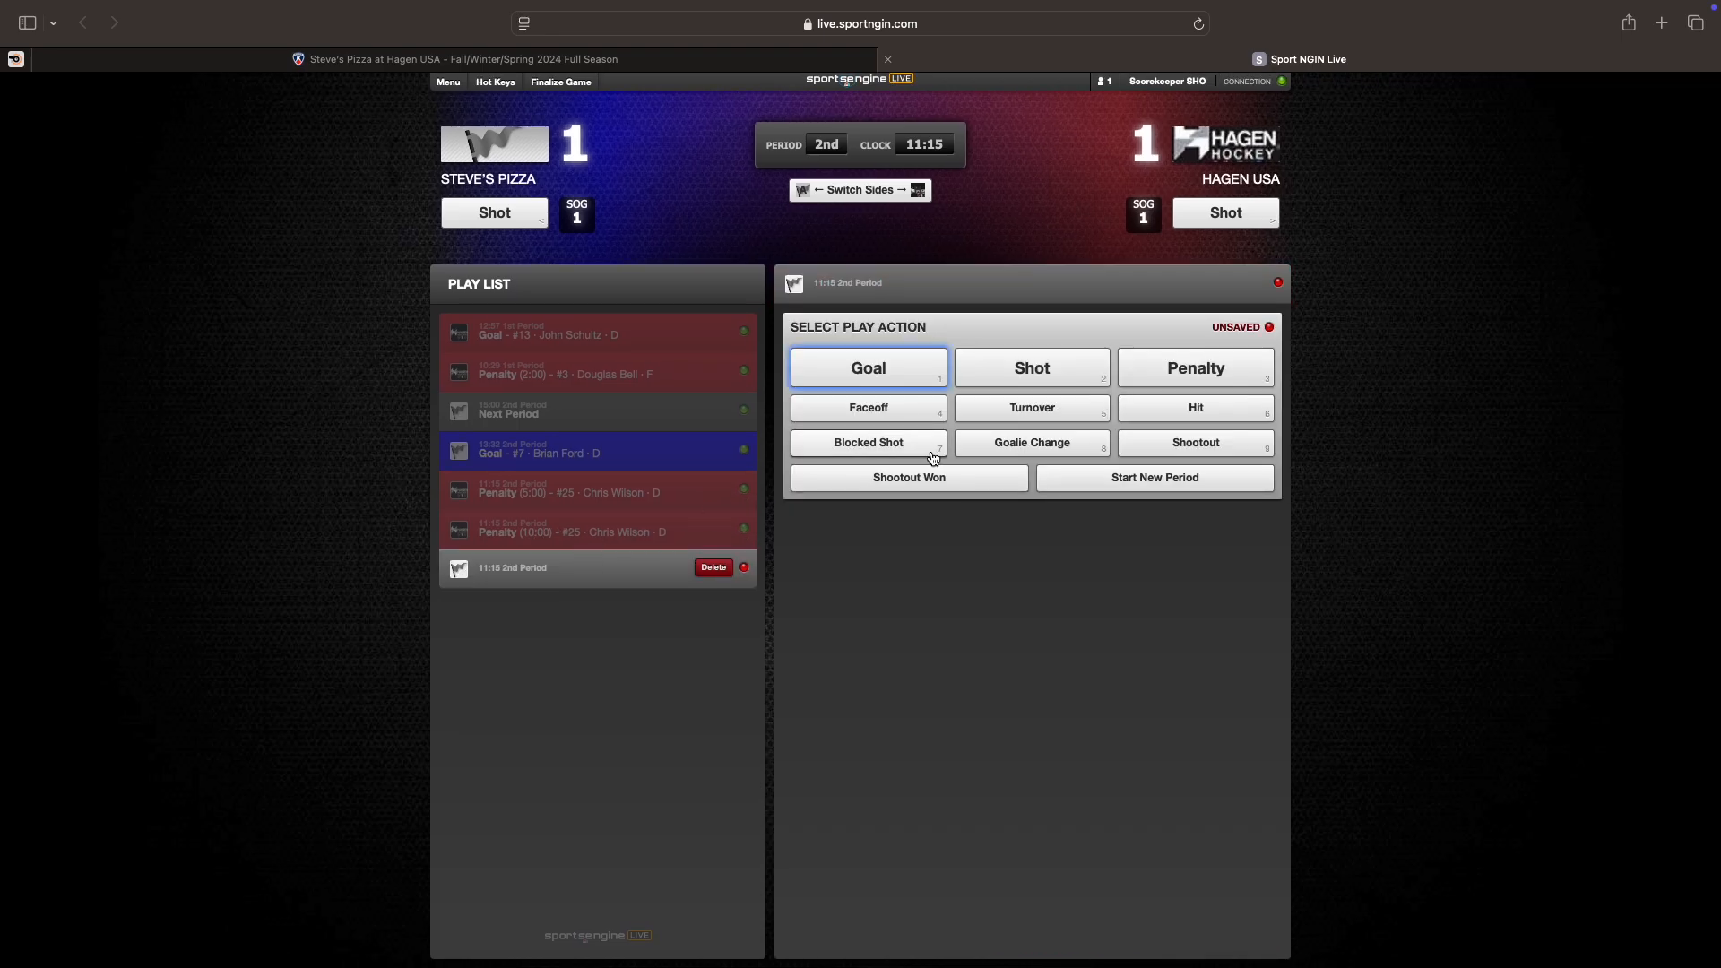
Step: Start a new period and enter a Steve's Pizza goal by #37, assisted by #2
left_click(1182, 479)
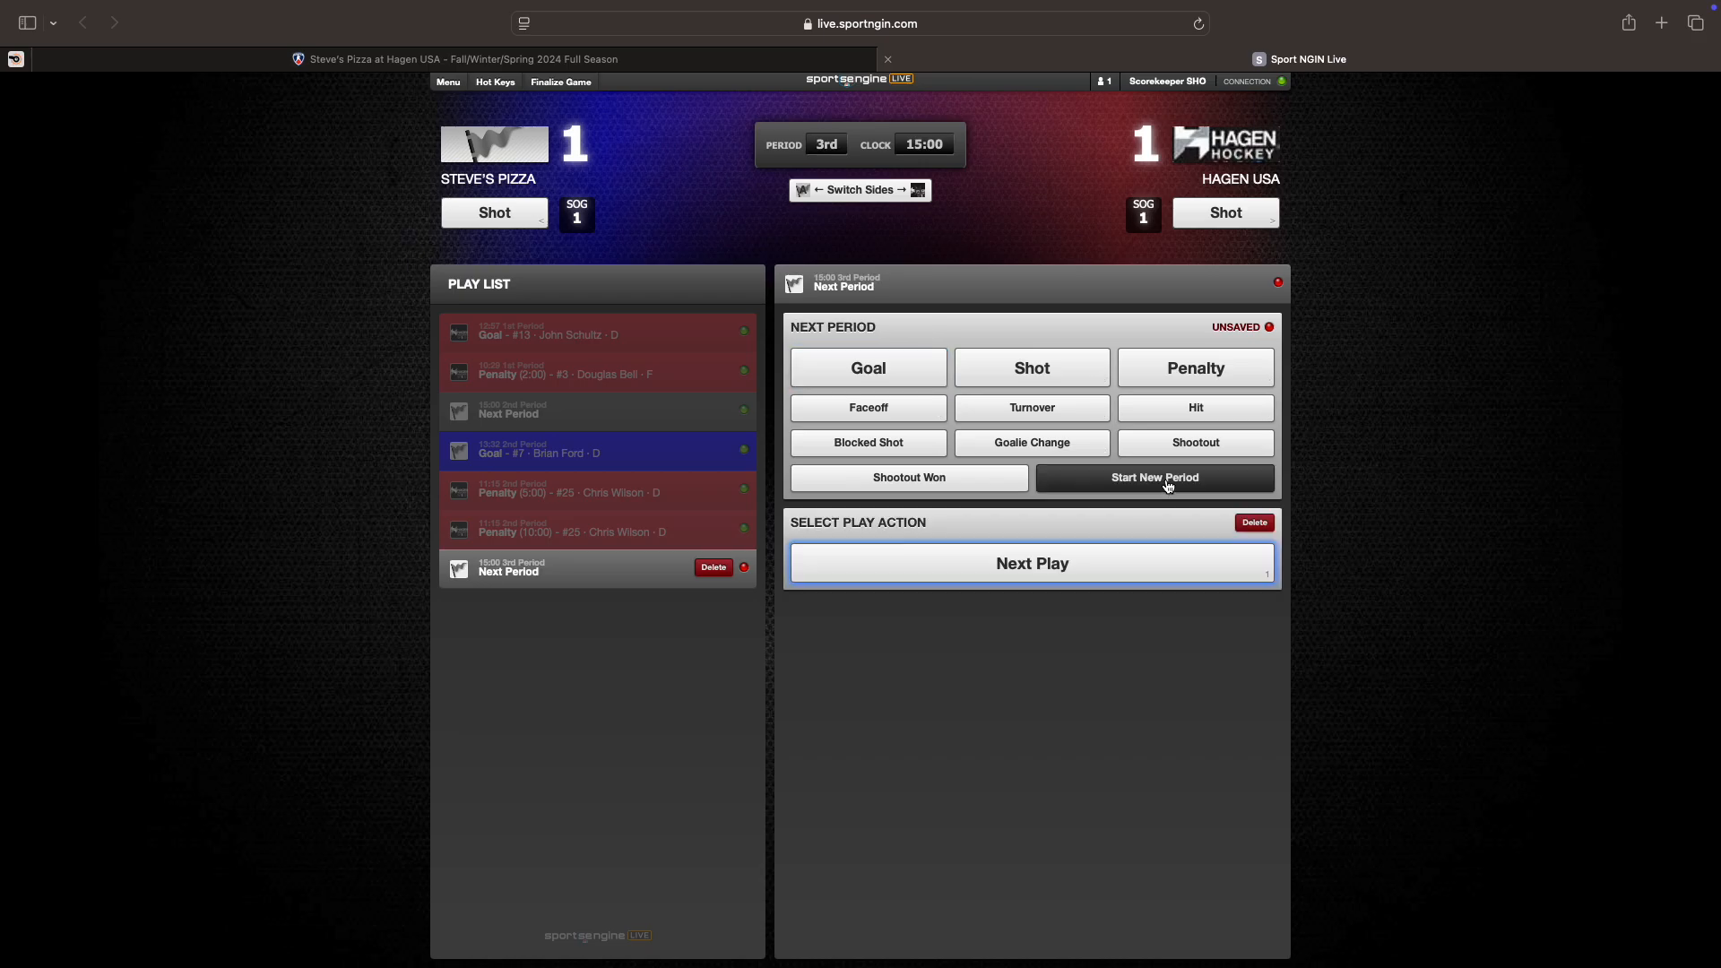
left_click(884, 375)
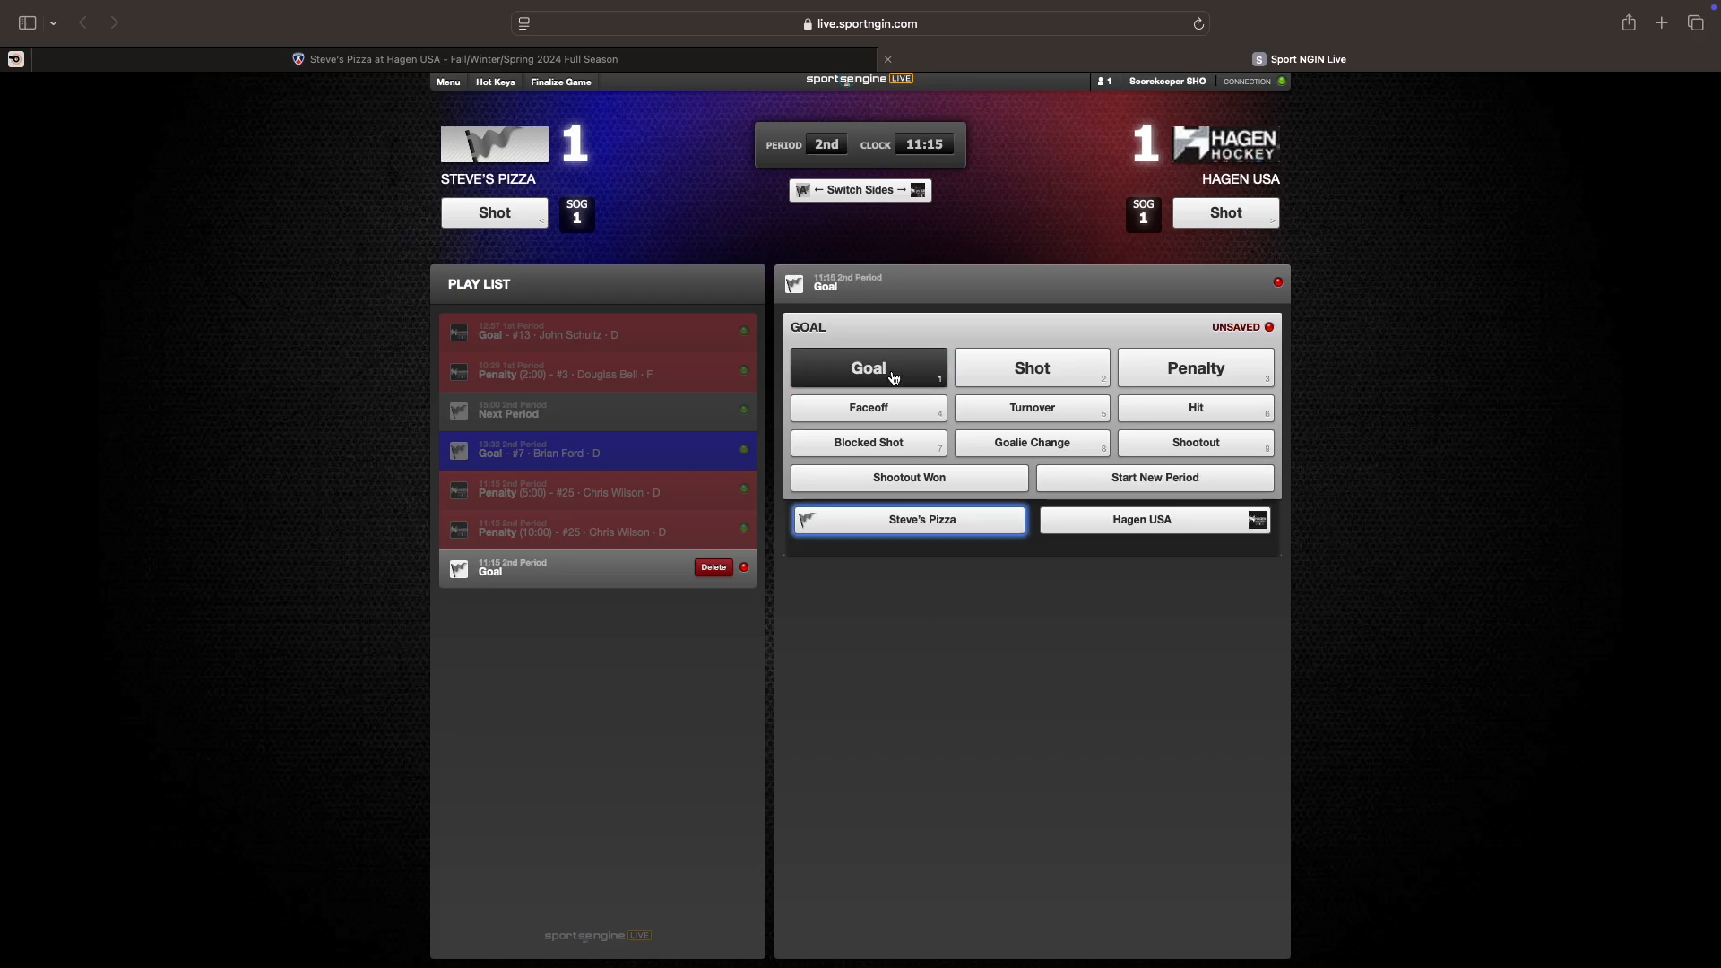
left_click(903, 530)
left_click(860, 581)
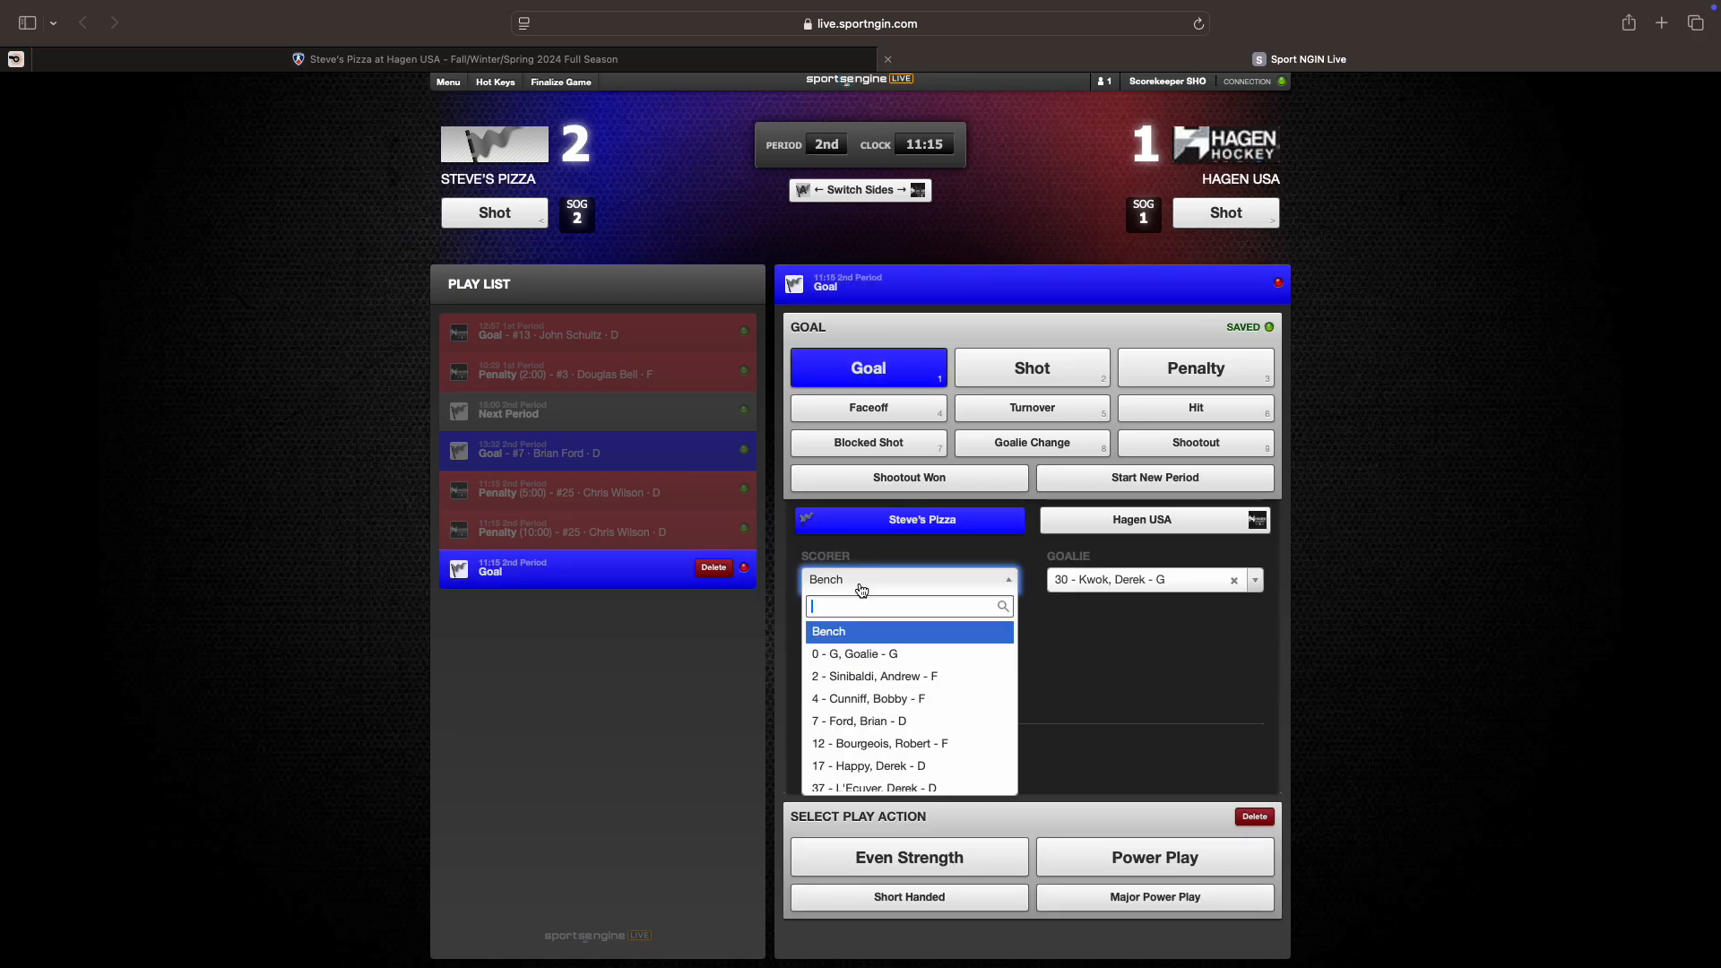
left_click(874, 787)
left_click(838, 631)
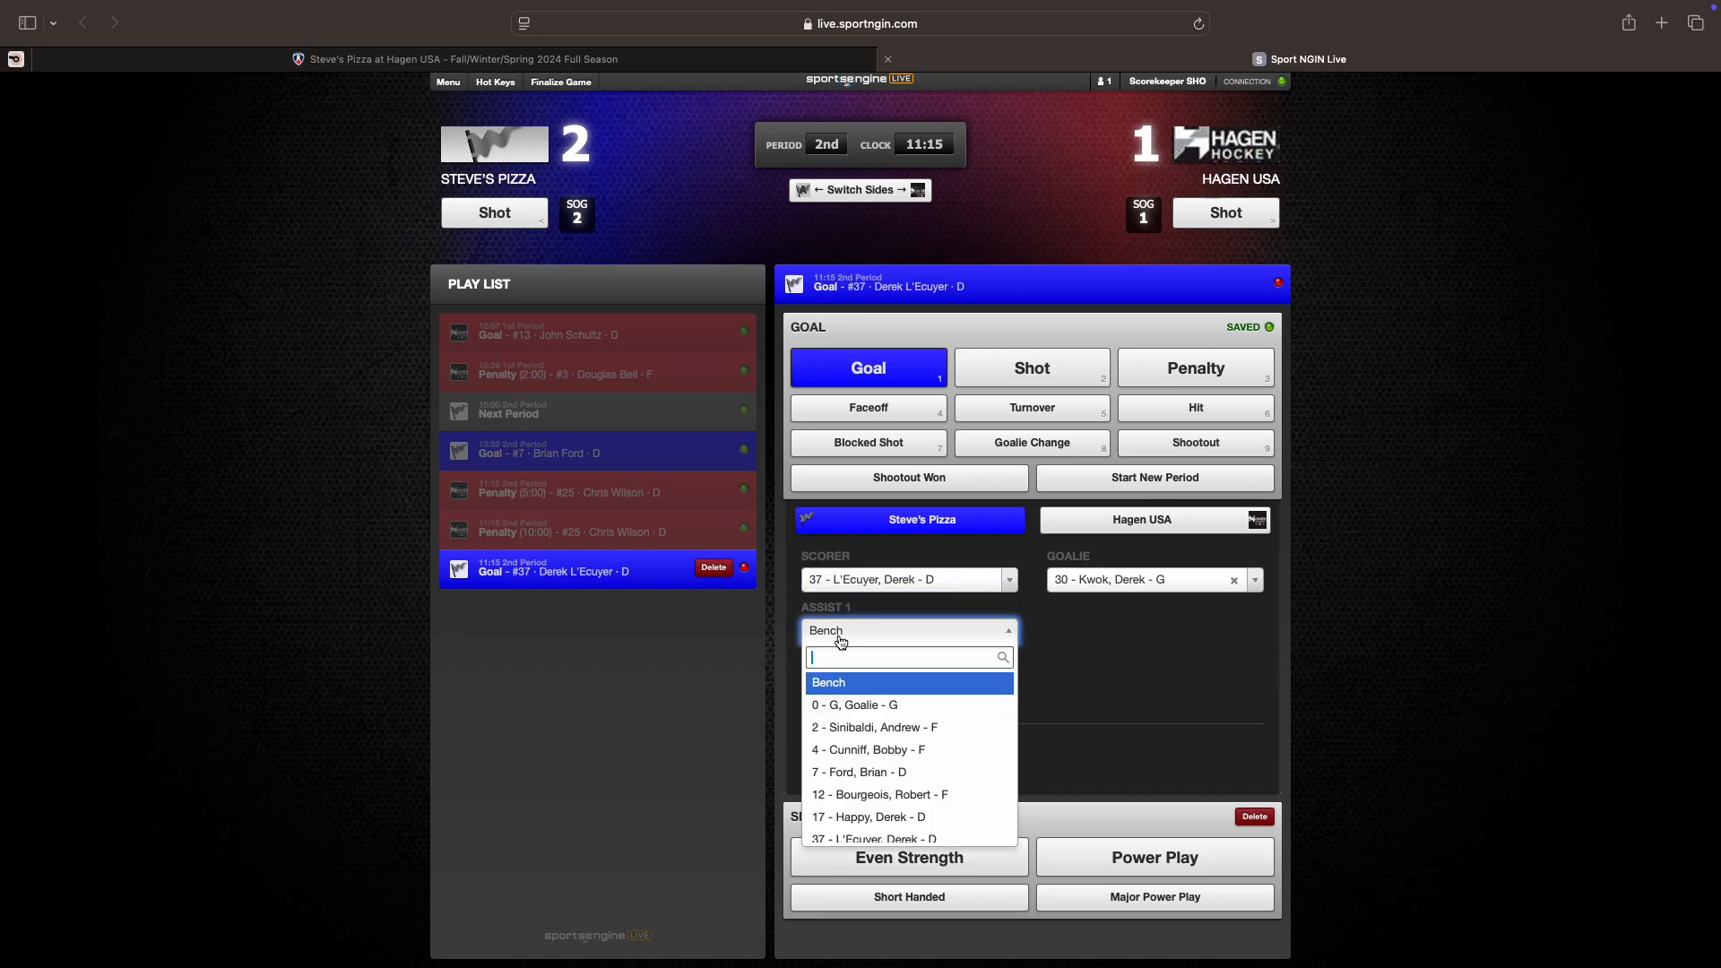
left_click(838, 727)
Step: Delete that mistaken 11:15 goal, confirming the removal
left_click(913, 758)
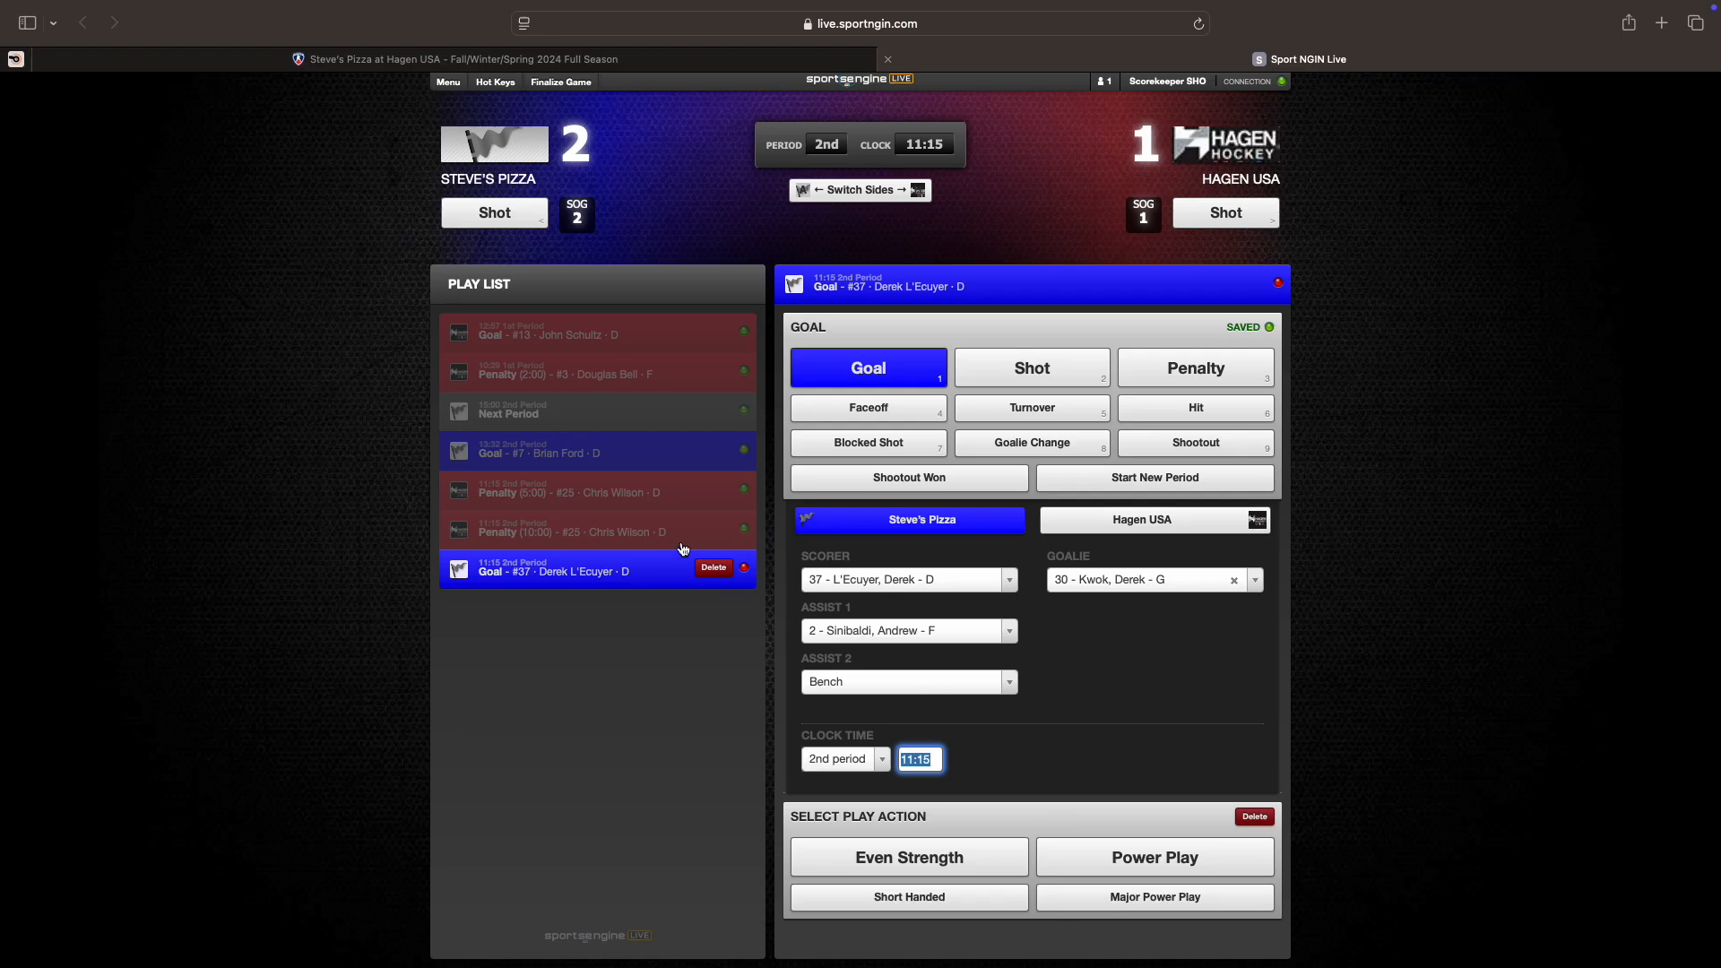
left_click(714, 568)
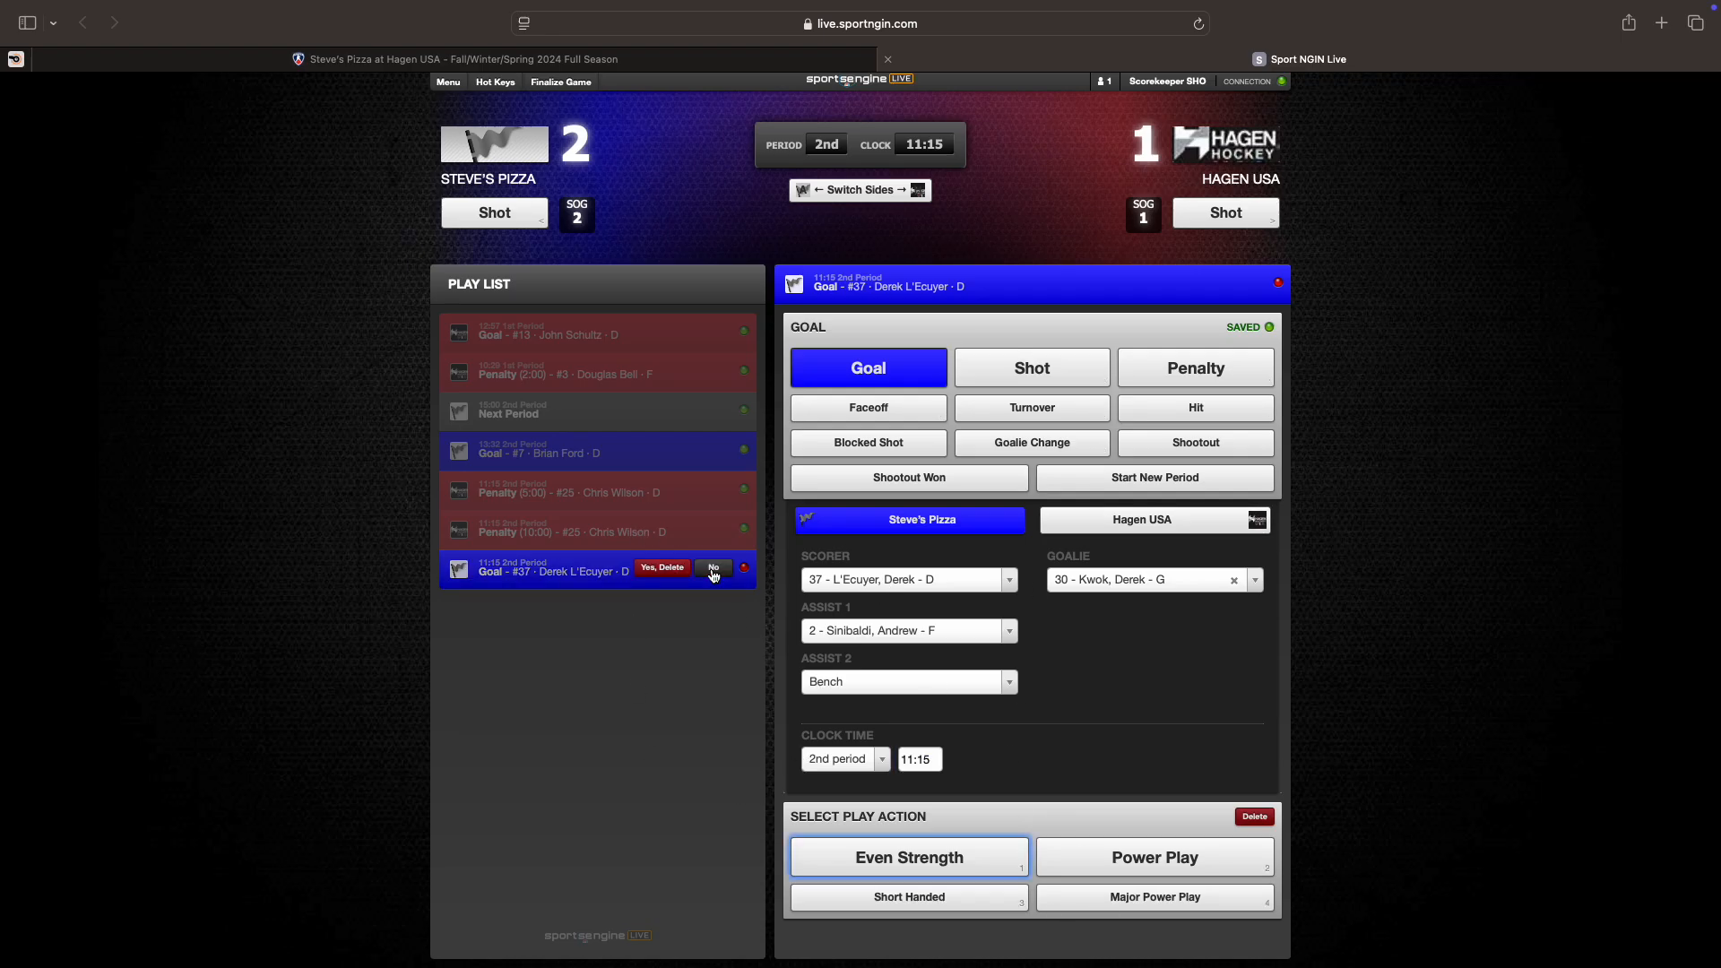
left_click(658, 568)
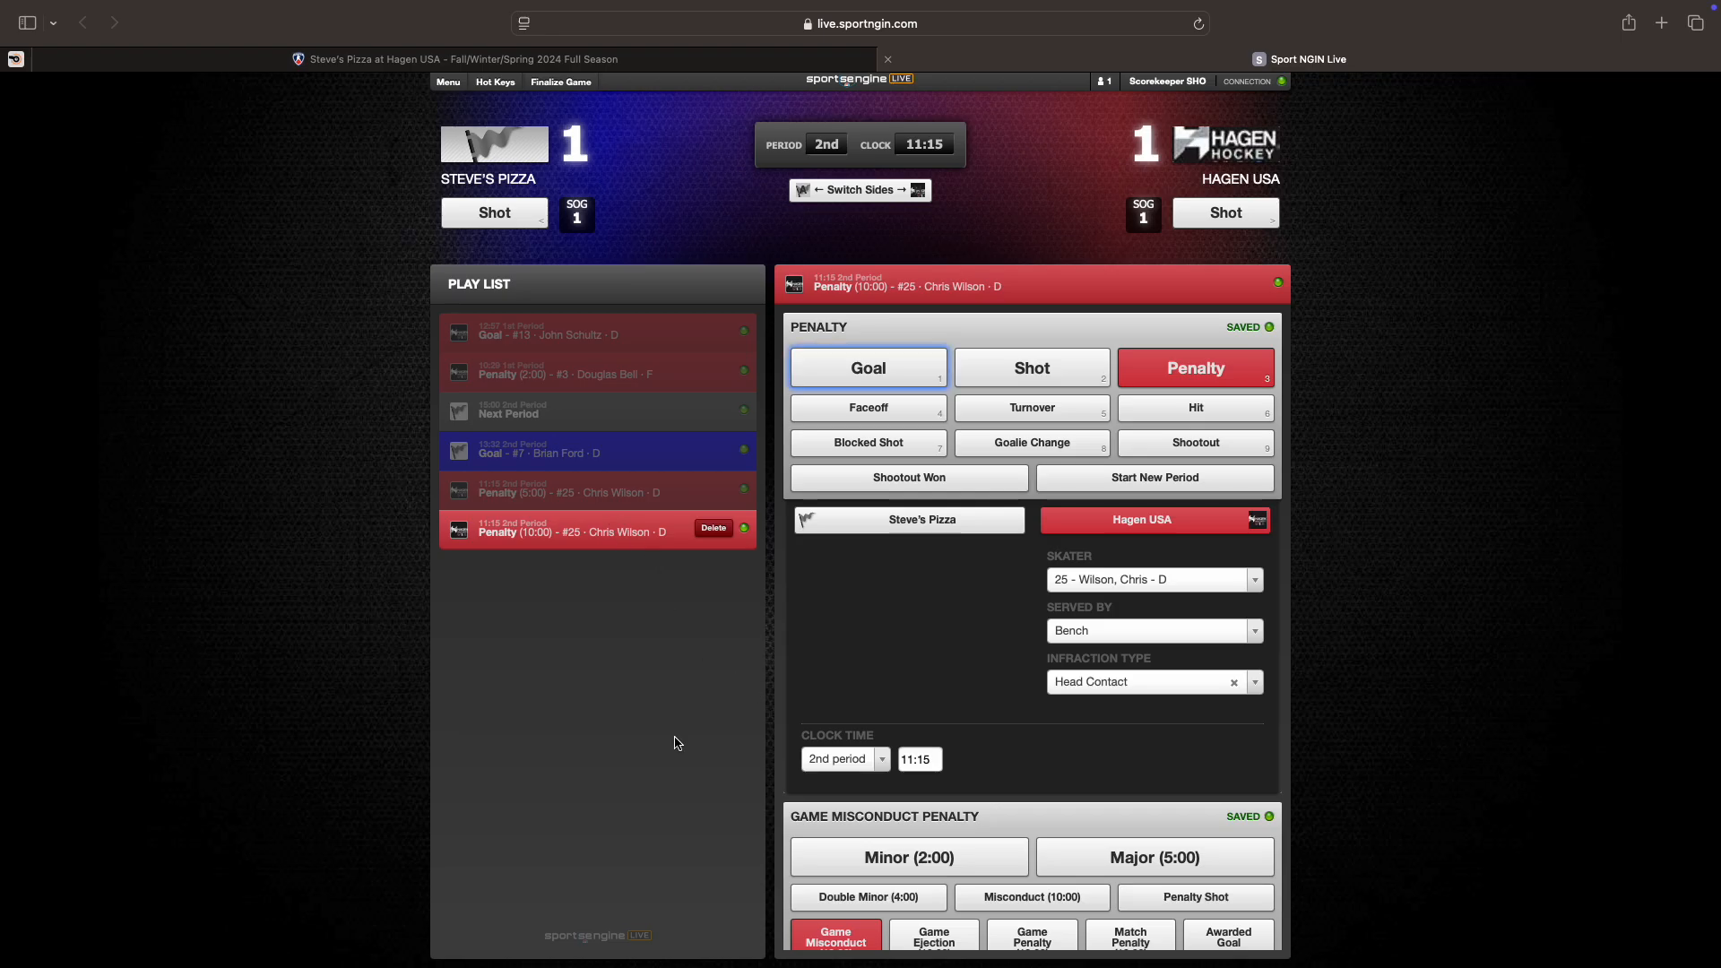
Step: Start the 3rd period with a new first play after the penalty
scroll(959, 789, "down", 3)
scroll(1079, 918, "down", 2)
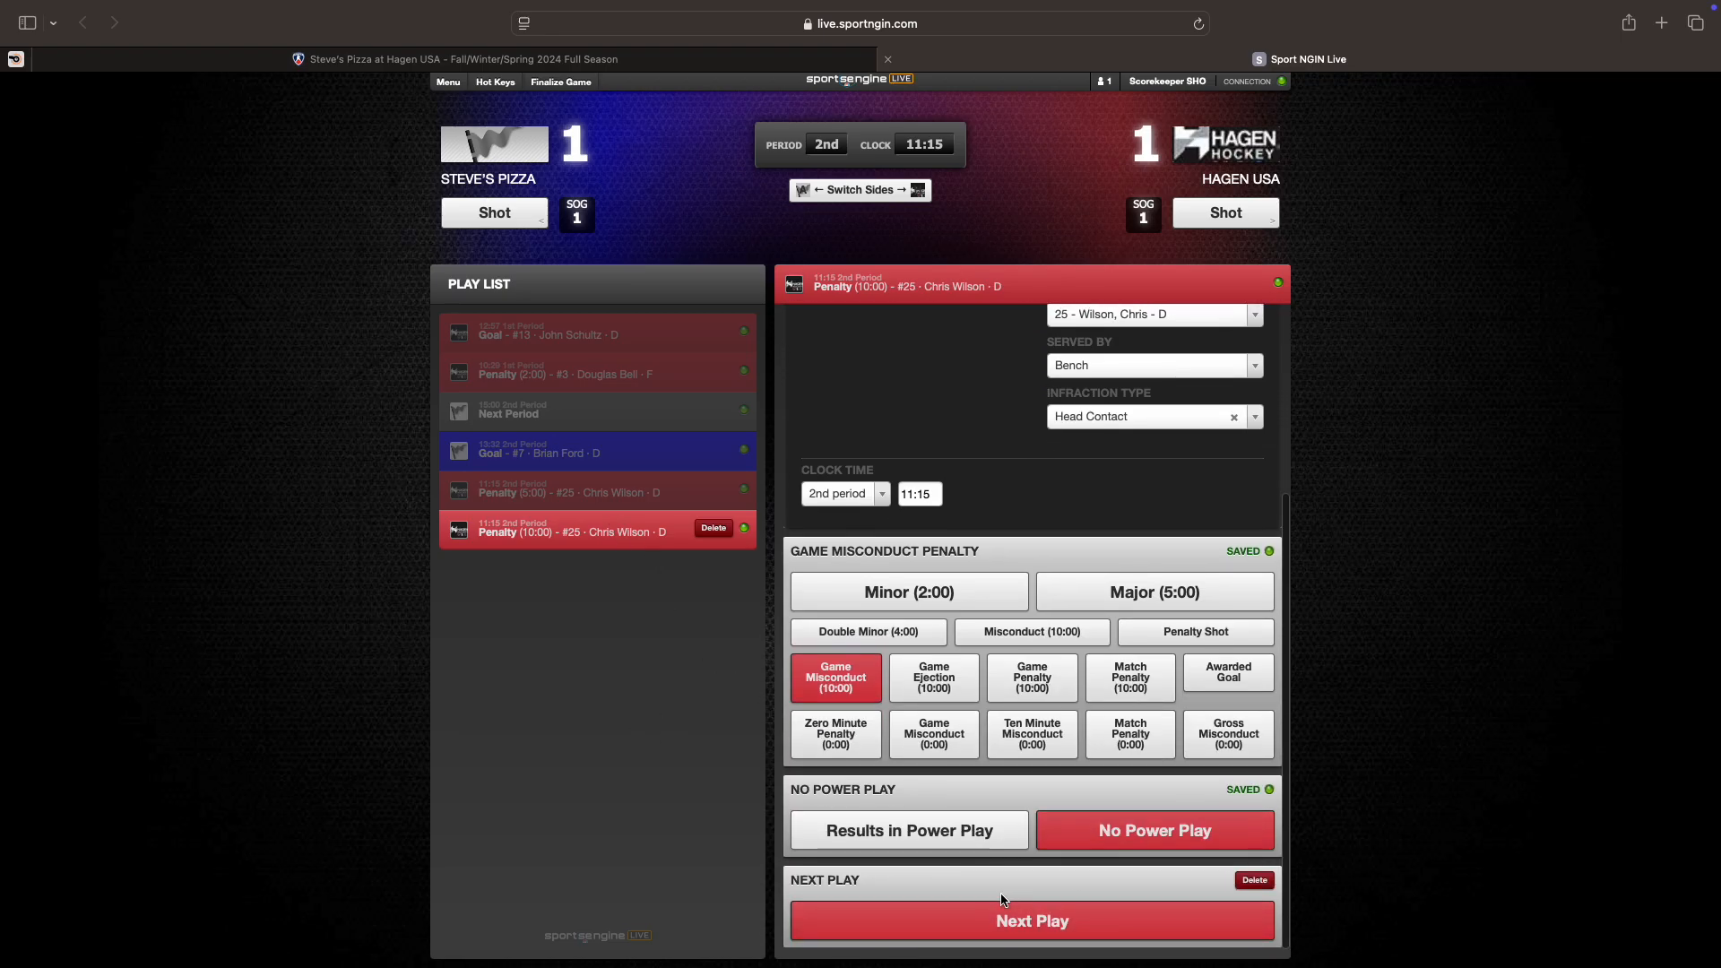
left_click(1006, 924)
left_click(1120, 478)
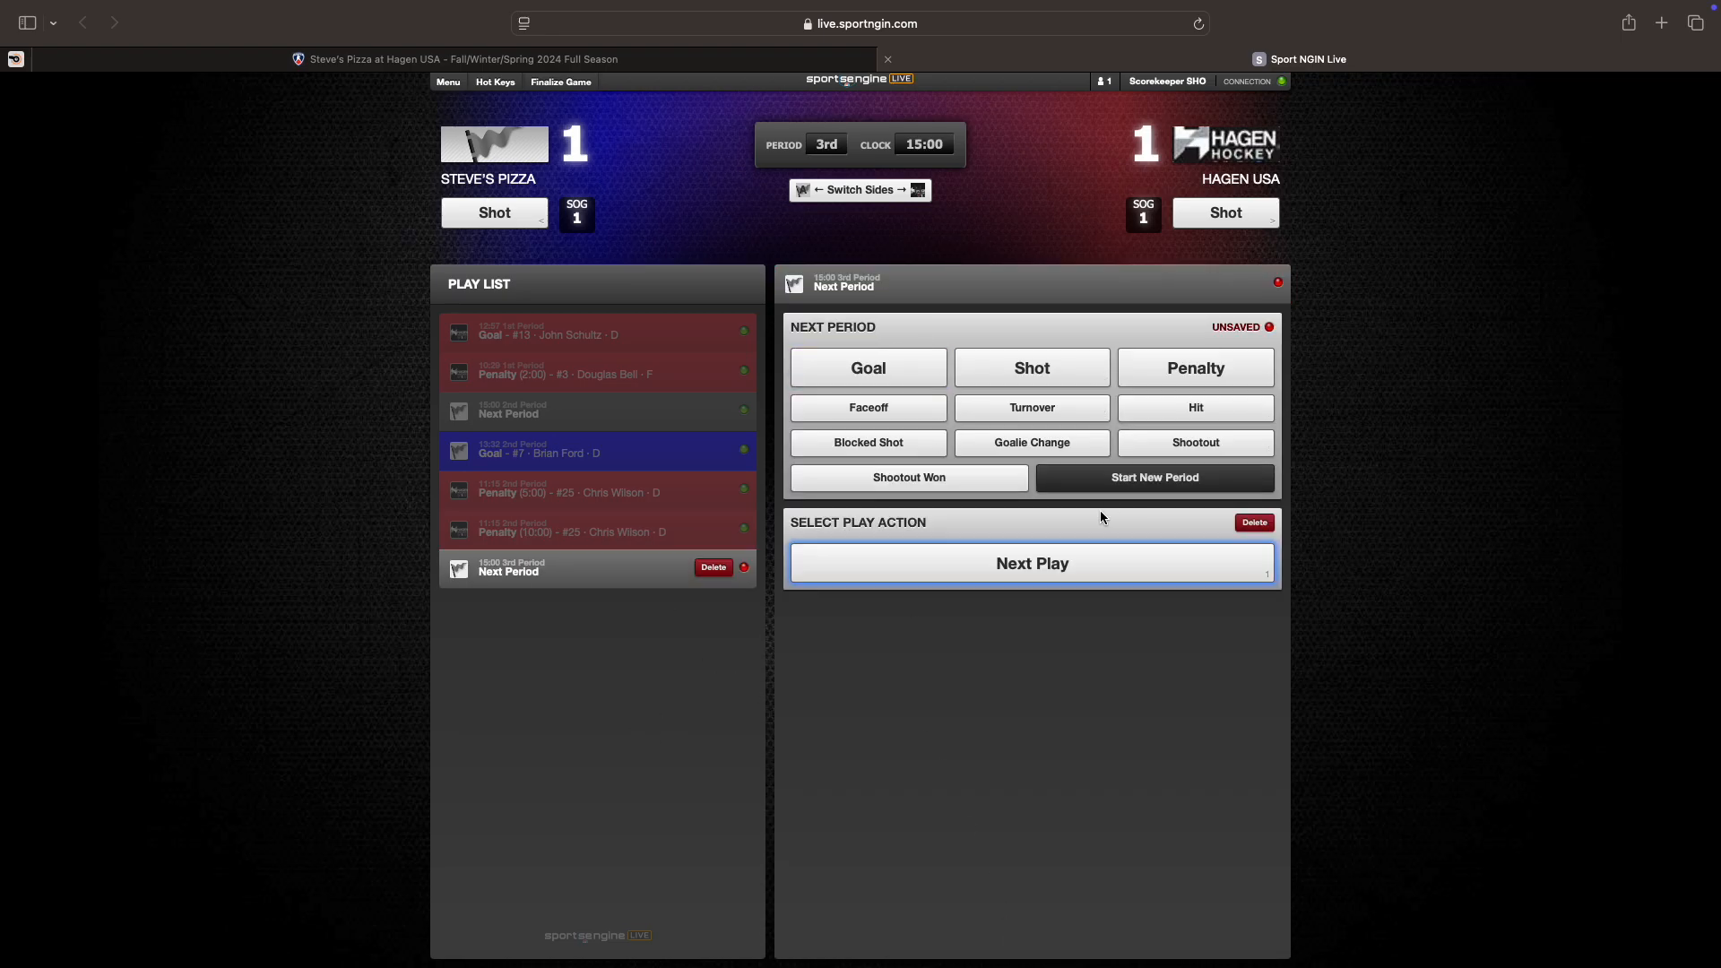
left_click(1040, 565)
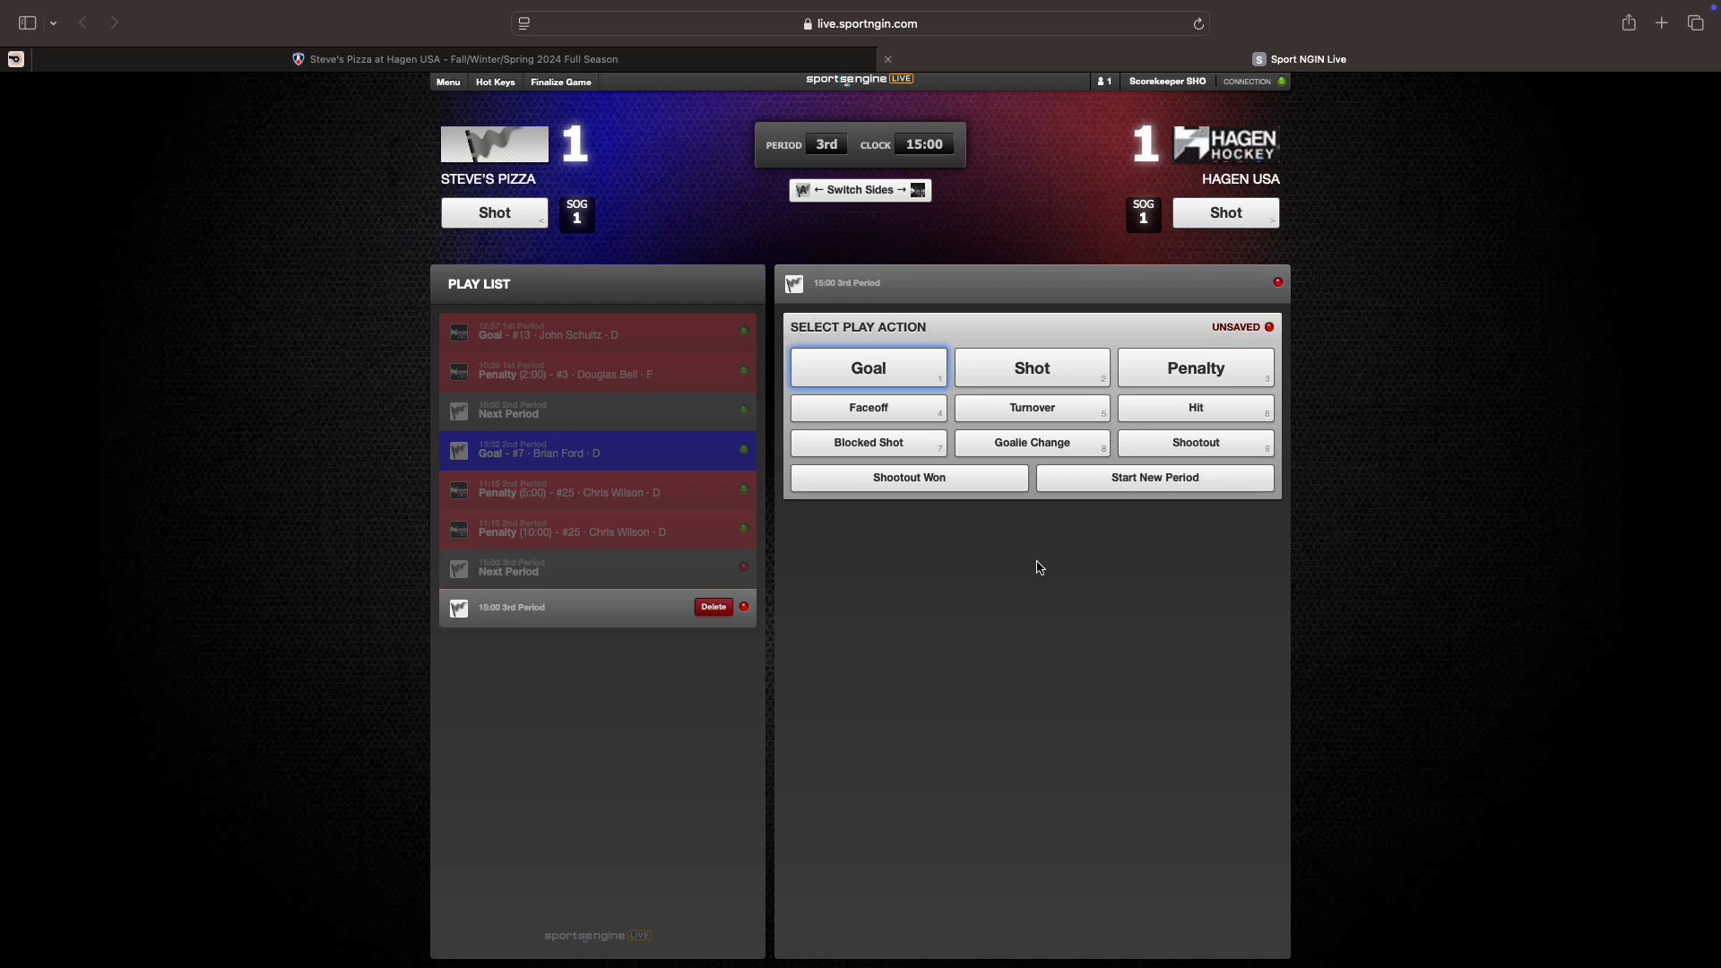
Step: Log a Steve's Pizza goal by #17, assisted by #37
left_click(897, 375)
left_click(913, 528)
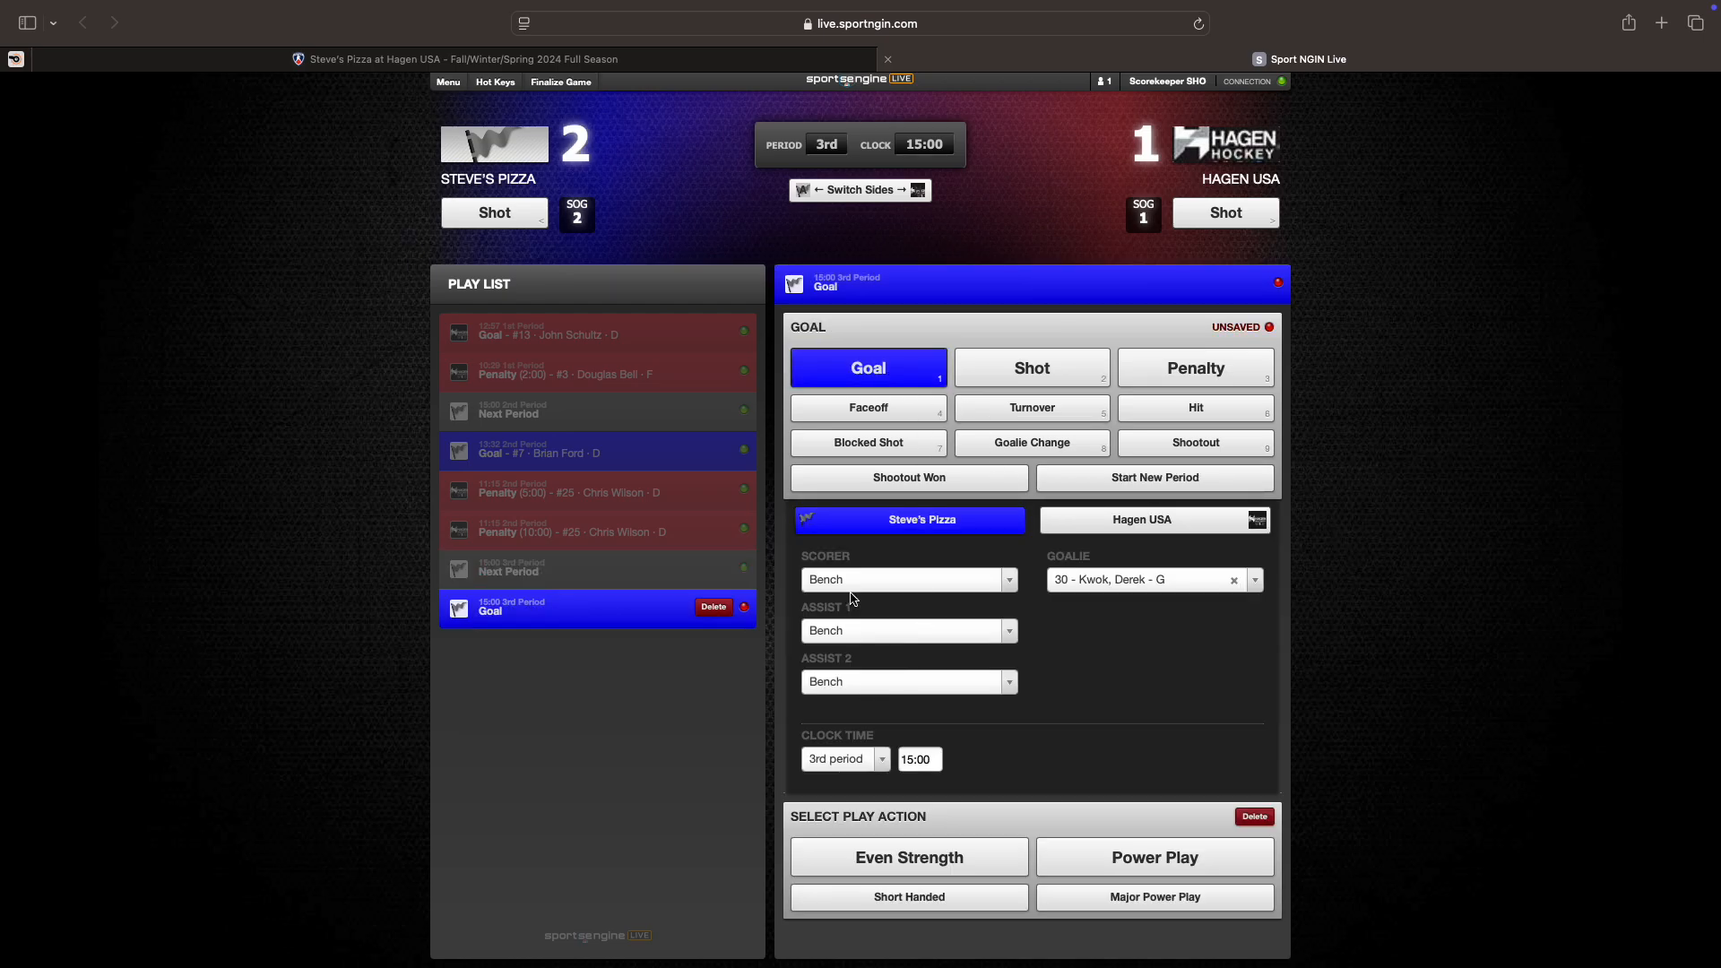
left_click(896, 580)
left_click(852, 764)
left_click(863, 631)
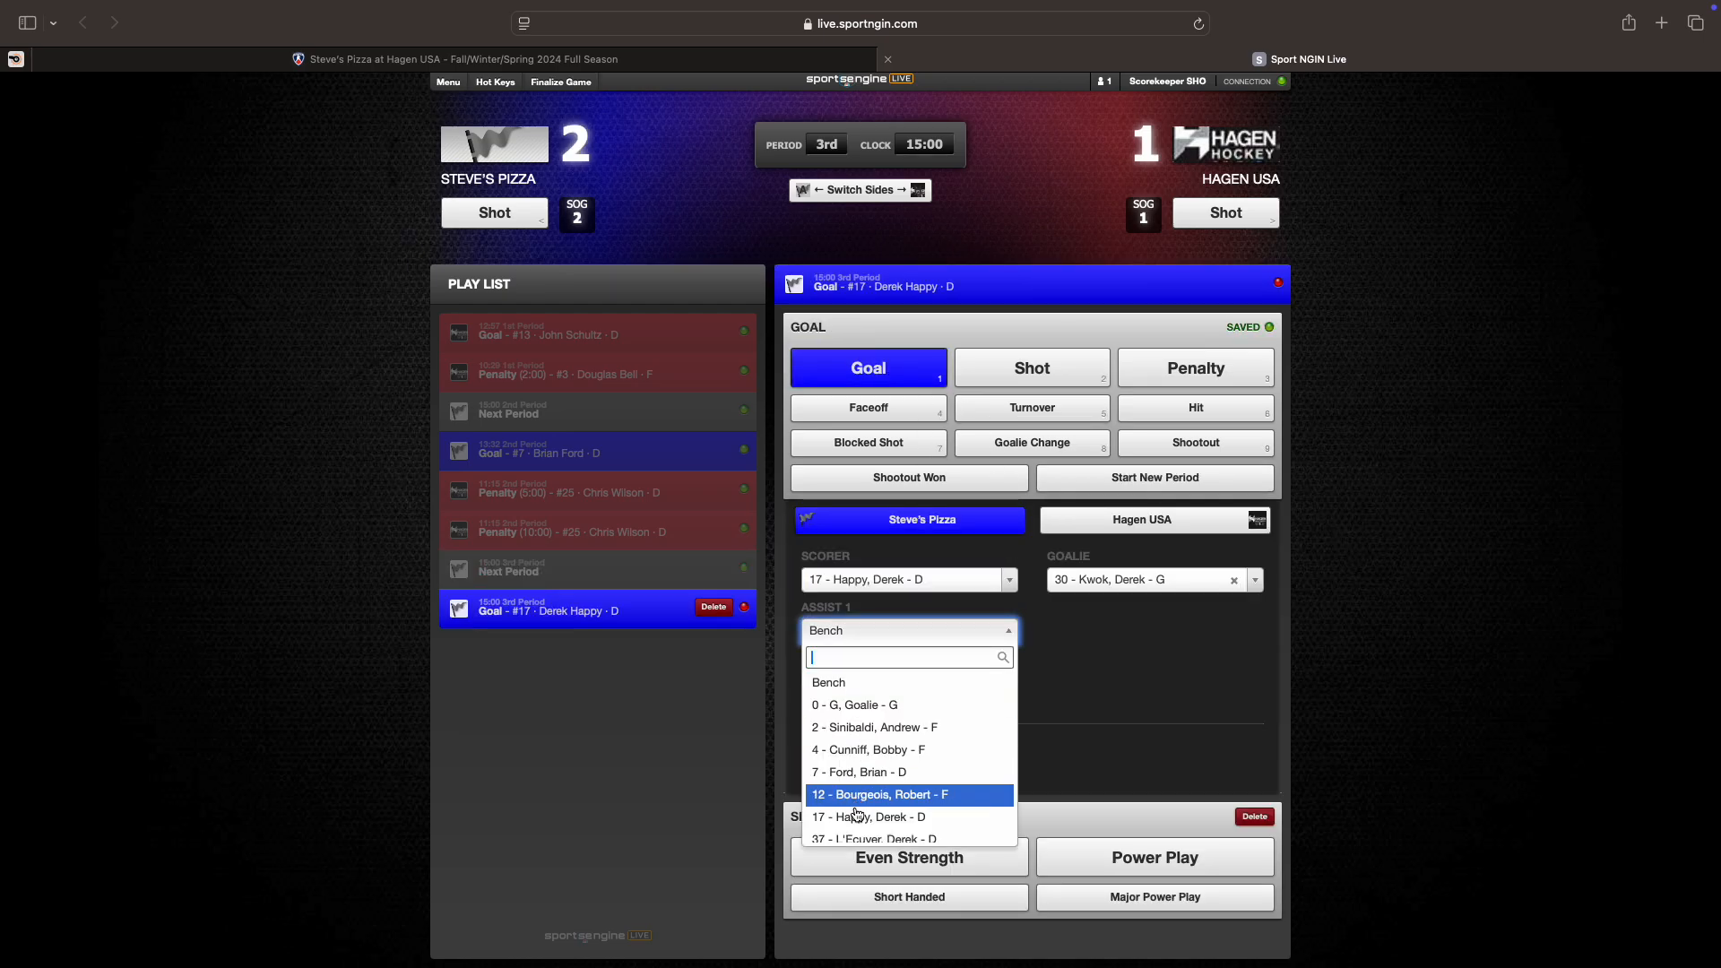
left_click(874, 826)
Step: Set the goal time to 8:05, mark it even strength, and save it
left_click_drag(924, 760, 840, 758)
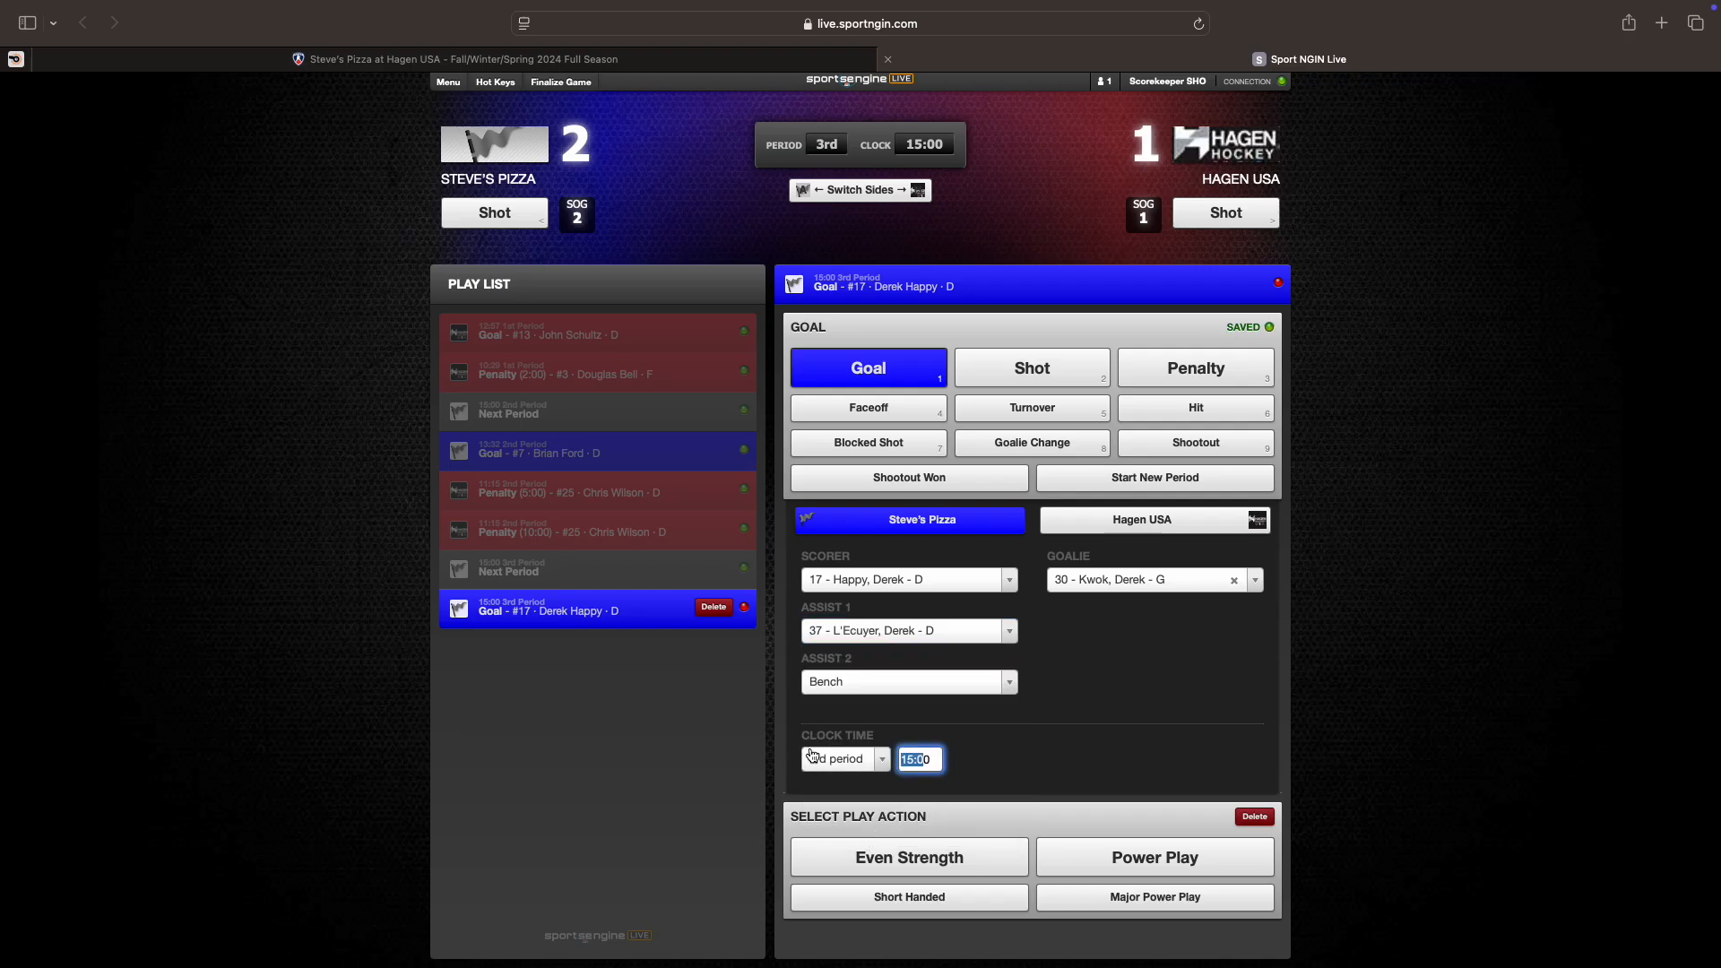
key("BackSpace")
type("8:05")
left_click(912, 868)
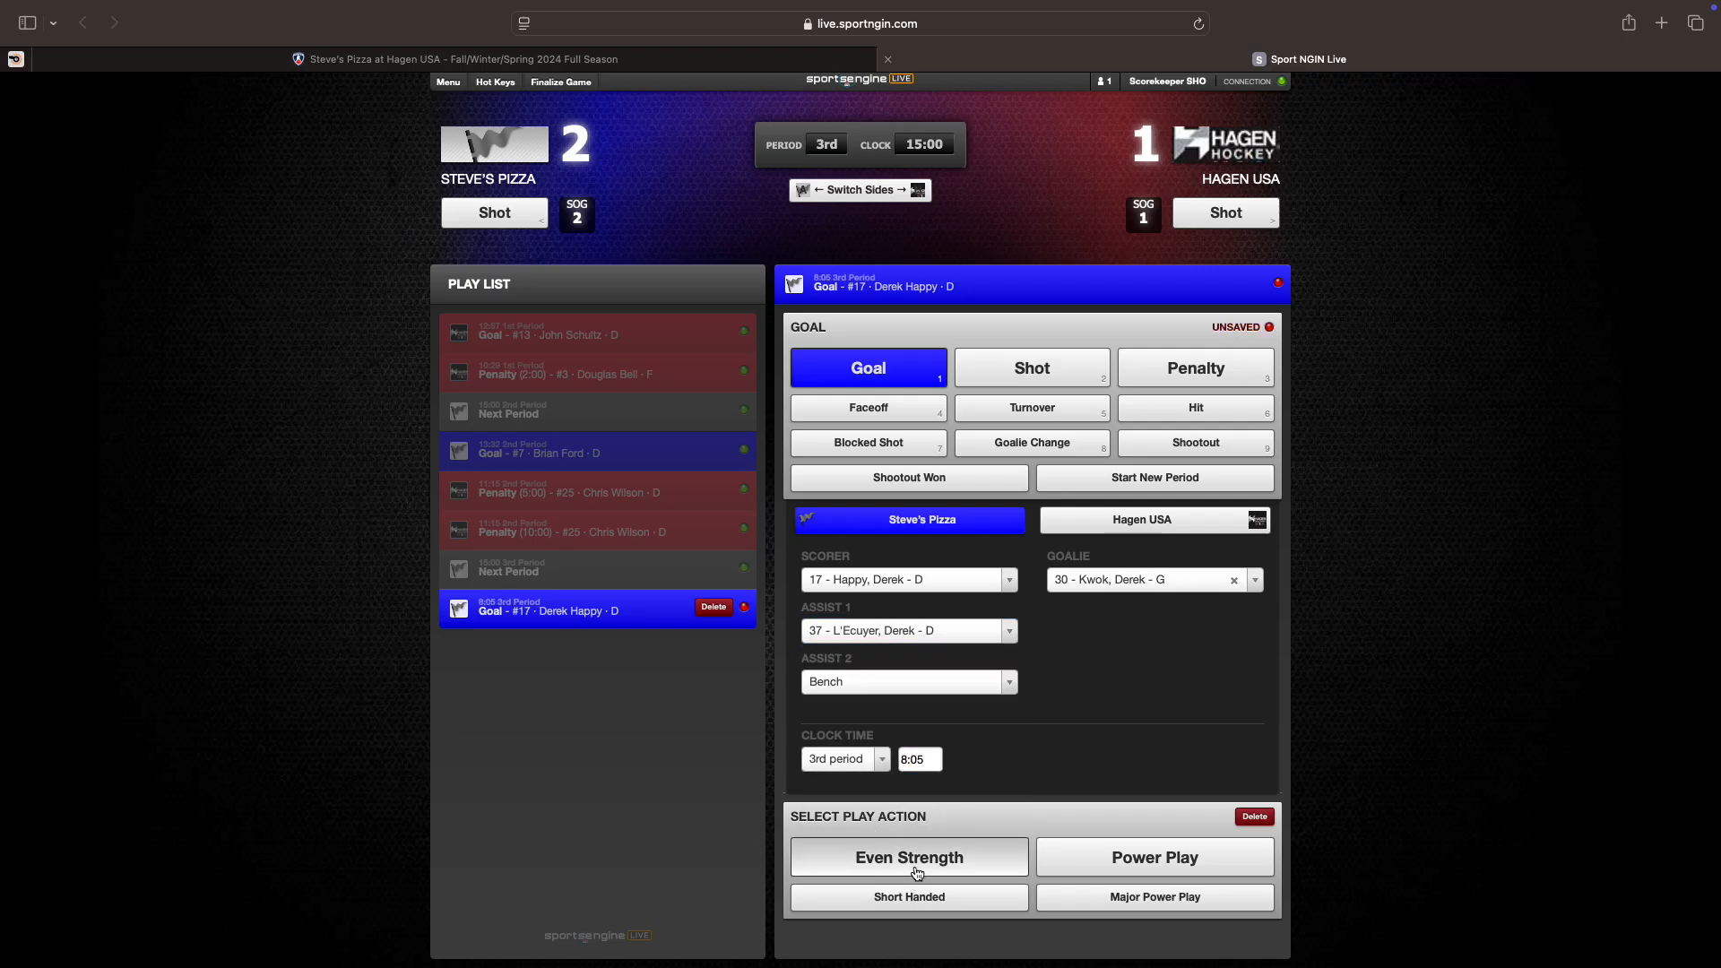
left_click(1033, 832)
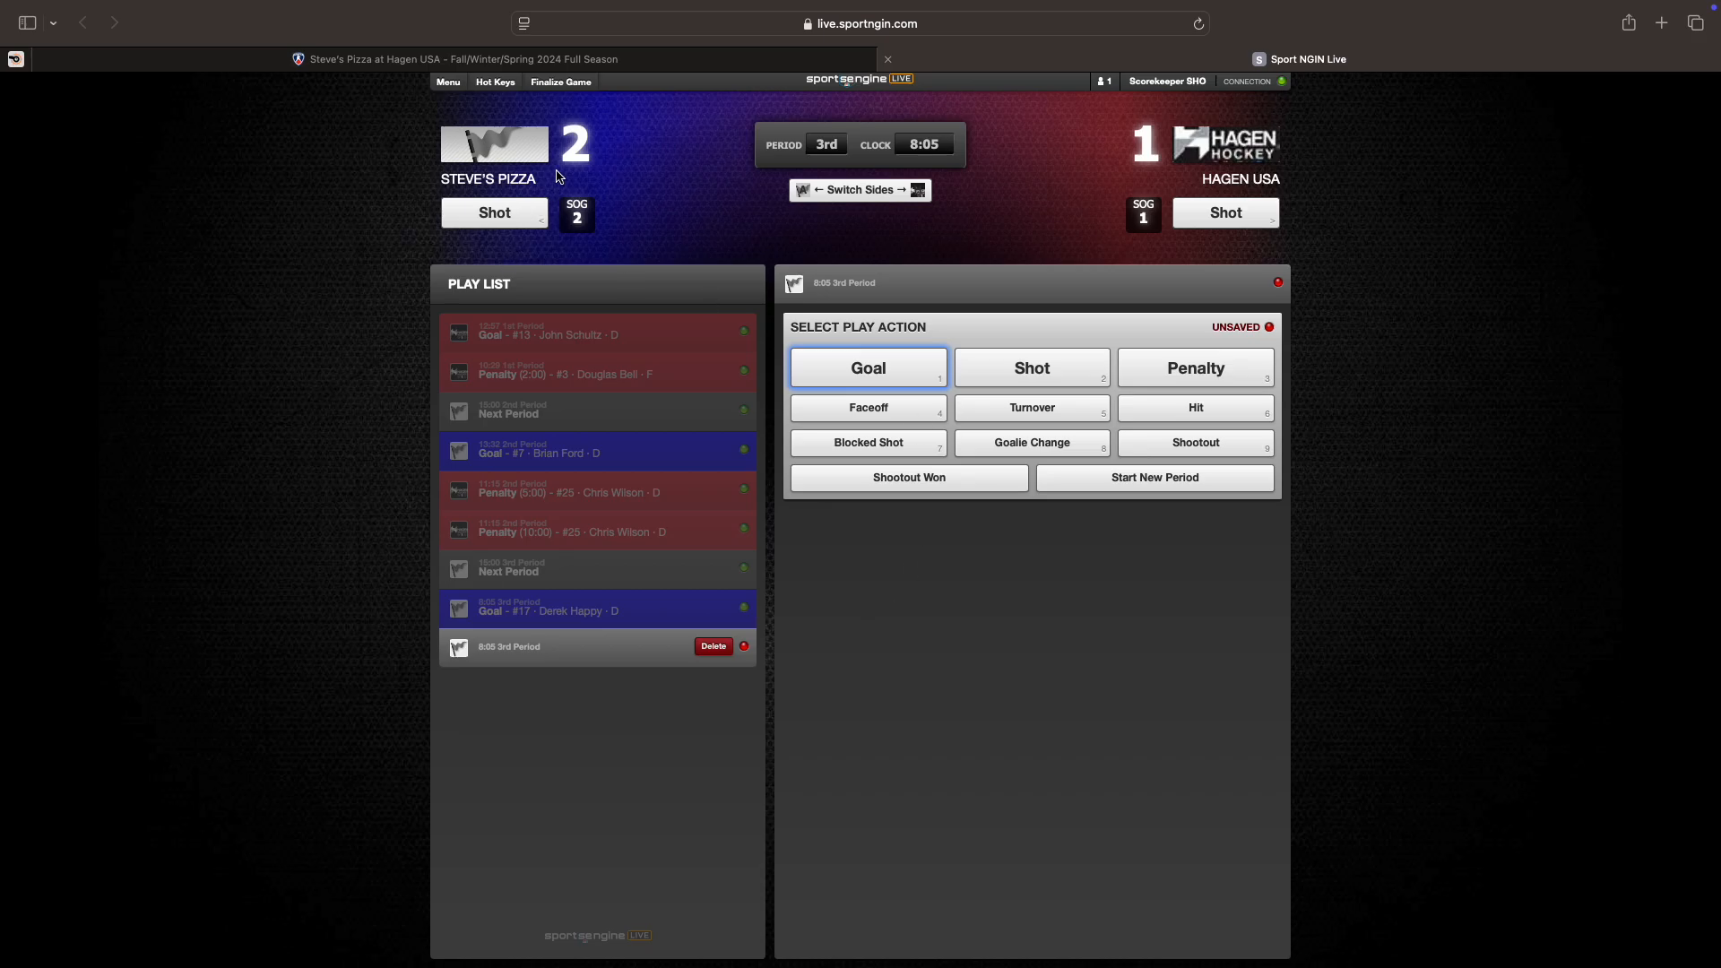
Step: Finalize the game at Steve's Pizza 2–1 Hagen USA, entering the referee's name as sign-off
left_click(561, 82)
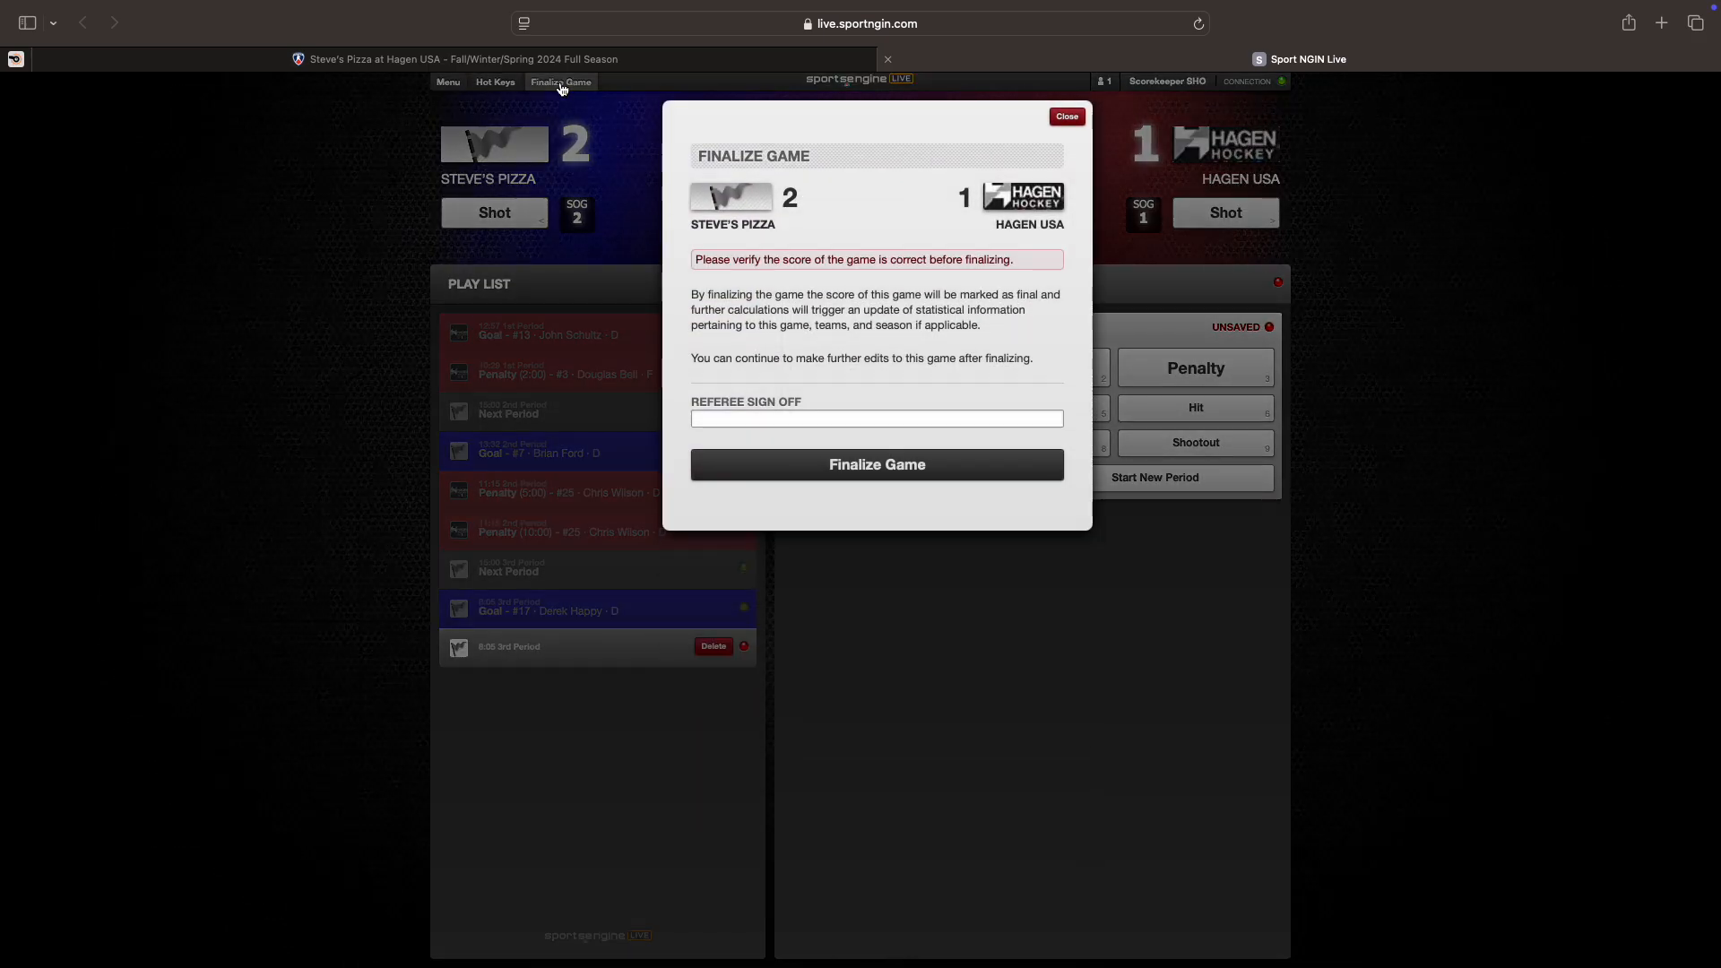
left_click(756, 419)
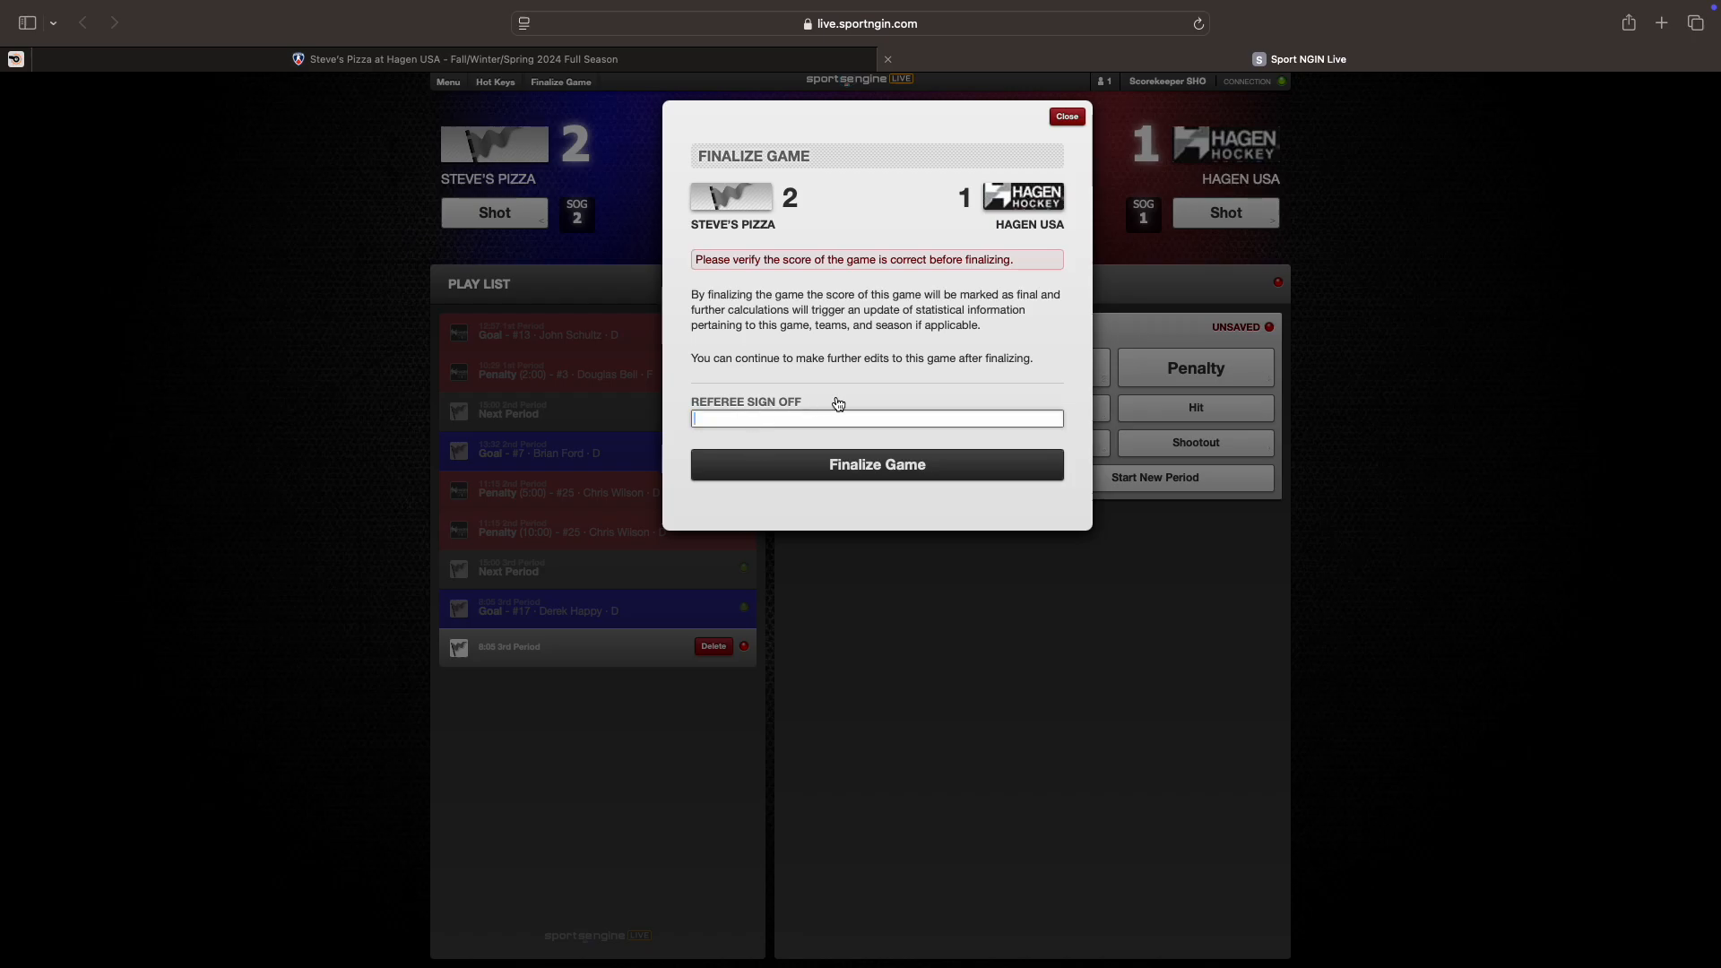
type("Mitrano")
left_click(796, 470)
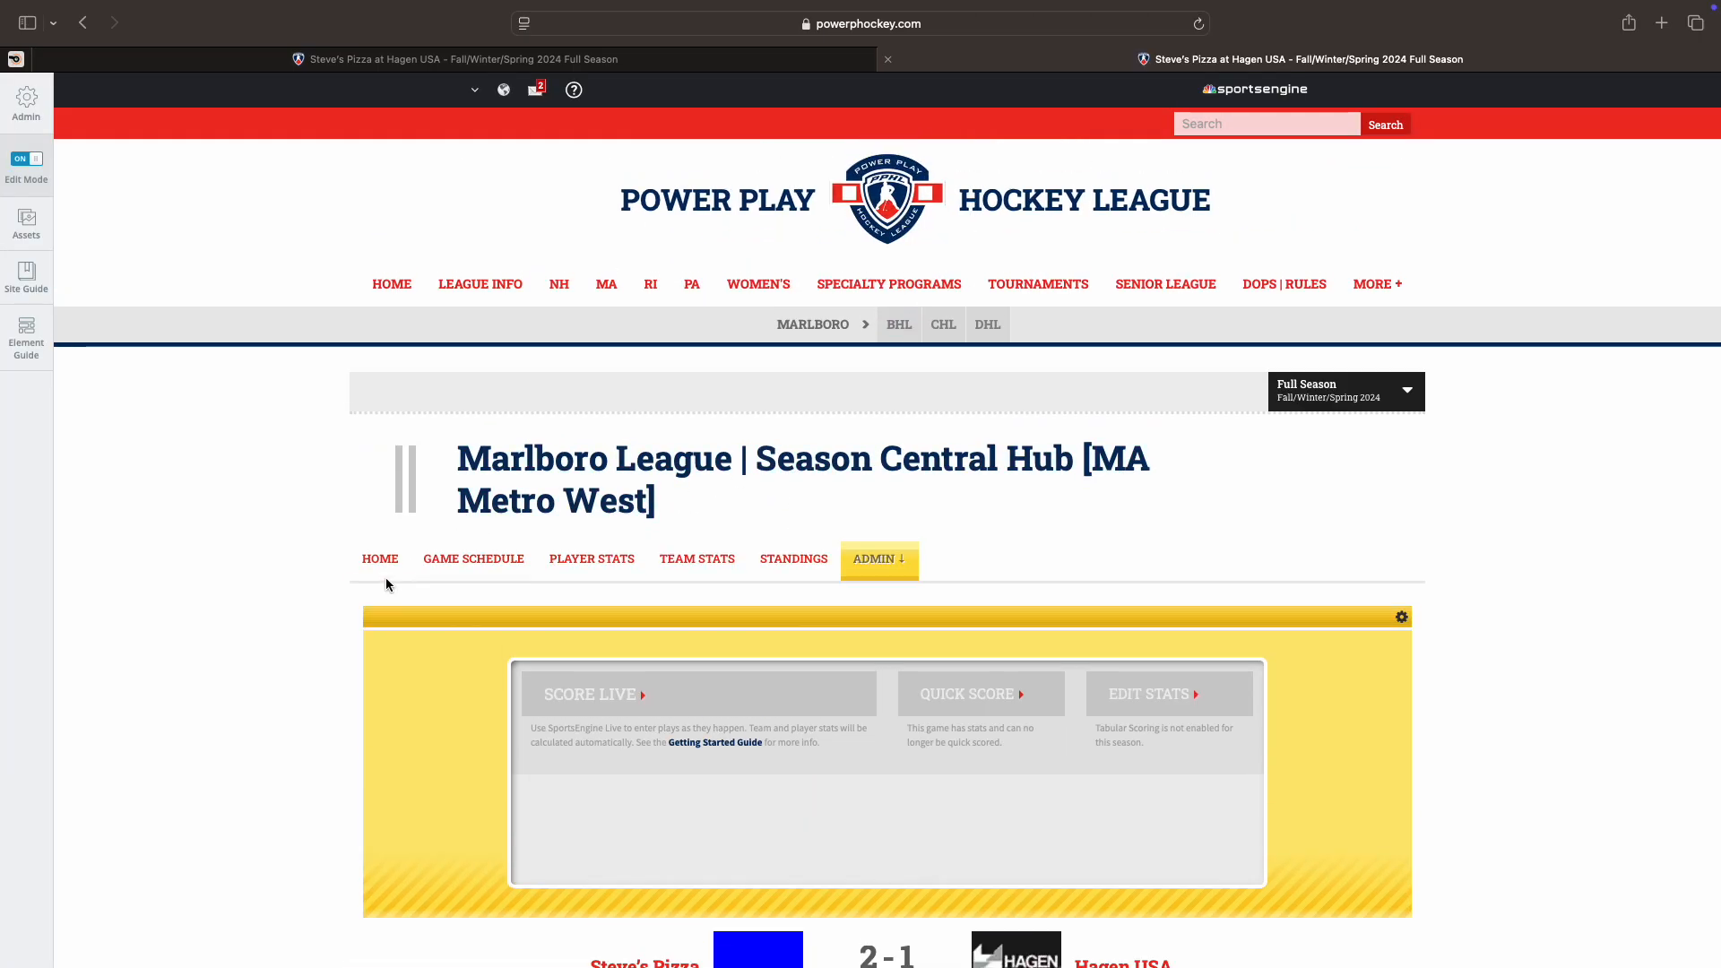
scroll(385, 577, "down", 4)
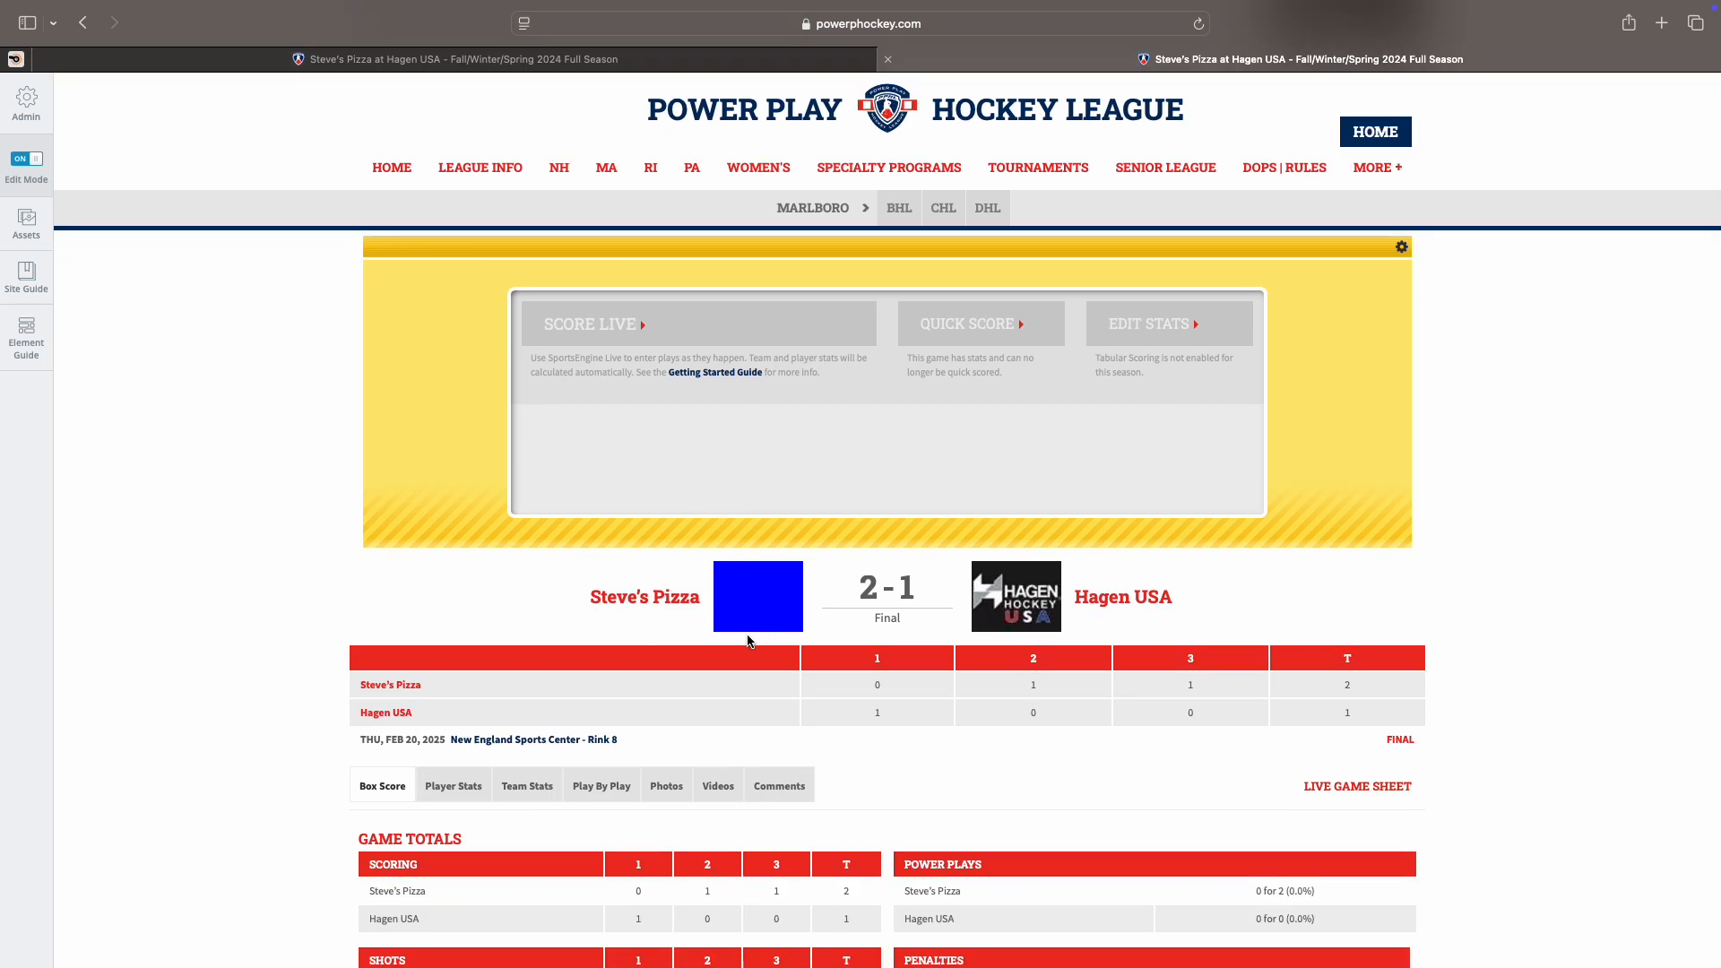
scroll(749, 628, "down", 4)
scroll(238, 664, "down", 3)
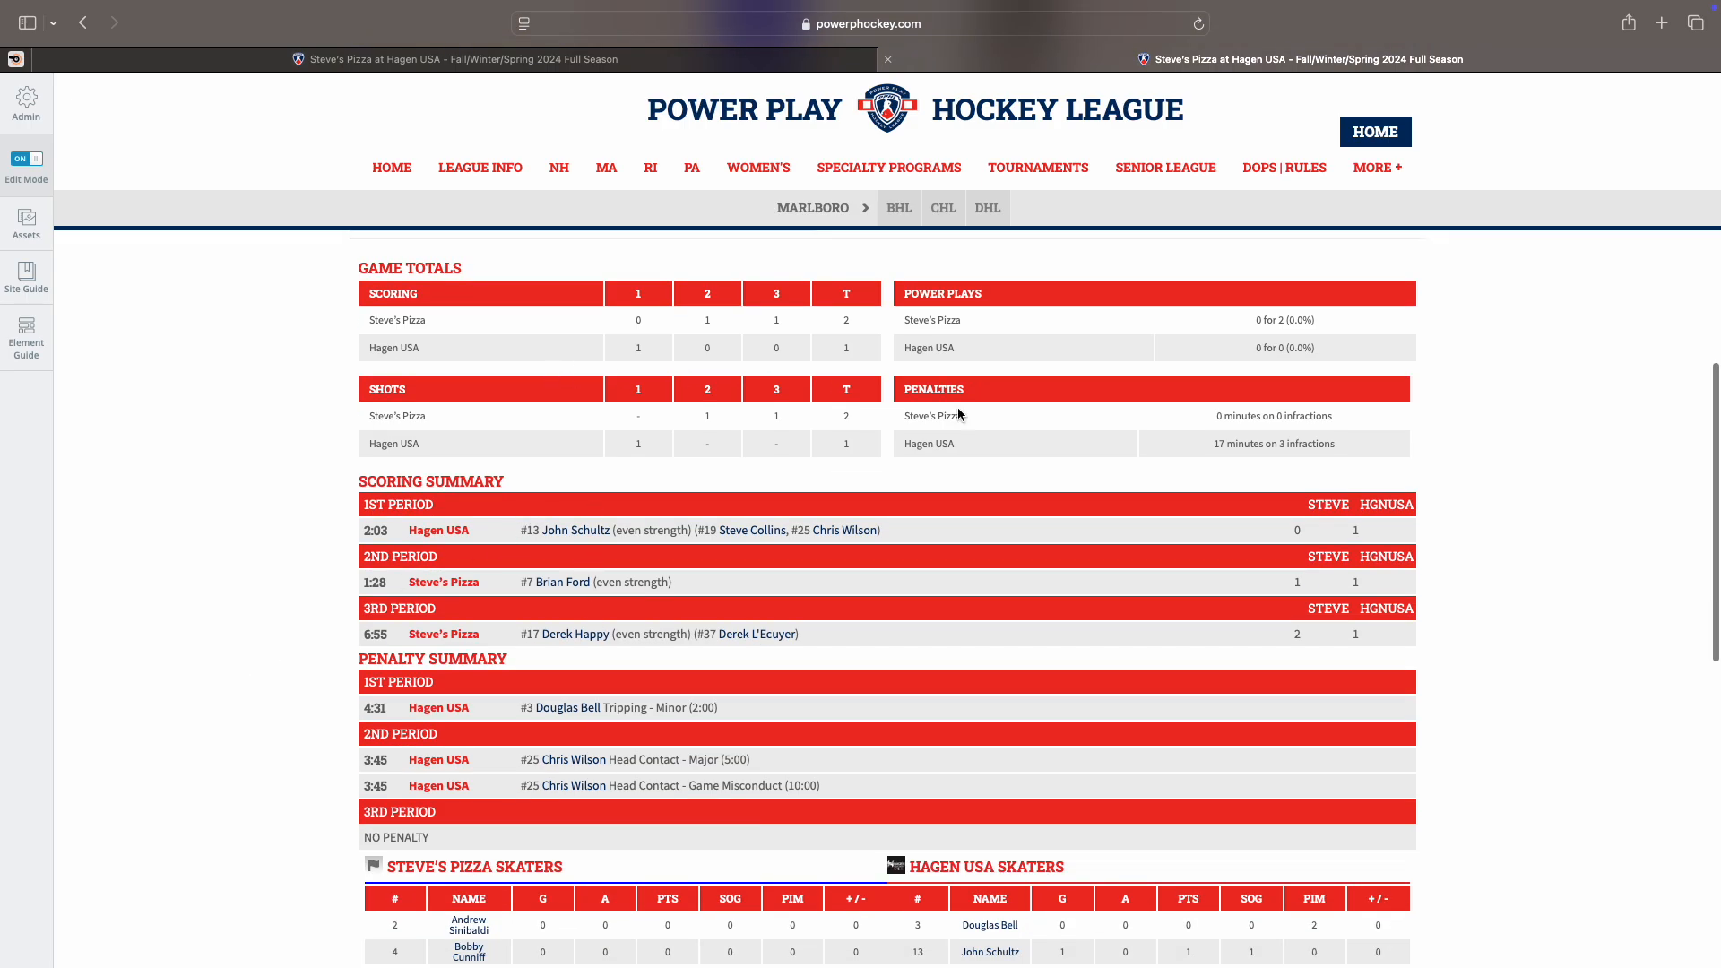
scroll(674, 747, "down", 1)
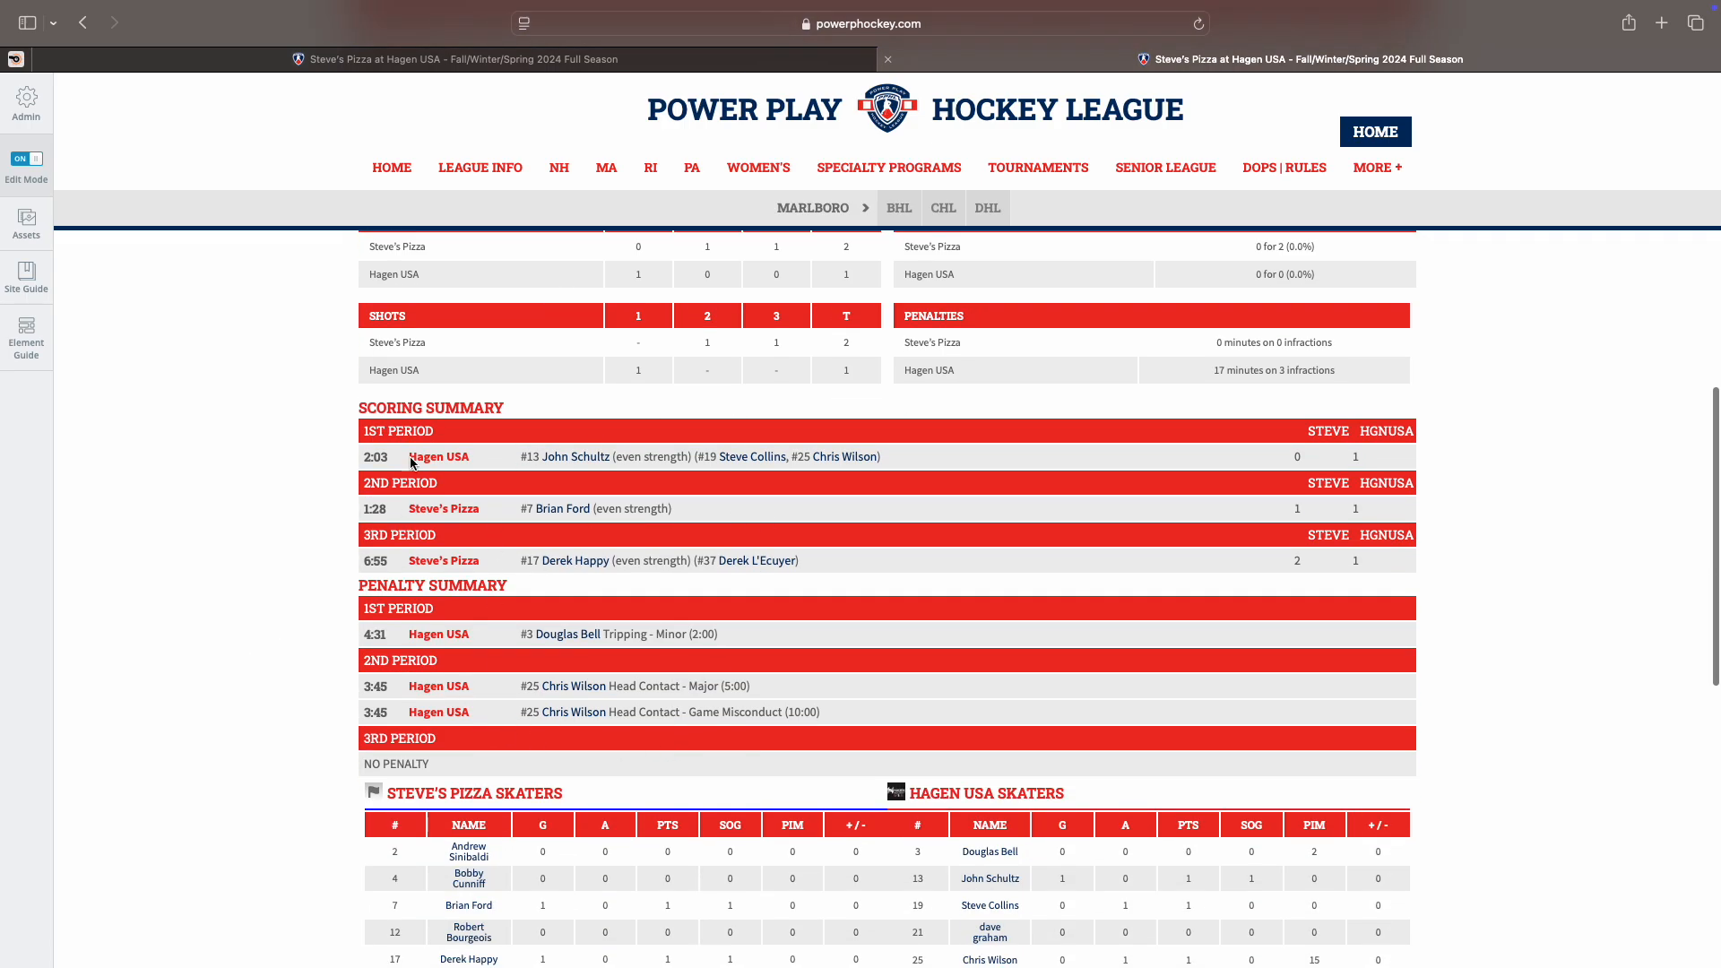
scroll(448, 741, "down", 4)
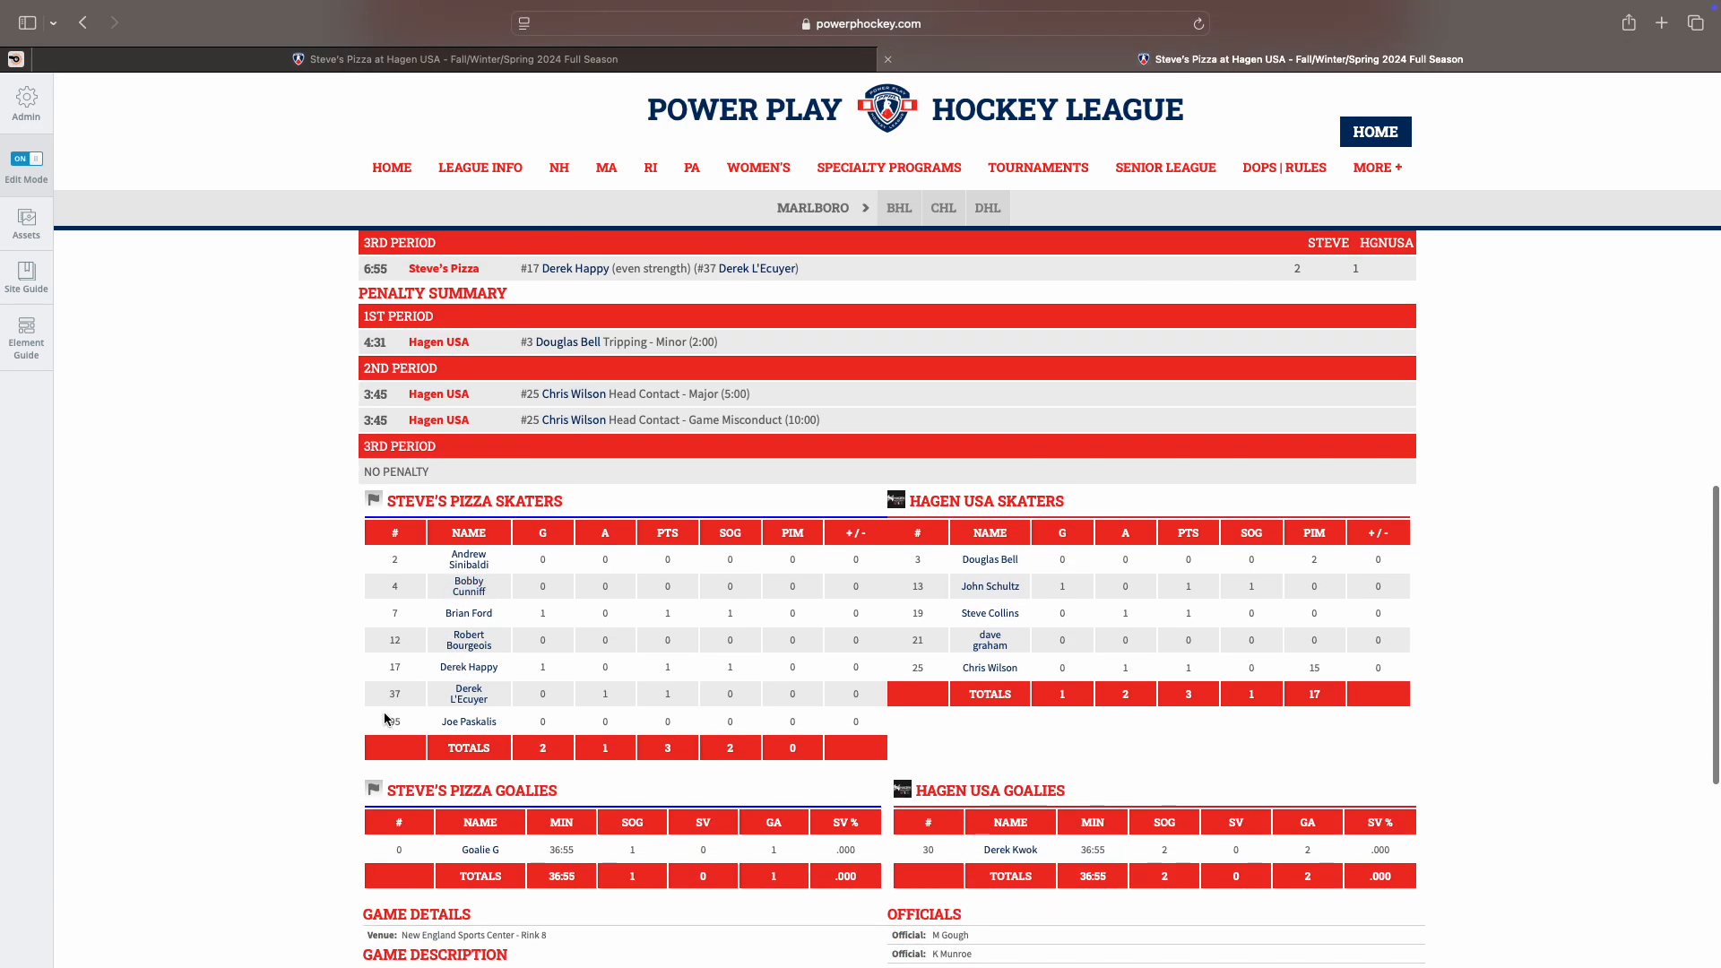
scroll(953, 677, "down", 3)
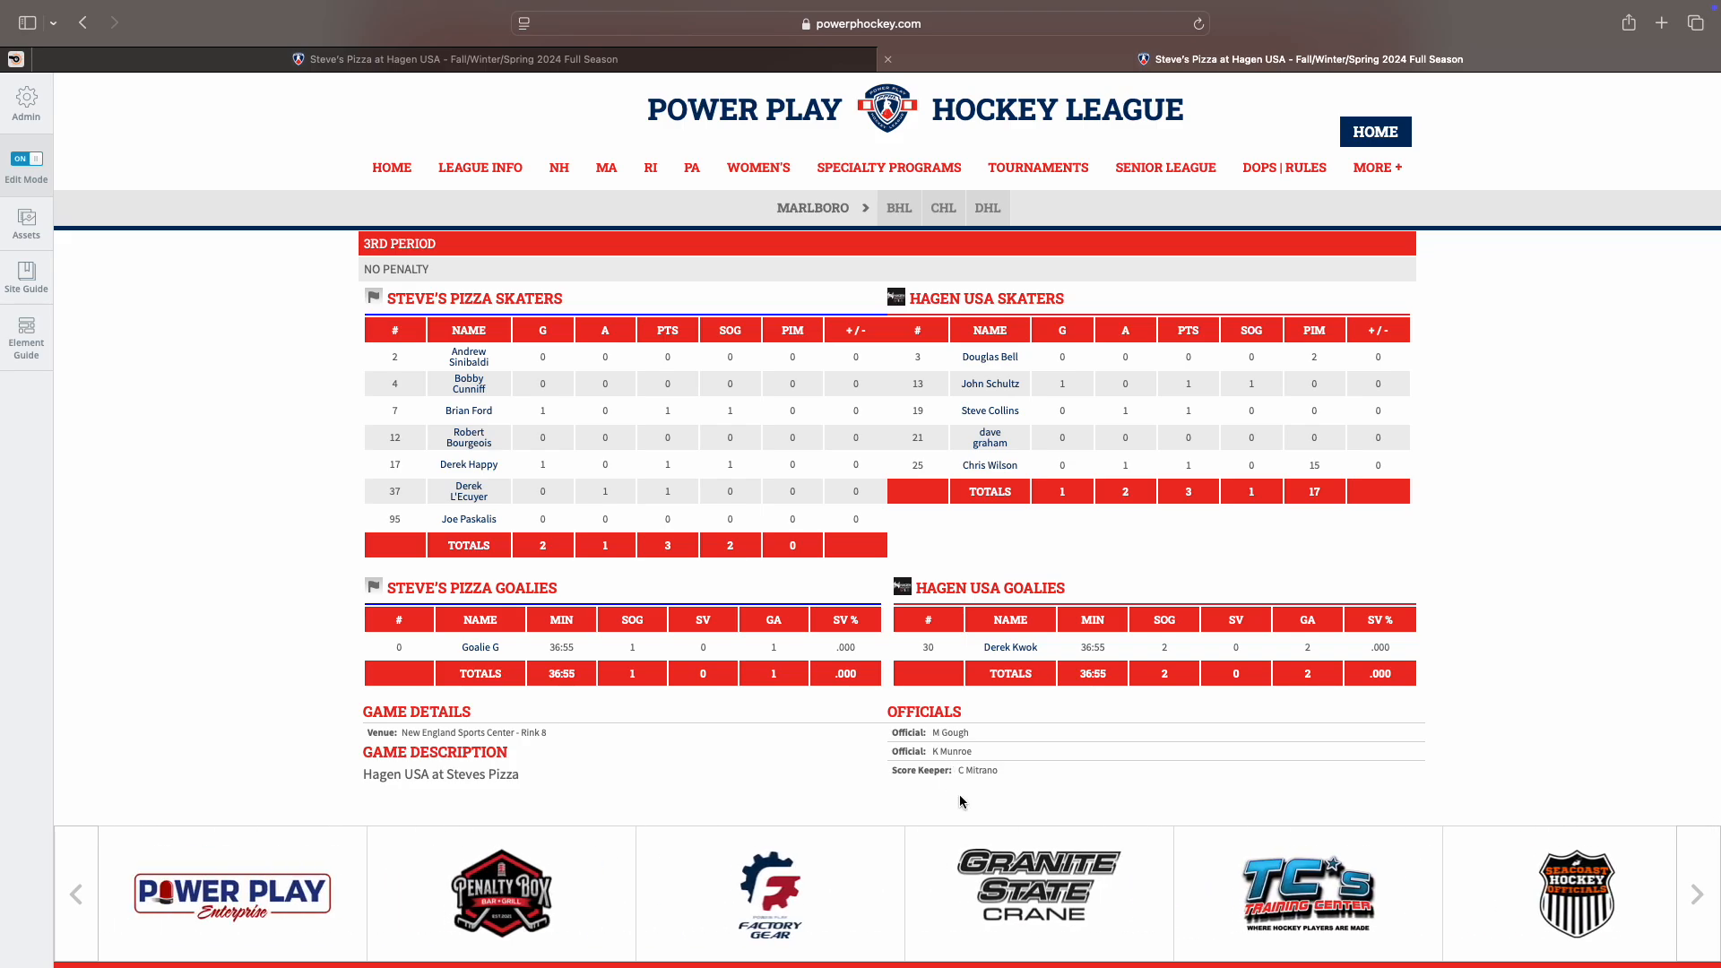
scroll(960, 800, "up", 15)
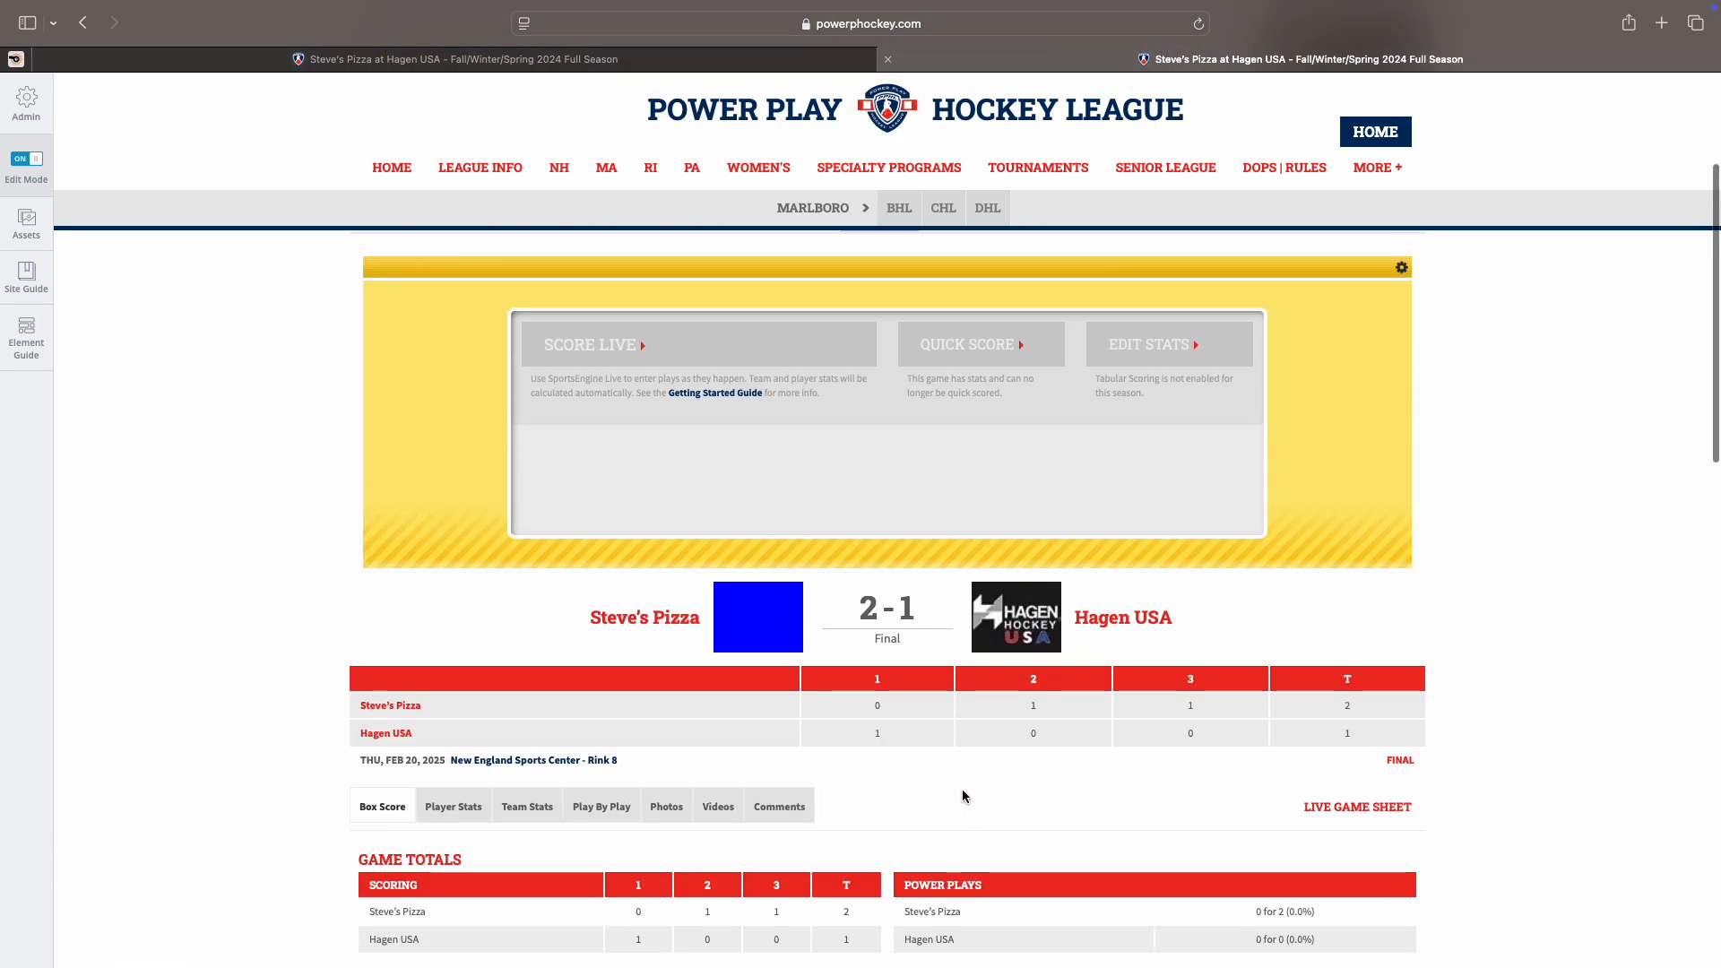
scroll(809, 779, "up", 2)
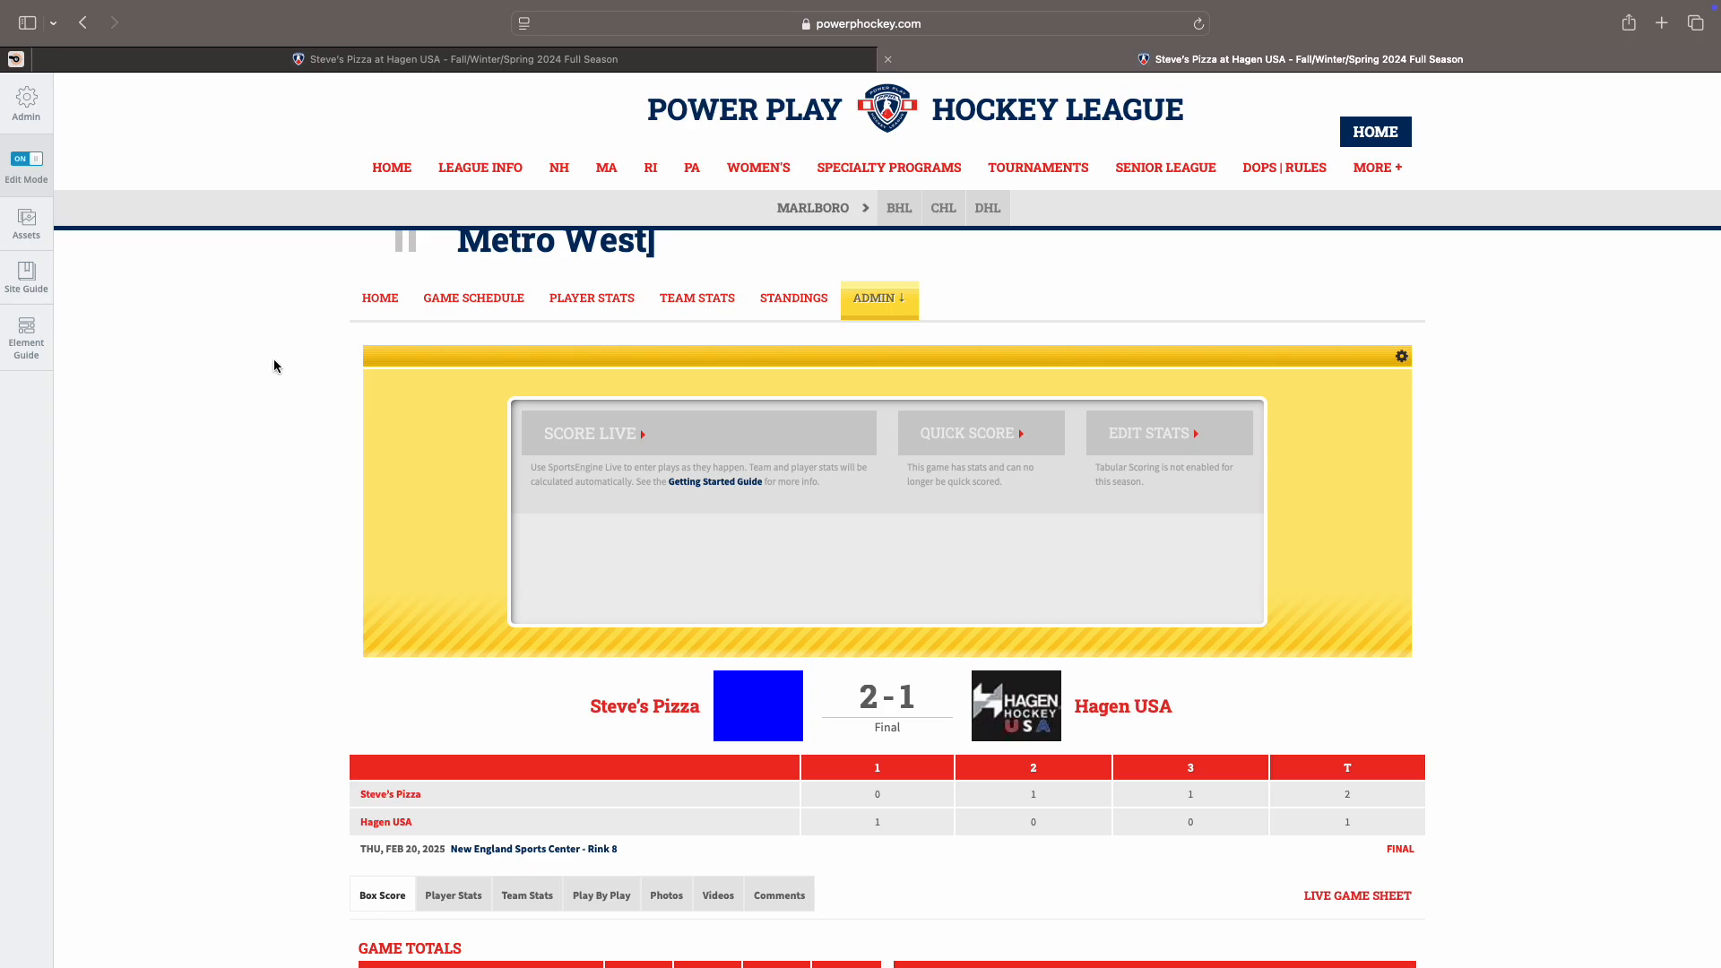
scroll(448, 378, "up", 1)
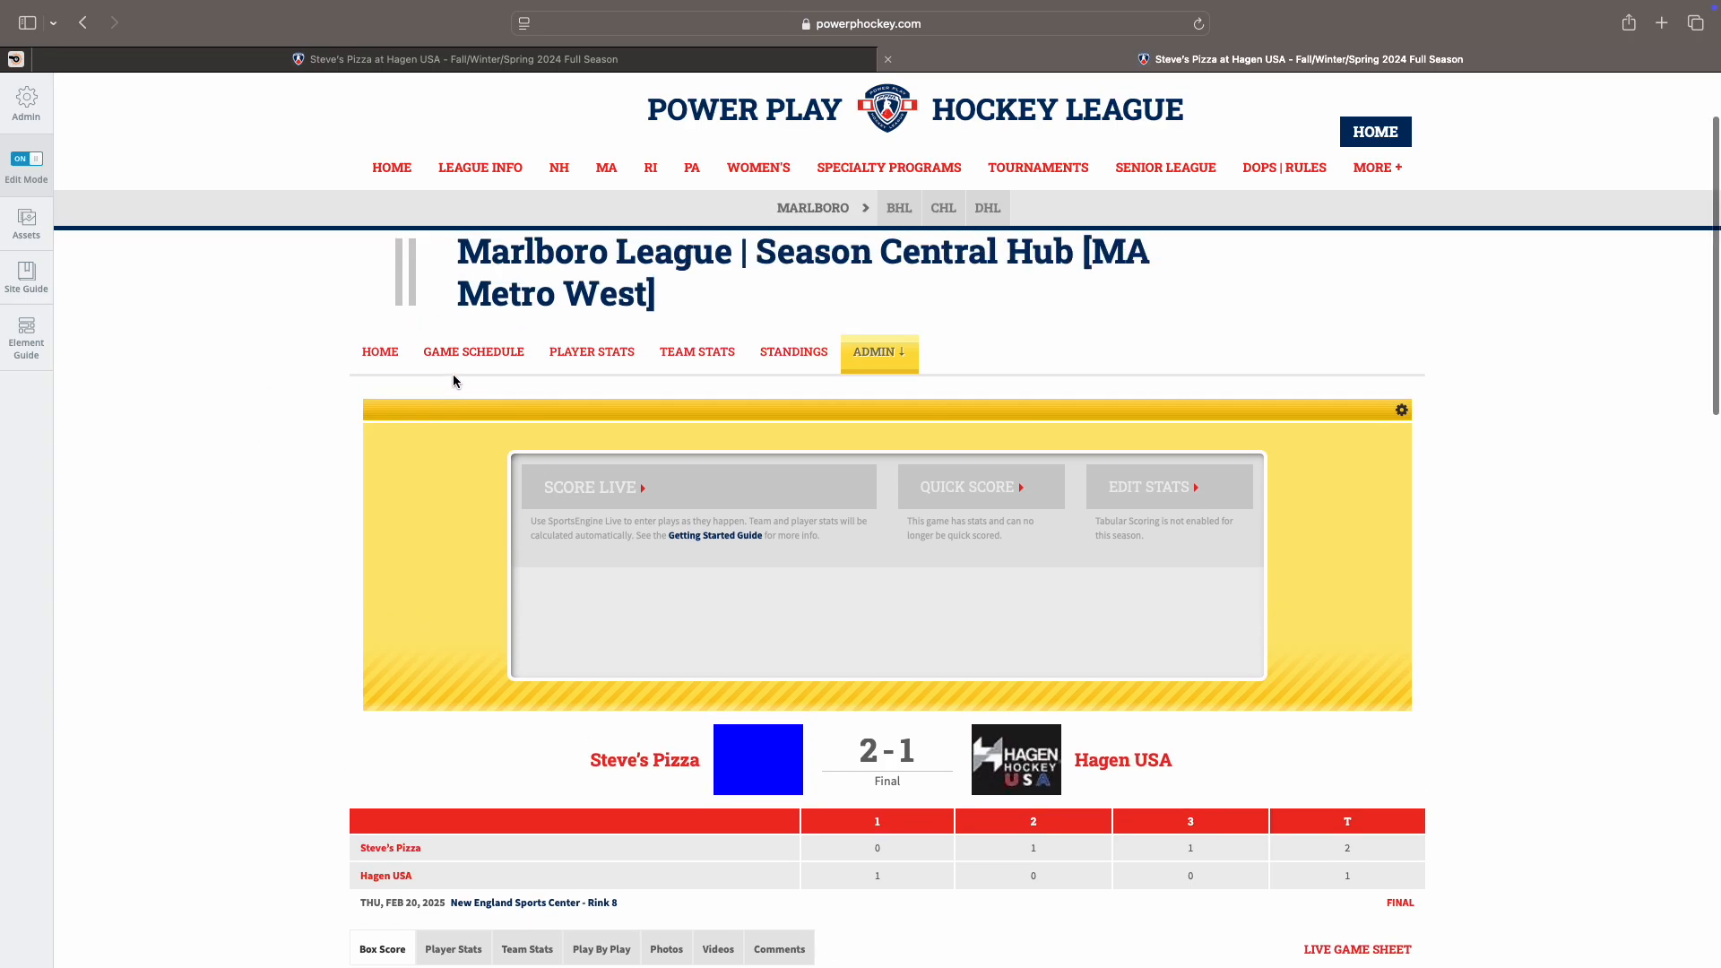
Step: Go to the league's game schedule and scroll down to the February 20, 2025 Marlboro games
left_click(460, 360)
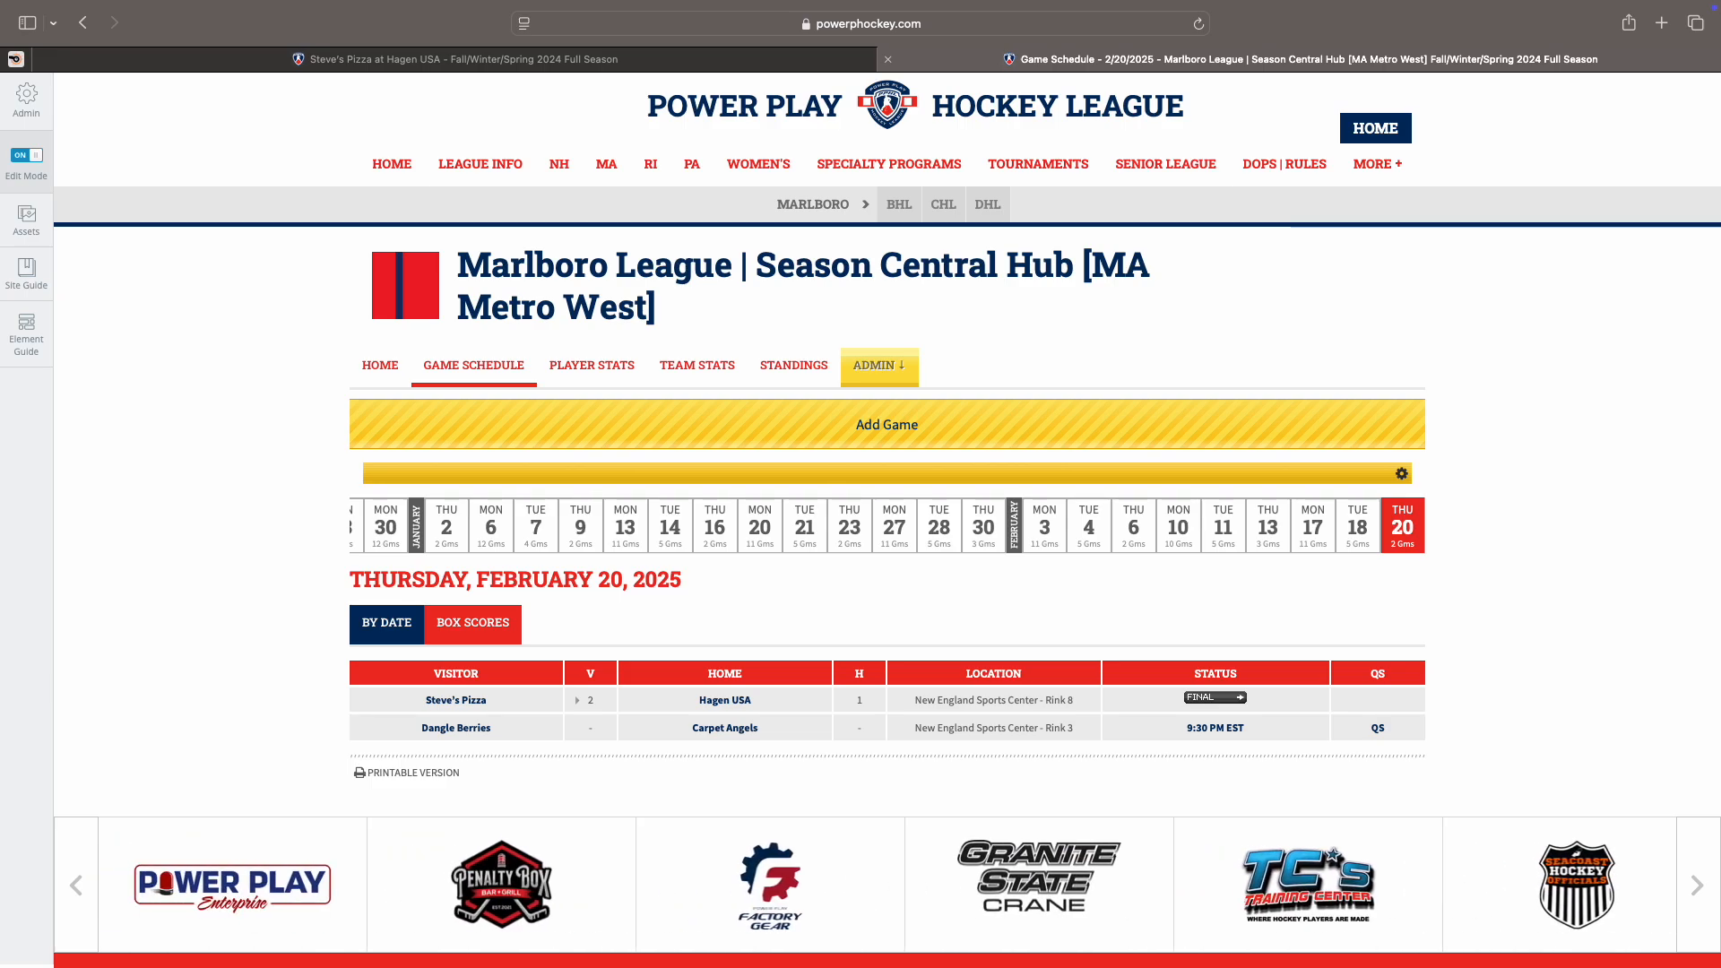
scroll(247, 391, "down", 1)
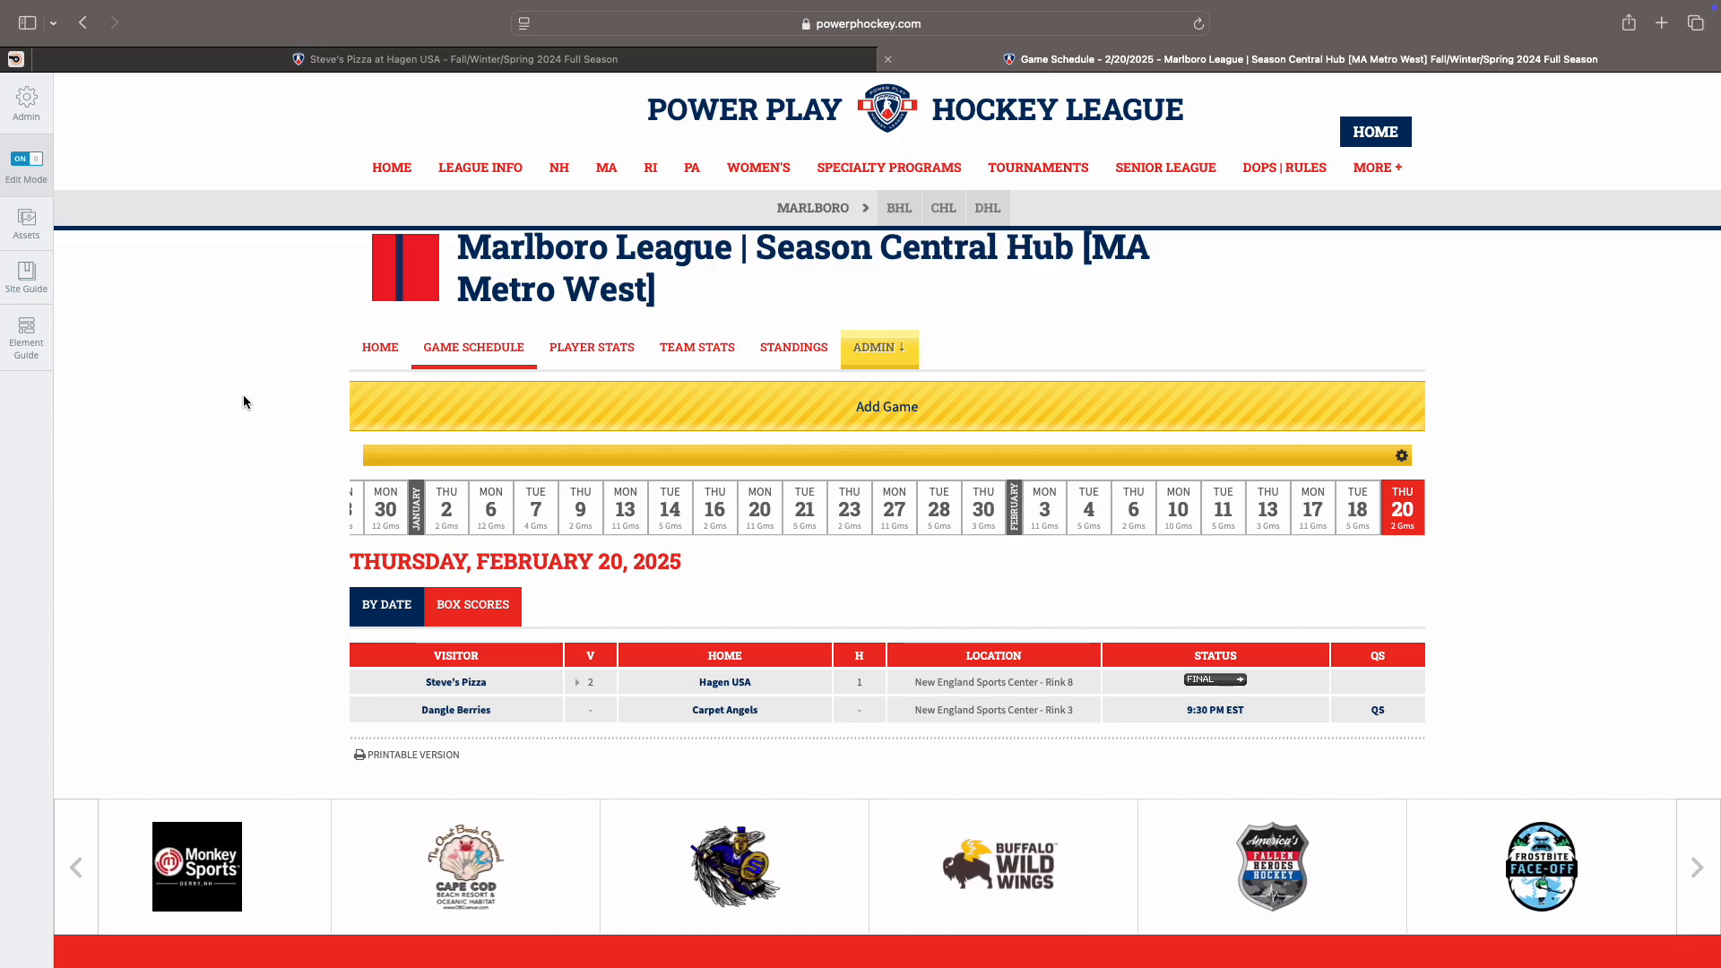
scroll(243, 396, "down", 2)
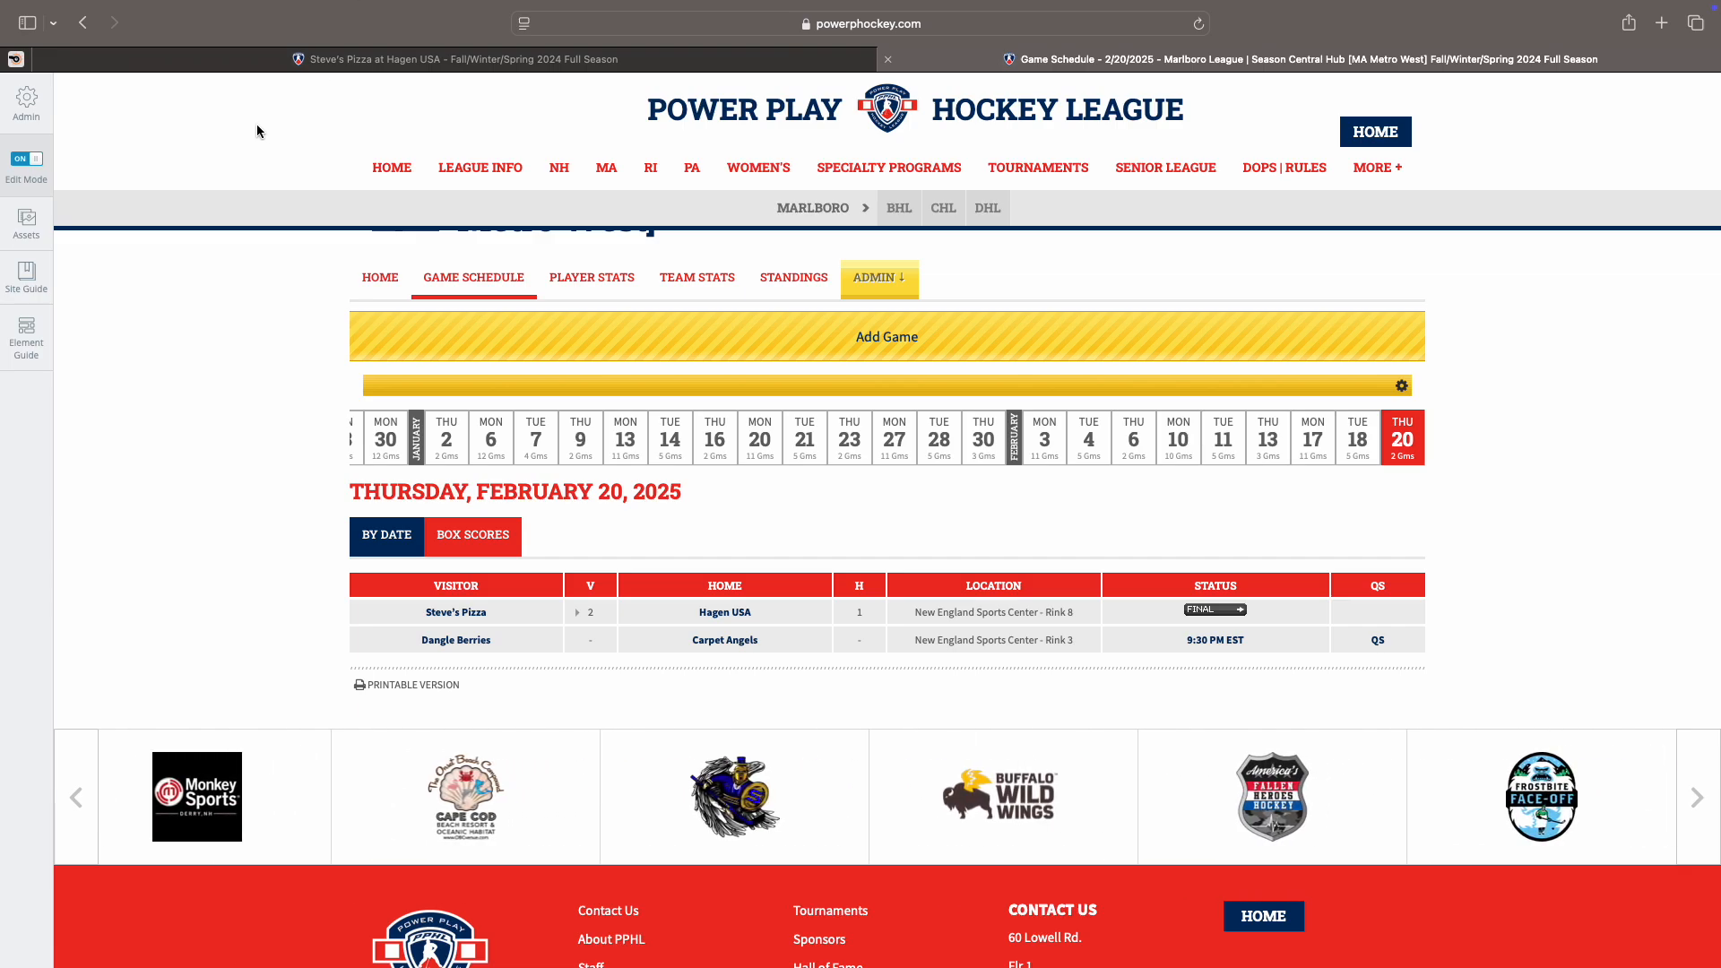
scroll(258, 136, "down", 2)
scroll(258, 136, "down", 2)
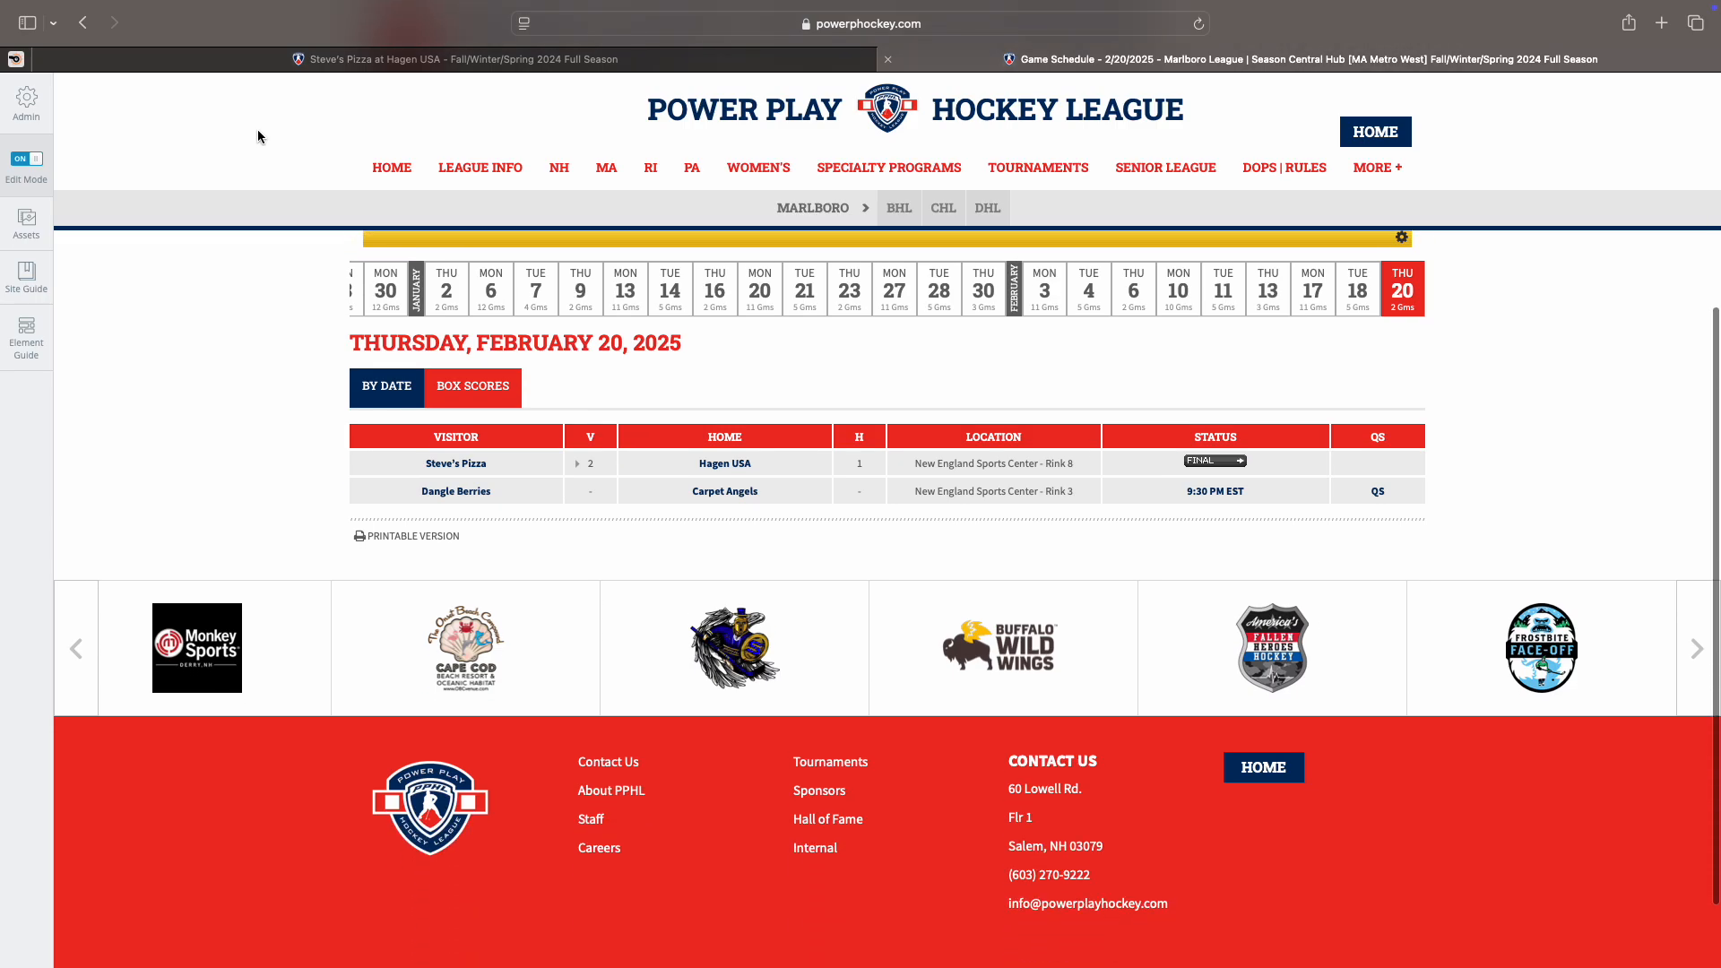